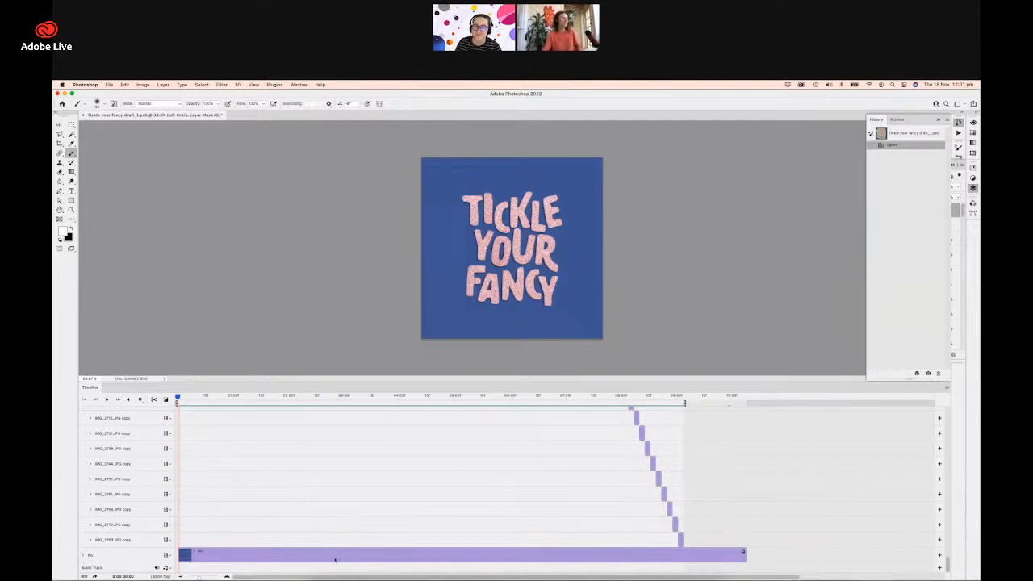
Switch to Chrome to show the mixed media post on Instagram, and return to Photoshop.
click(349, 578)
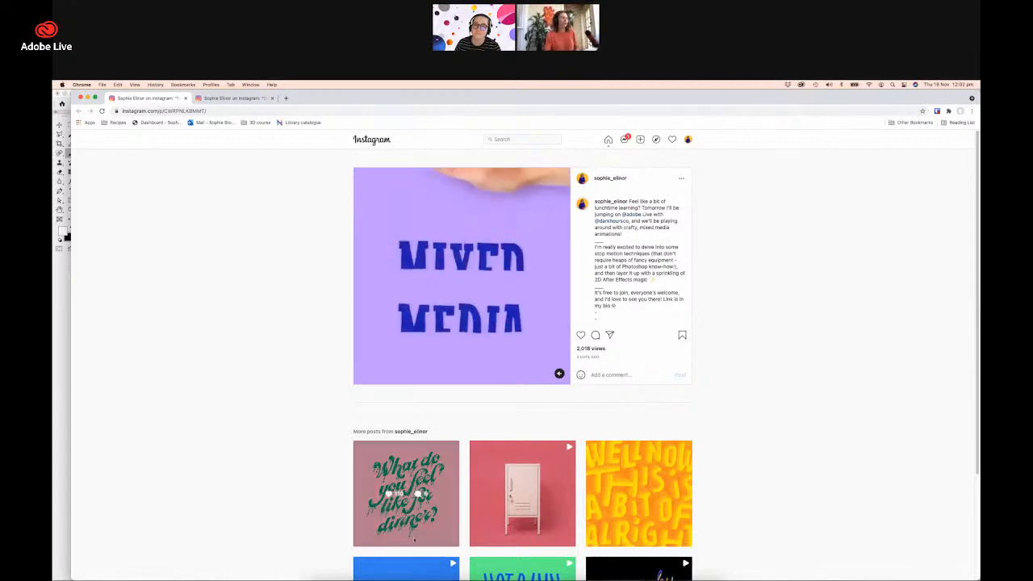
click(445, 578)
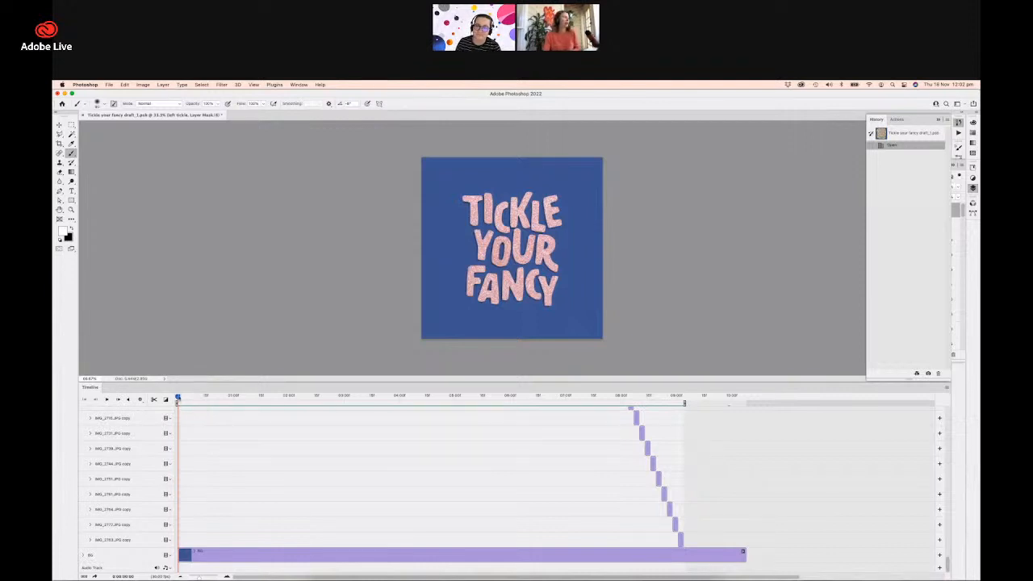
Bring the left tickle group into view in the timeline, and show the whole artwork at 50% by shortening the timeline area.
drag(178, 398, 184, 398)
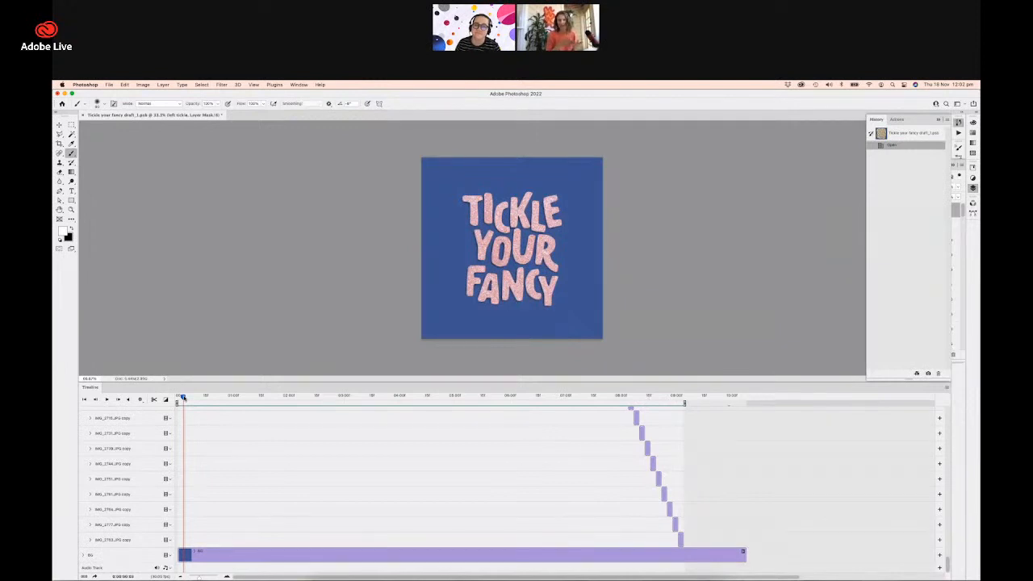
scroll(313, 472, up, 10)
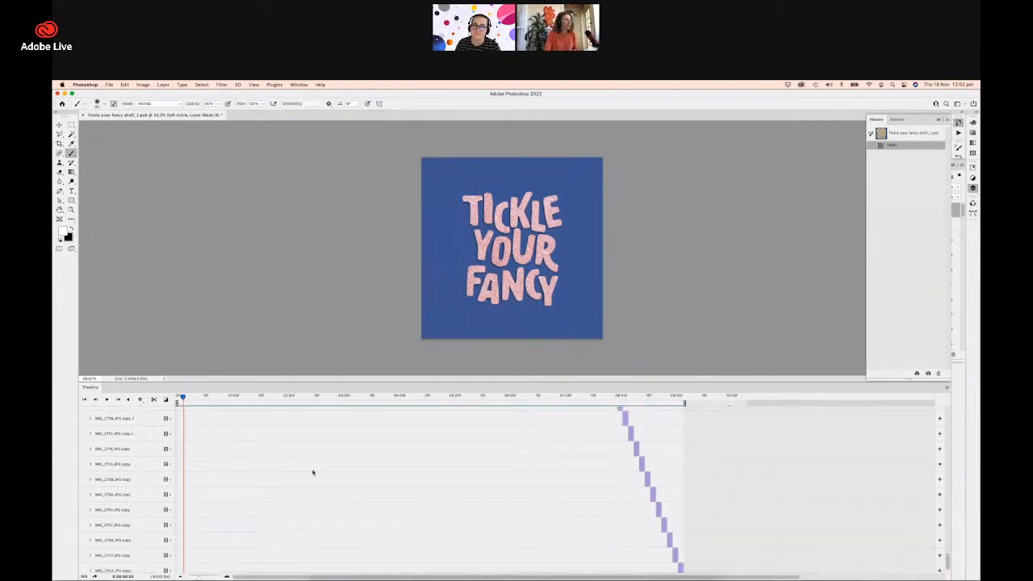
scroll(313, 472, up, 15)
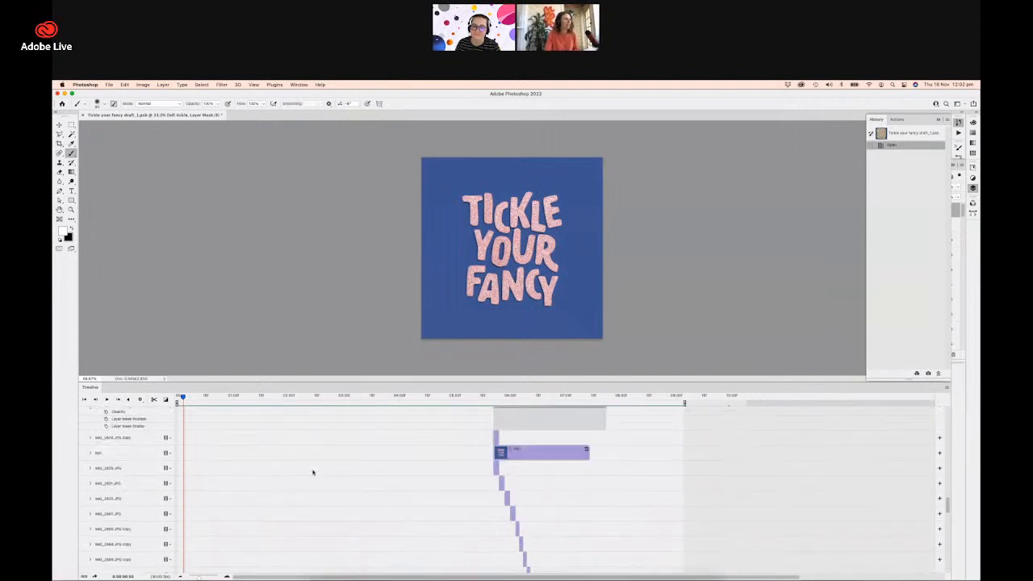
scroll(313, 473, up, 10)
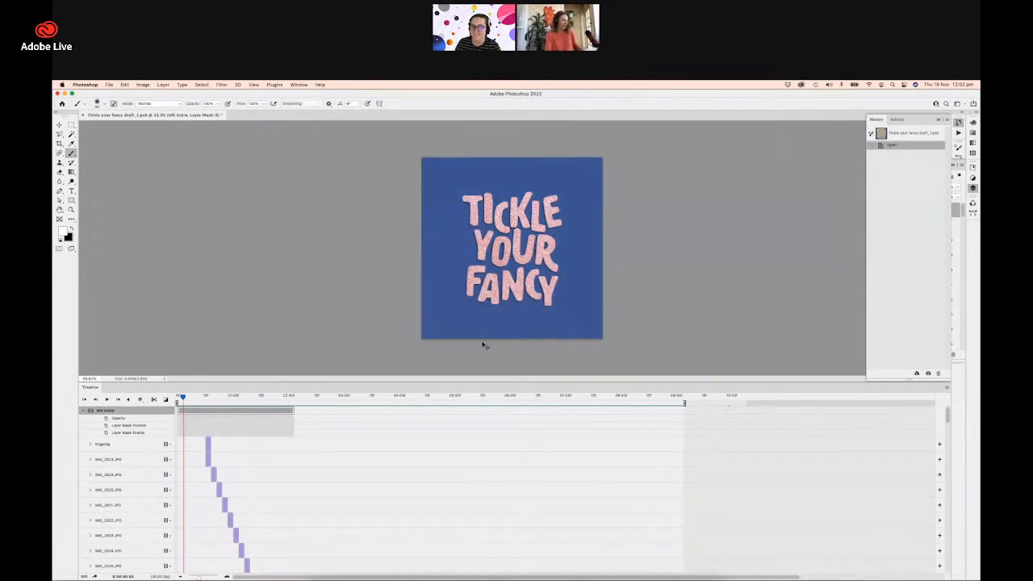
key(super+plus)
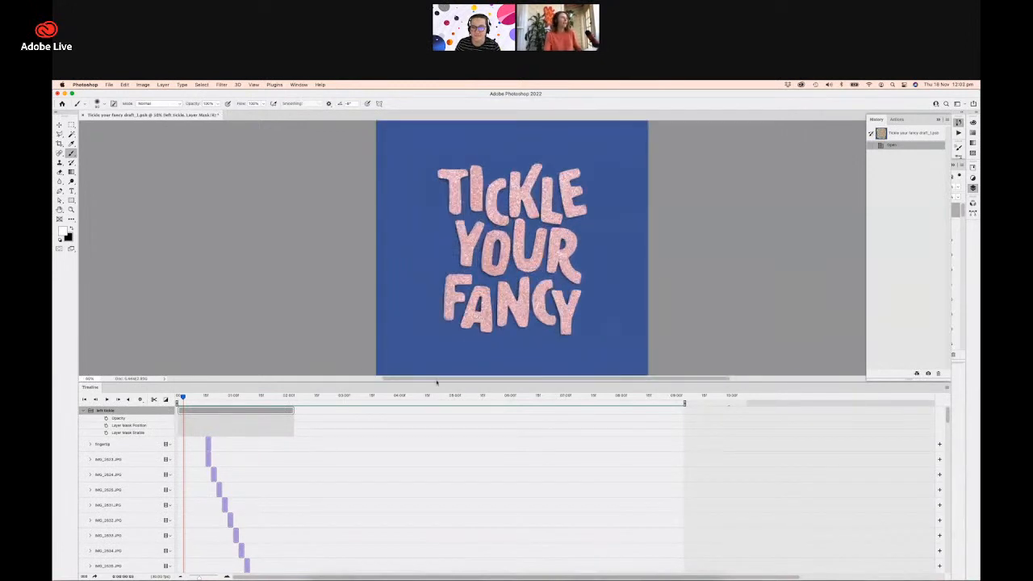
drag(437, 383, 437, 422)
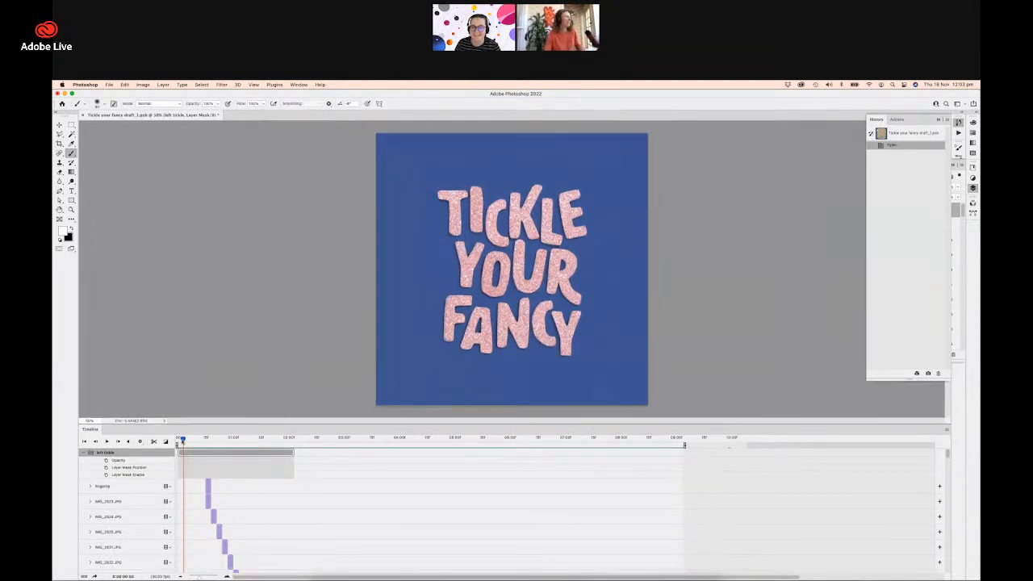
Play the stop-motion from the first frame and review the frames where a finger tickles the lettering from the side.
click(178, 440)
key(space)
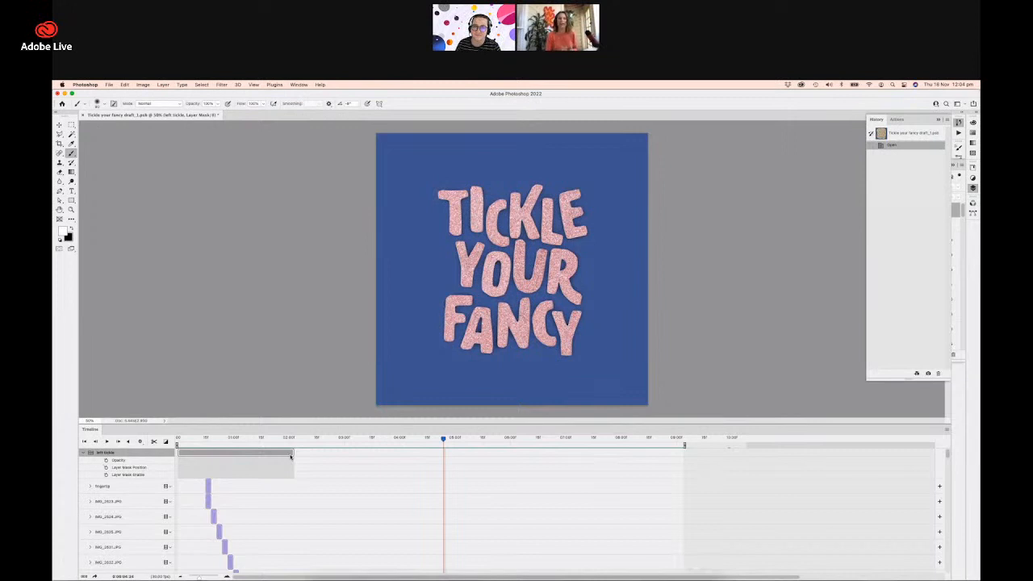
mouse_move(246, 437)
mouse_down()
mouse_move(484, 436)
mouse_move(197, 438)
mouse_move(251, 458)
mouse_move(236, 437)
mouse_up()
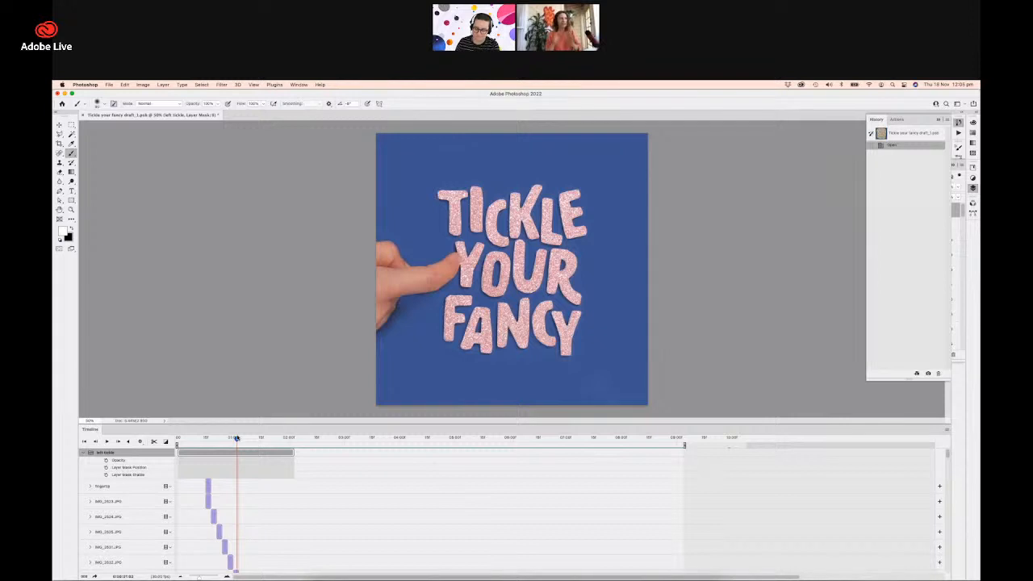
drag(236, 439, 331, 440)
key(space)
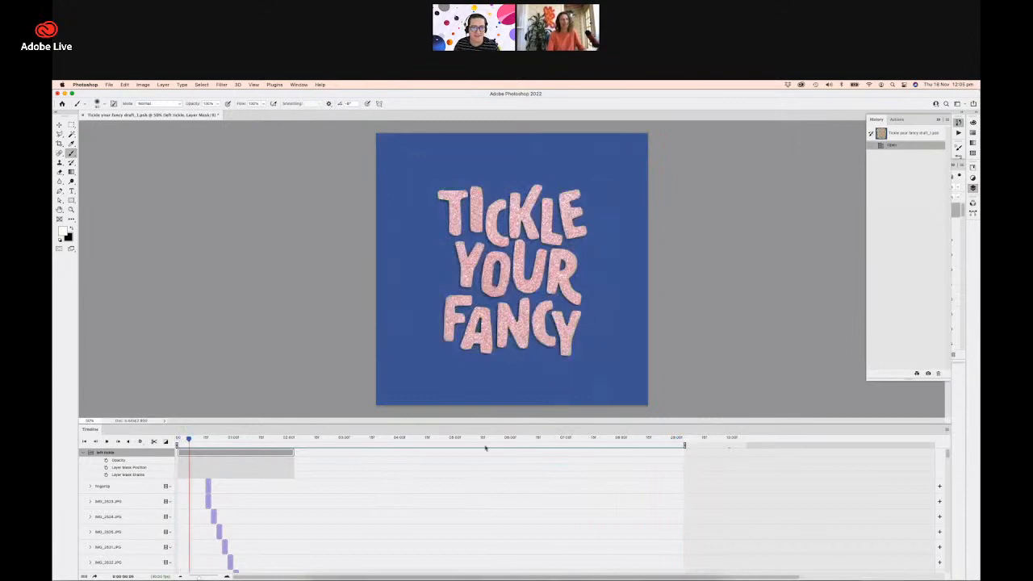
Scrub from the coloured paper layers back to the finger press under FANCY, and examine the frame layers around it.
drag(491, 439, 646, 460)
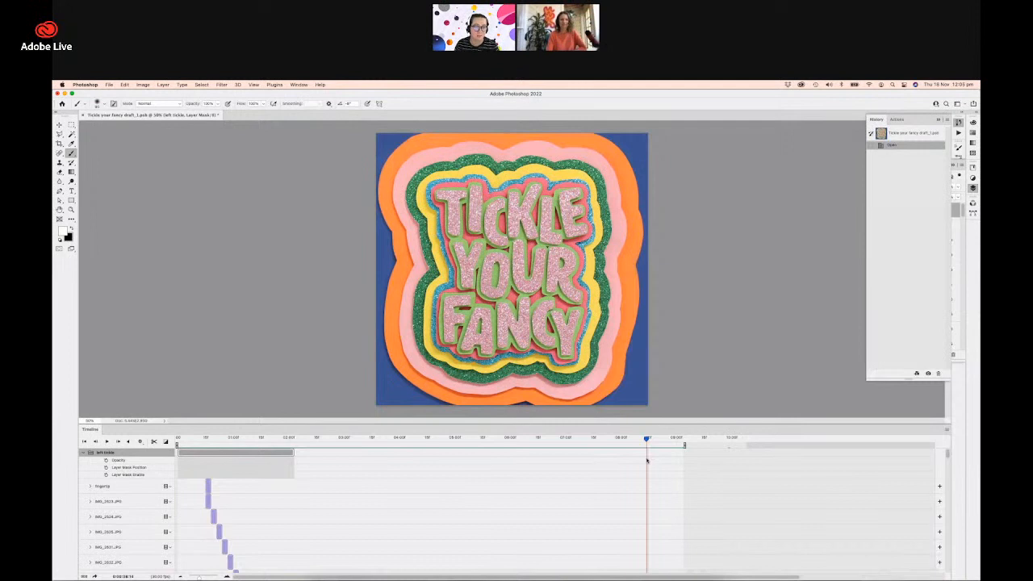
drag(646, 460, 595, 456)
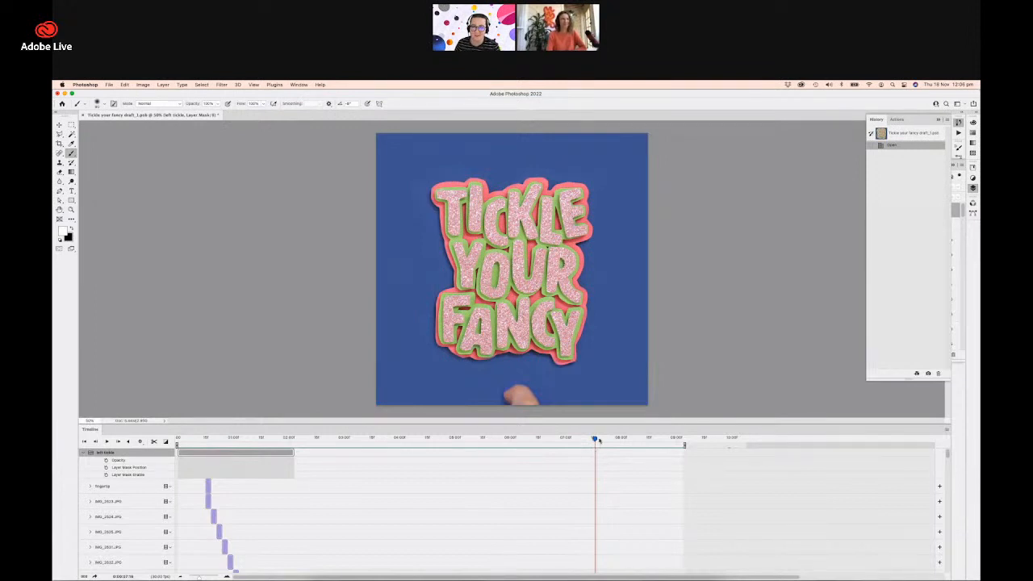
mouse_move(595, 439)
mouse_down()
mouse_move(543, 441)
mouse_move(651, 442)
mouse_move(586, 443)
mouse_up()
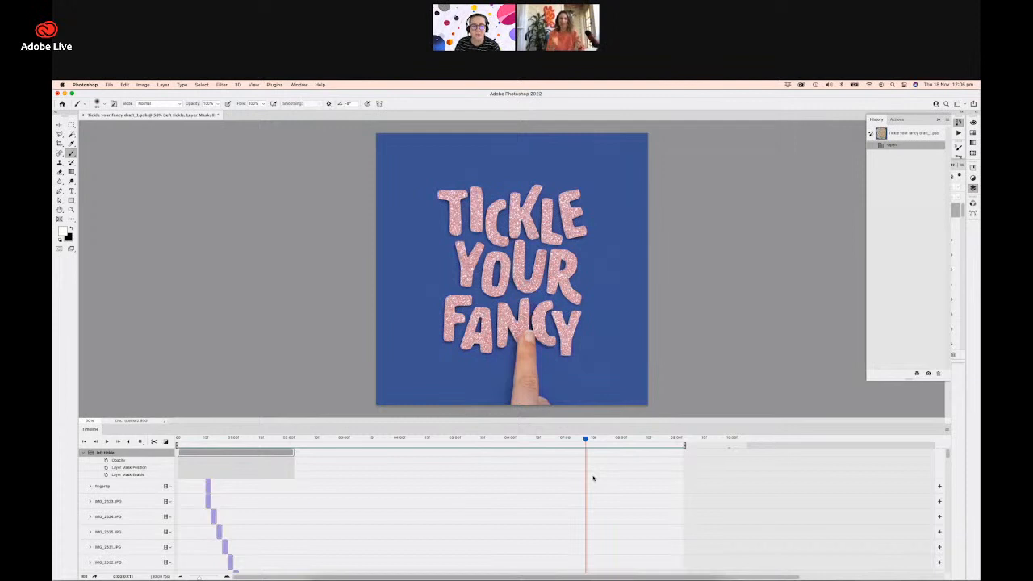
mouse_move(585, 438)
mouse_down()
mouse_move(645, 439)
mouse_move(586, 437)
mouse_up()
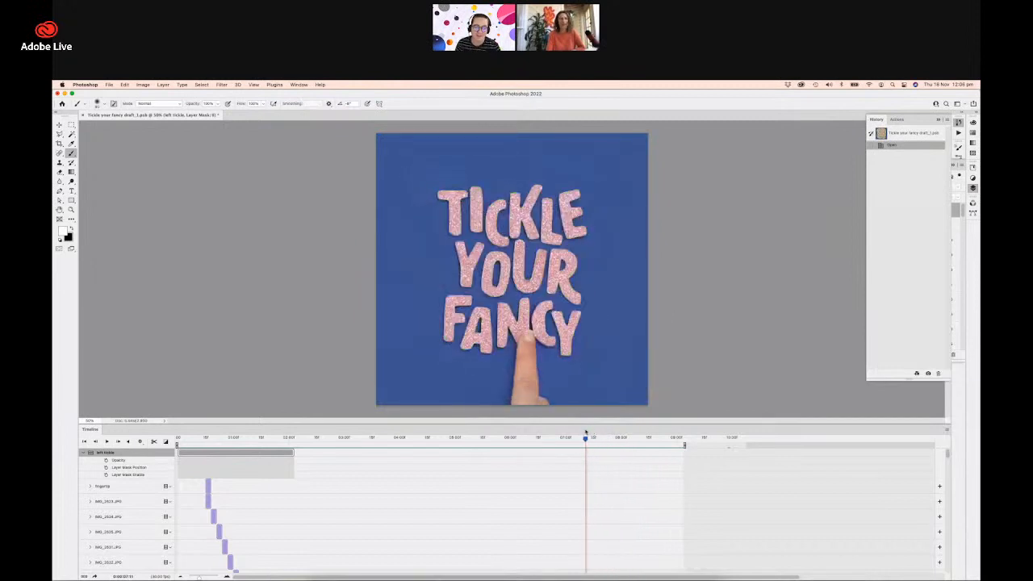
scroll(599, 494, down, 8)
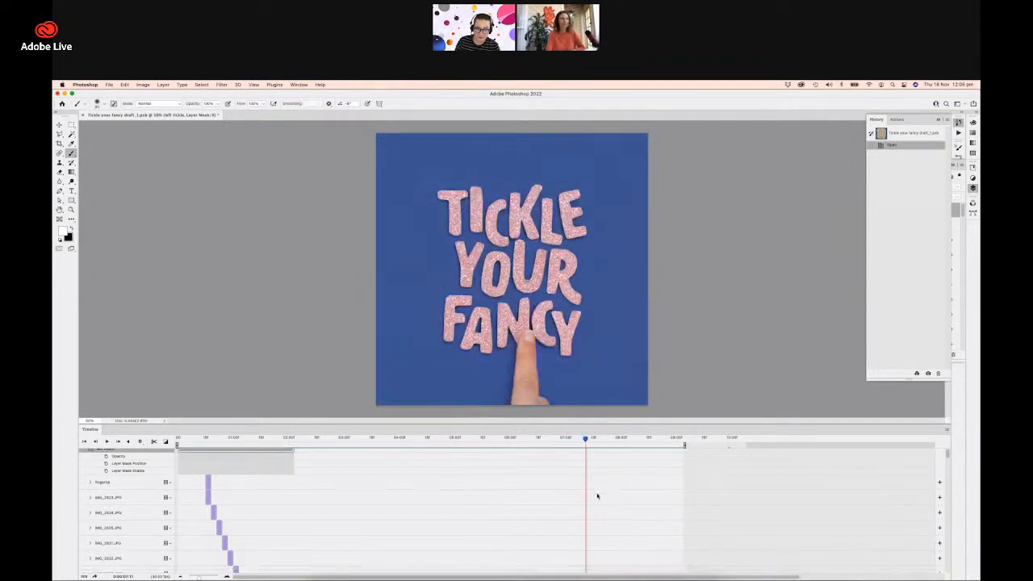
scroll(602, 496, down, 10)
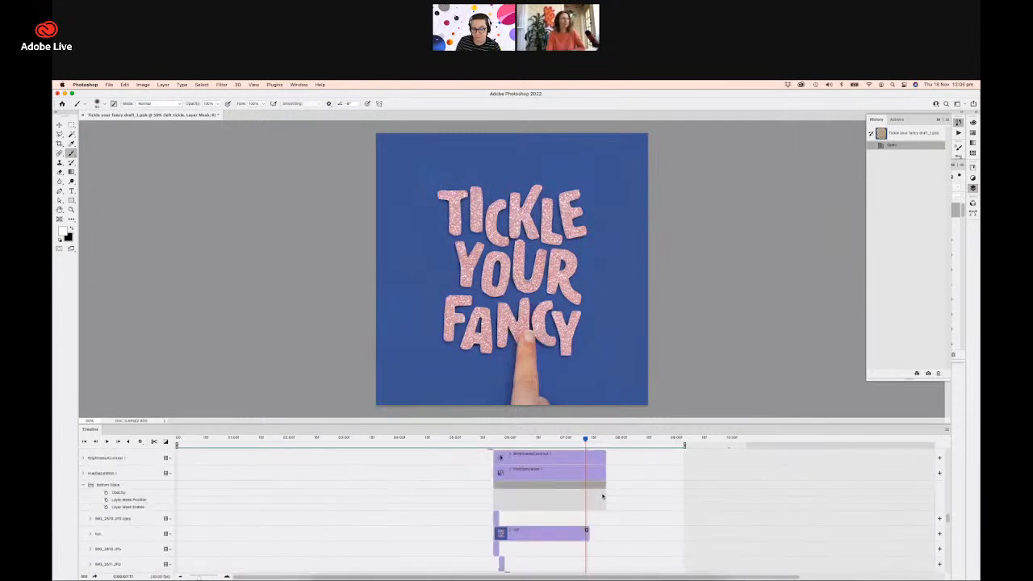
scroll(603, 496, down, 10)
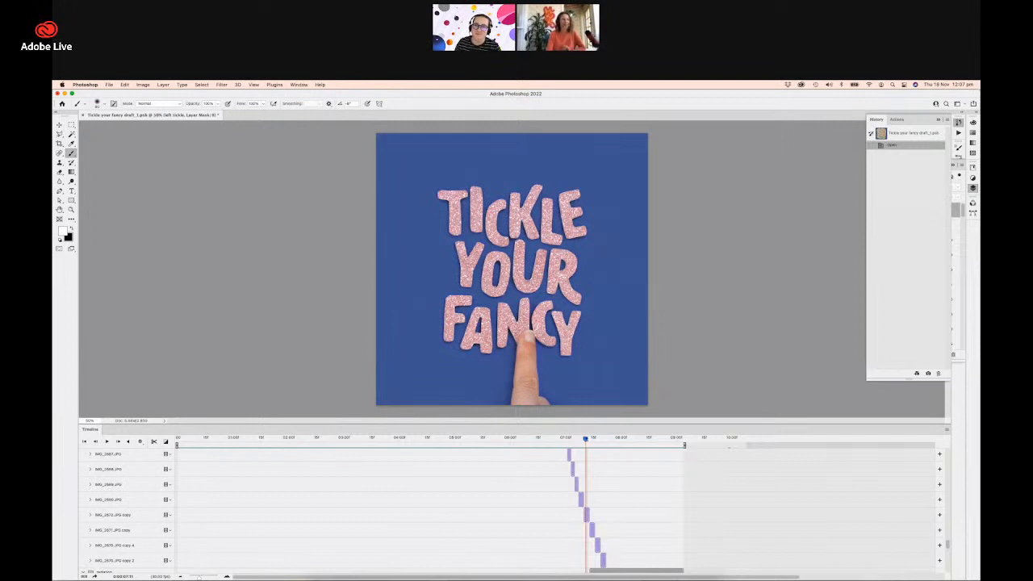
Review the bottom finger tickle up to the first paper layers with the artwork enlarged to 66.7%, and replay the animation.
drag(587, 440, 553, 467)
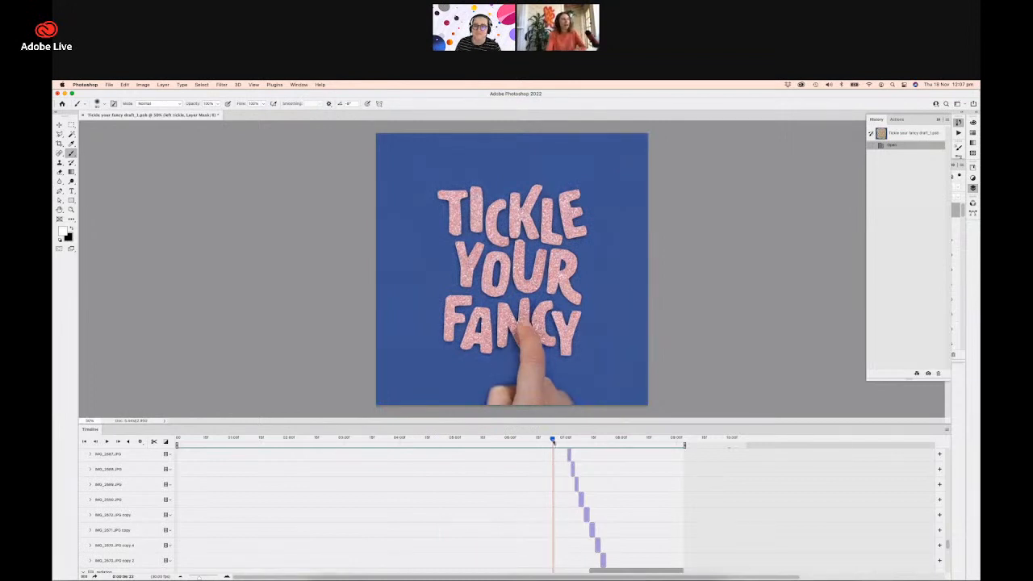
drag(554, 443, 596, 440)
key(super+equal)
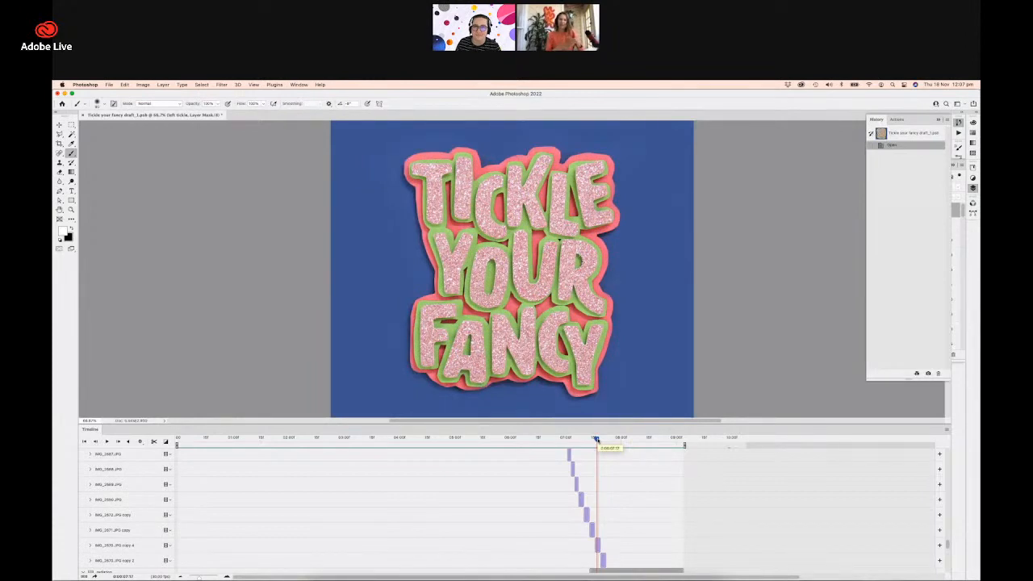
mouse_move(597, 440)
mouse_down()
mouse_move(553, 441)
mouse_move(646, 444)
mouse_move(603, 446)
mouse_up()
drag(575, 444, 521, 444)
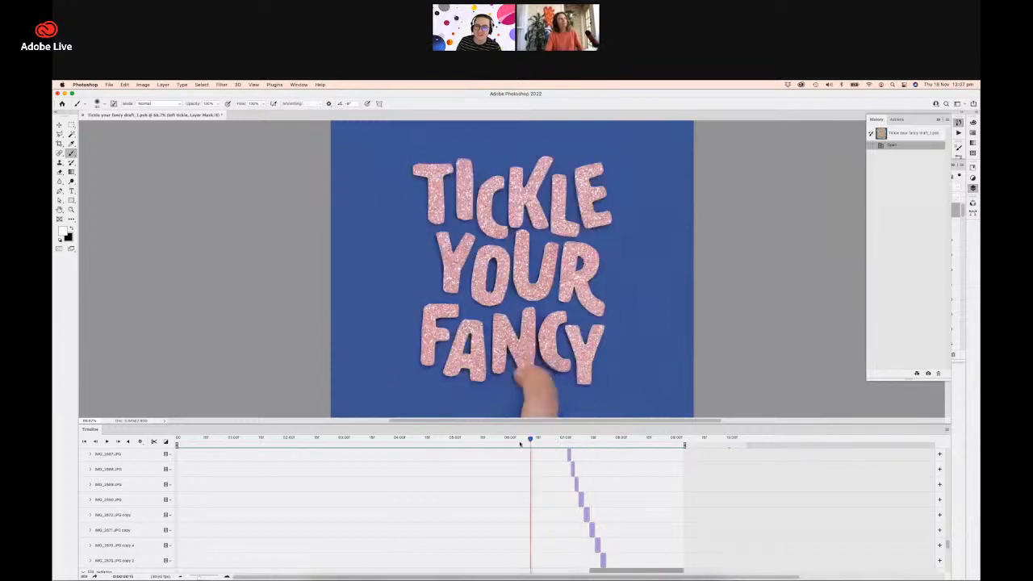
key(space)
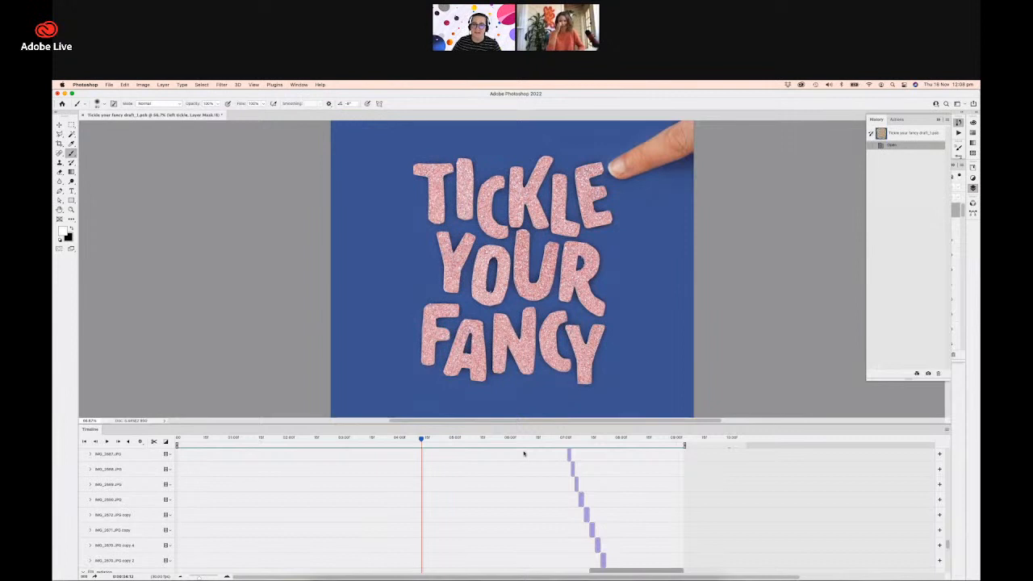
Scrub back and forth through the ending to examine how the coloured paper outlines build up behind the lettering.
drag(510, 439, 604, 447)
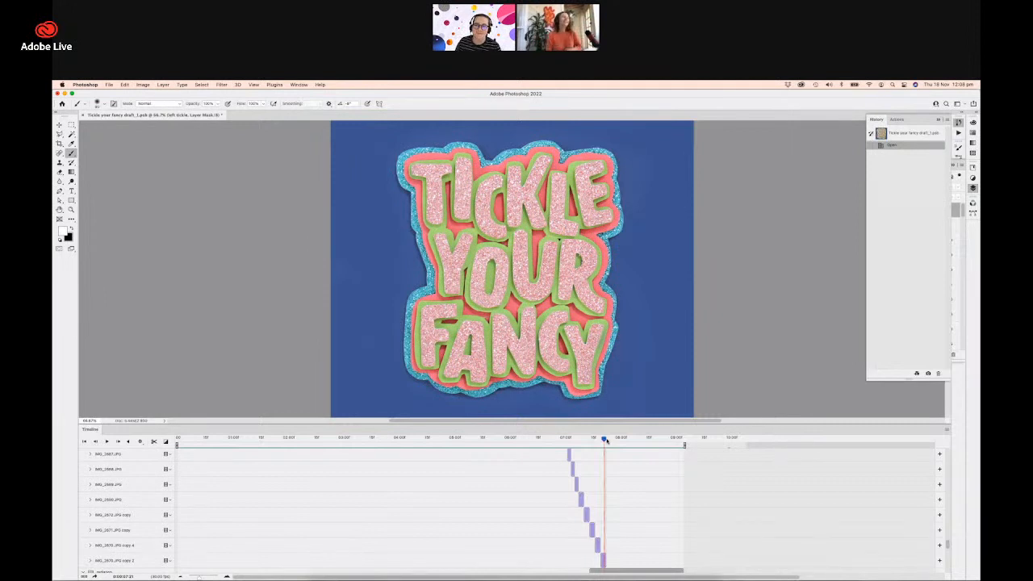
mouse_move(606, 443)
mouse_down()
mouse_move(616, 441)
mouse_move(594, 441)
mouse_up()
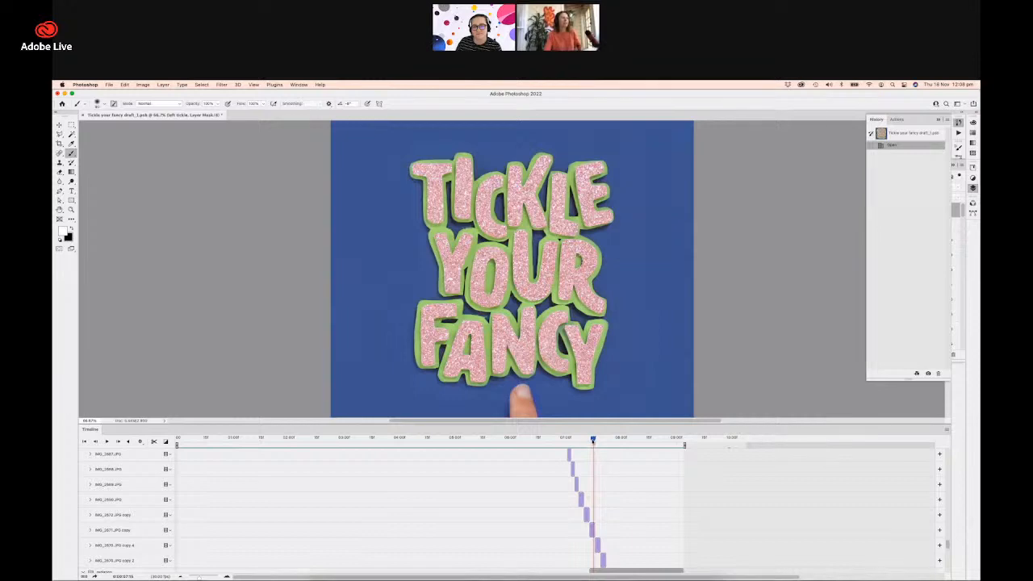
drag(593, 438, 637, 445)
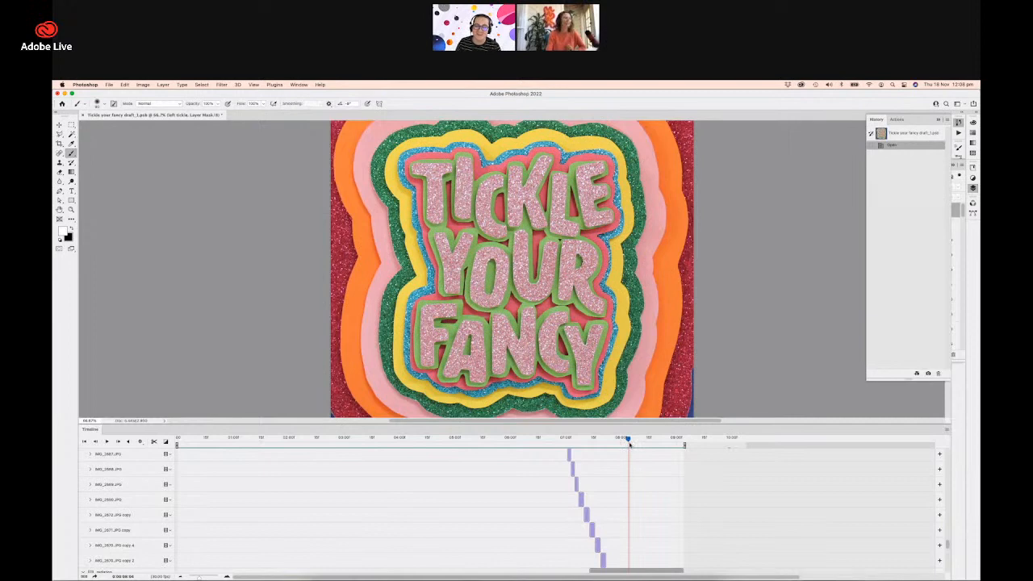
drag(645, 443, 615, 442)
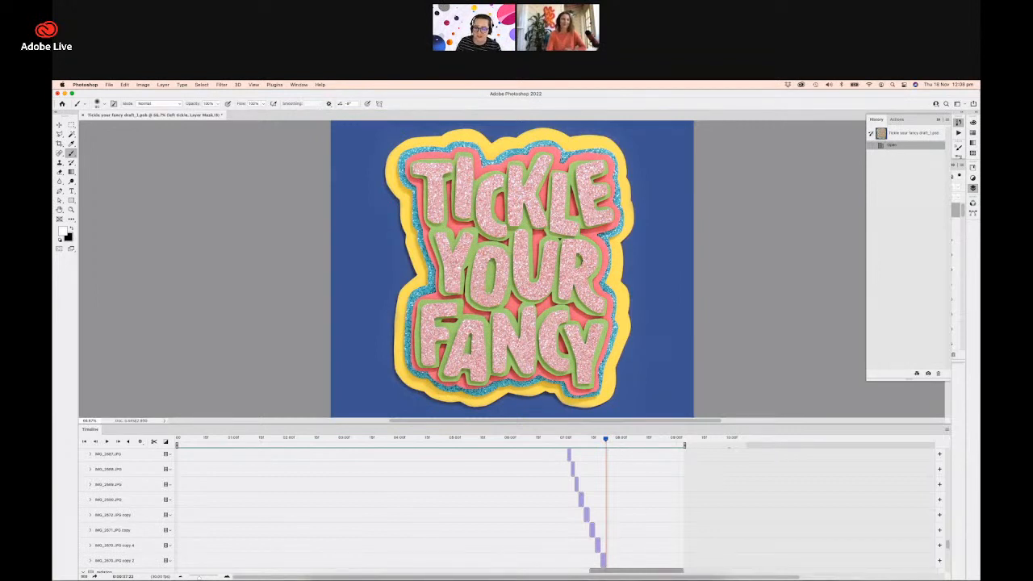
Switch to Illustrator and examine the grey offset outlines in the Tickle your fancy draft_1 document.
click(477, 576)
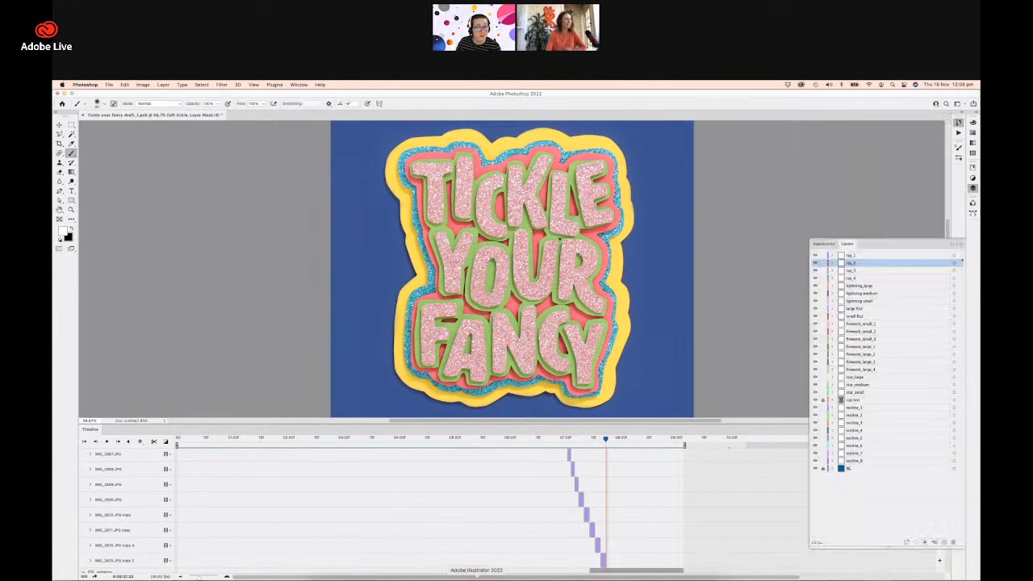
click(175, 120)
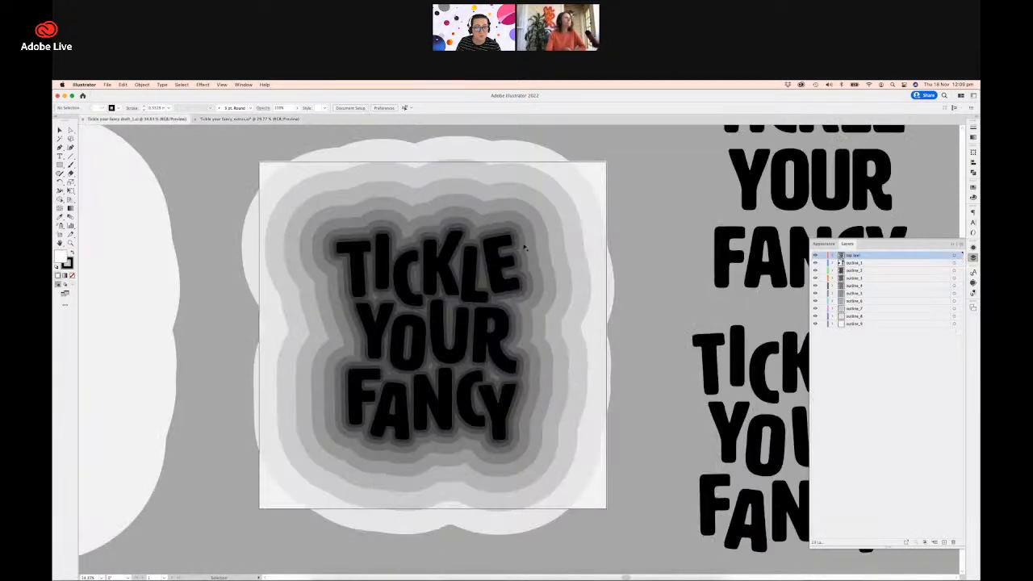
scroll(621, 375, left, 5)
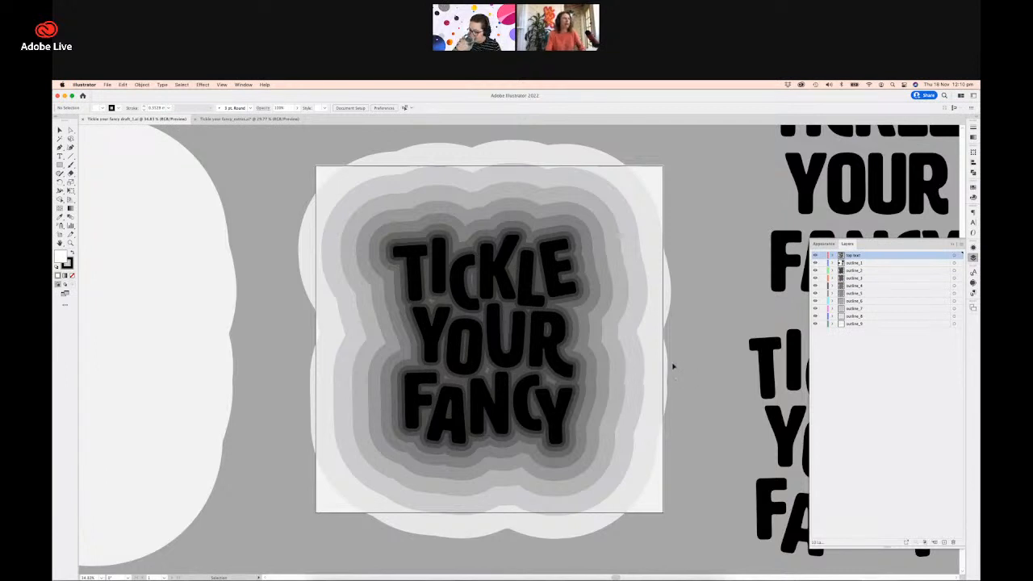
key(super+a)
click(699, 341)
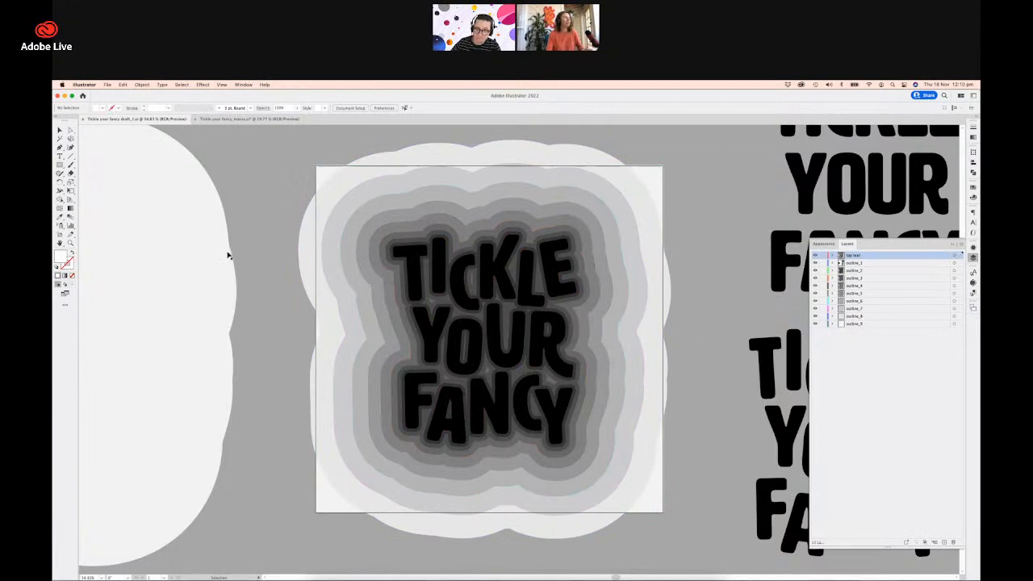
In the Tickle your fancy document with the blue background, inspect the outlines around the lettering and hide layers outline_1 to outline_8.
click(224, 121)
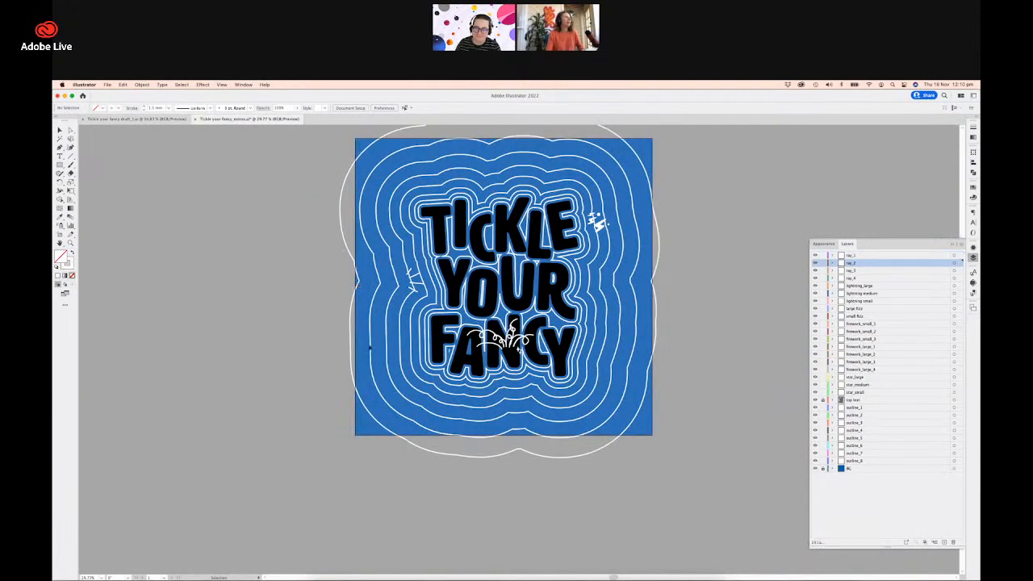
drag(326, 313, 349, 356)
key(super+equal)
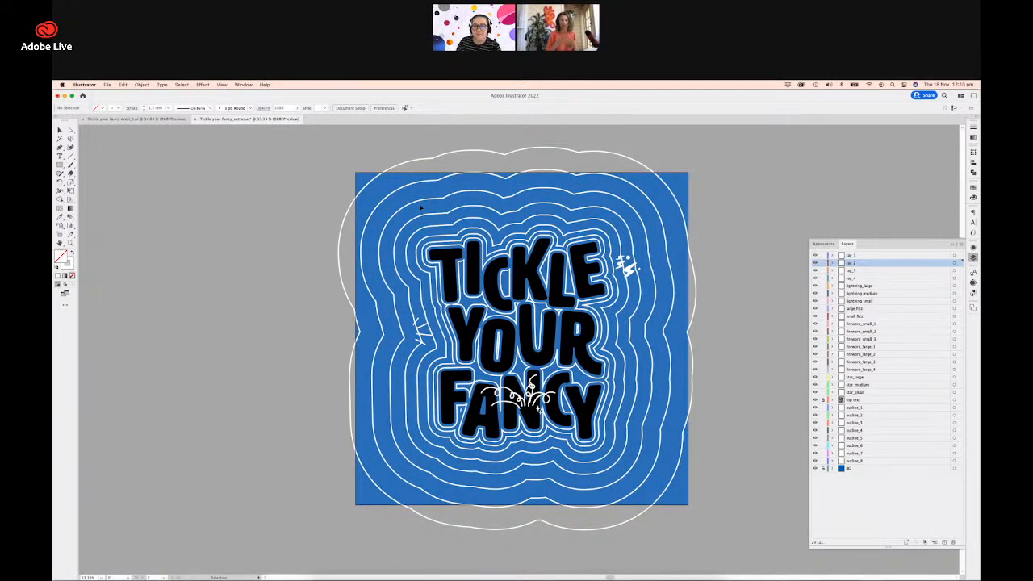
click(368, 189)
click(383, 199)
click(382, 198)
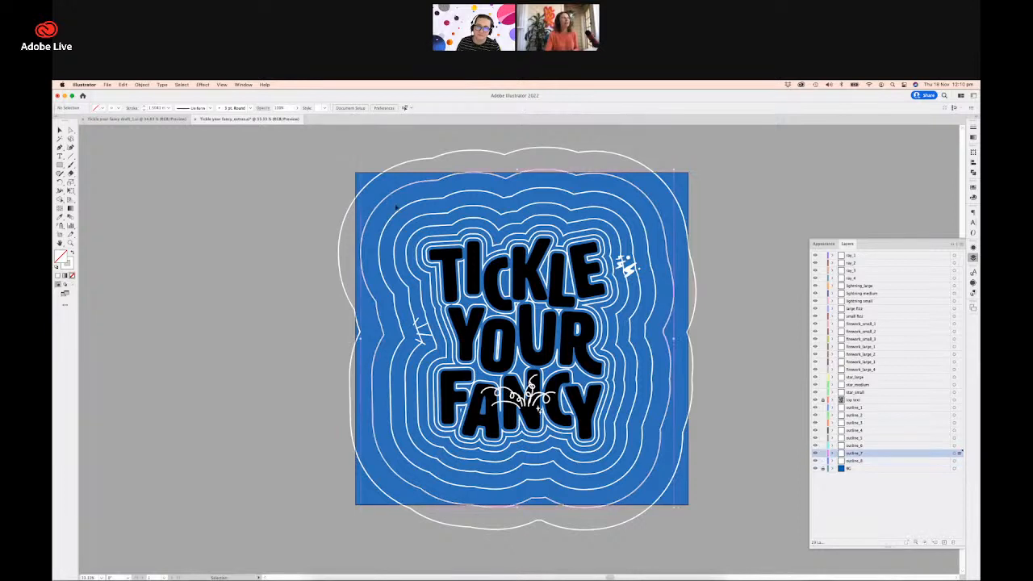
click(395, 208)
click(405, 215)
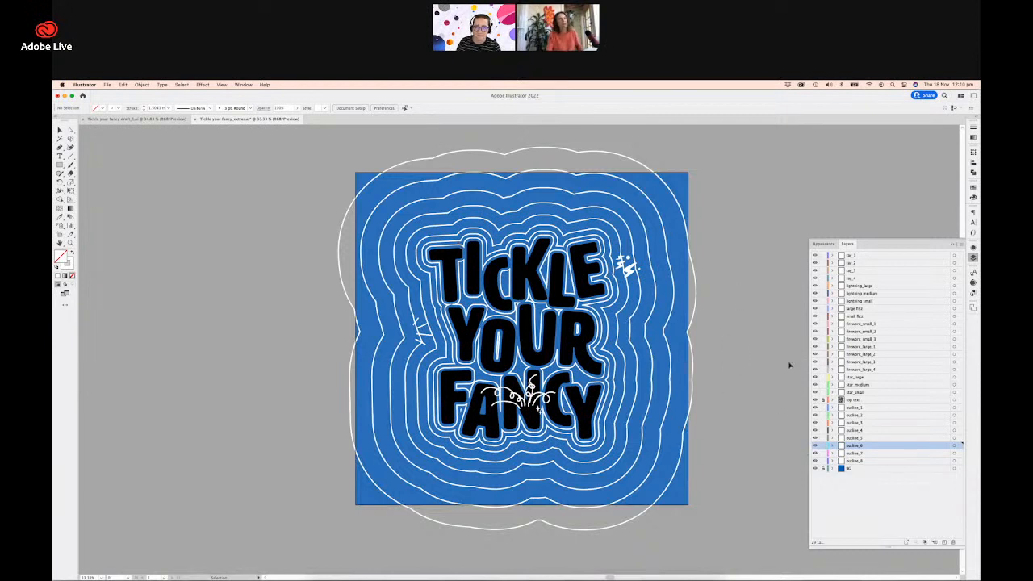
drag(815, 408, 812, 464)
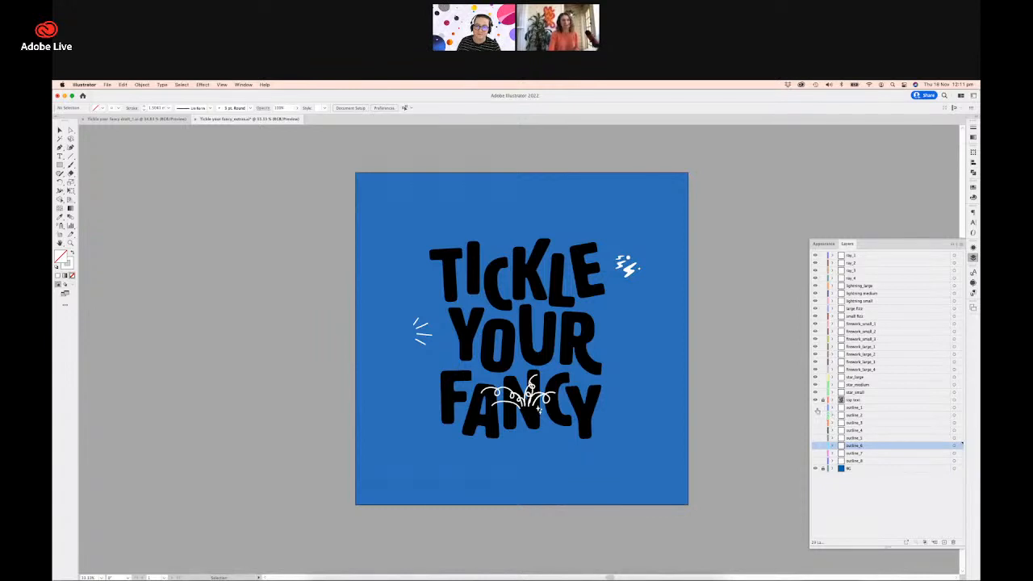
Show layers outline_1 to outline_8 again, toggle the outermost outlines to check them, and select the ray shape beside YOUR.
drag(815, 408, 814, 462)
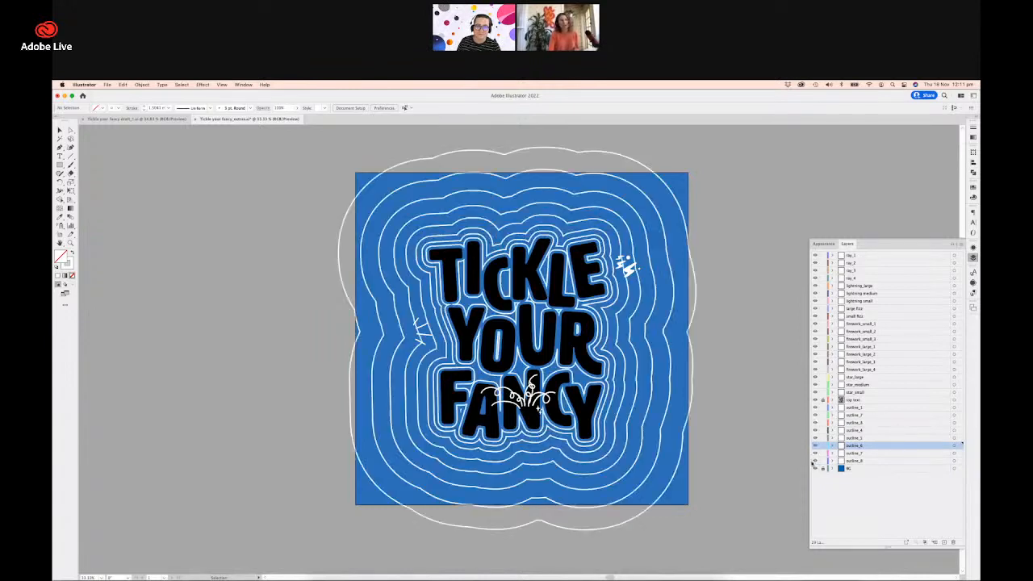
click(854, 460)
click(815, 460)
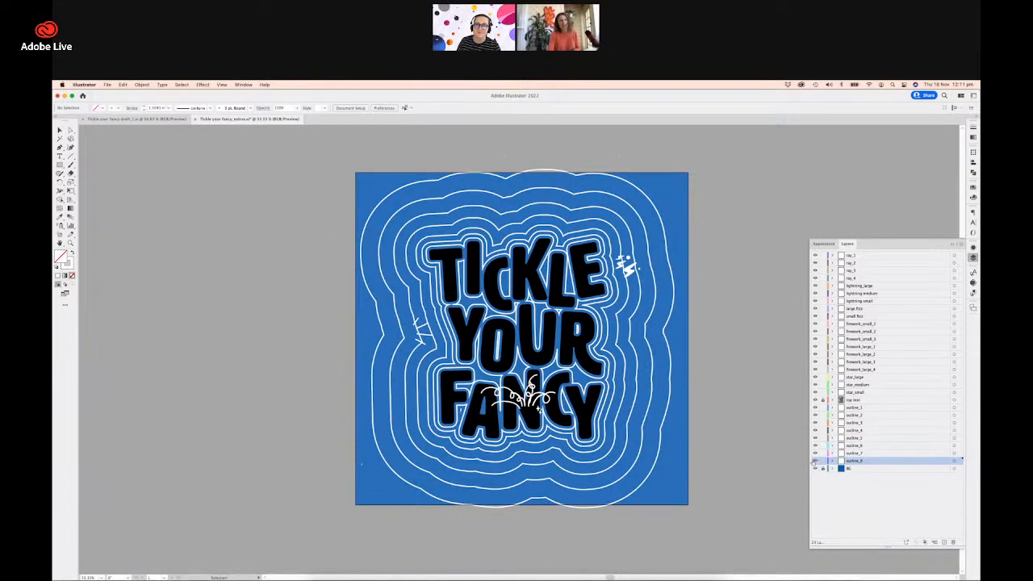
click(814, 460)
click(815, 454)
click(815, 454)
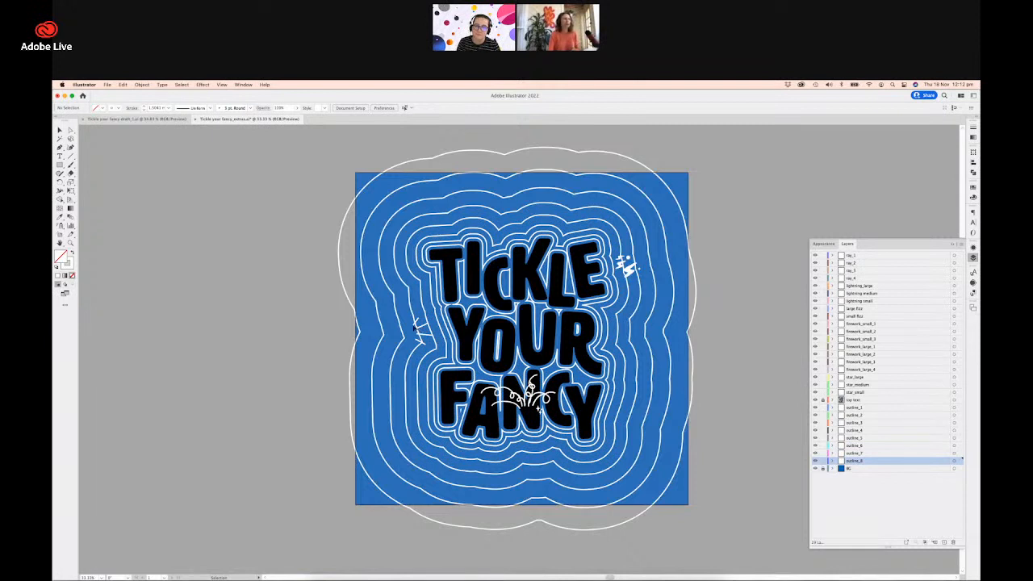
click(420, 327)
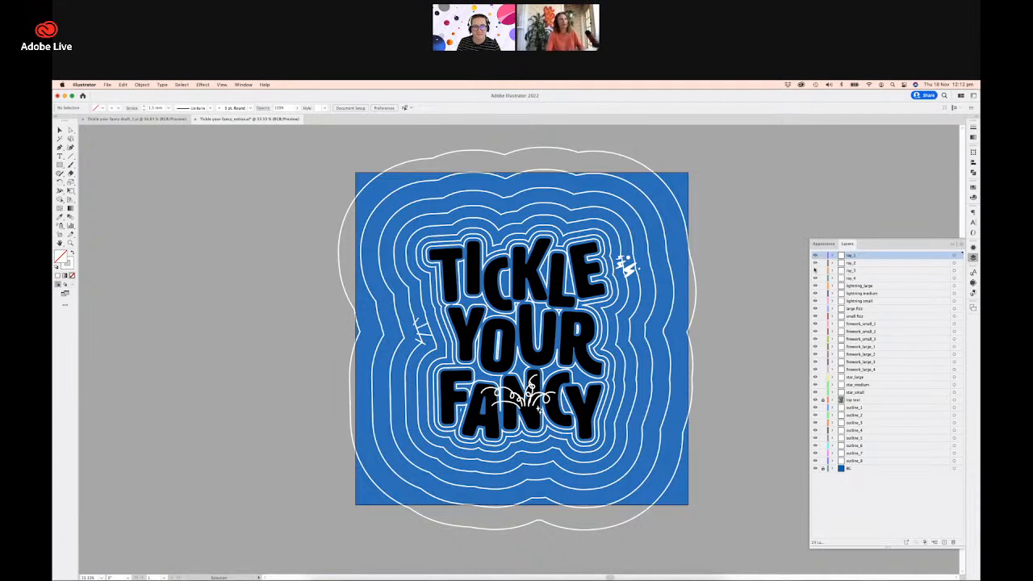
click(814, 278)
Switch to After Effects and examine the imported ray and lightning outline layers in the Tickle your fancy_extras composition.
click(427, 577)
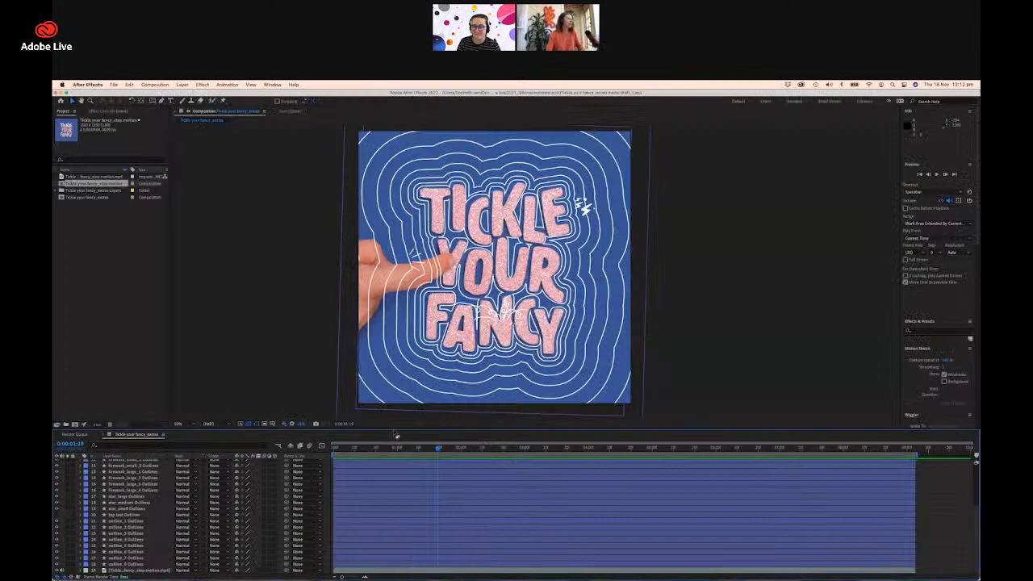
drag(396, 433, 395, 305)
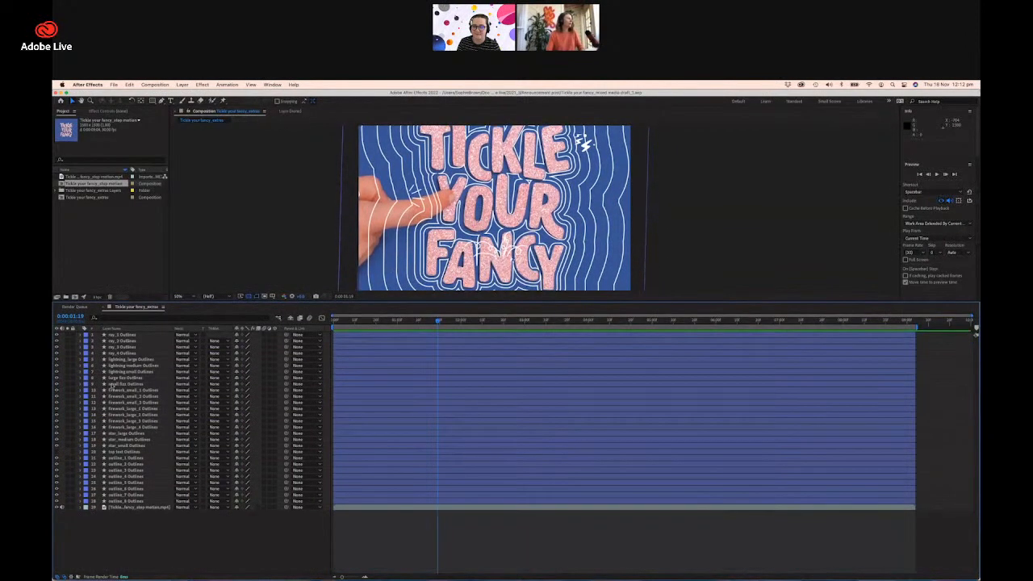
click(126, 335)
click(126, 340)
click(127, 347)
click(127, 353)
click(140, 360)
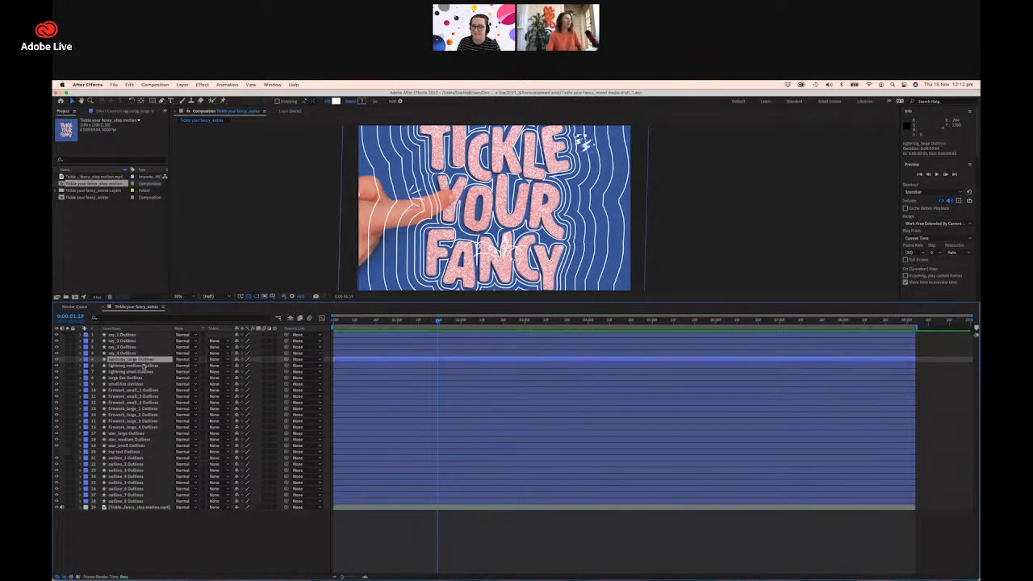
click(142, 365)
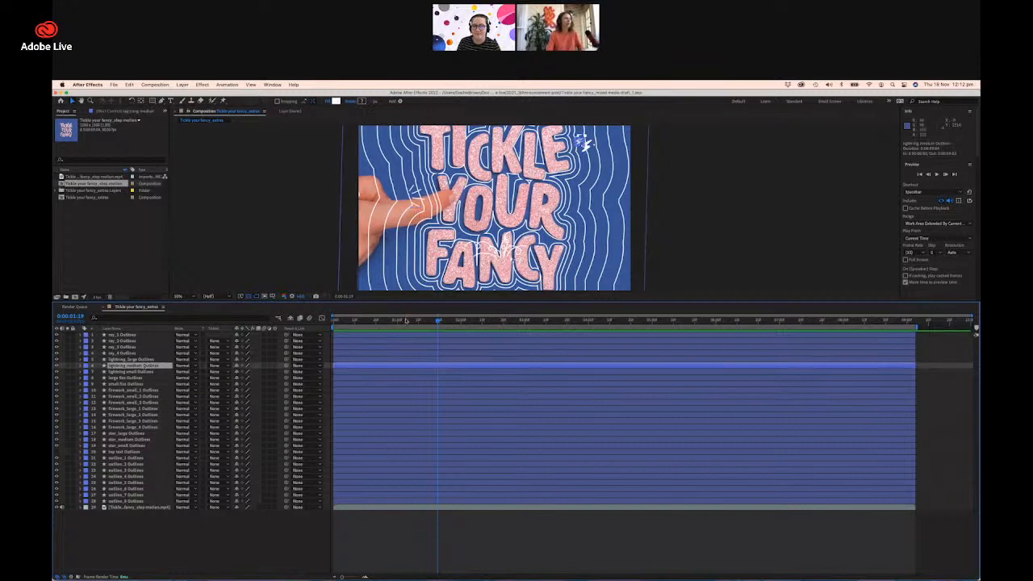
drag(403, 307, 392, 368)
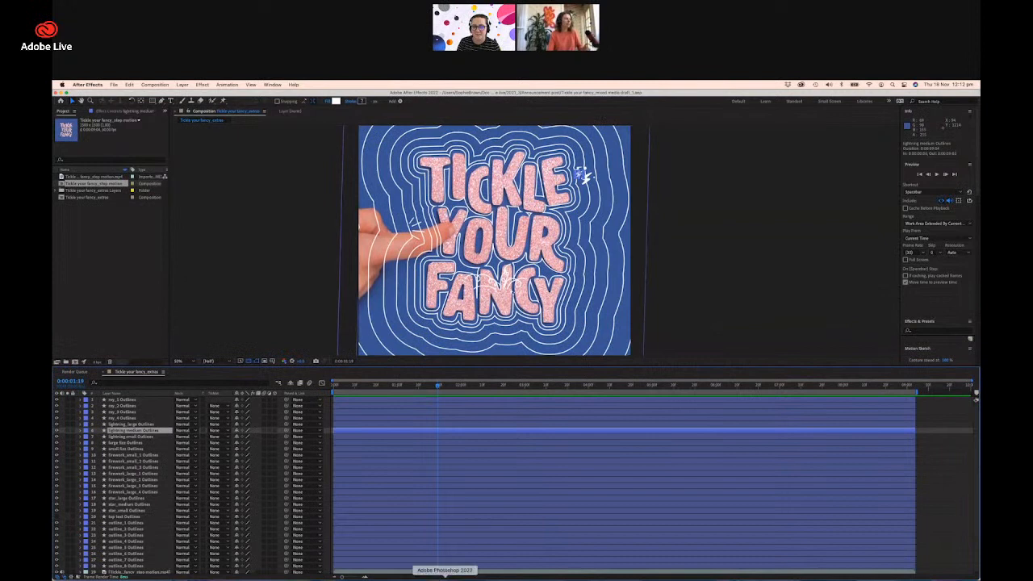
Look at the paper lettering in Photoshop, return to After Effects, and scrub the composition back to 0:00:00:16.
click(445, 577)
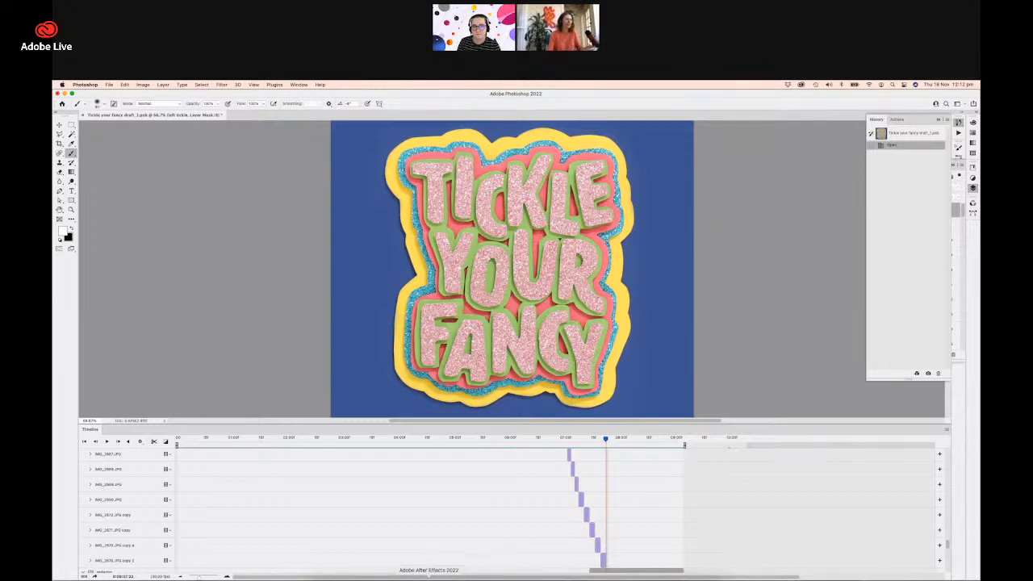
click(428, 576)
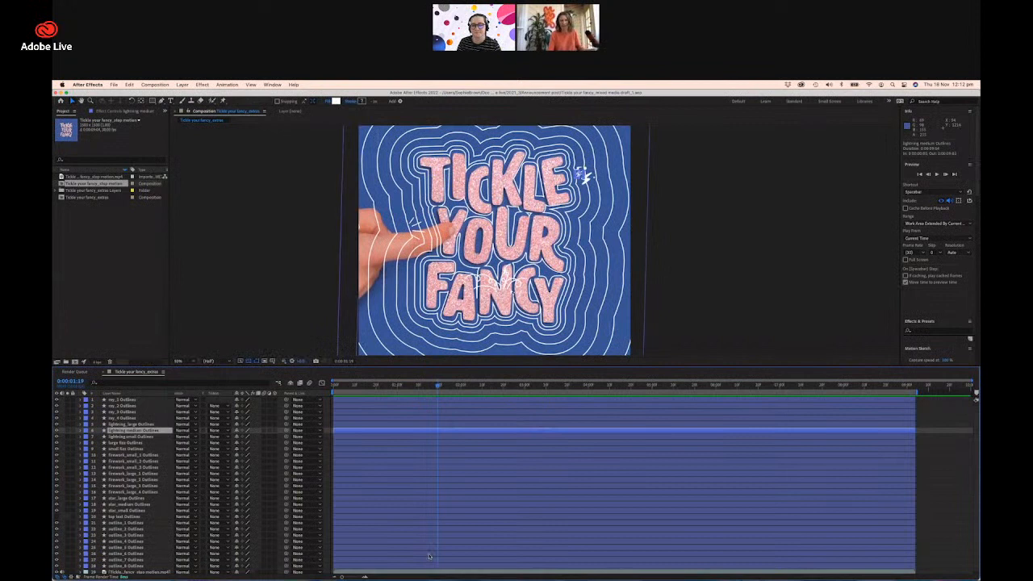
drag(441, 389, 368, 389)
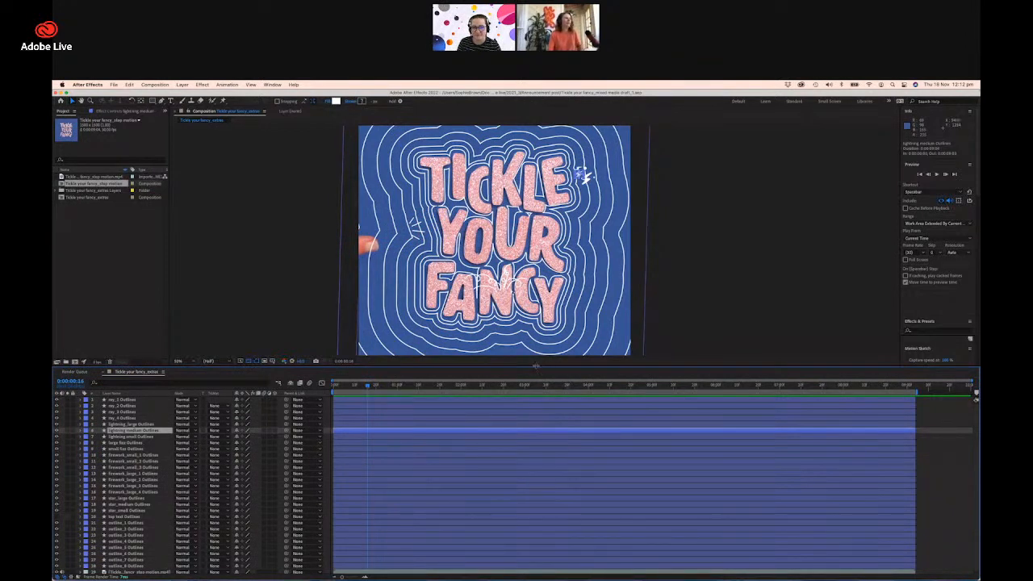
drag(537, 367, 528, 413)
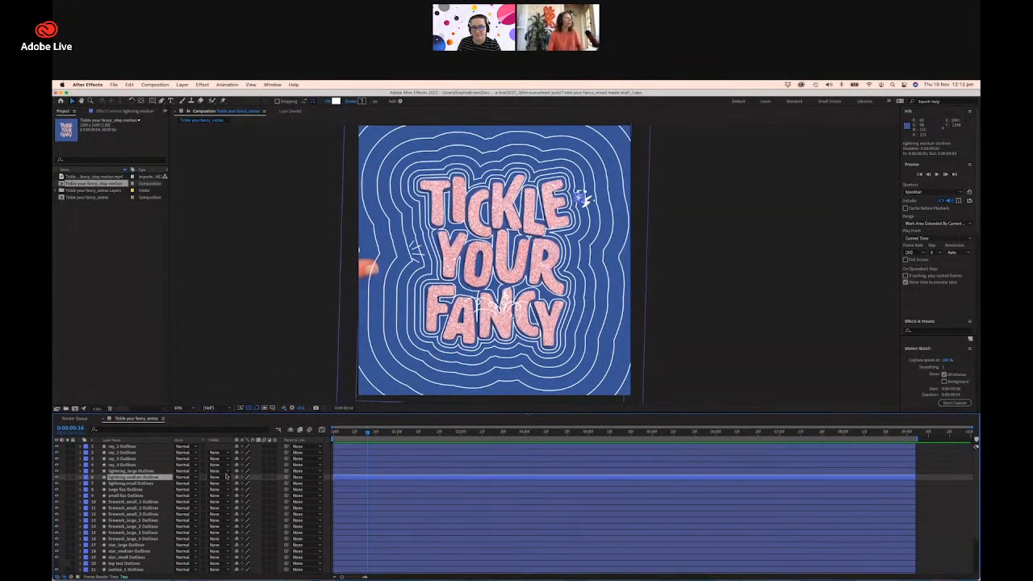
Hide the outline_1 to outline_8 Outlines layers in the composition.
click(138, 502)
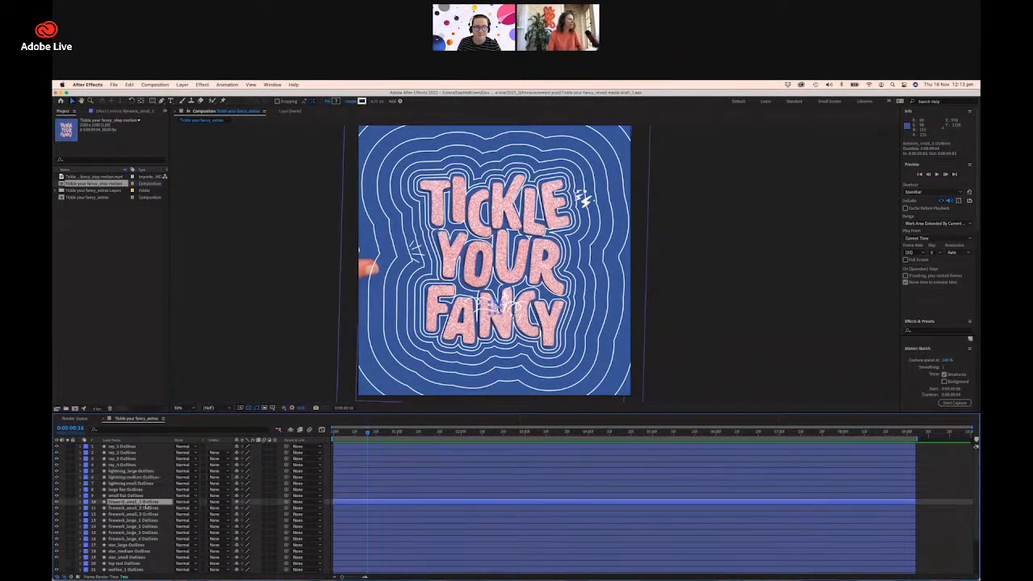
scroll(141, 507, down, 4)
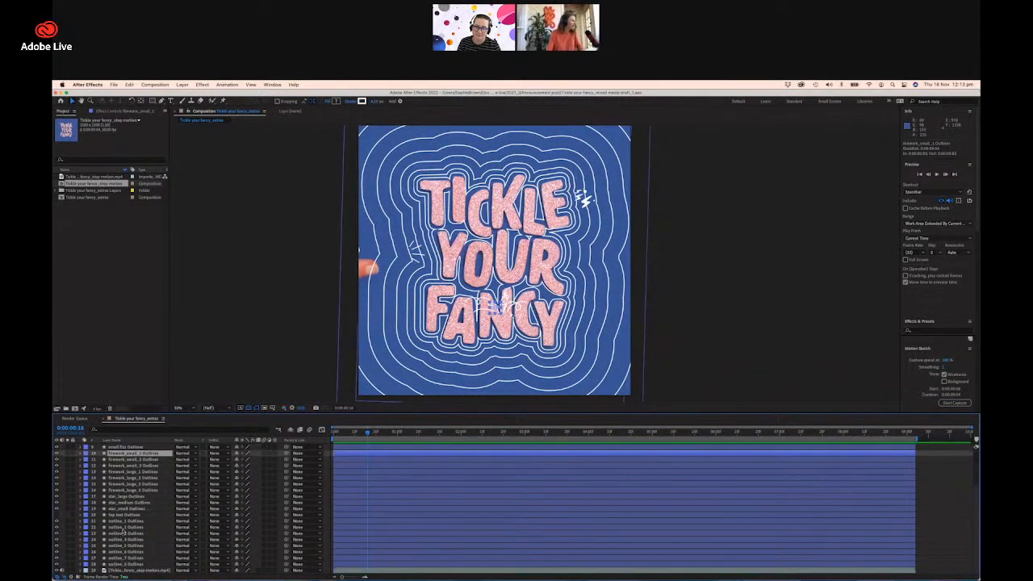
click(122, 521)
shift+click(126, 564)
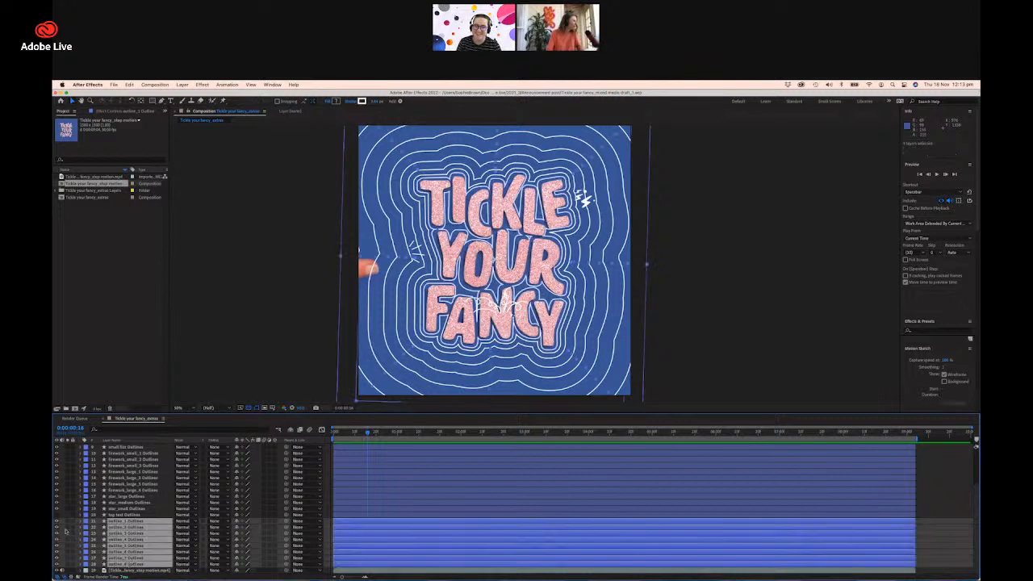
click(57, 525)
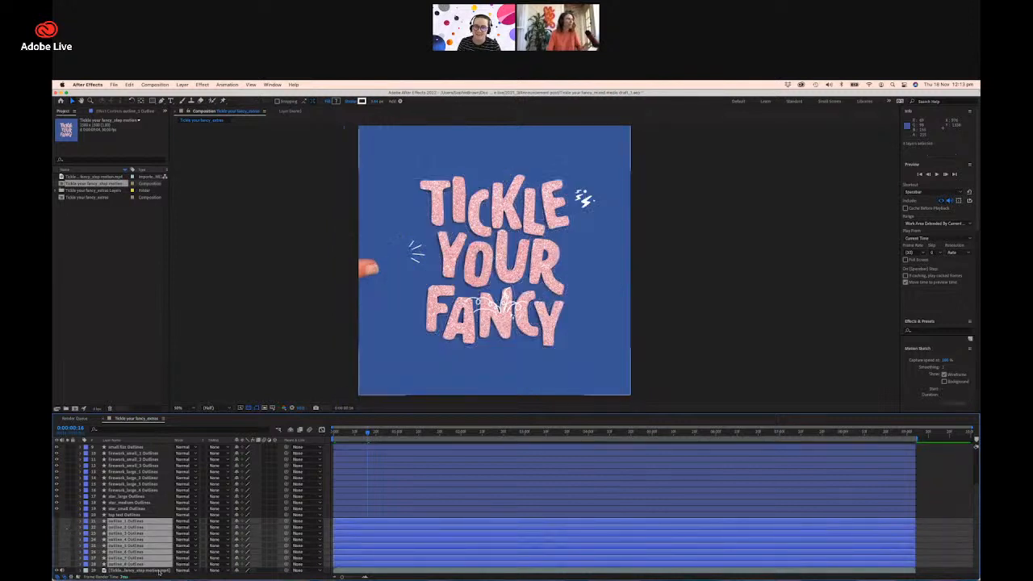
Look through the firework and ray layers, and scrub to 0:00:01:23 where the finger reaches across YOUR.
click(151, 473)
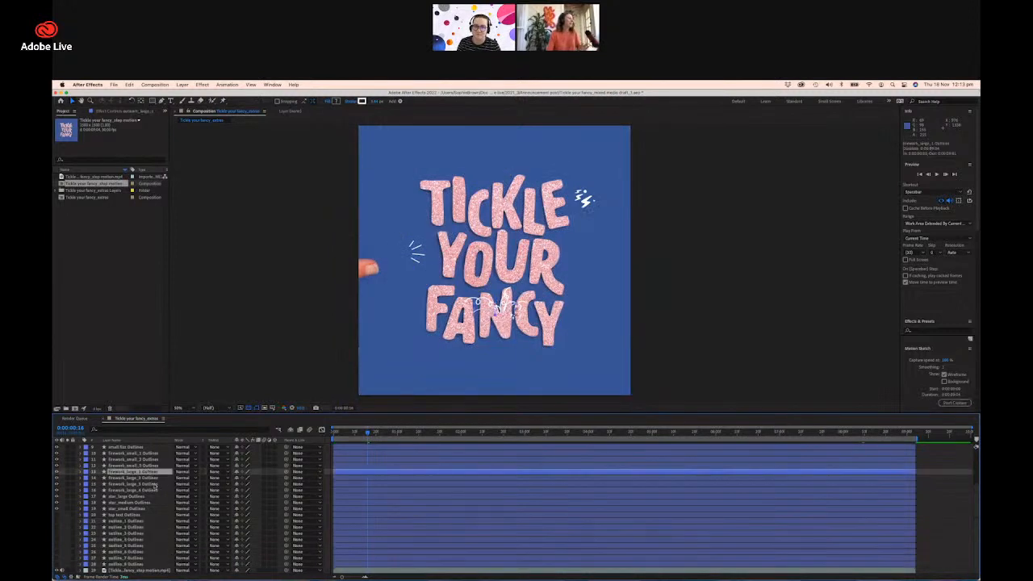
scroll(154, 486, up, 4)
click(123, 446)
click(129, 465)
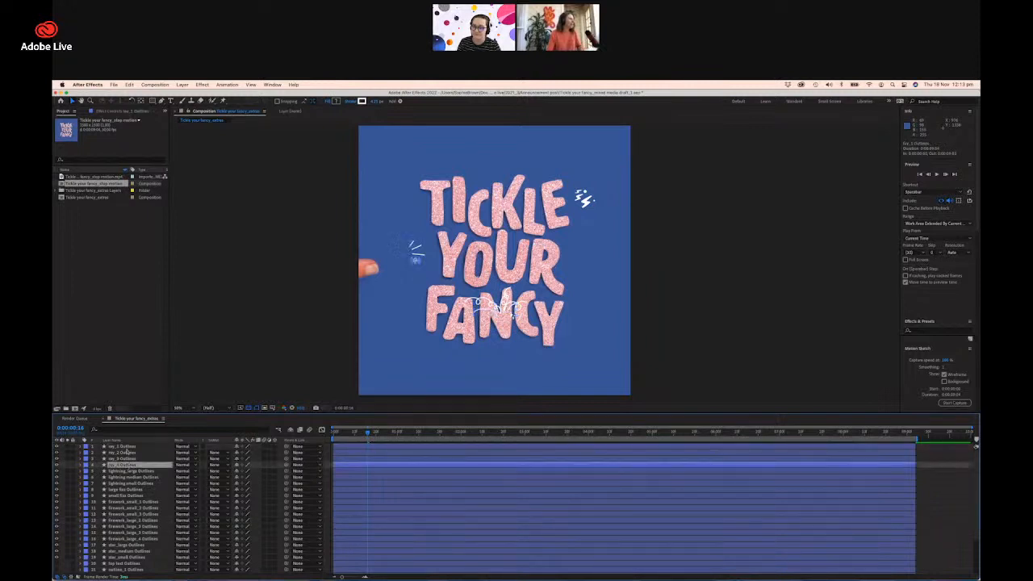
click(127, 446)
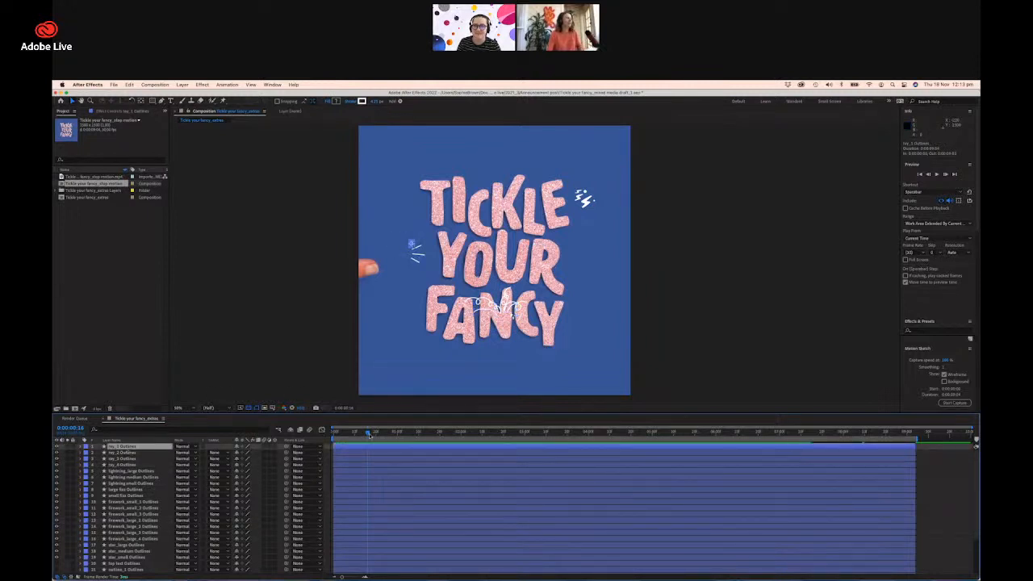
drag(368, 434, 445, 445)
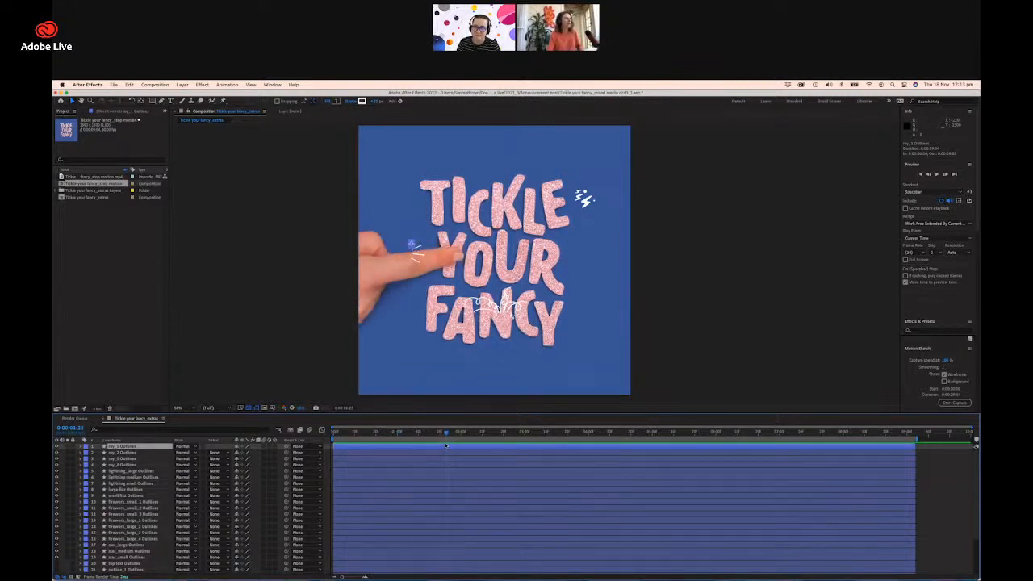
Move the ray_1 to ray_4 Outlines layers to the fingertip and trim them to run from about 1 second to just past 2 seconds.
shift+click(146, 465)
key(.)
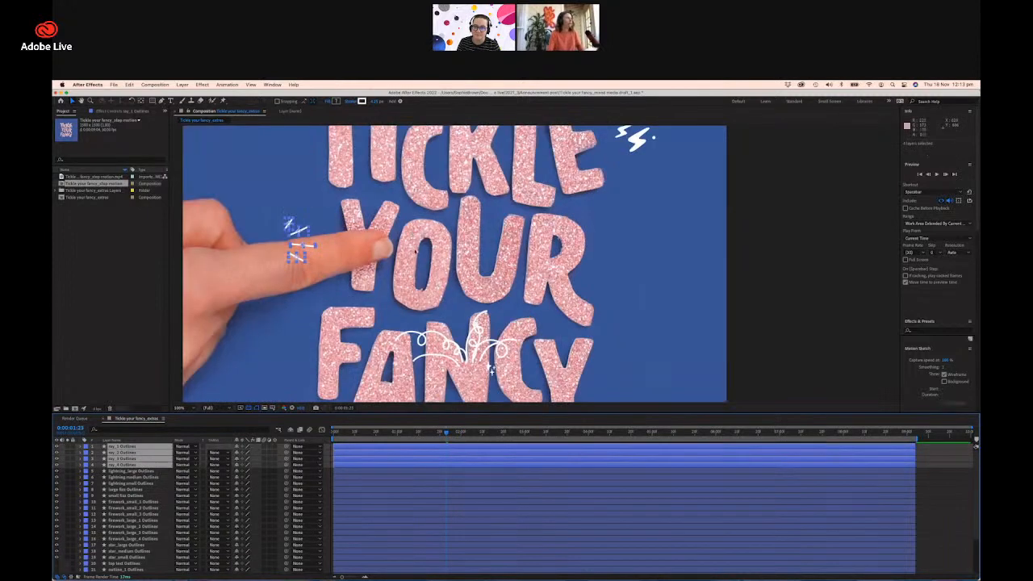
drag(299, 246, 400, 247)
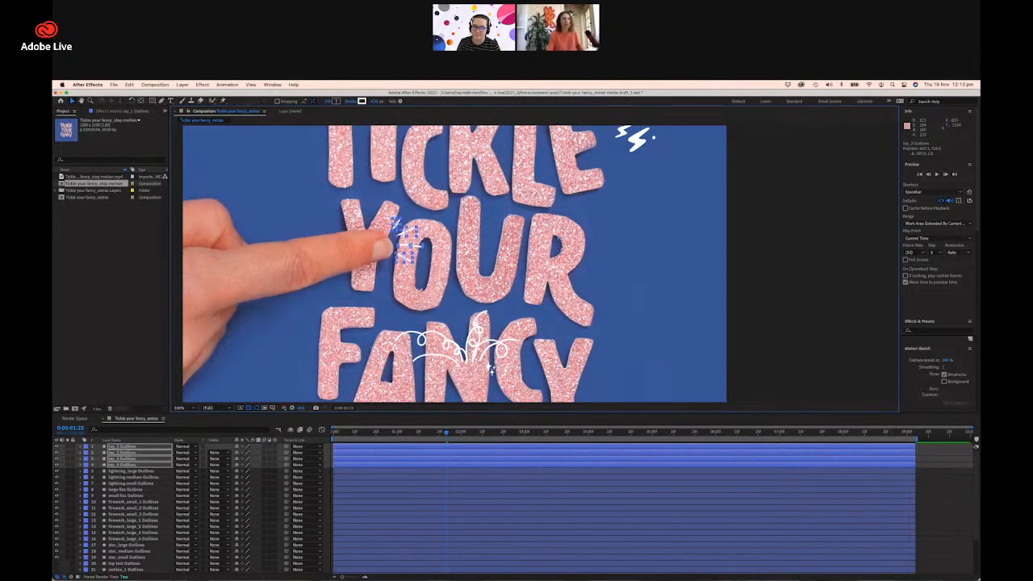
drag(916, 452, 473, 451)
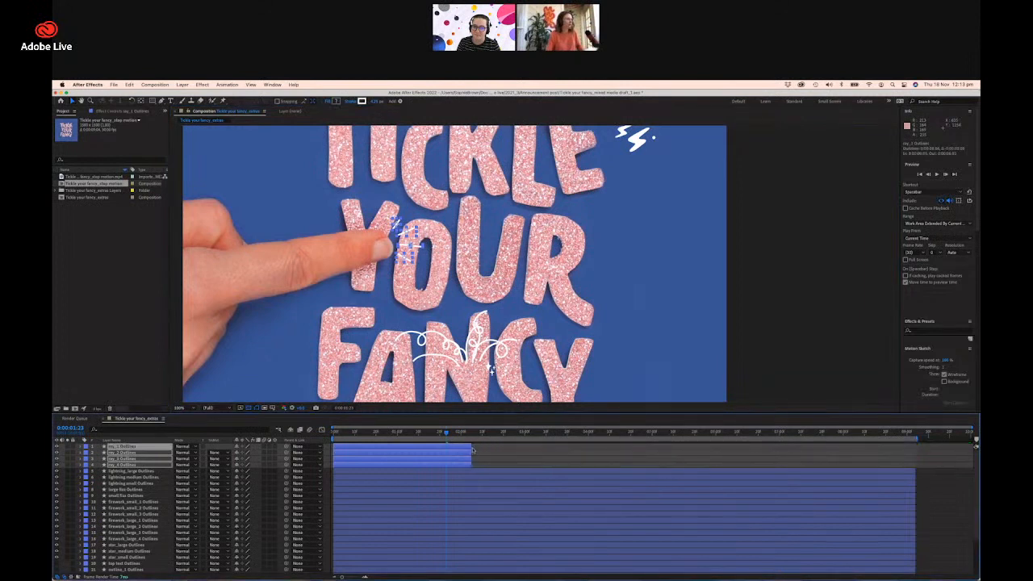
drag(334, 452, 404, 434)
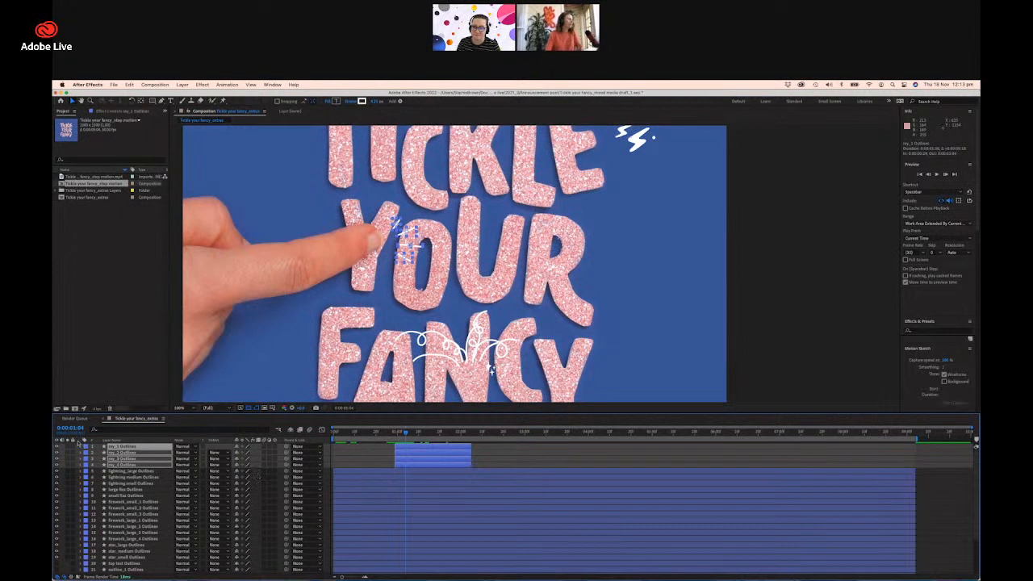
Add Trim Paths to the contents of the ray_1 Outlines layer and expand its properties.
click(79, 447)
click(98, 460)
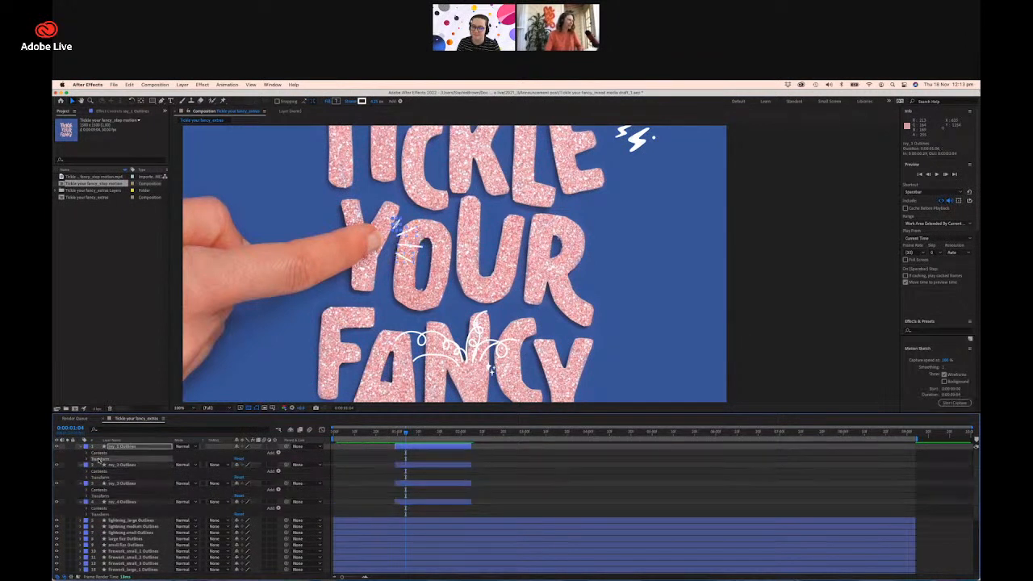
click(96, 453)
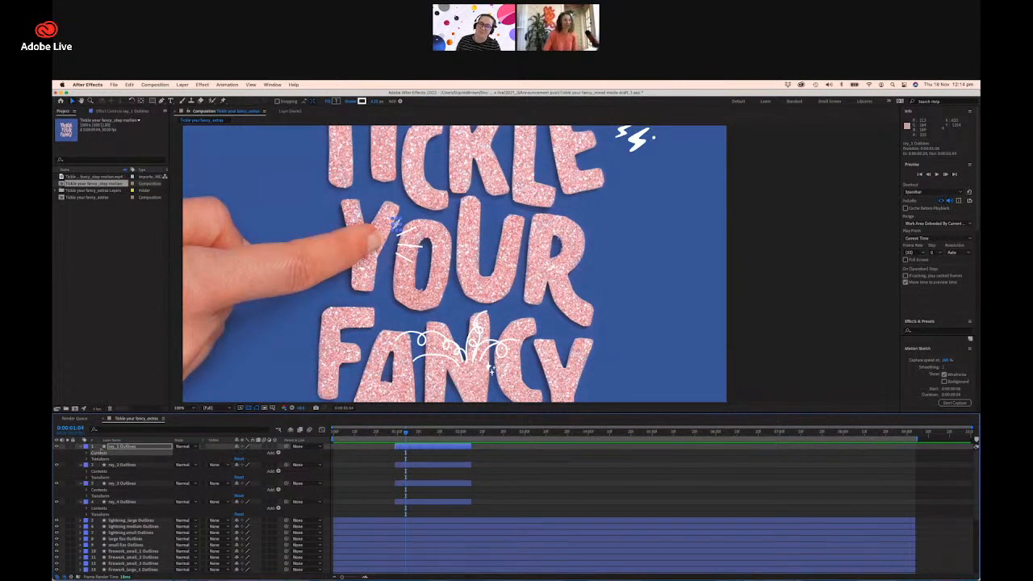
click(278, 454)
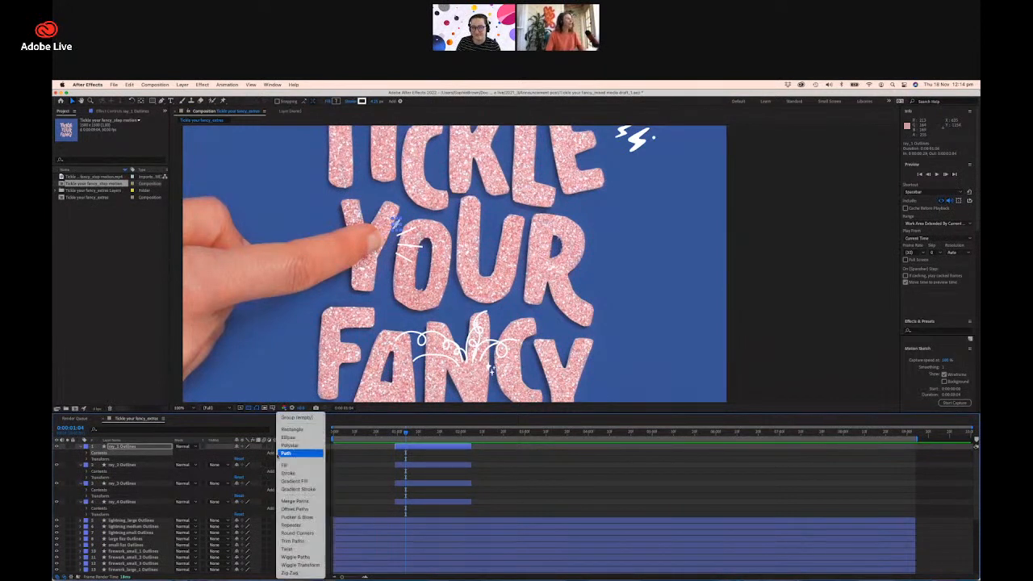
click(250, 459)
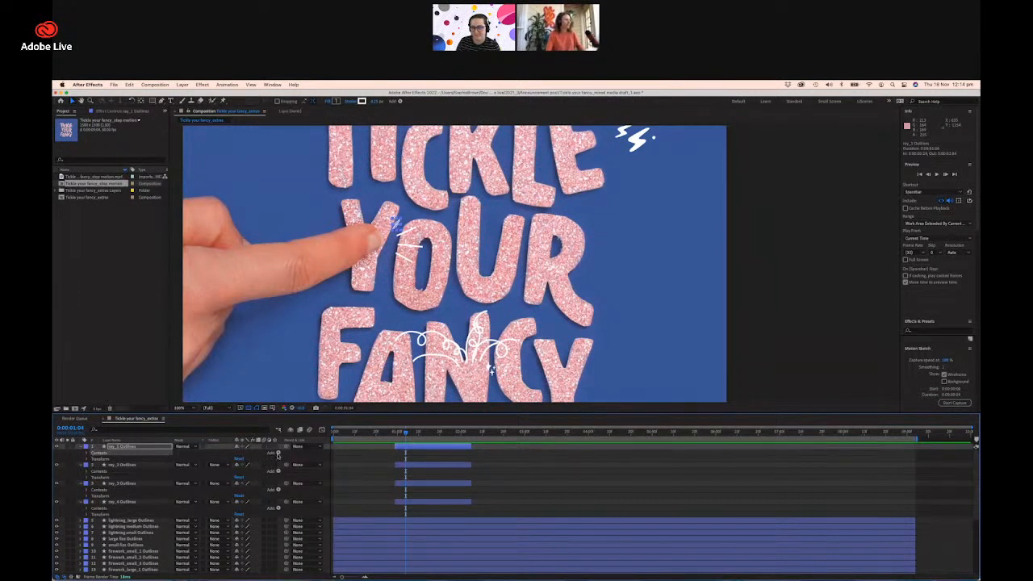
click(278, 454)
click(299, 542)
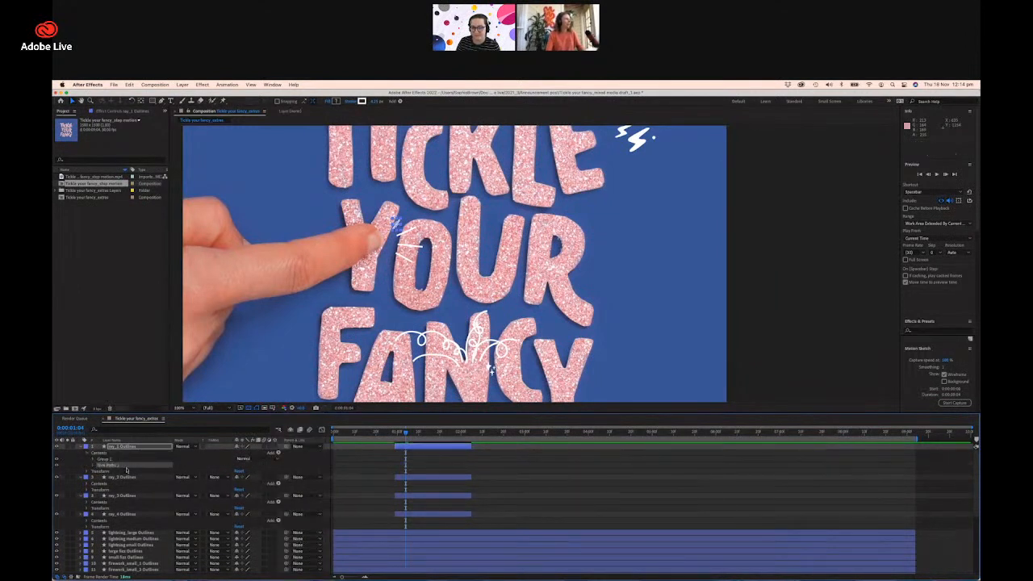
click(125, 477)
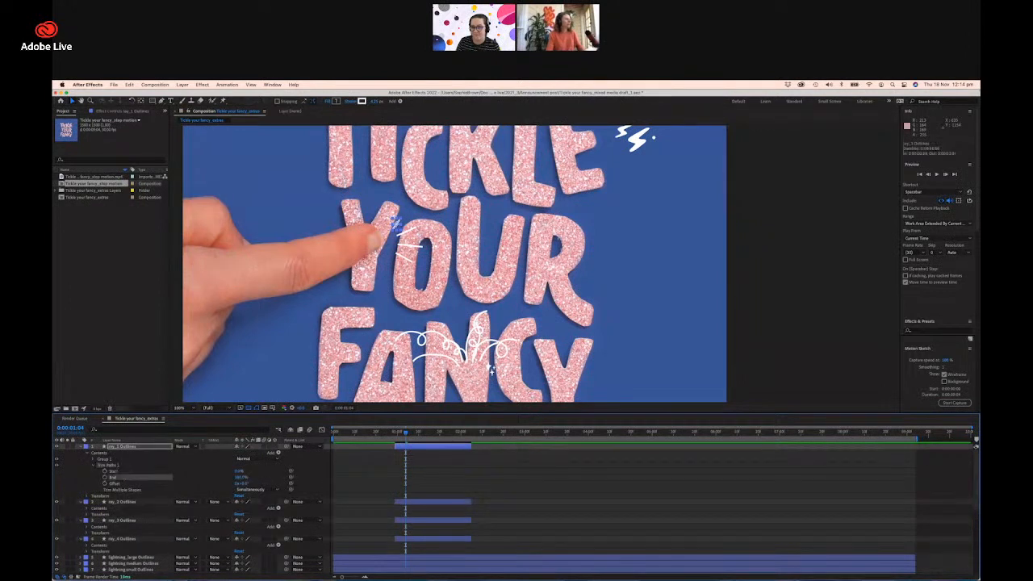
At 0:00:01:03, set the ray_1 Trim Paths End to 0% and add keyframes for both Start and End.
click(403, 433)
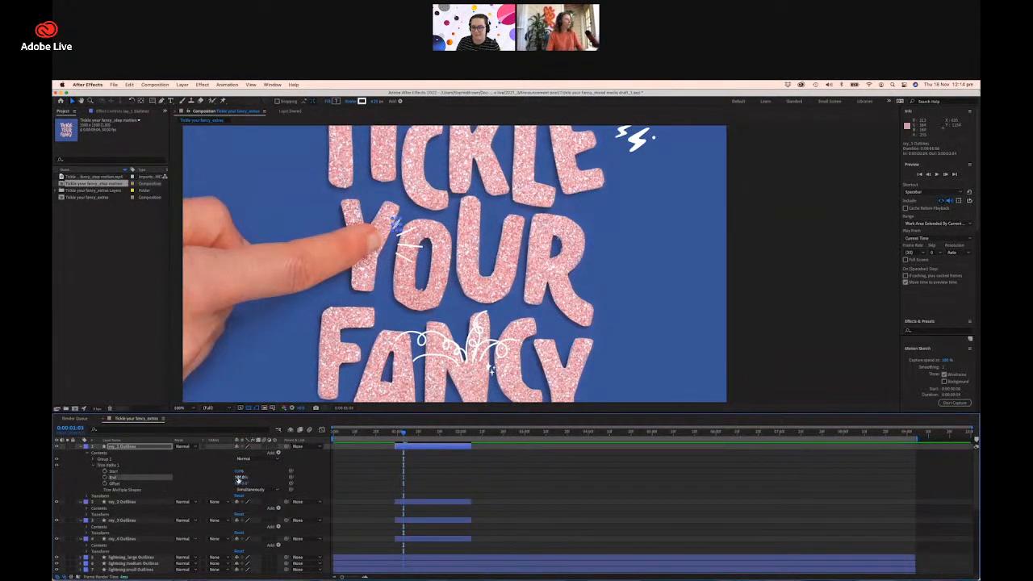
drag(241, 478, 243, 478)
key(period)
key(space)
drag(346, 323, 498, 366)
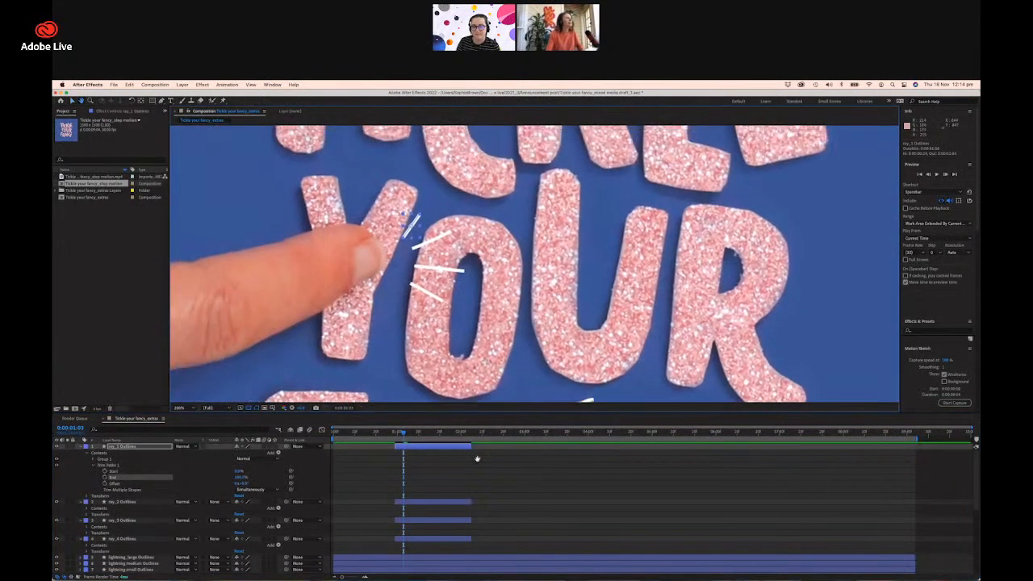
drag(241, 478, 190, 483)
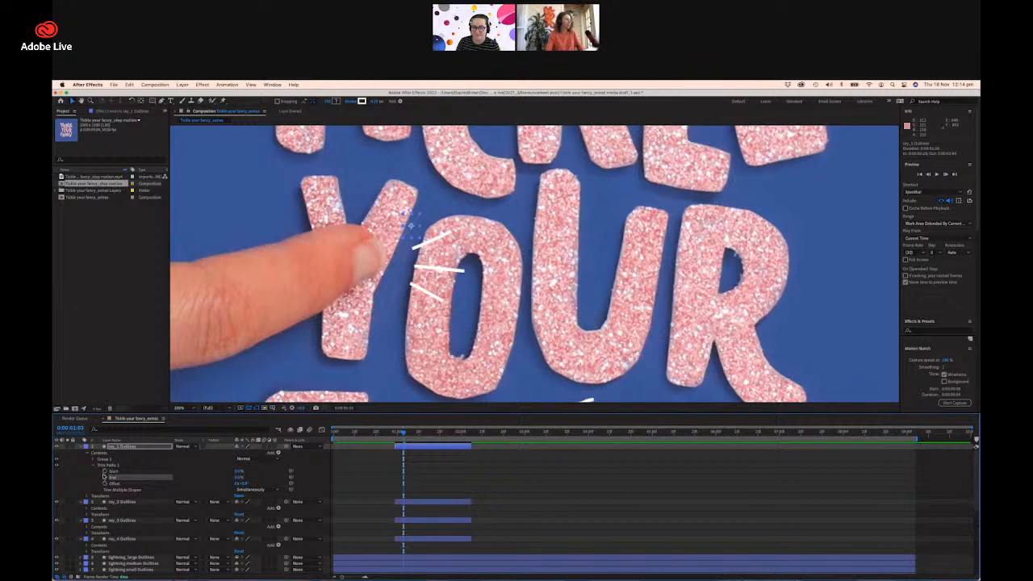
drag(104, 477, 104, 470)
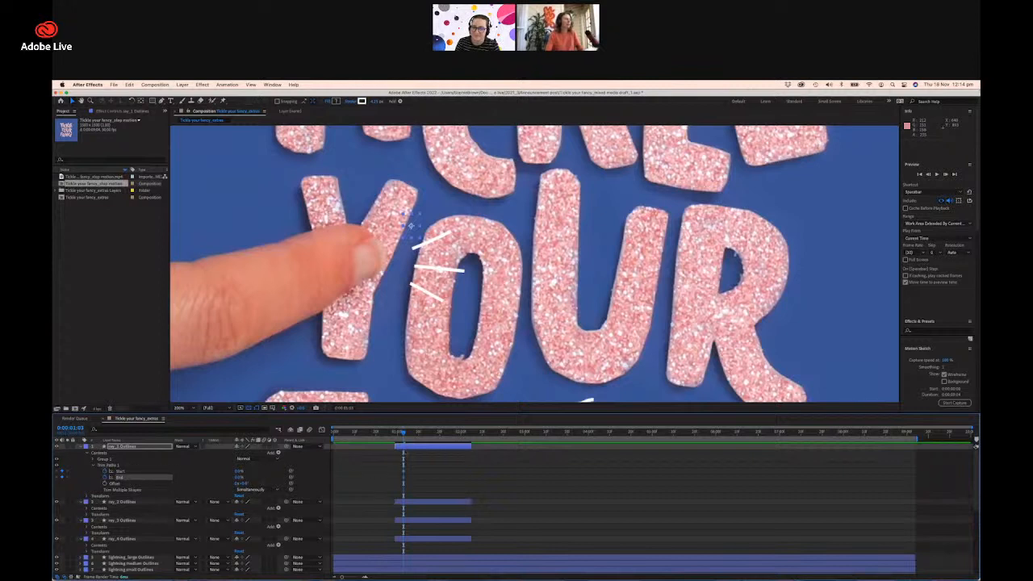
At 0:00:01:19, set the ray_1 Trim Paths Start and End to 100%, and delay both End keyframes by about 8 frames.
drag(404, 434, 437, 435)
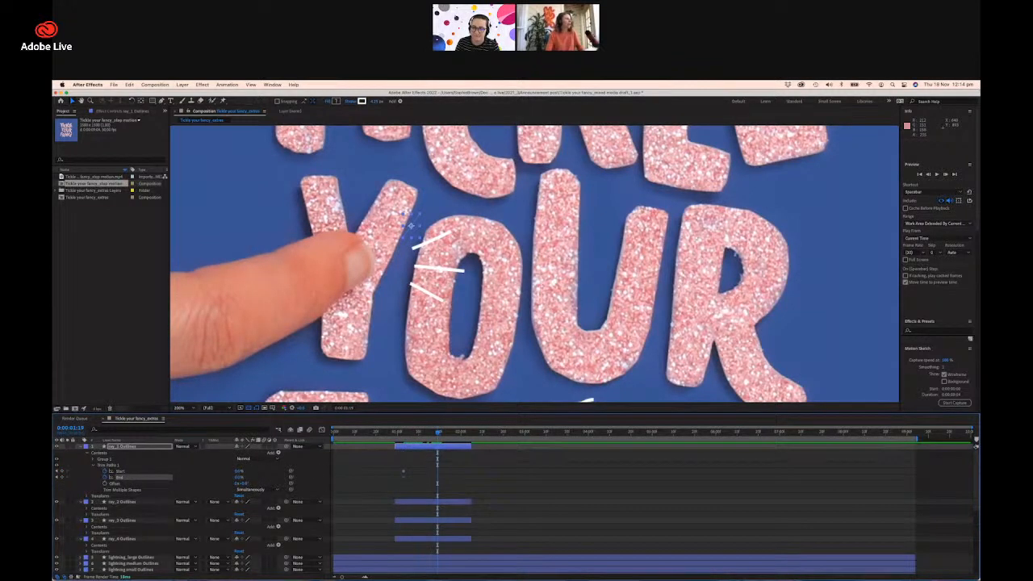
drag(239, 472, 311, 479)
click(446, 478)
drag(448, 477, 398, 483)
mouse_move(407, 436)
mouse_down()
mouse_move(439, 439)
mouse_move(408, 443)
mouse_up()
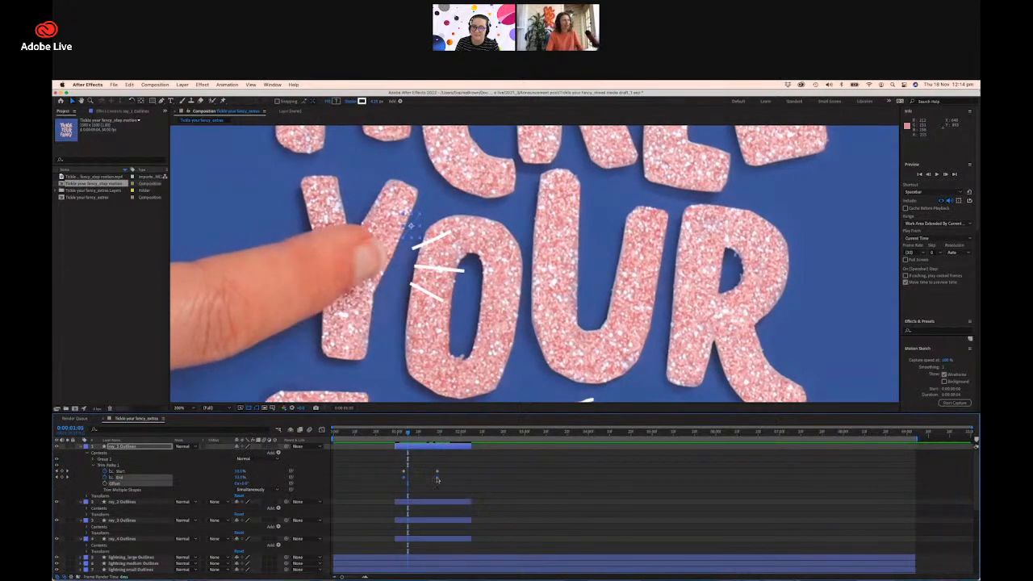
drag(437, 479, 453, 479)
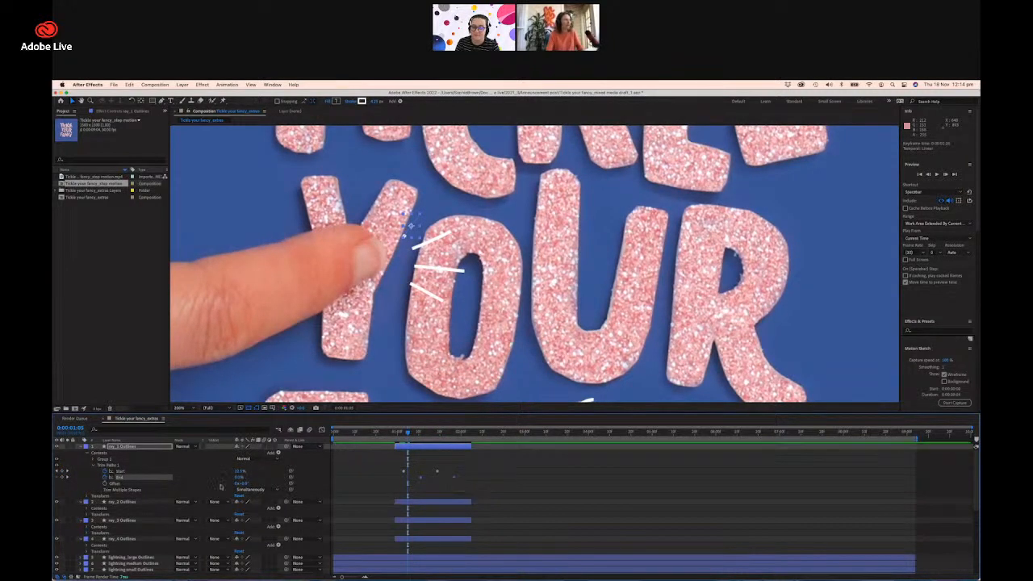
Tighten the ray_1 keyframes so Start finishes near 0:00:01:11 and End runs from about 0:00:01:07 to 0:00:01:15.
mouse_move(408, 437)
mouse_down()
mouse_move(461, 437)
mouse_move(401, 433)
mouse_up()
key(space)
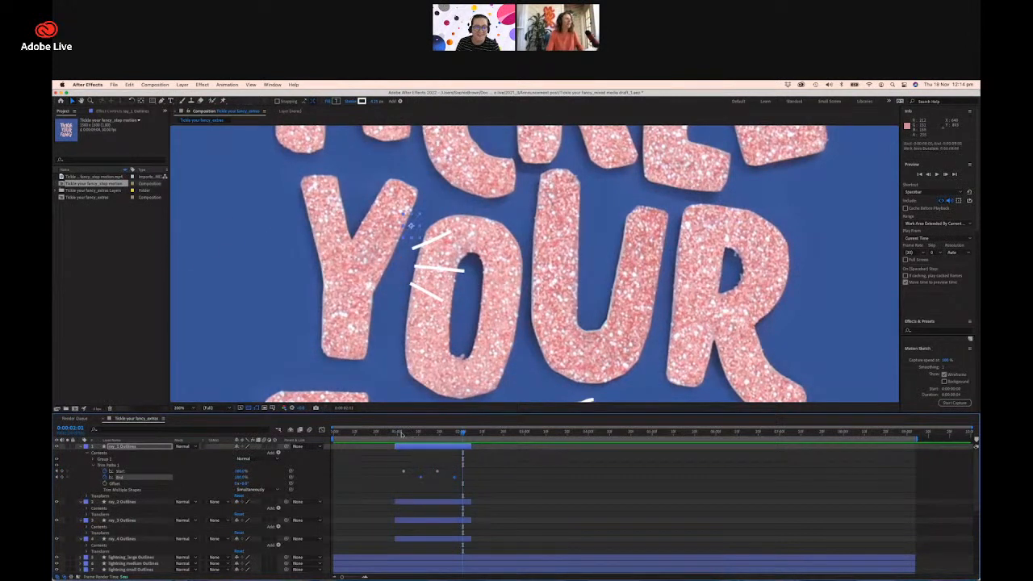
mouse_move(430, 466)
mouse_down()
mouse_move(456, 482)
mouse_move(415, 478)
mouse_up()
click(443, 481)
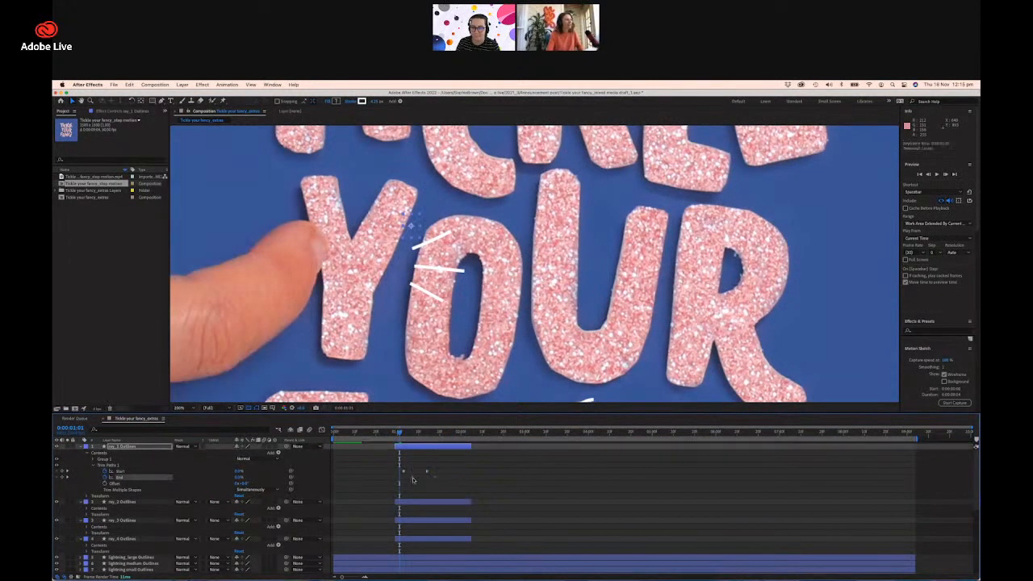
key(space)
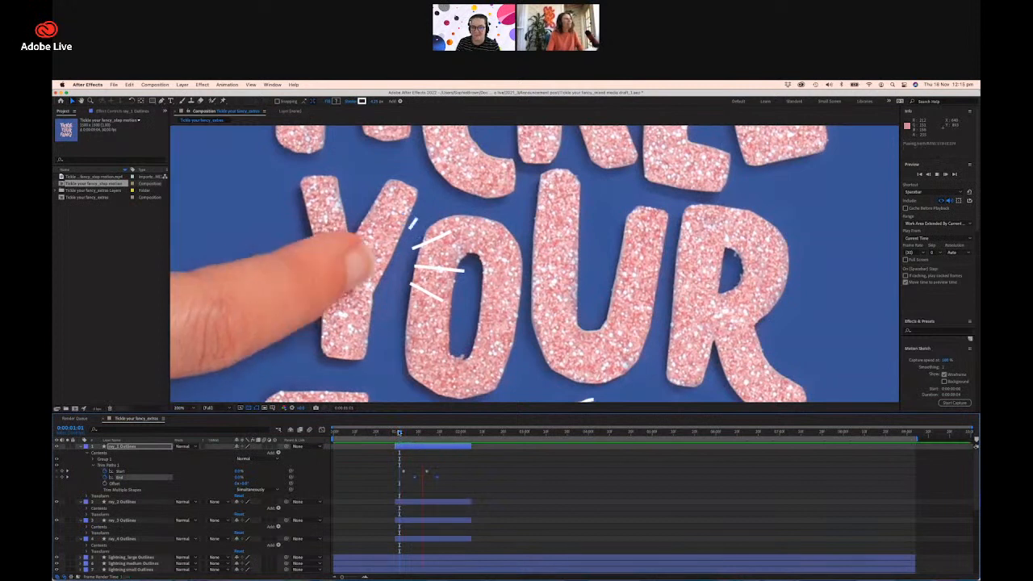
key(space)
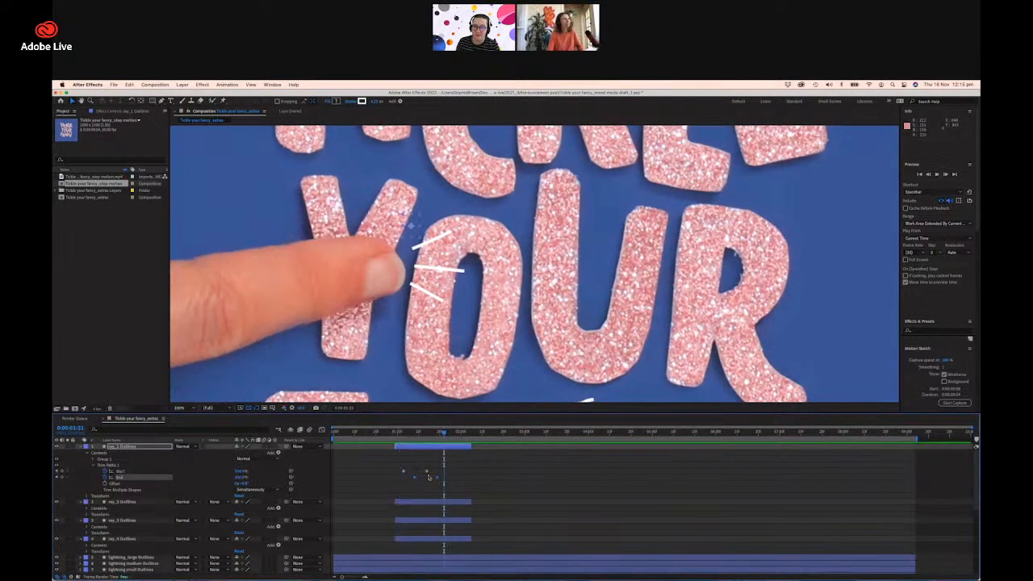
mouse_move(424, 466)
mouse_down()
mouse_move(437, 479)
mouse_move(412, 479)
mouse_move(419, 467)
mouse_move(429, 478)
mouse_up()
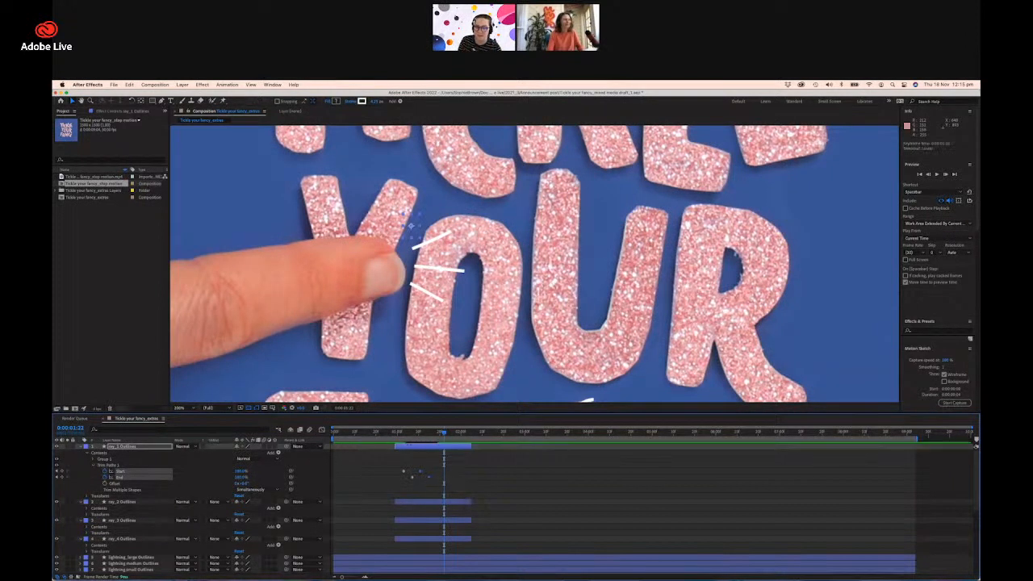
Preview the timing of the ray_1 trim animation repeatedly, starting from about 1 second.
click(400, 433)
key(space)
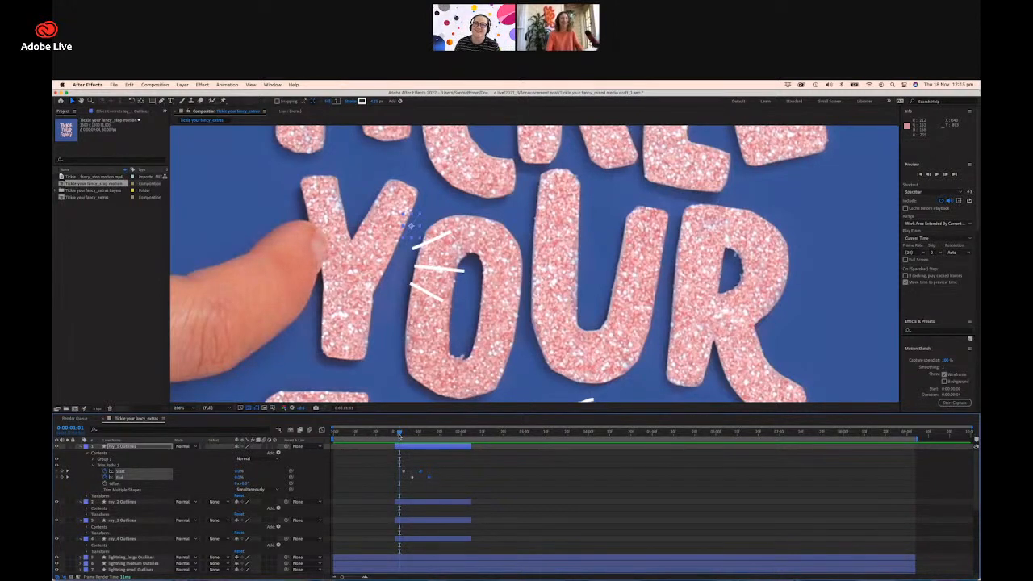
mouse_move(399, 434)
mouse_down()
mouse_move(452, 433)
mouse_move(398, 448)
mouse_up()
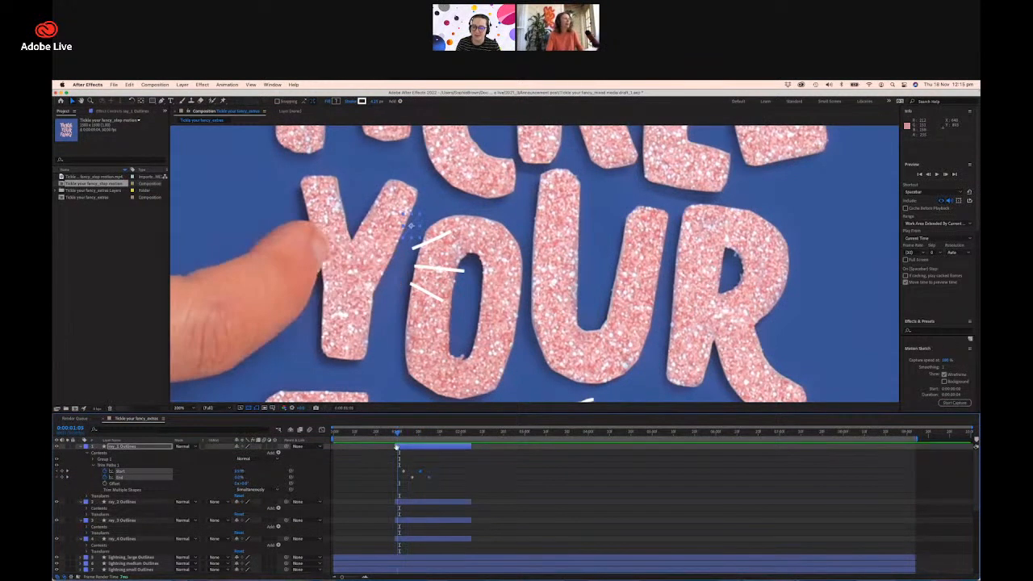
key(space)
key(space)
click(399, 434)
key(space)
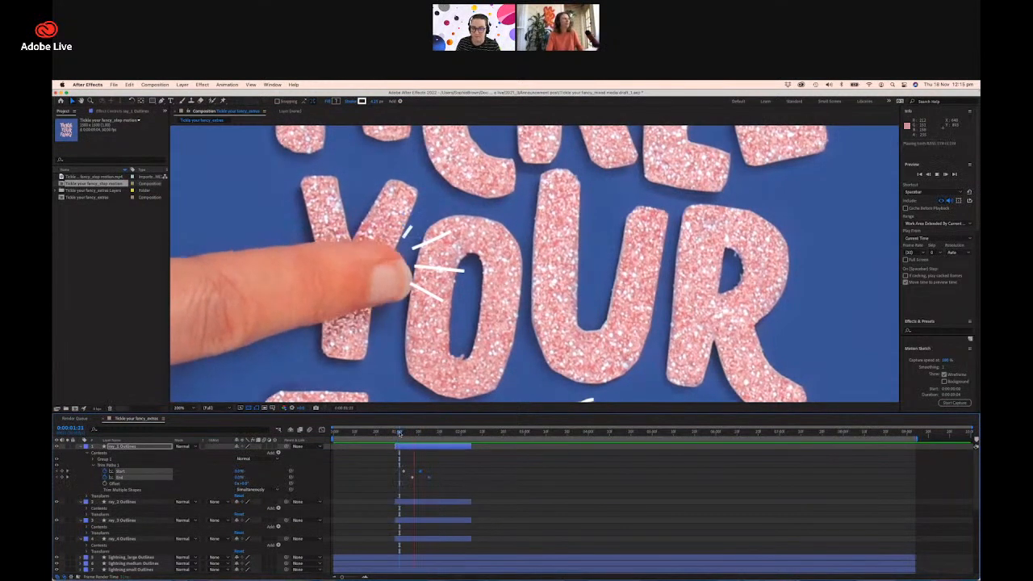
key(space)
click(399, 433)
key(space)
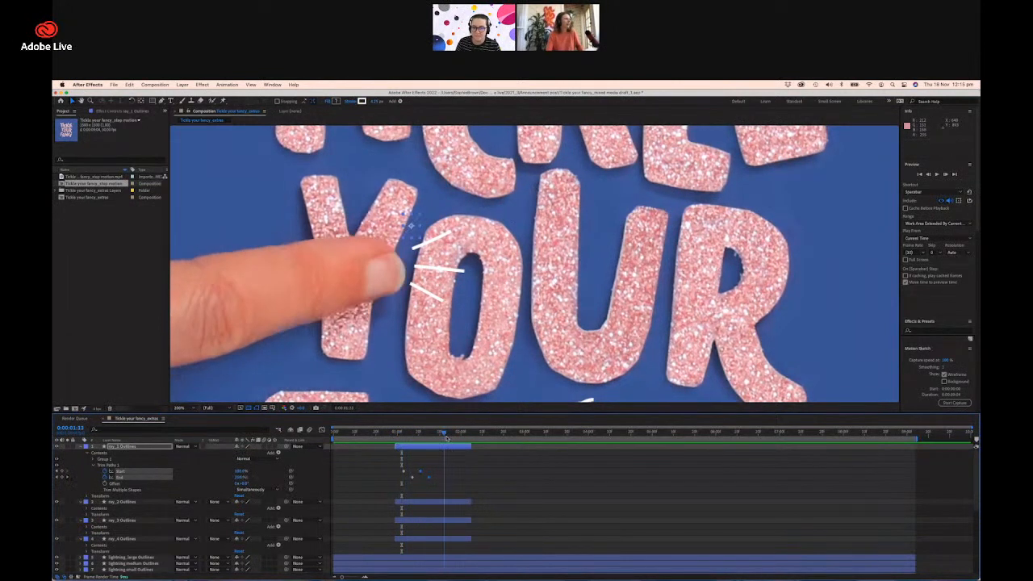
Try an extra ray_1 Start keyframe at about 0:00:01:24, remove it, and replay the animation.
mouse_move(240, 473)
mouse_down()
mouse_move(226, 473)
mouse_move(238, 473)
mouse_up()
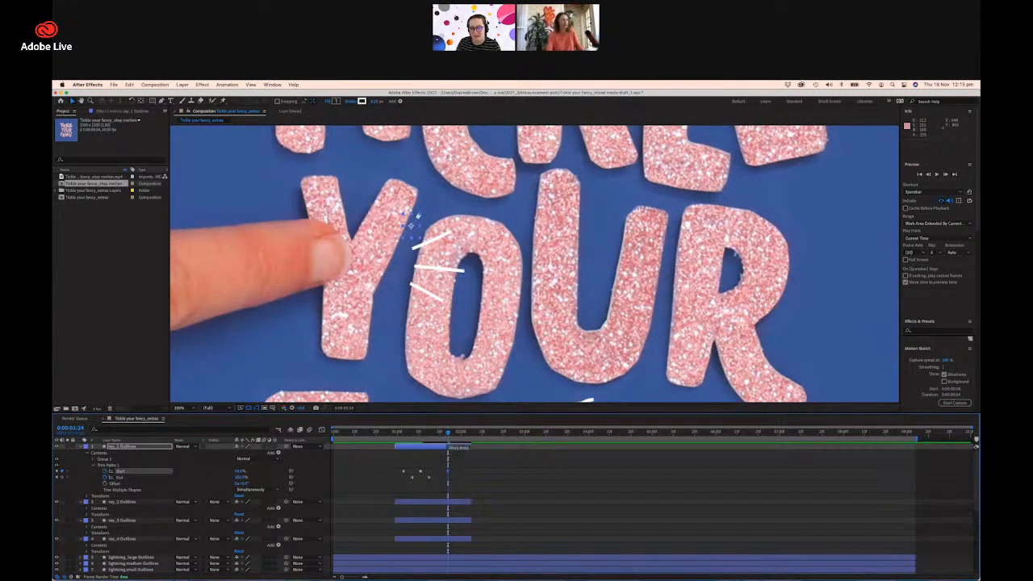
click(461, 481)
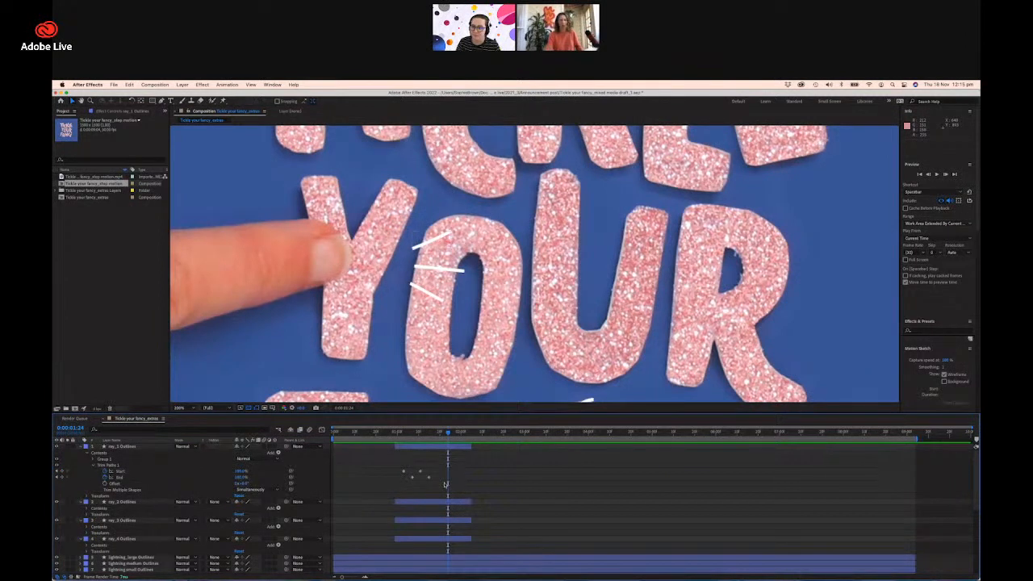
drag(442, 440, 402, 437)
key(space)
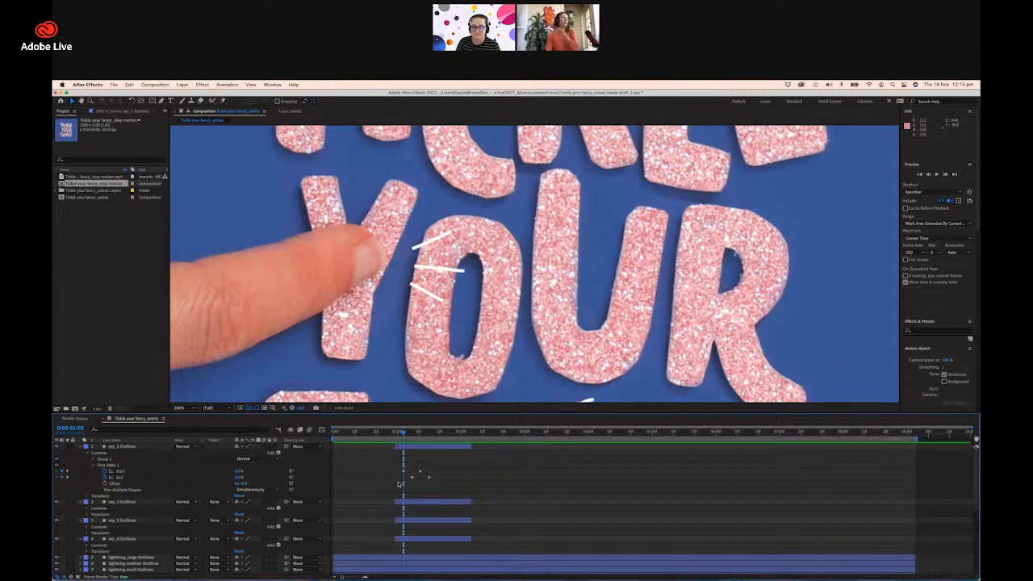
key(space)
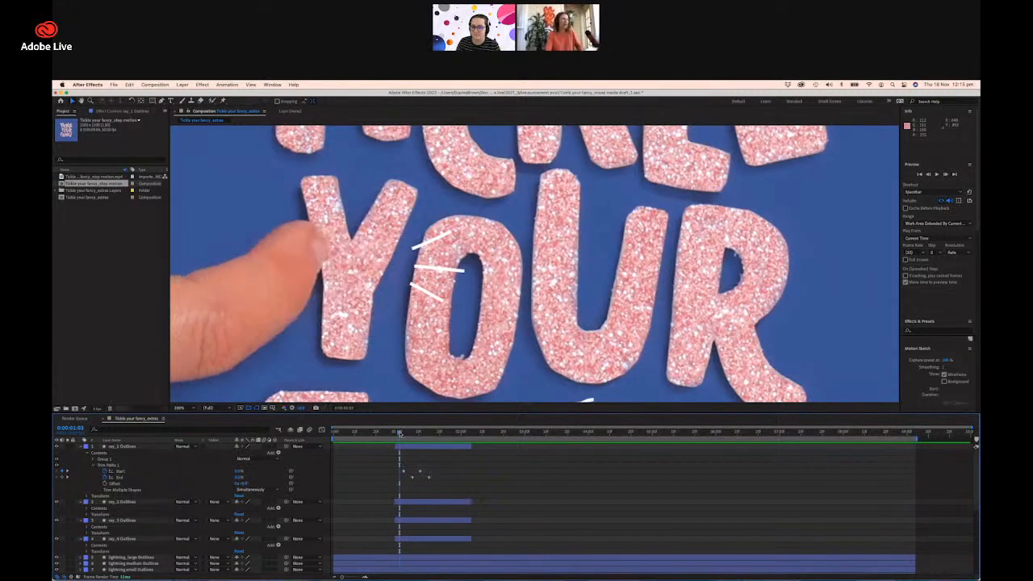
Apply Easy Ease to all Start and End keyframes of the ray_1 Trim Paths.
drag(398, 469, 434, 482)
right_click(428, 478)
mouse_move(472, 571)
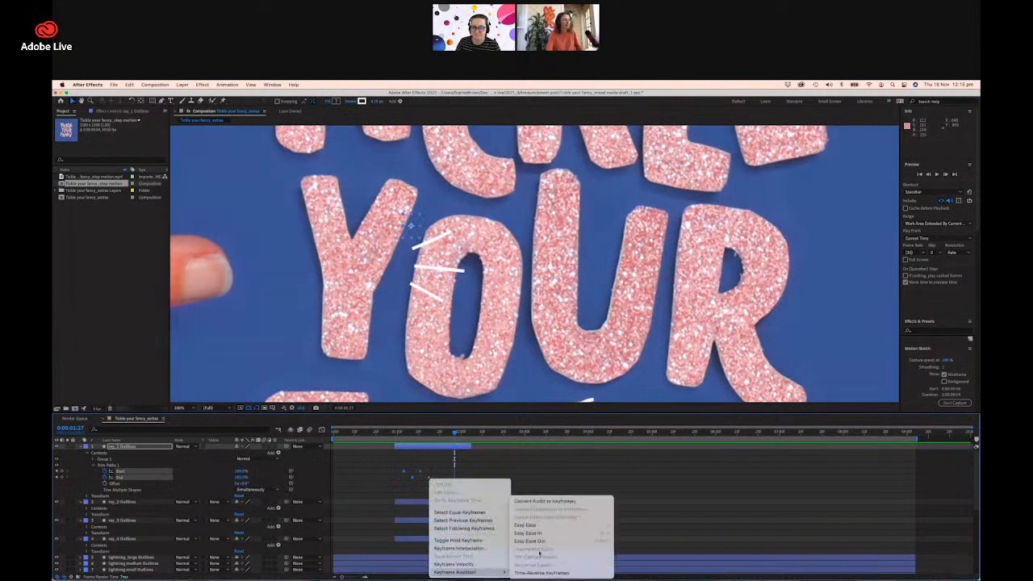
click(554, 524)
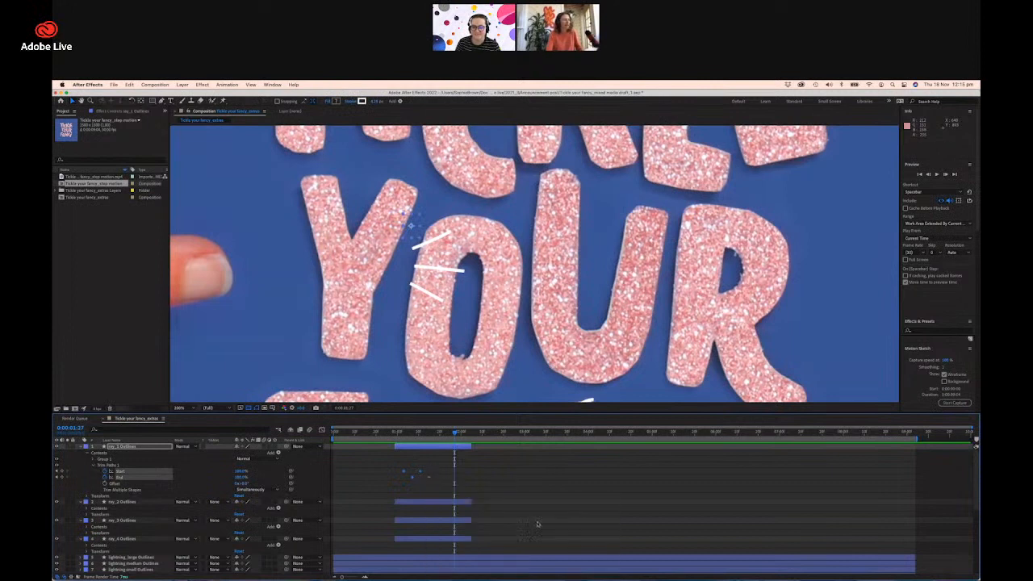
Compare the ray_1 Start and End curves in the Graph Editor by undoing and redoing Easy Ease.
click(322, 430)
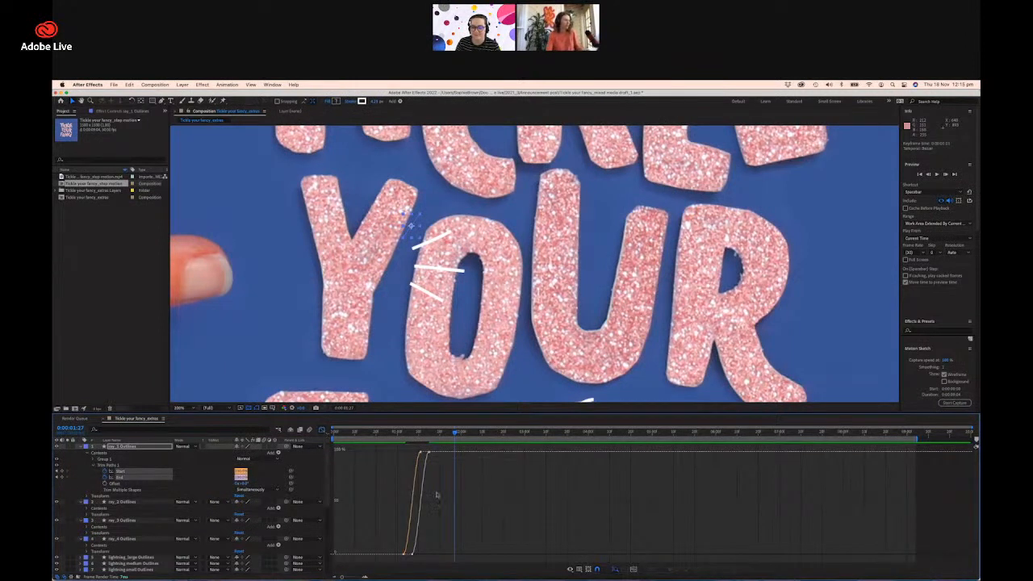
key(super+z)
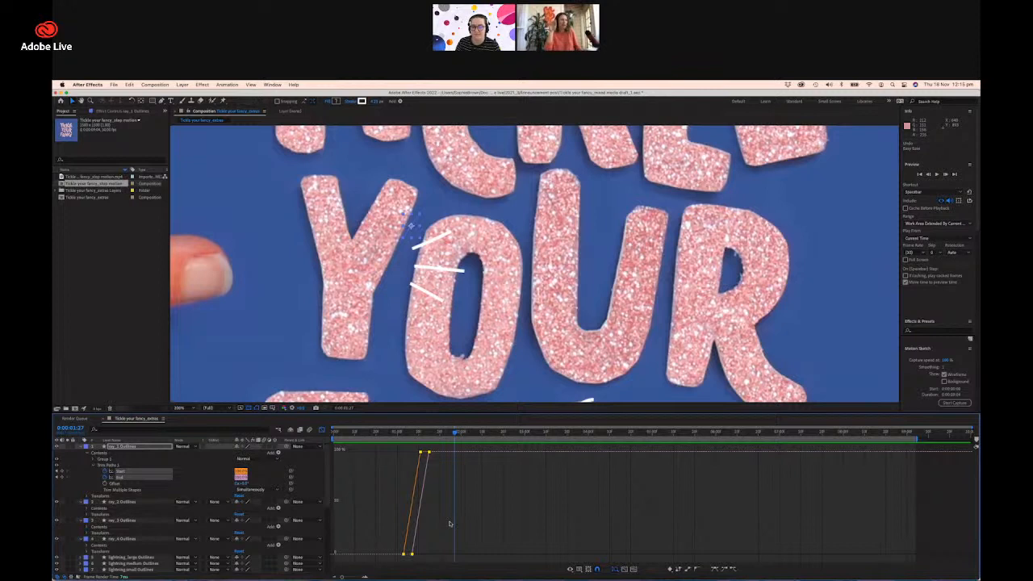
key(super+z)
key(super+shift+z)
key(super+shift+z)
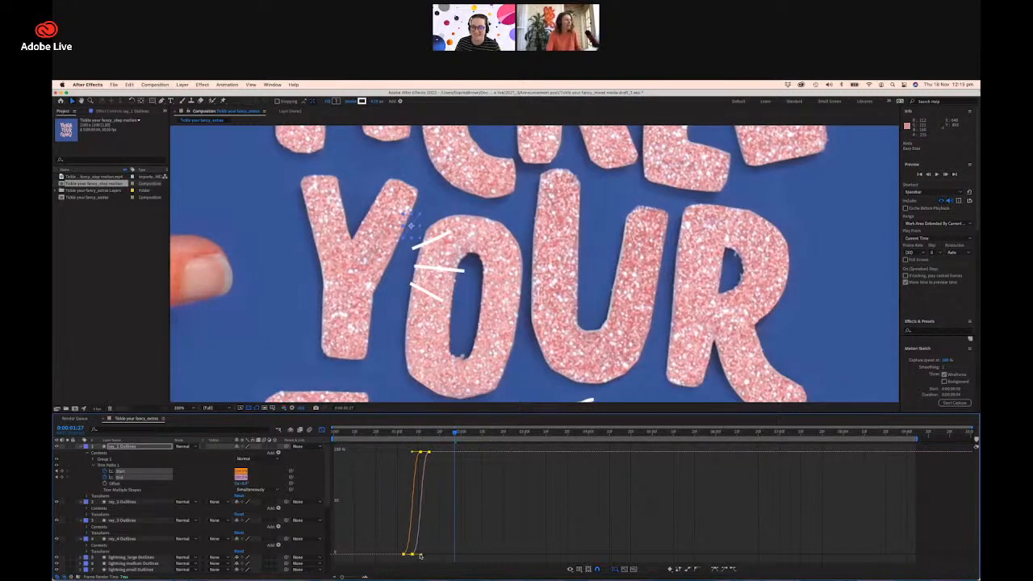
click(321, 430)
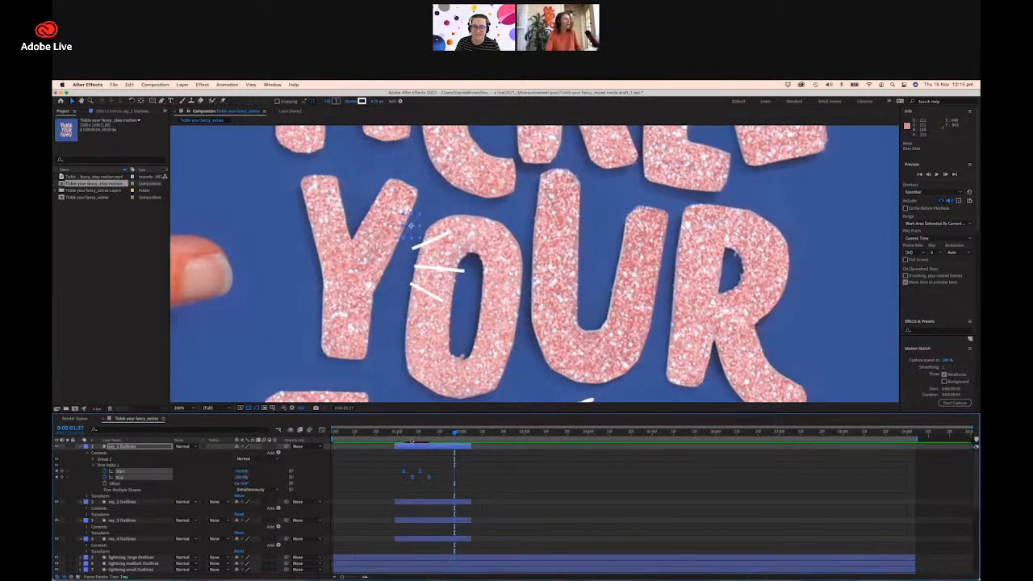
Play back and scrub the eased ray_1 animation several times from about 1 second.
click(397, 433)
key(space)
key(space)
click(397, 433)
key(space)
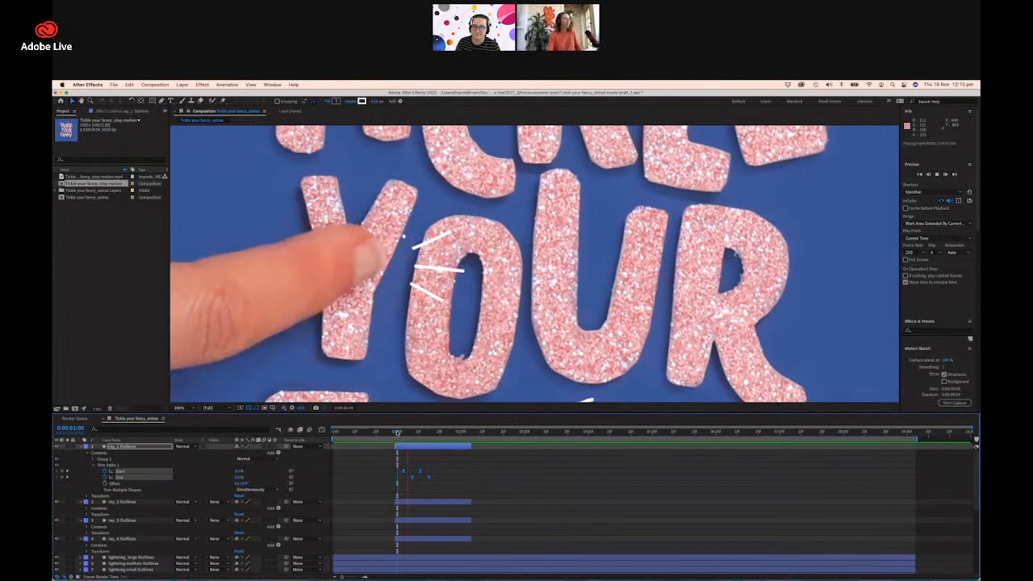
key(space)
key(space)
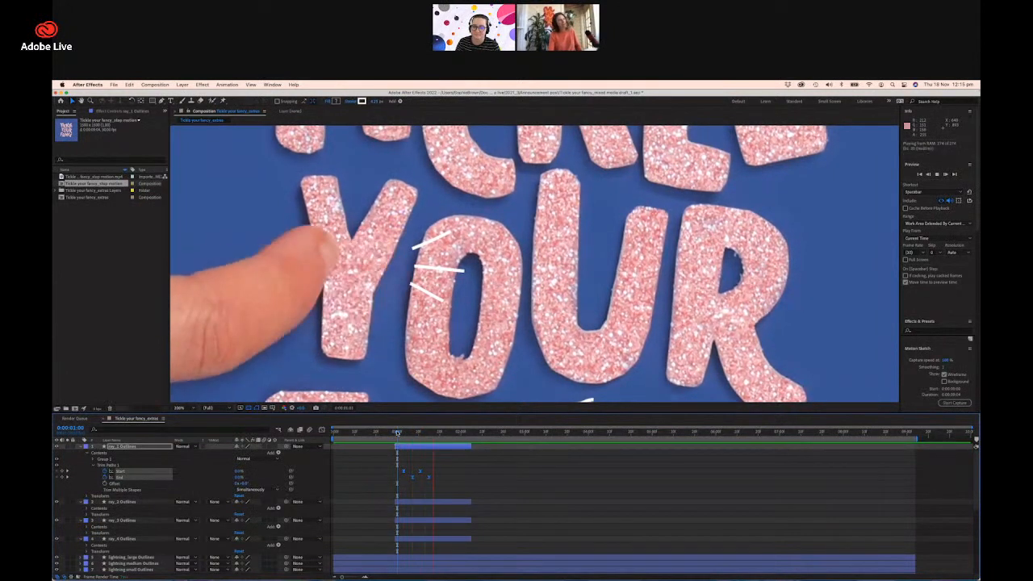
click(398, 433)
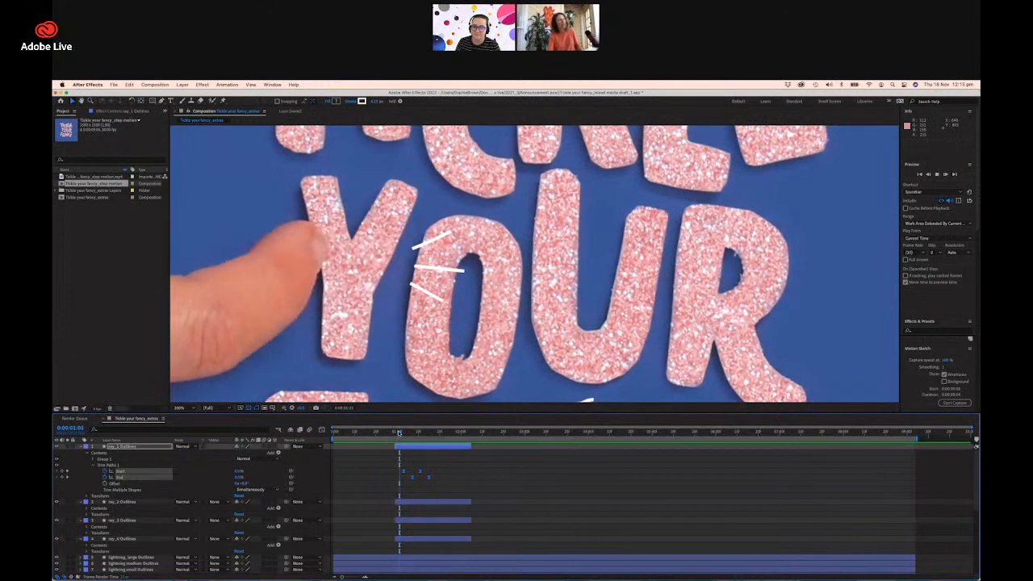
key(space)
click(399, 432)
key(space)
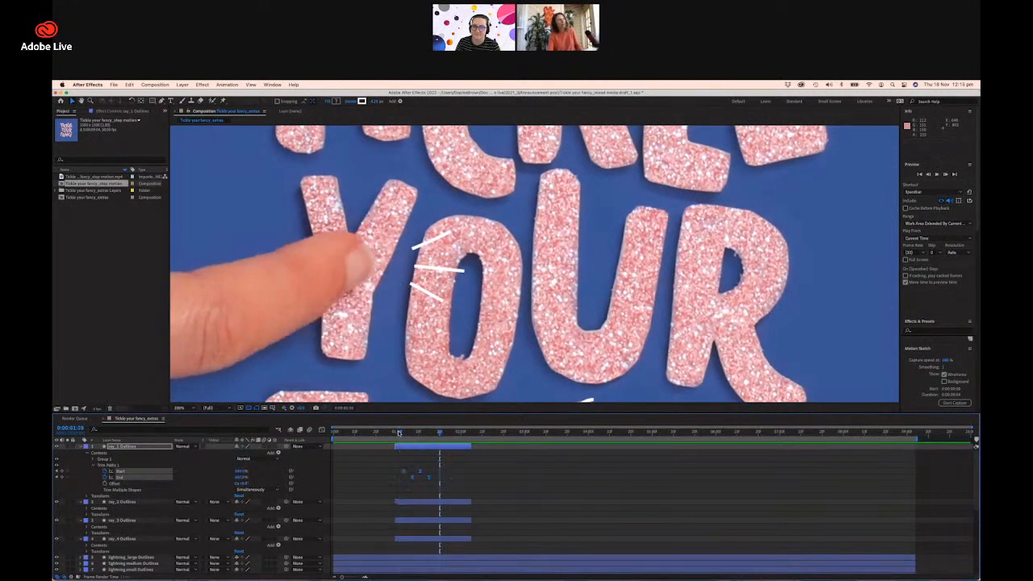
key(space)
click(400, 433)
key(space)
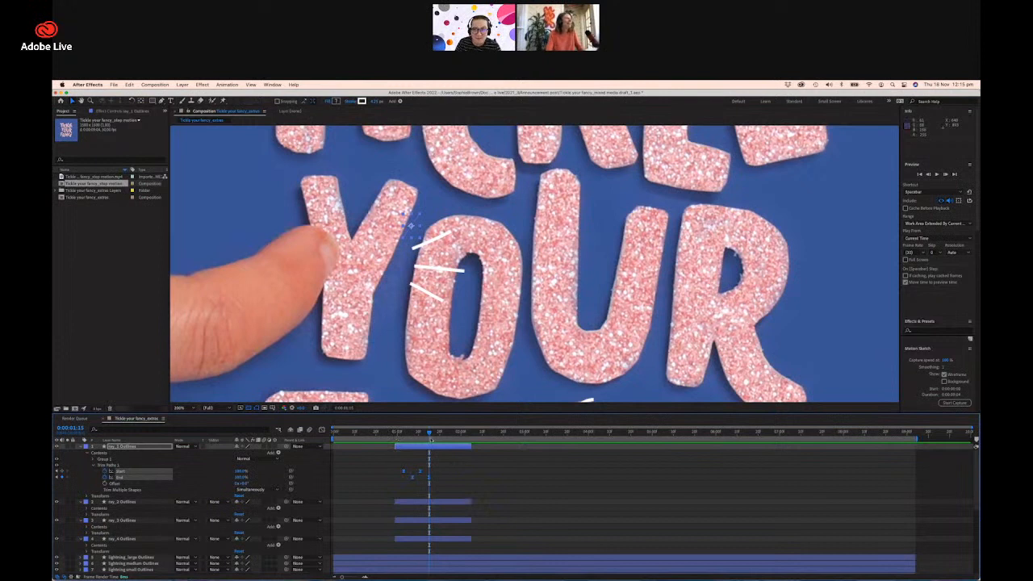
drag(430, 434, 396, 446)
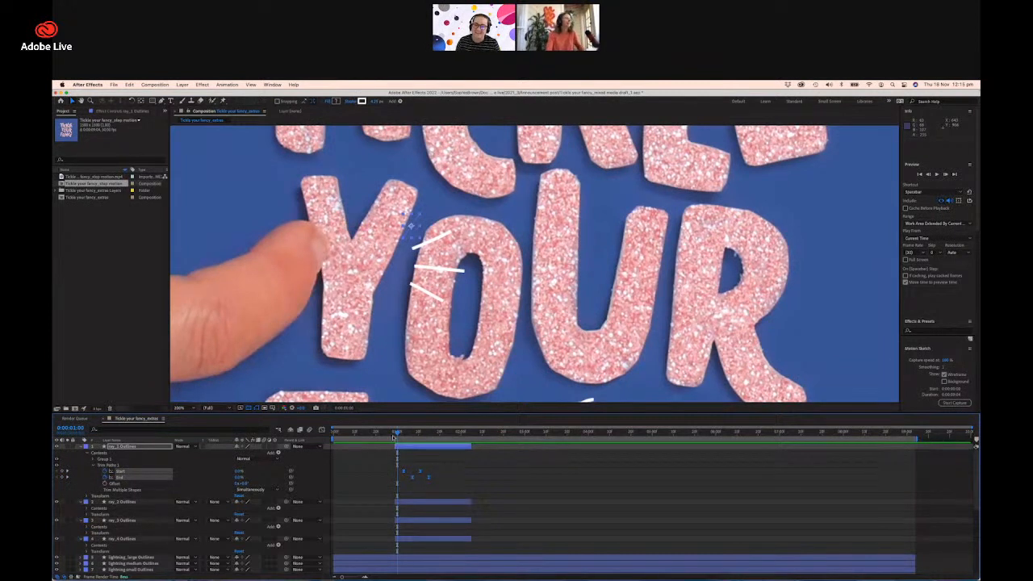
drag(393, 437, 405, 434)
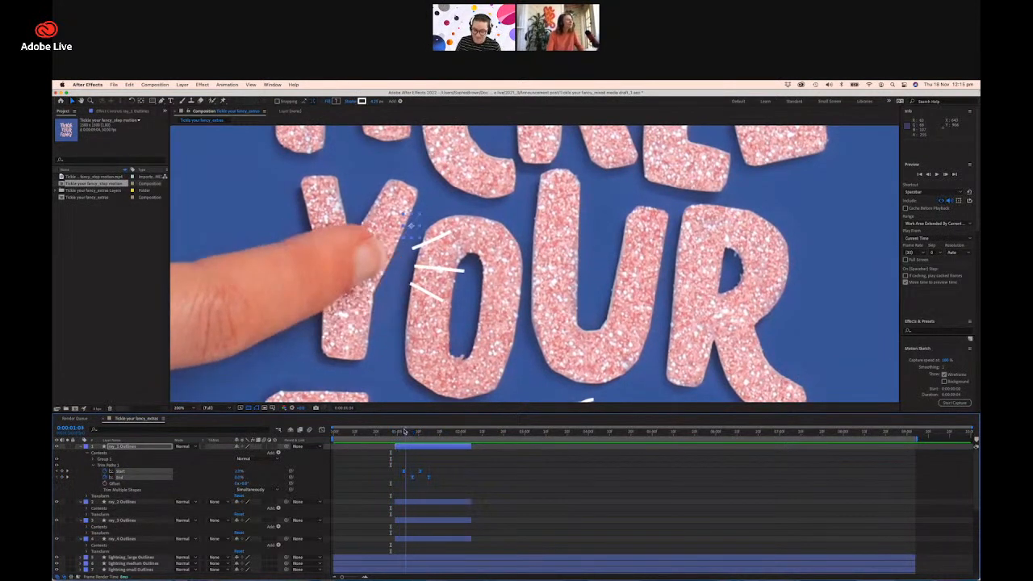
Move the last Start and last End keyframes of ray_1 about one frame earlier and preview the timing.
click(121, 465)
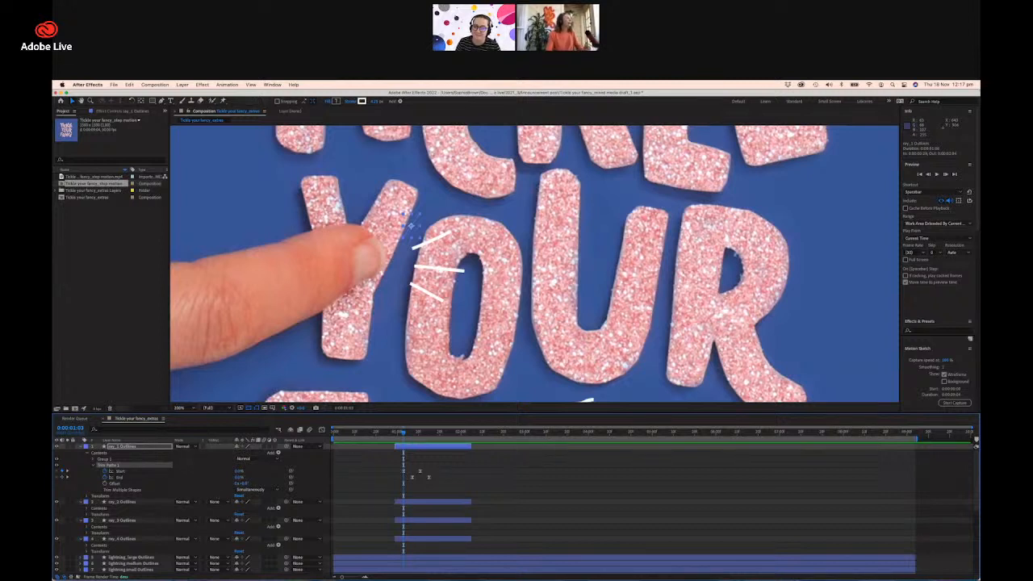
key(space)
click(402, 434)
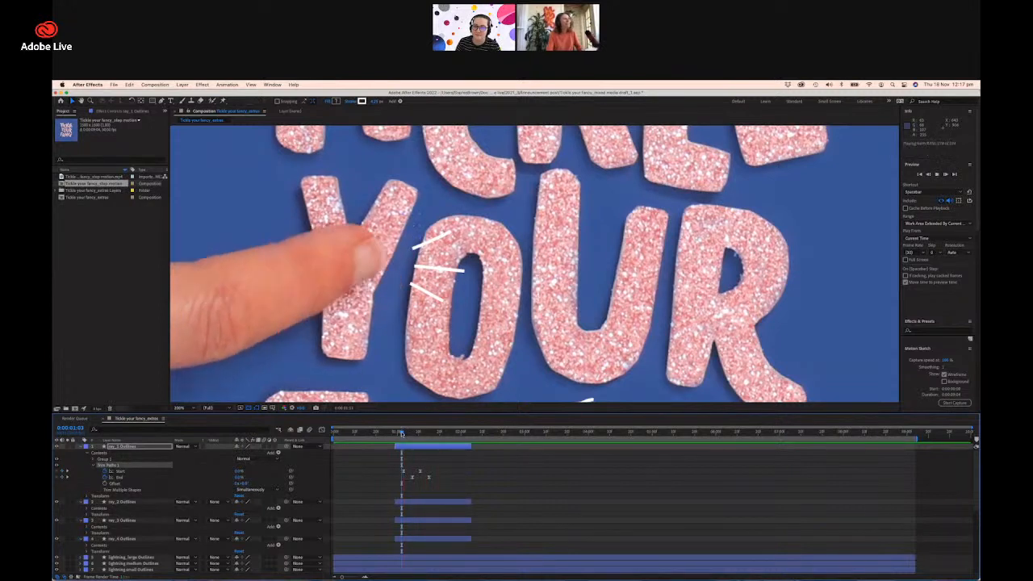
key(space)
drag(413, 458, 424, 478)
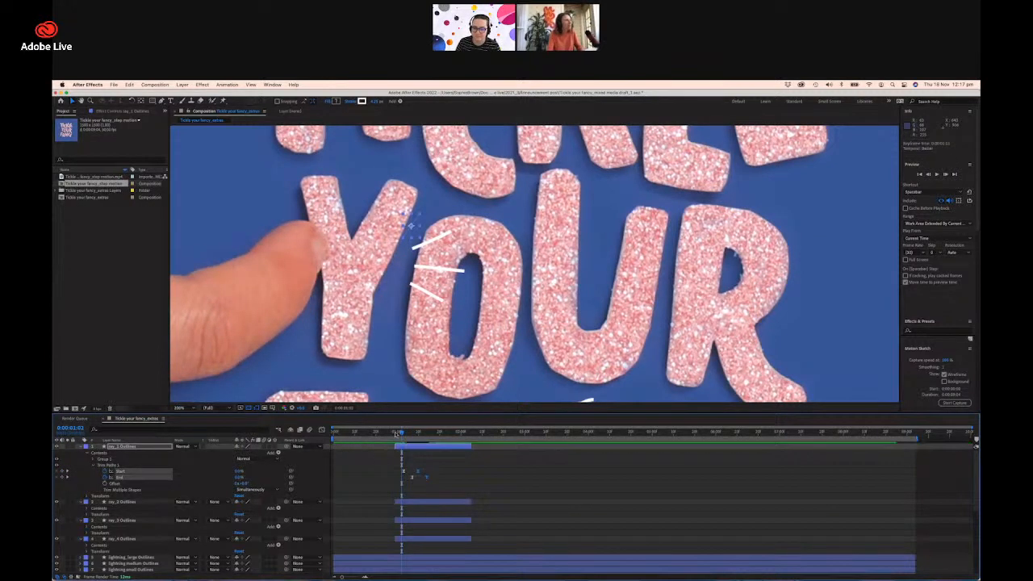
click(399, 433)
key(space)
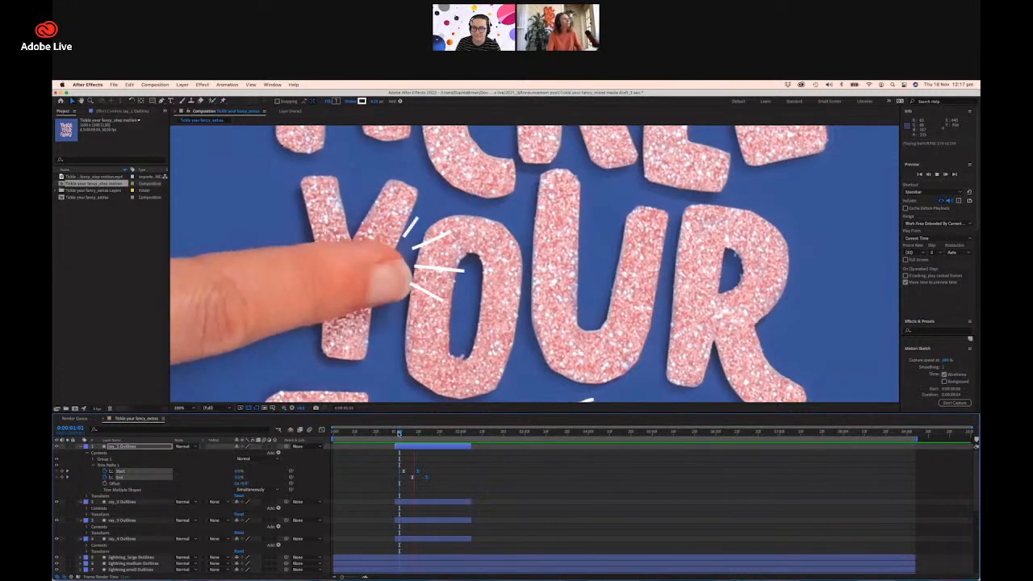
Copy the Trim Paths from ray_1 and paste it onto ray_2, ray_3 and ray_4 at 0:00:01:03.
click(402, 435)
click(403, 435)
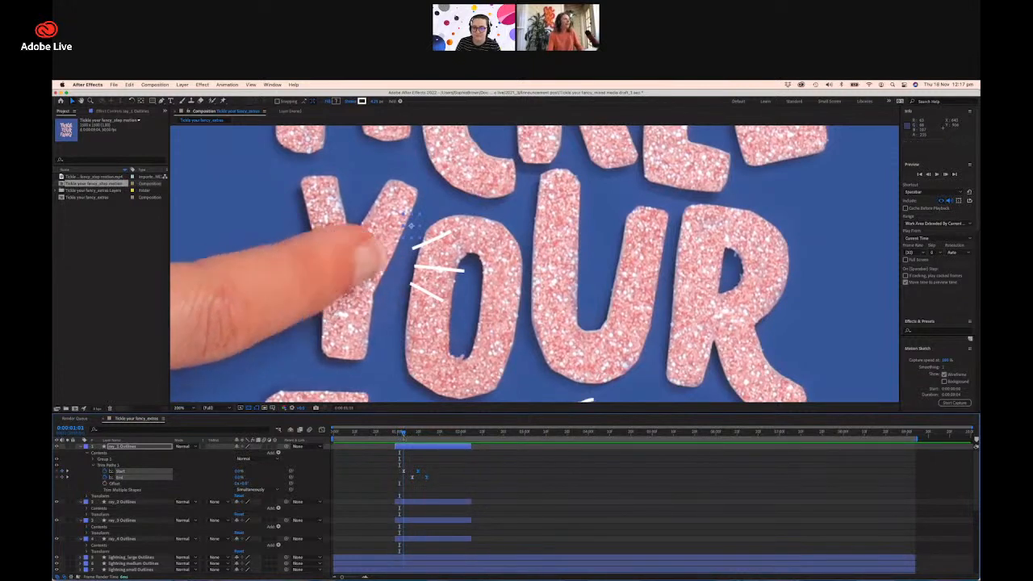
click(119, 466)
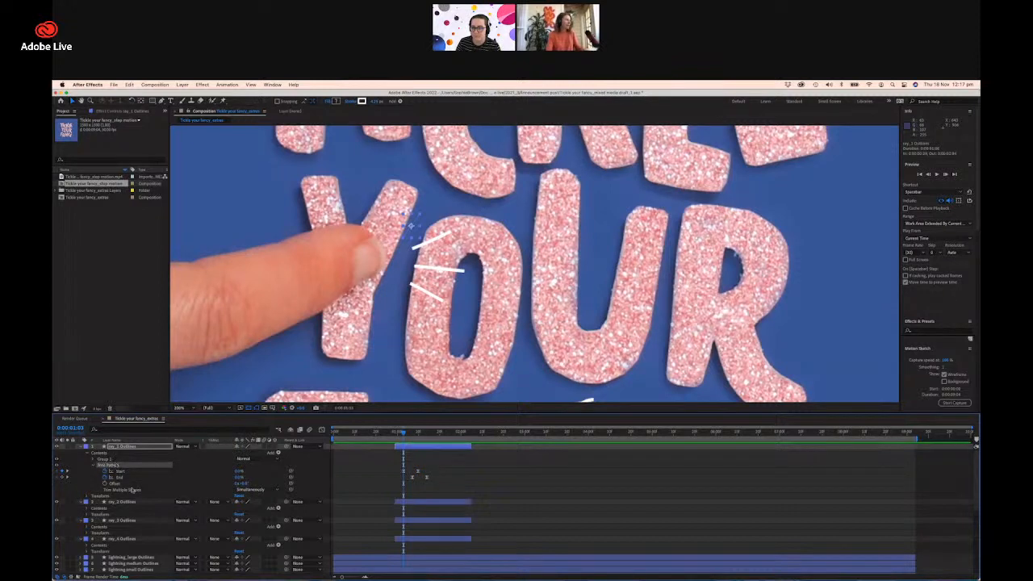
click(132, 502)
shift+click(146, 538)
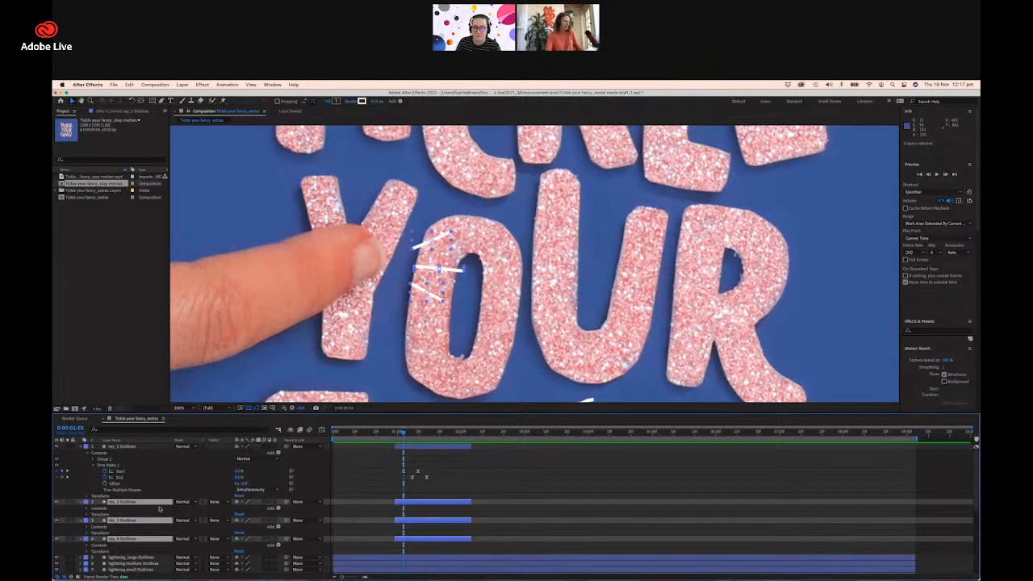
key(ctrl+v)
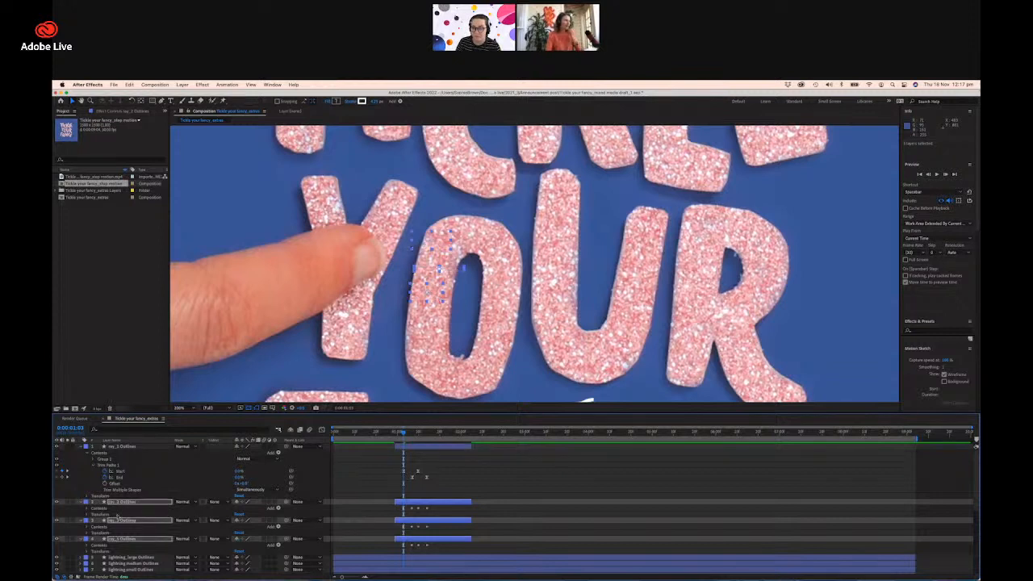
Expand the contents and Trim Paths of ray_2, ray_3 and ray_4 to examine their Start and End keyframes.
click(88, 509)
click(92, 521)
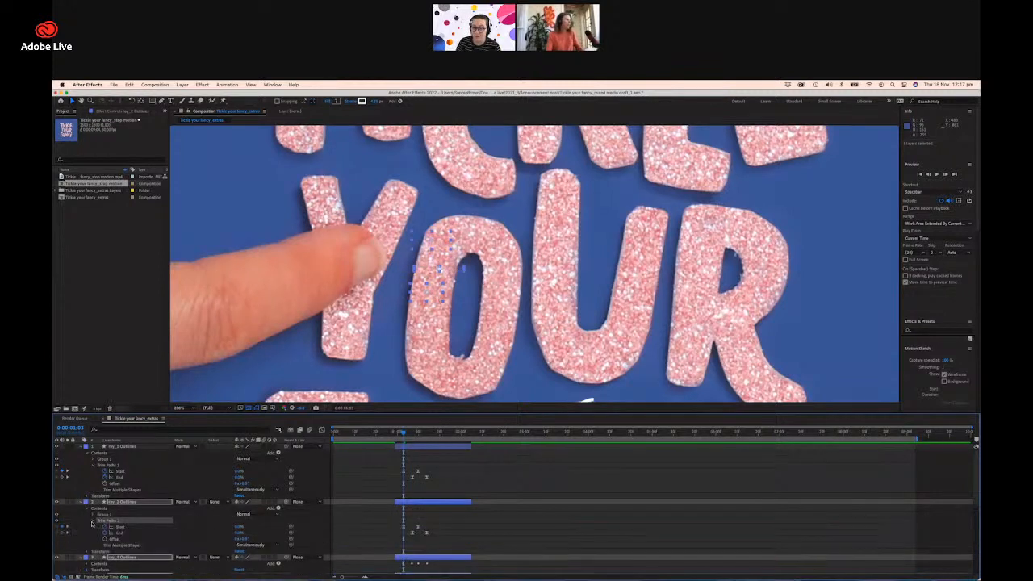
scroll(450, 517, down, 2)
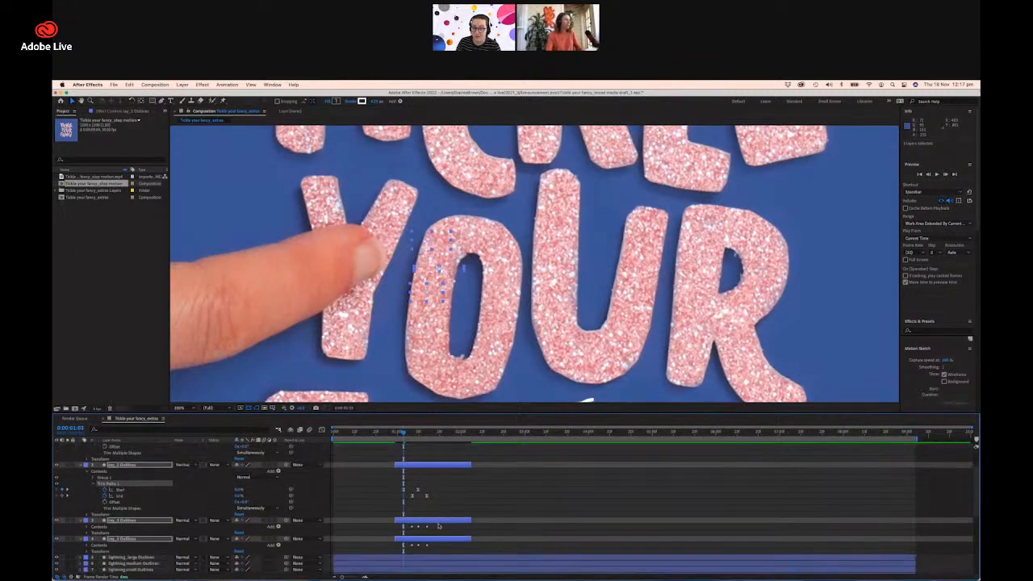
click(88, 527)
click(92, 539)
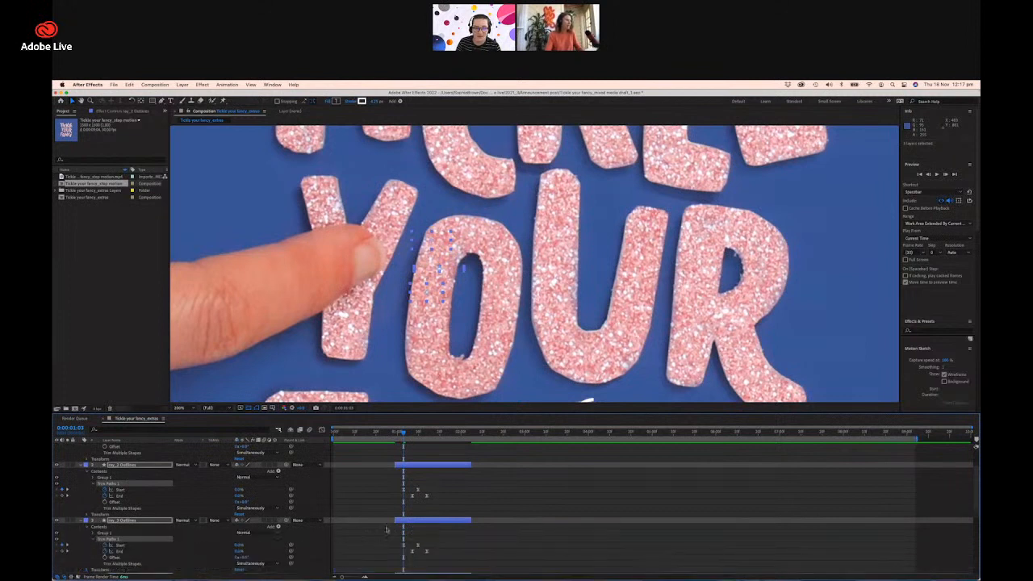
scroll(289, 539, down, 2)
click(88, 540)
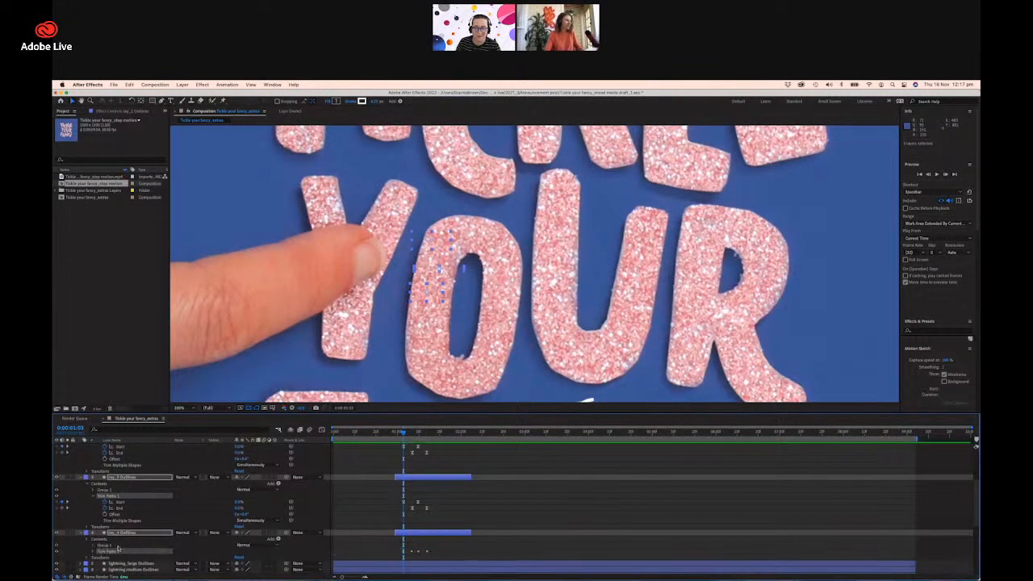
click(92, 552)
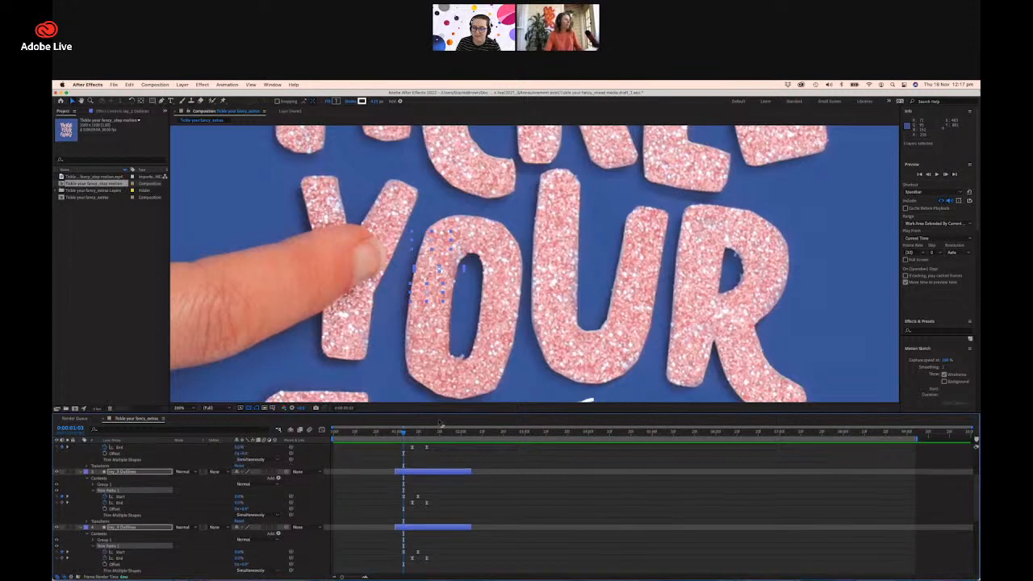
Play back the animation of all four rays several times from about 1 second, in close-up.
click(395, 434)
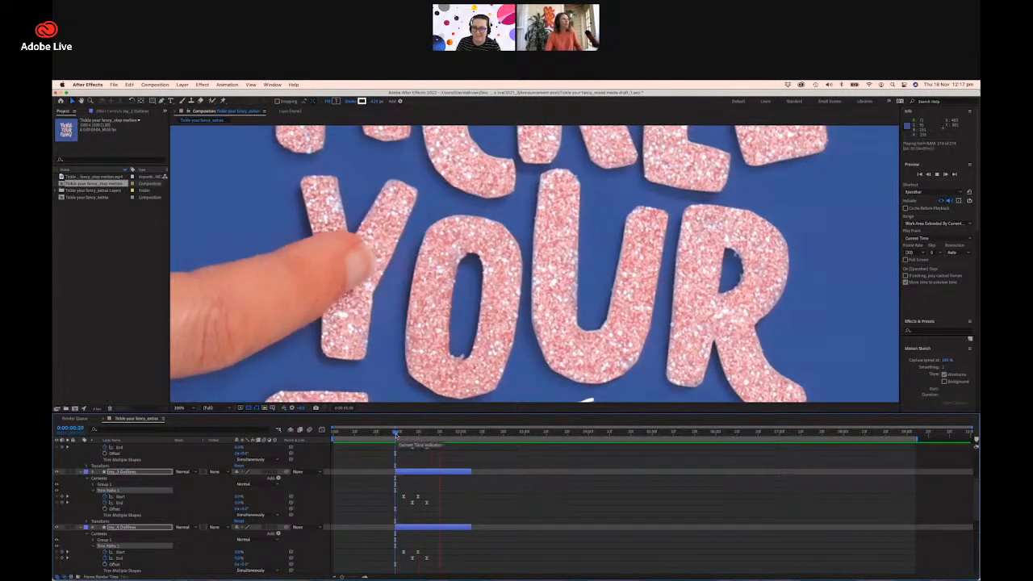
click(396, 435)
key(space)
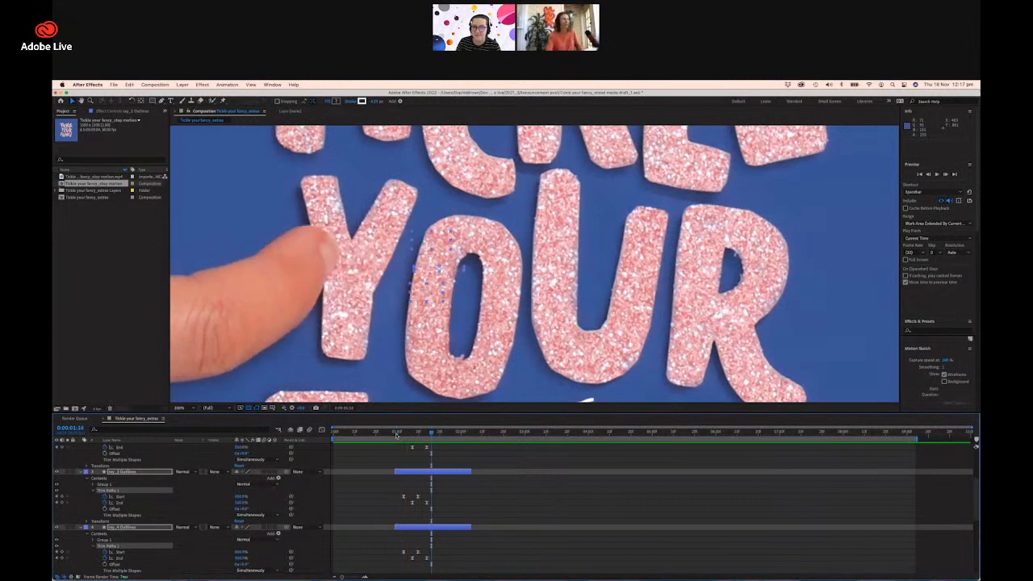
click(397, 435)
key(space)
click(397, 435)
key(space)
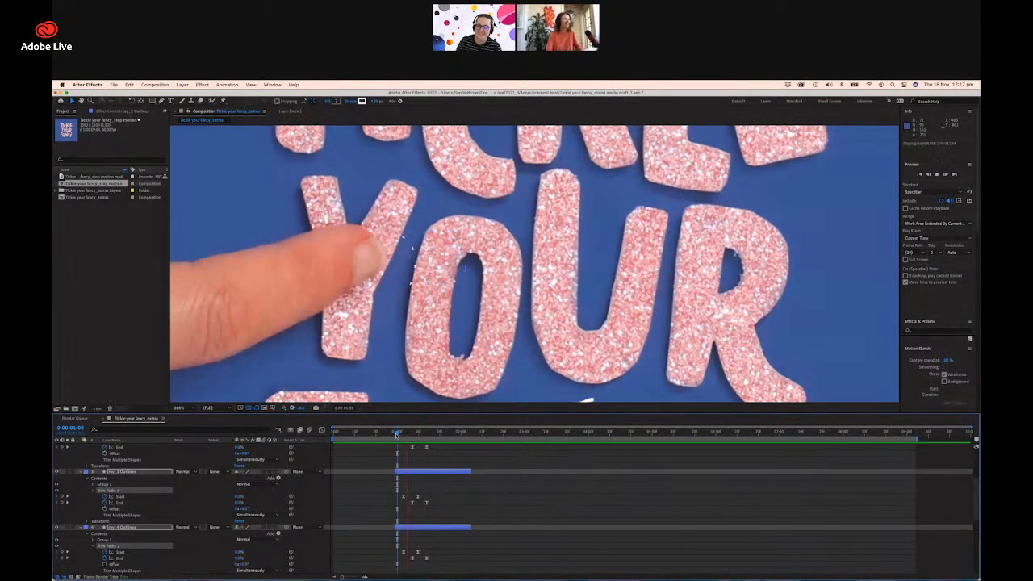
Review the four rays against more of the lettering by scrubbing and replaying from about 1 second.
key(comma)
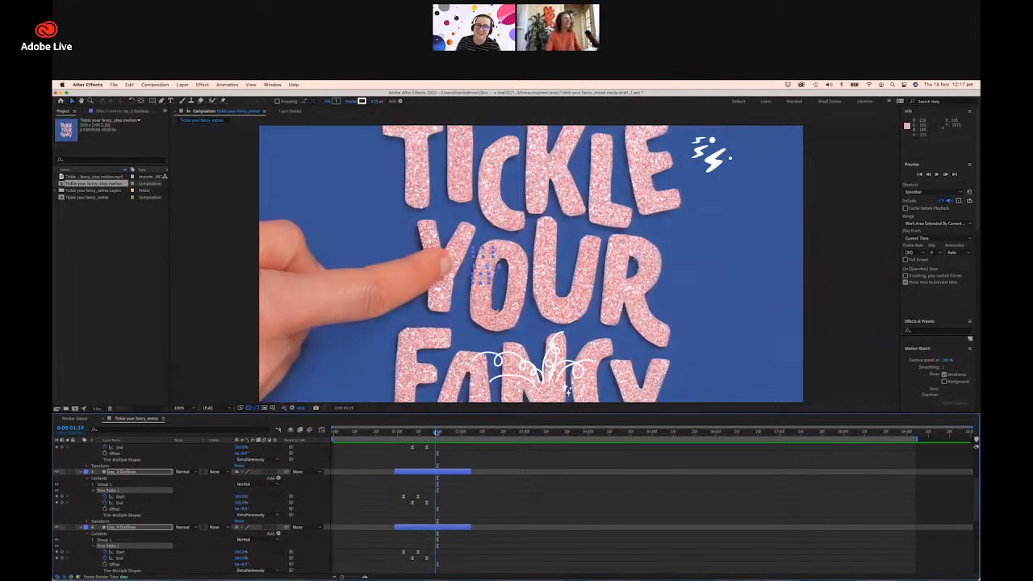
drag(437, 432, 396, 464)
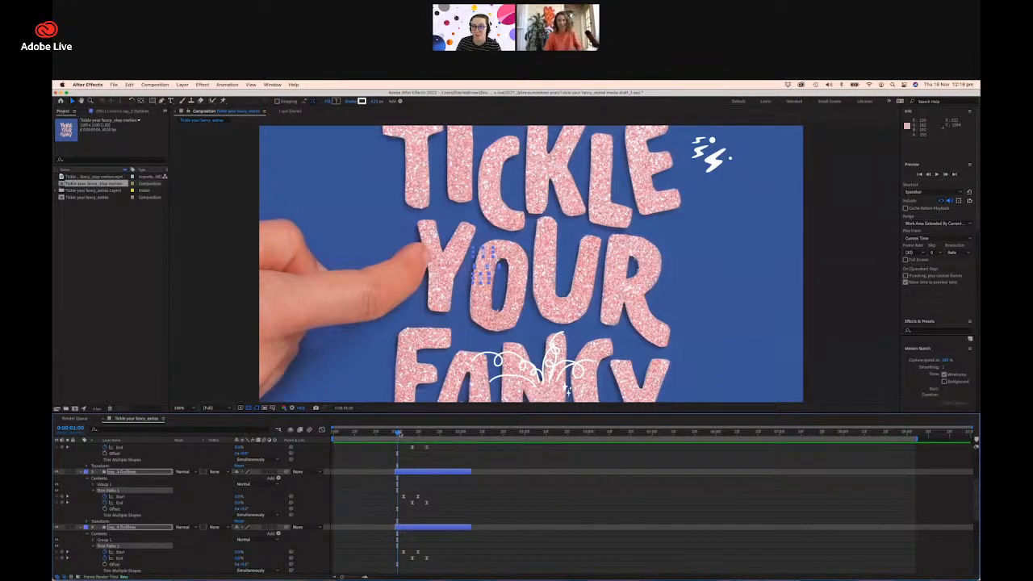
key(space)
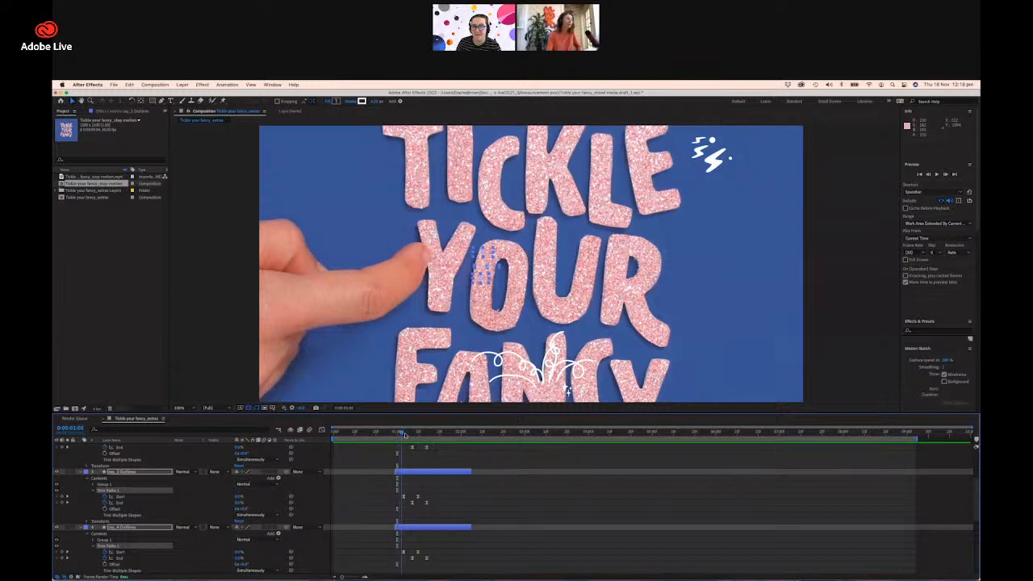
drag(440, 435, 402, 436)
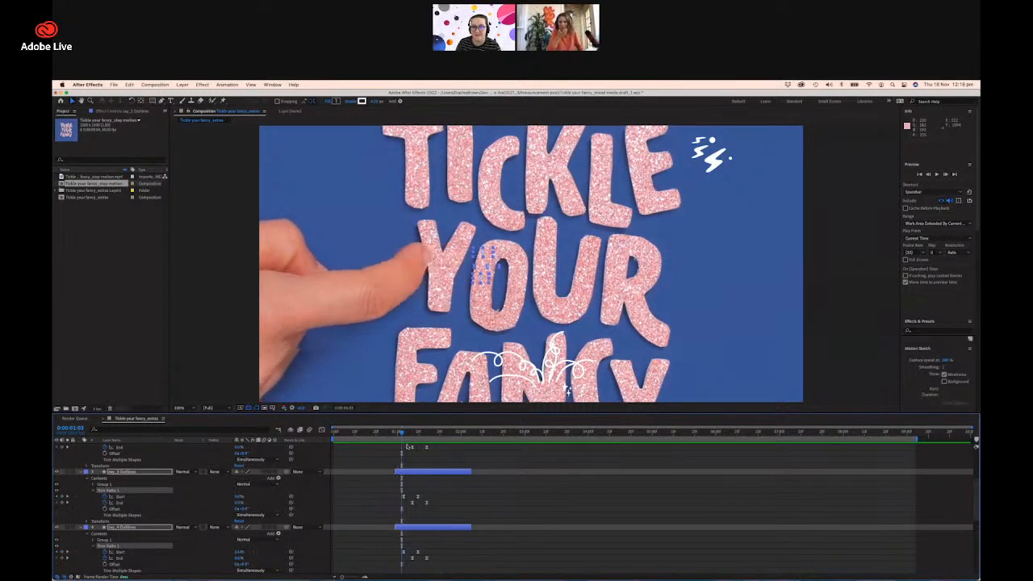
click(402, 435)
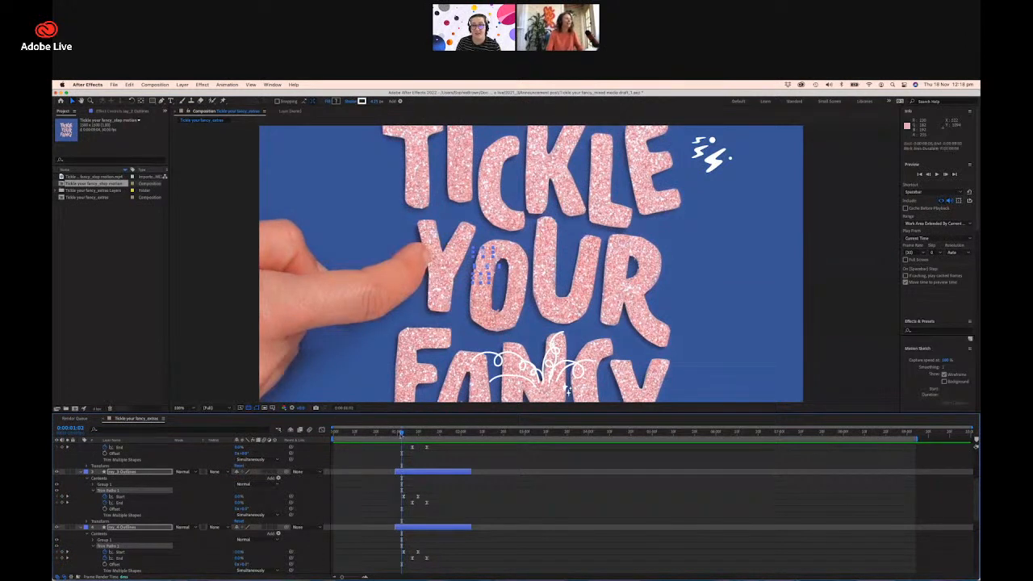
mouse_move(401, 434)
mouse_down()
mouse_move(428, 434)
mouse_move(396, 443)
mouse_up()
key(space)
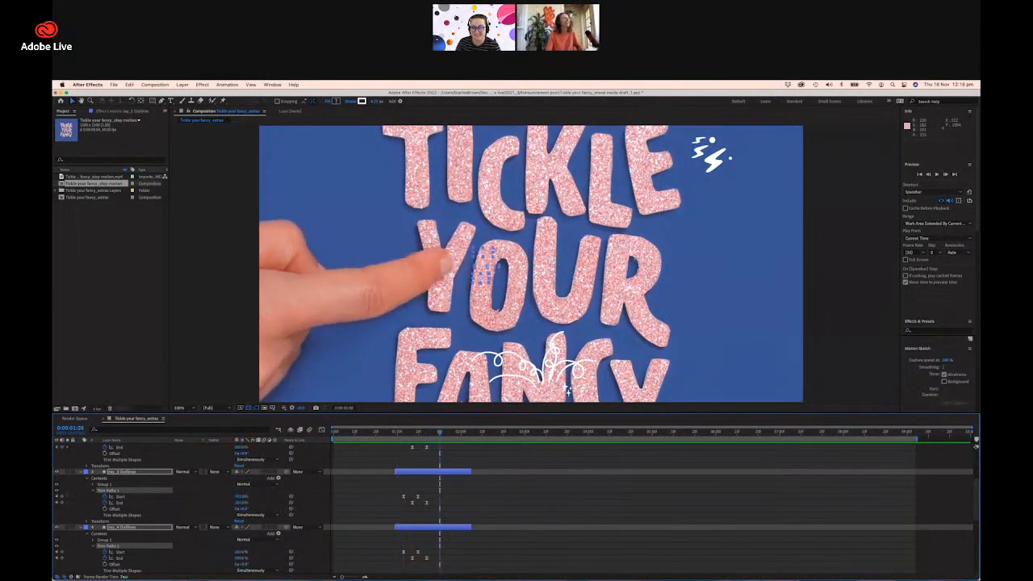
click(396, 435)
key(space)
key(space)
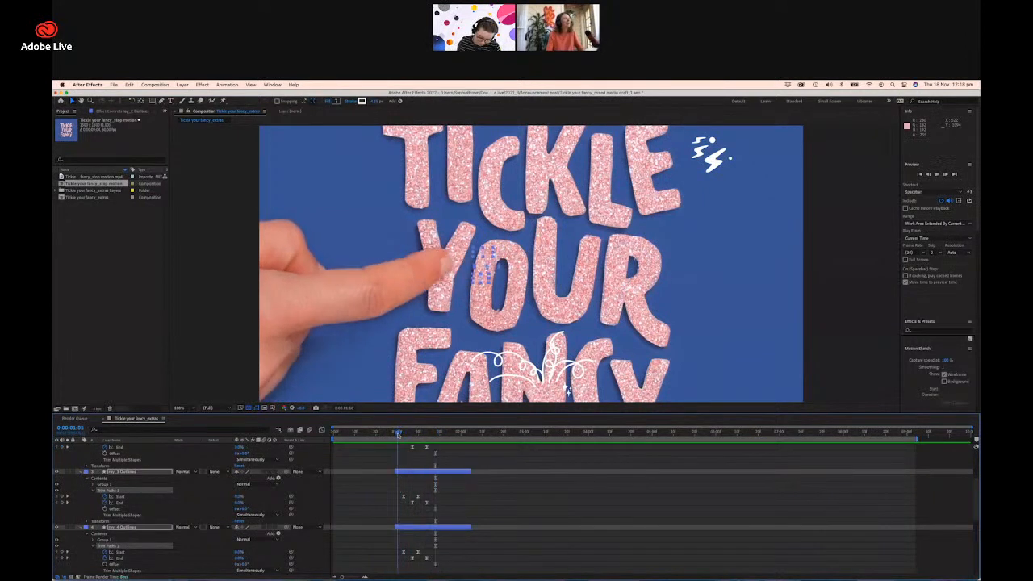
click(397, 436)
Stagger ray_2, ray_3 and ray_4 in the timeline so each starts about one frame after the previous ray.
scroll(428, 496, up, 2)
scroll(408, 460, down, 3)
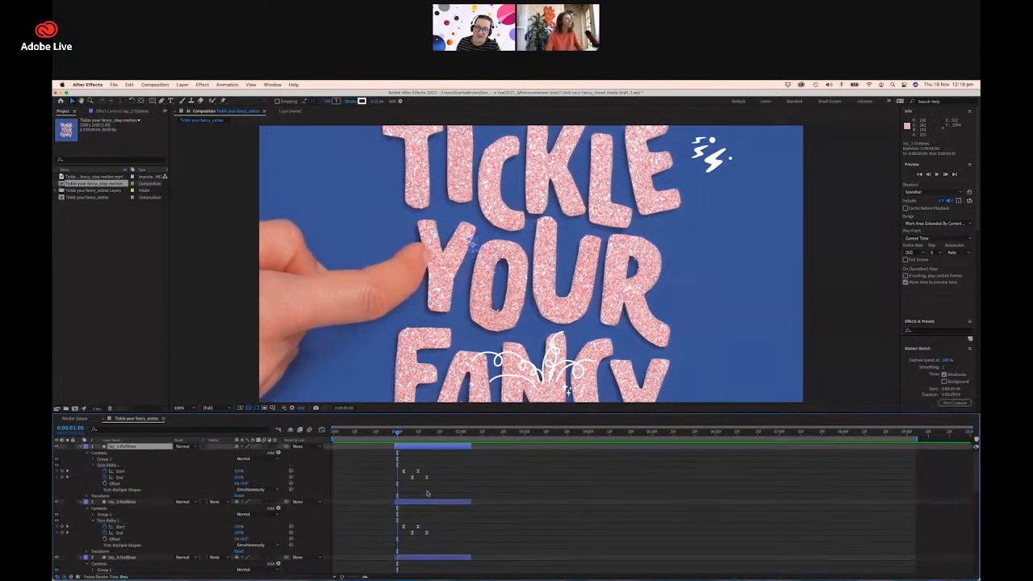
scroll(419, 483, up, 3)
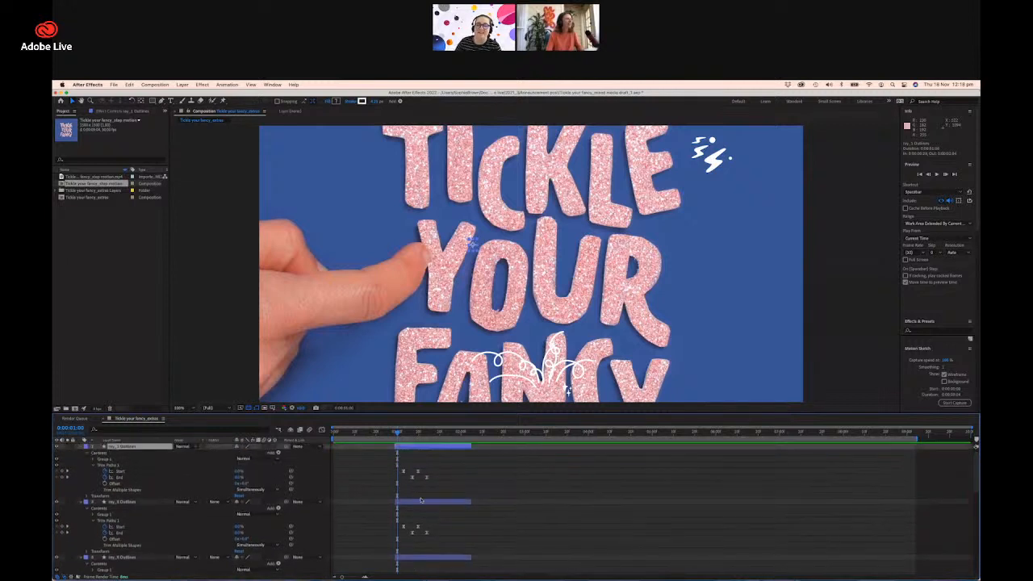
click(422, 501)
scroll(426, 505, down, 4)
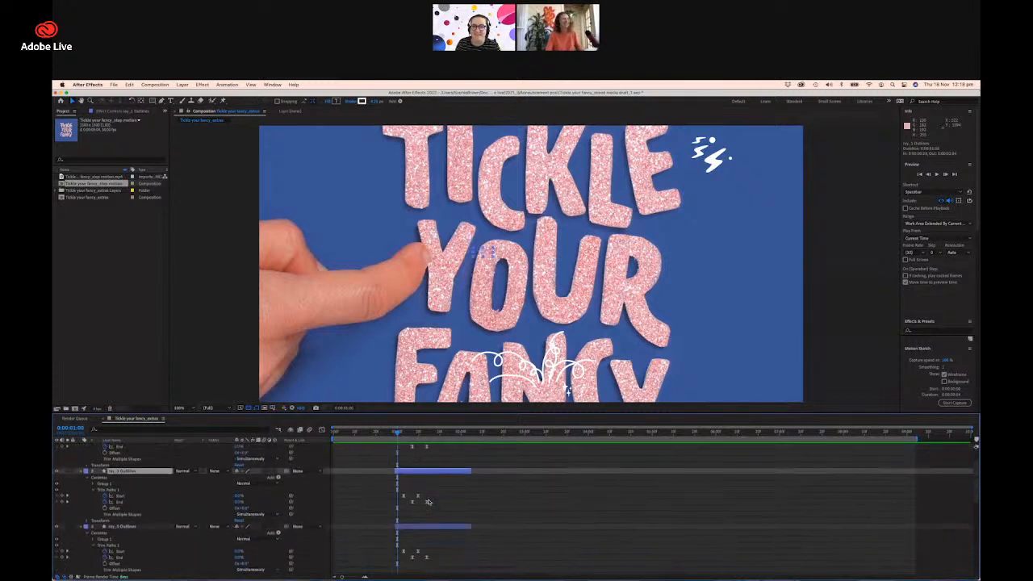
shift+click(434, 550)
scroll(420, 509, down, 2)
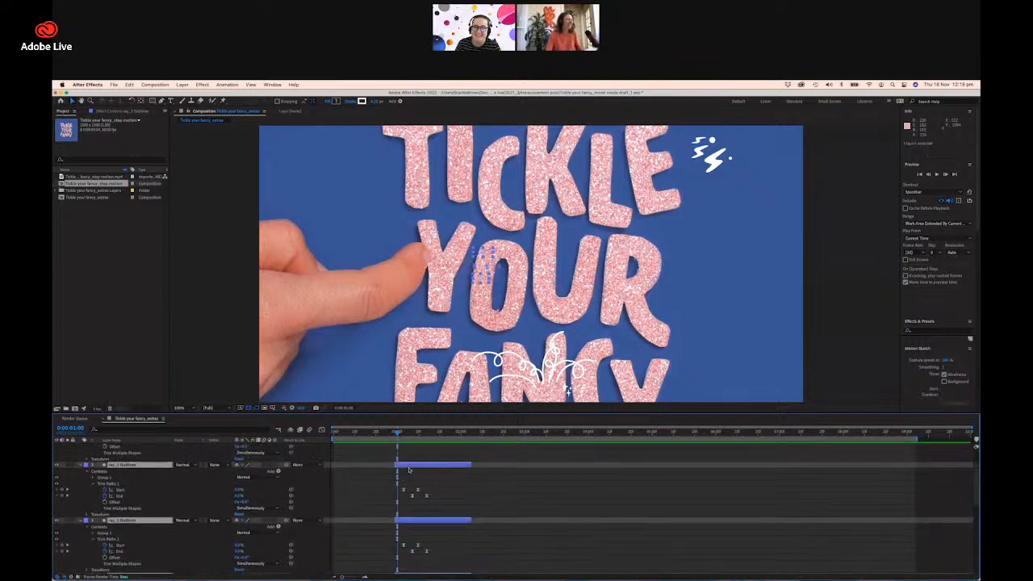
drag(409, 467, 412, 468)
shift+click(411, 467)
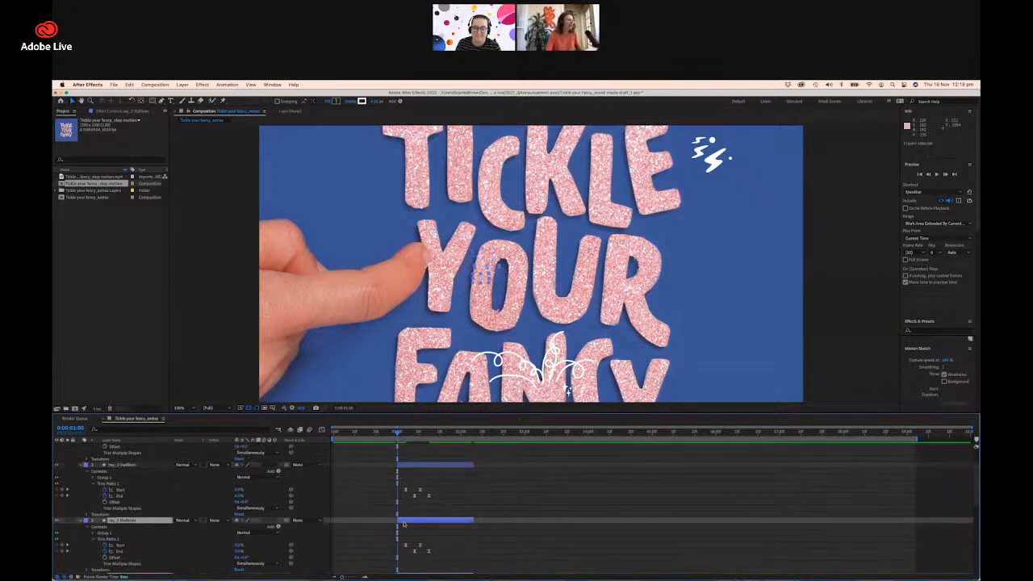
scroll(406, 521, down, 1)
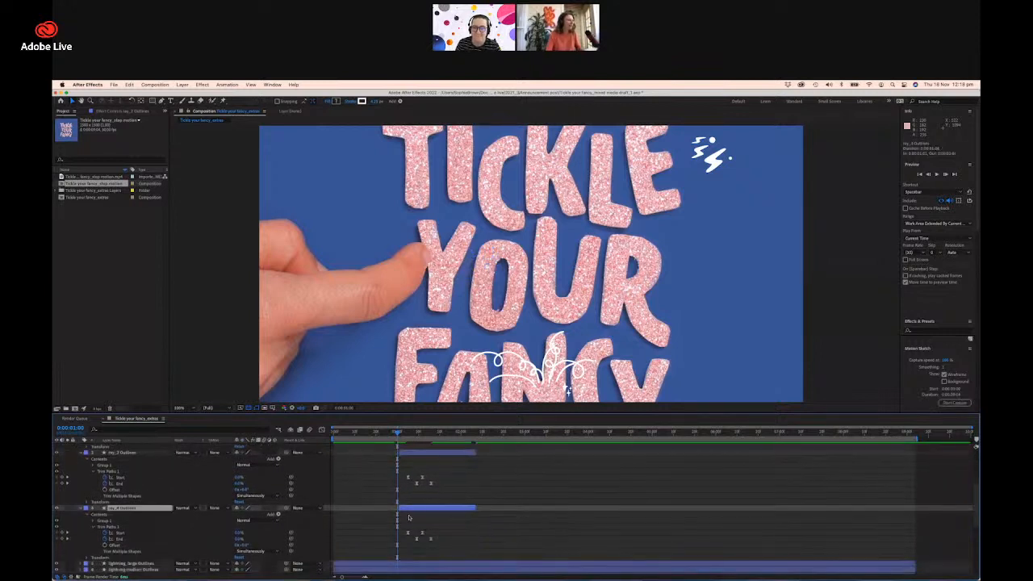
Move all four ray layers slightly in the composition to suit the fingertip, and scrub the staggered animation around 1 second.
click(398, 439)
drag(397, 435, 418, 435)
scroll(432, 498, up, 3)
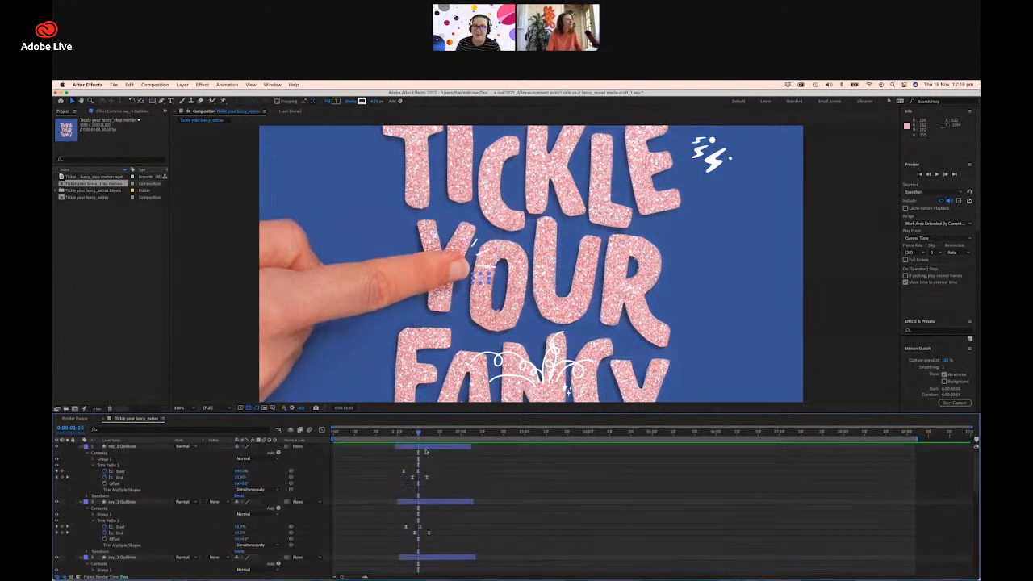
key(super+a)
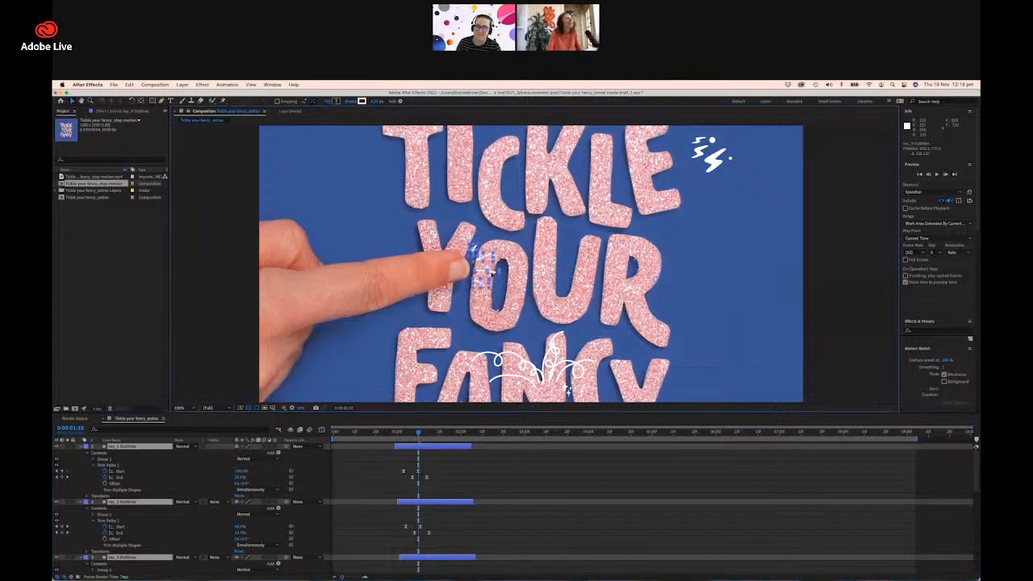
click(487, 331)
click(402, 434)
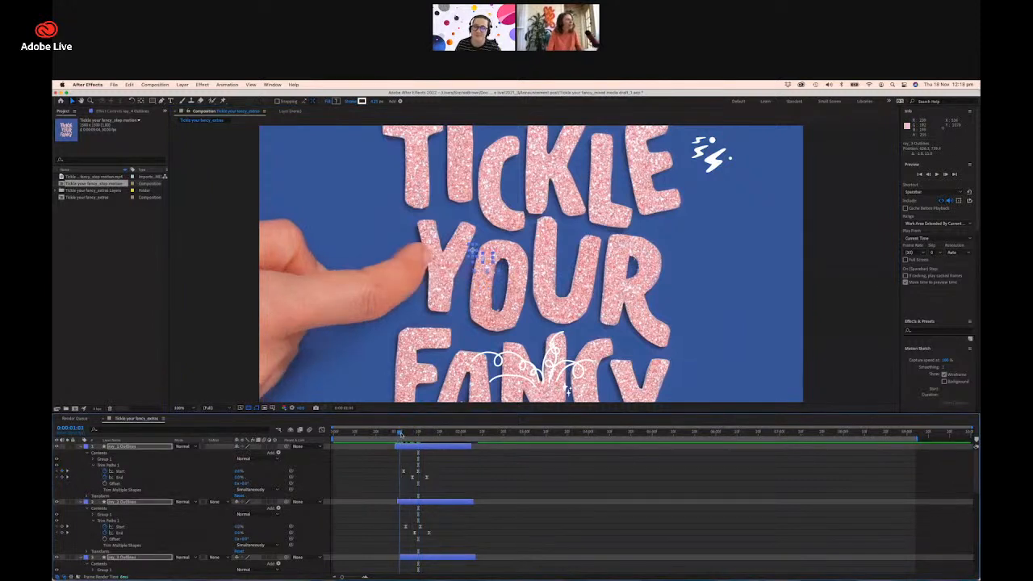
mouse_move(403, 434)
mouse_down()
mouse_move(426, 444)
mouse_move(400, 447)
mouse_move(439, 440)
mouse_move(405, 441)
mouse_move(433, 444)
mouse_move(418, 446)
mouse_up()
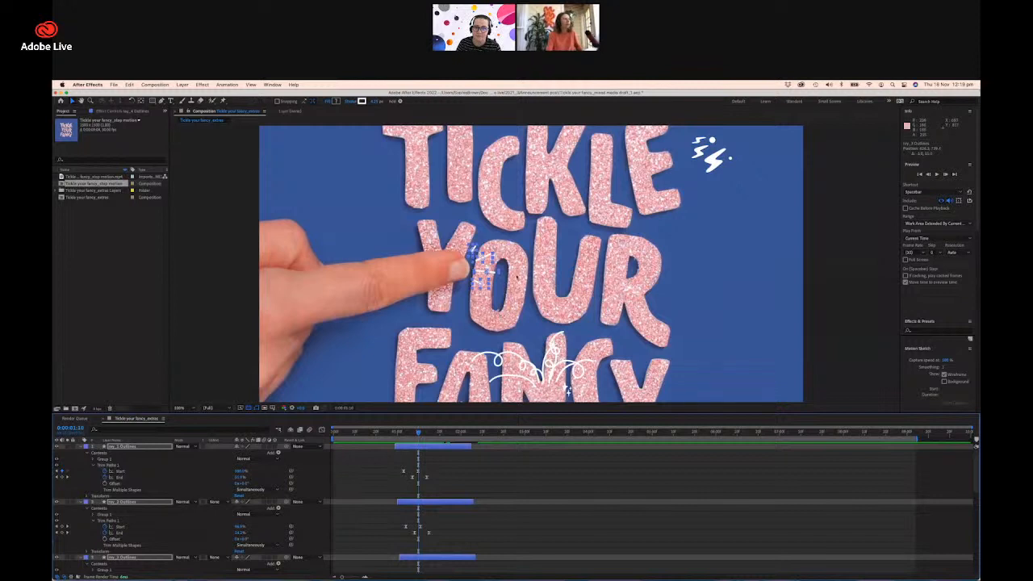
drag(396, 434, 408, 434)
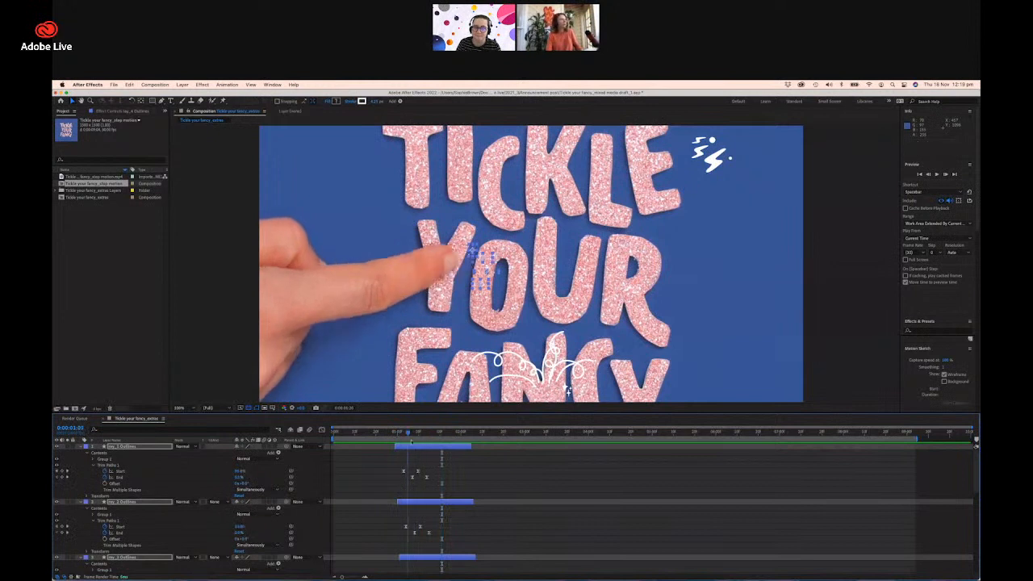
Collapse the four selected ray layers and duplicate them.
click(416, 451)
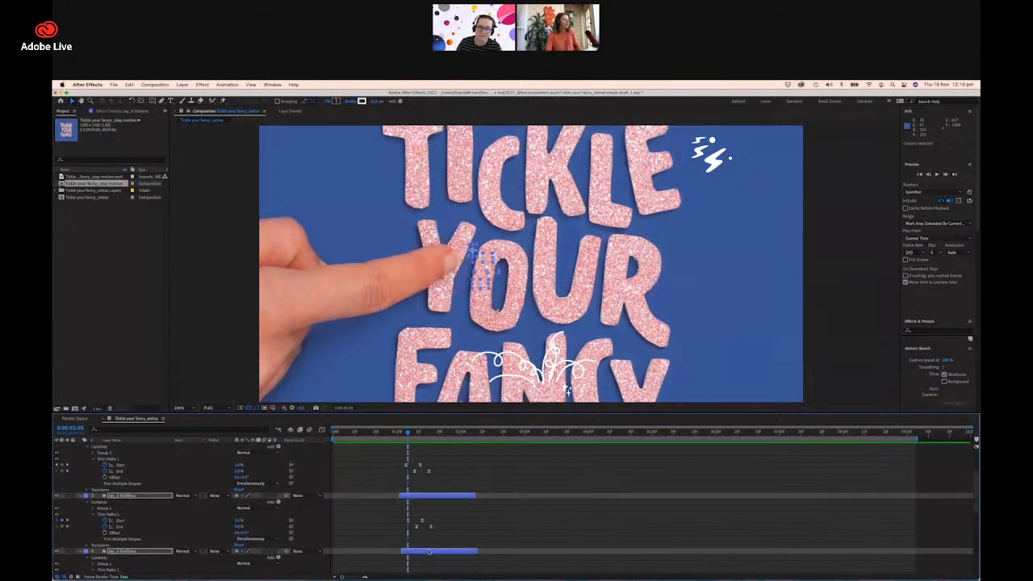
click(84, 453)
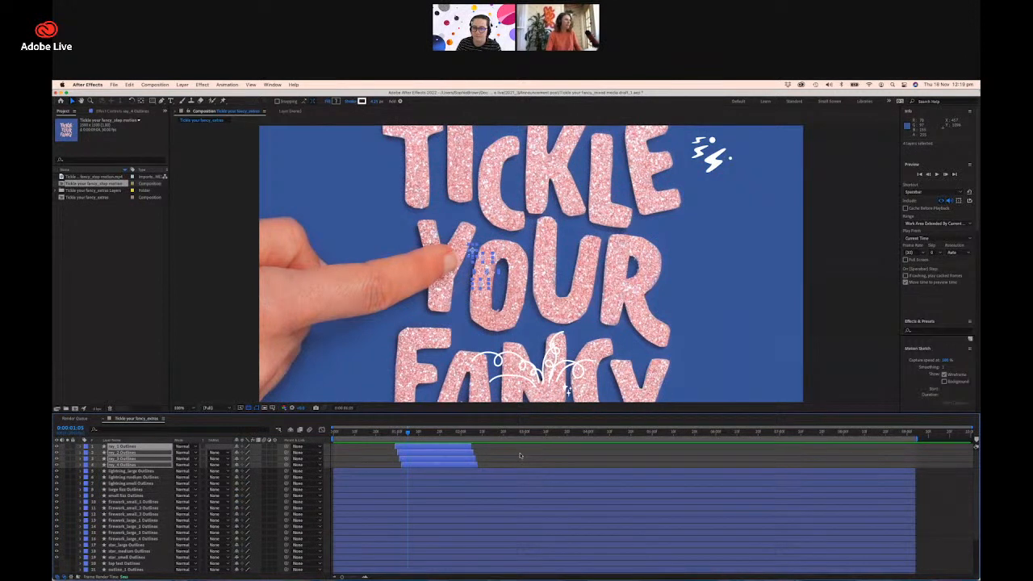
right_click(451, 448)
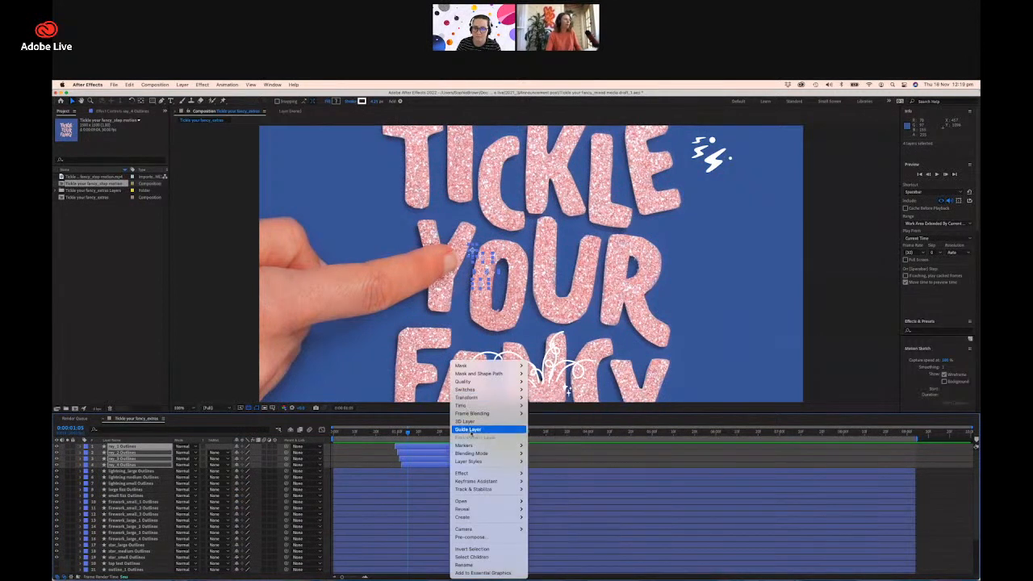
click(118, 446)
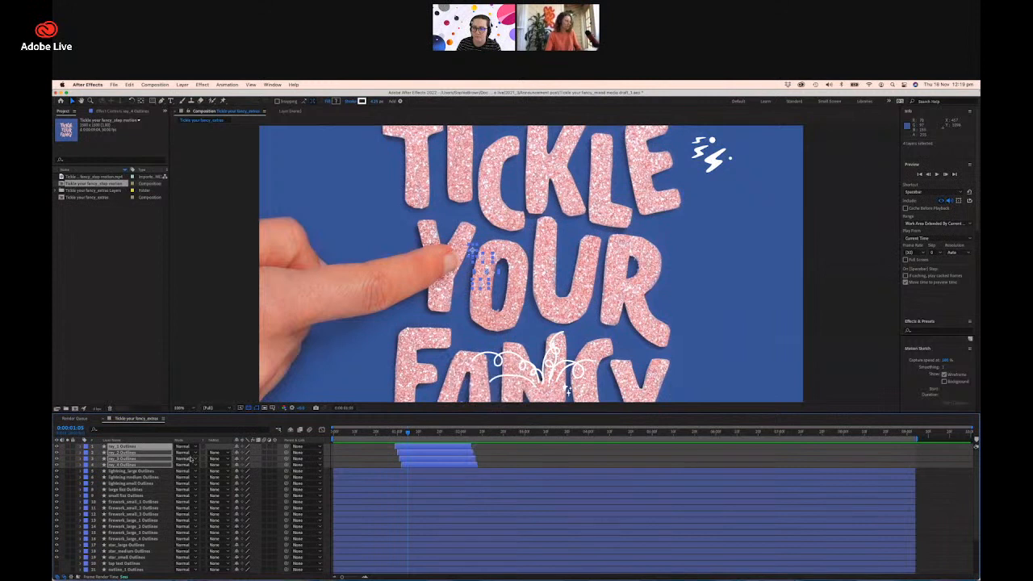
key(super+d)
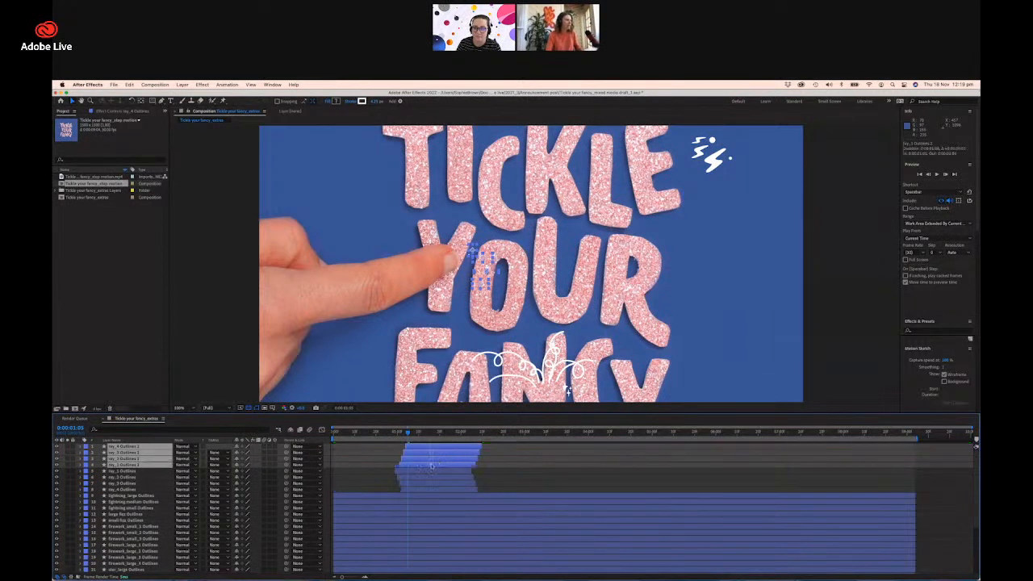
Shift the four duplicated ray layers in the timeline to start at about 1.5 seconds, and scrub the playhead around 1 second.
drag(427, 466, 461, 465)
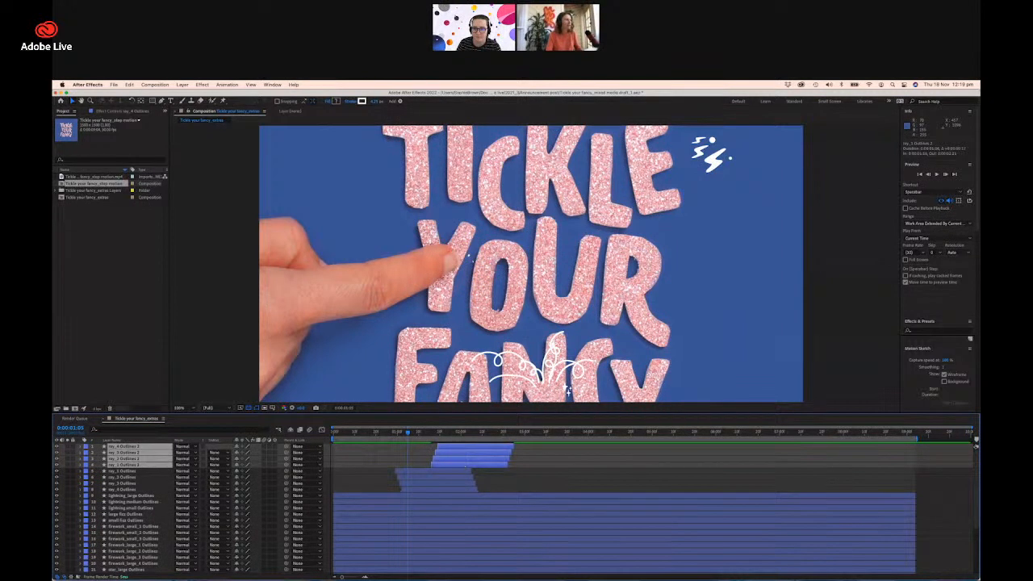
drag(408, 434, 386, 433)
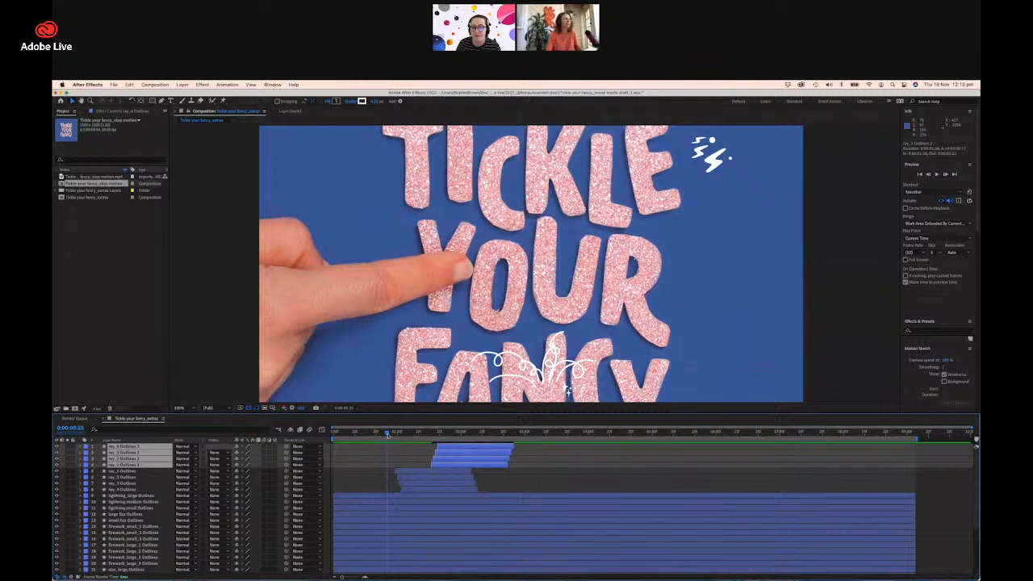
drag(387, 434, 413, 435)
Shift the four original ray layers slightly so they start at about 1 second, and replay the animation from just before them.
click(413, 472)
shift+click(413, 489)
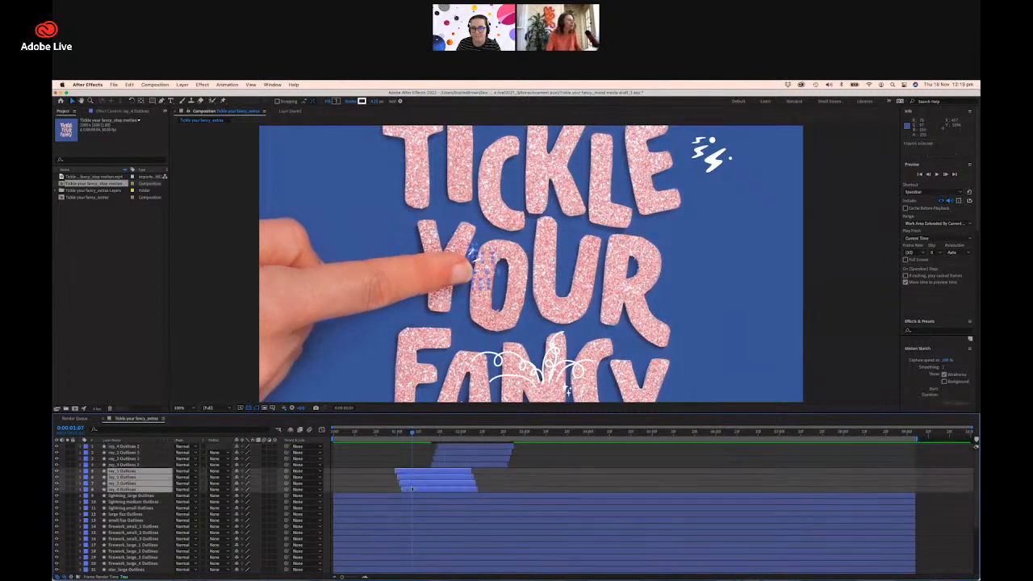
drag(402, 475, 384, 434)
key(space)
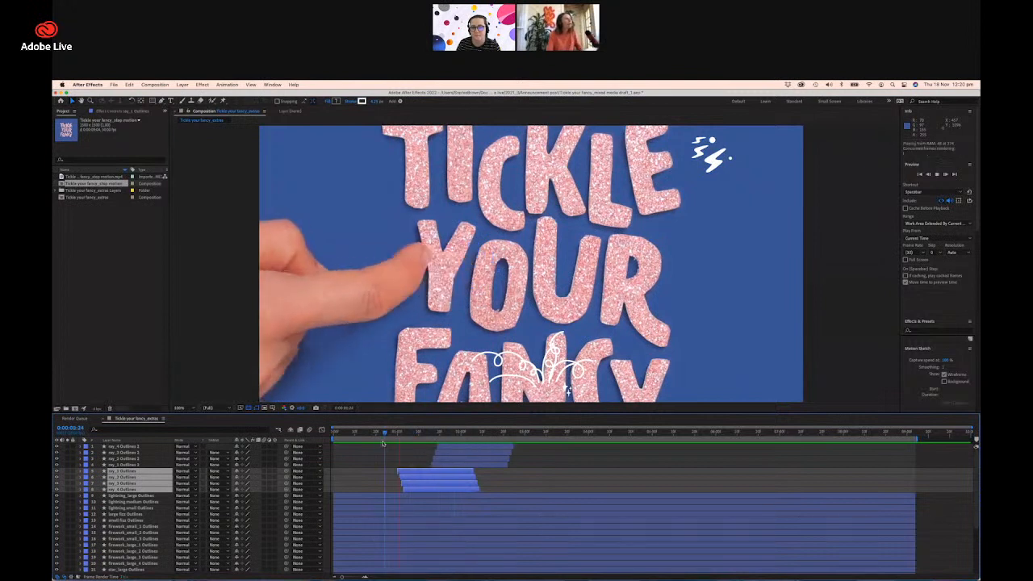
click(389, 435)
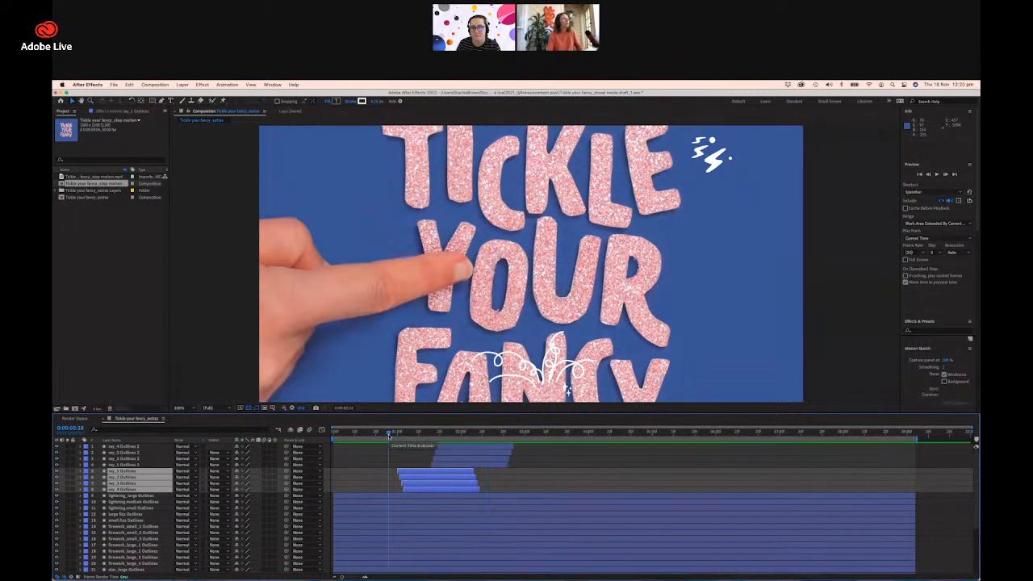
key(space)
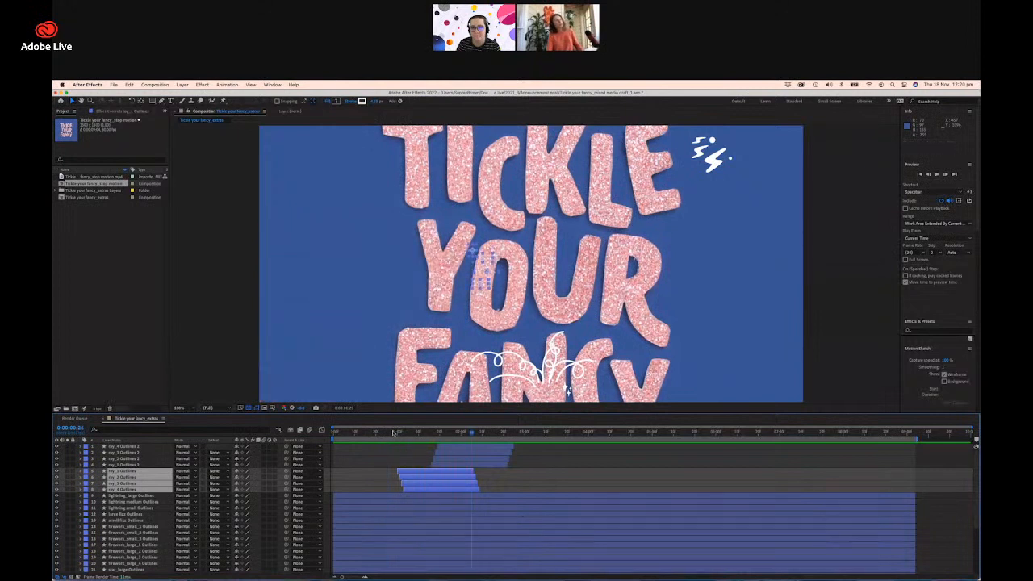
key(space)
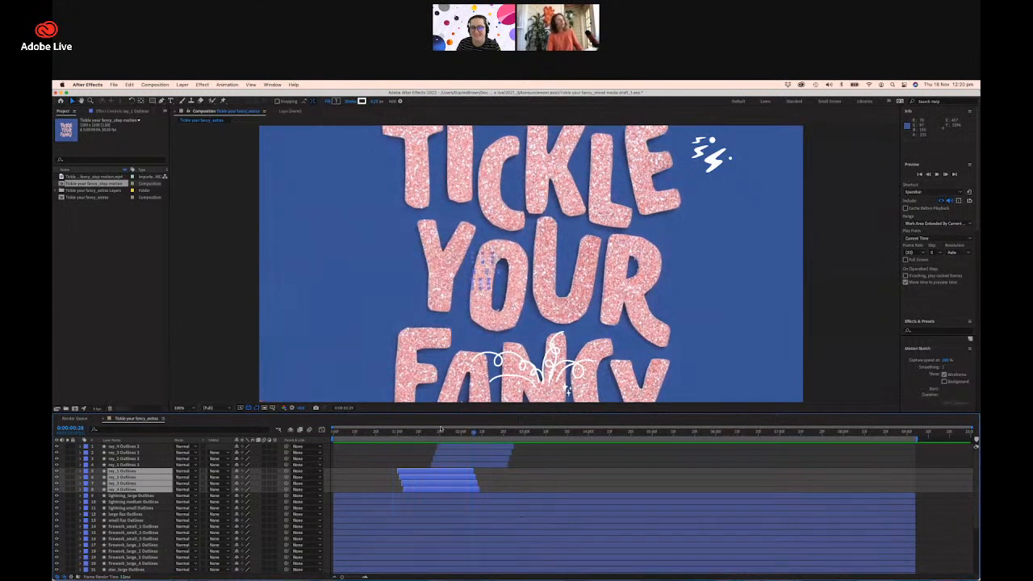
Enlarge the four duplicated rays slightly in the composition near 2 seconds, and replay both ray bursts.
click(441, 430)
click(454, 447)
shift+click(457, 465)
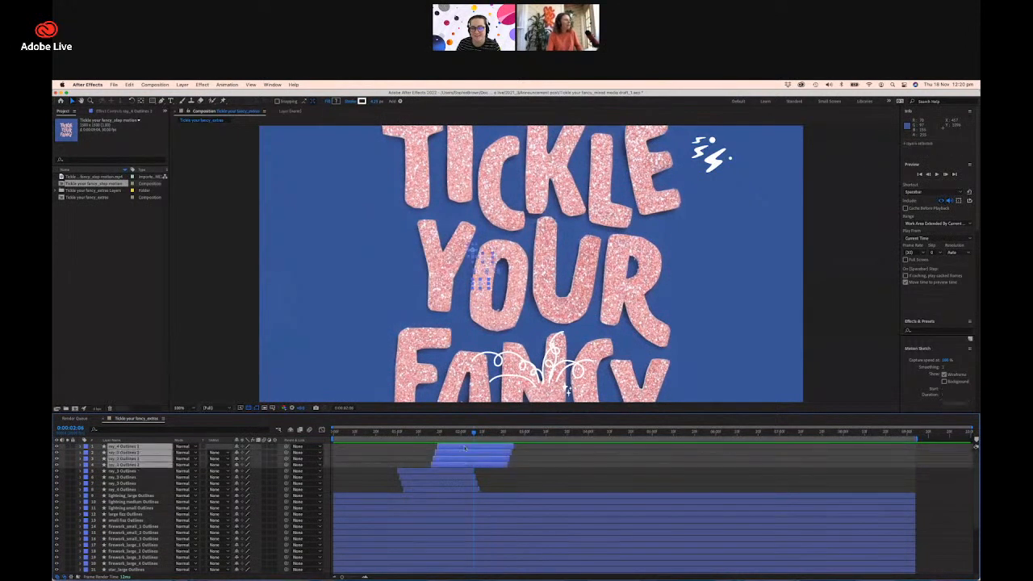
mouse_move(468, 435)
mouse_down()
mouse_move(481, 437)
mouse_move(457, 444)
mouse_up()
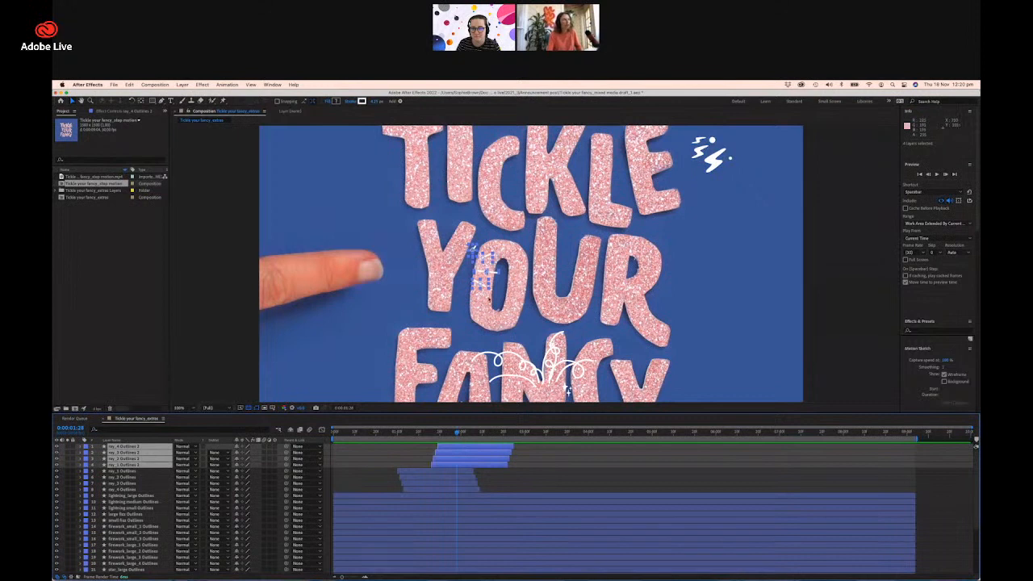
click(491, 273)
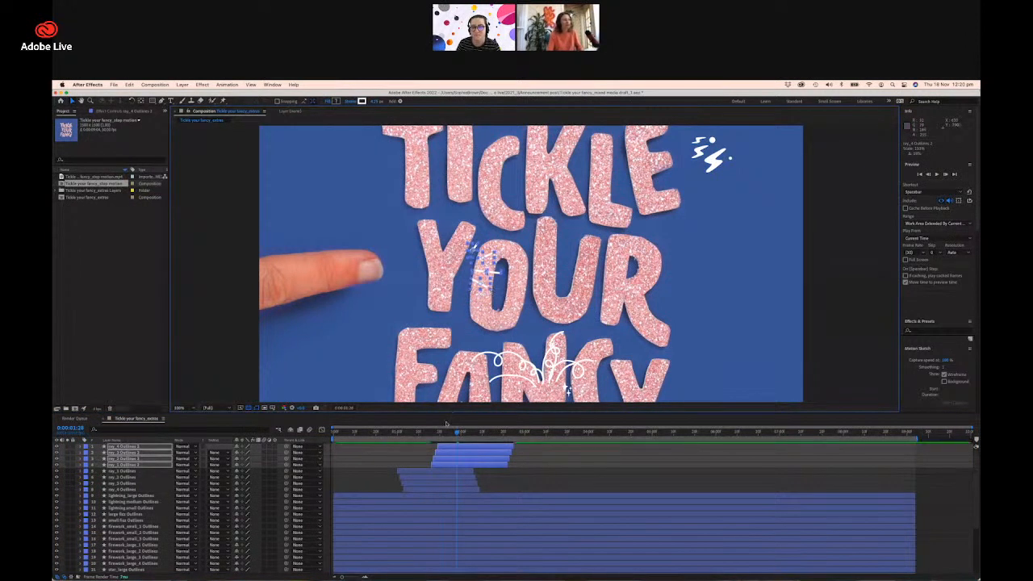
drag(445, 434, 386, 434)
key(space)
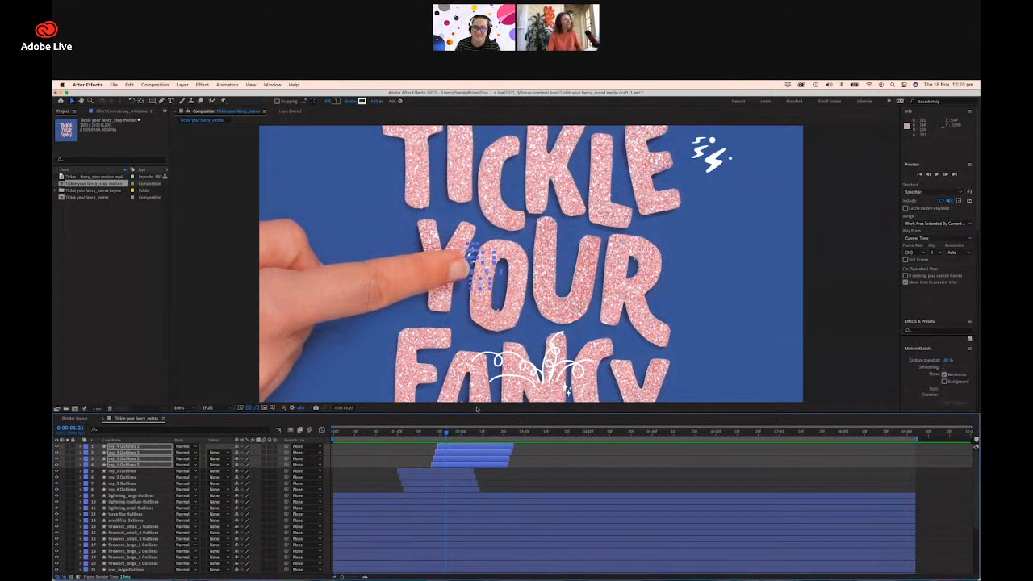
Start the four duplicated ray layers about one frame earlier, nudge them in the composition, and preview the second burst.
click(459, 458)
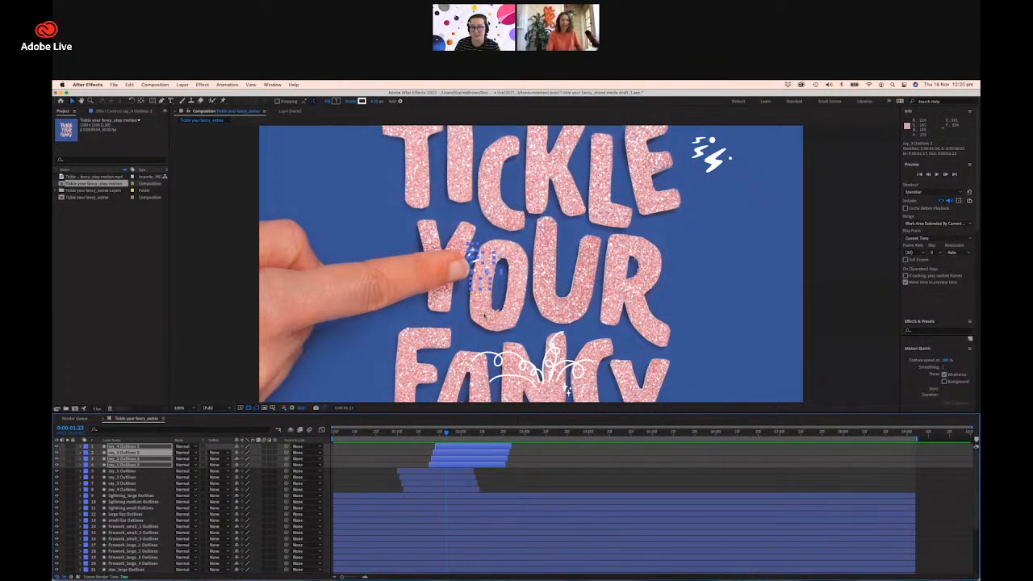
click(477, 261)
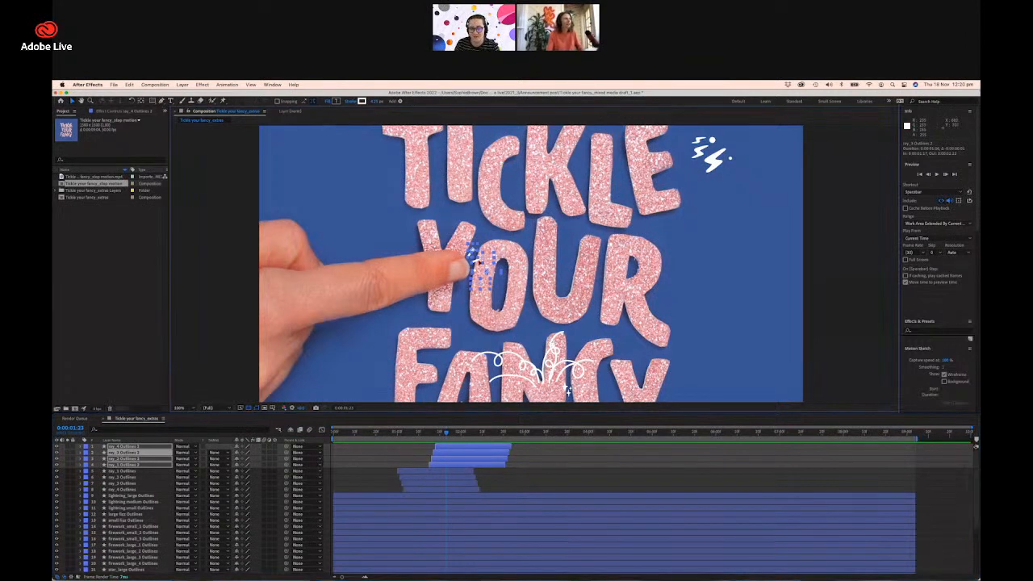
drag(448, 434, 399, 457)
key(space)
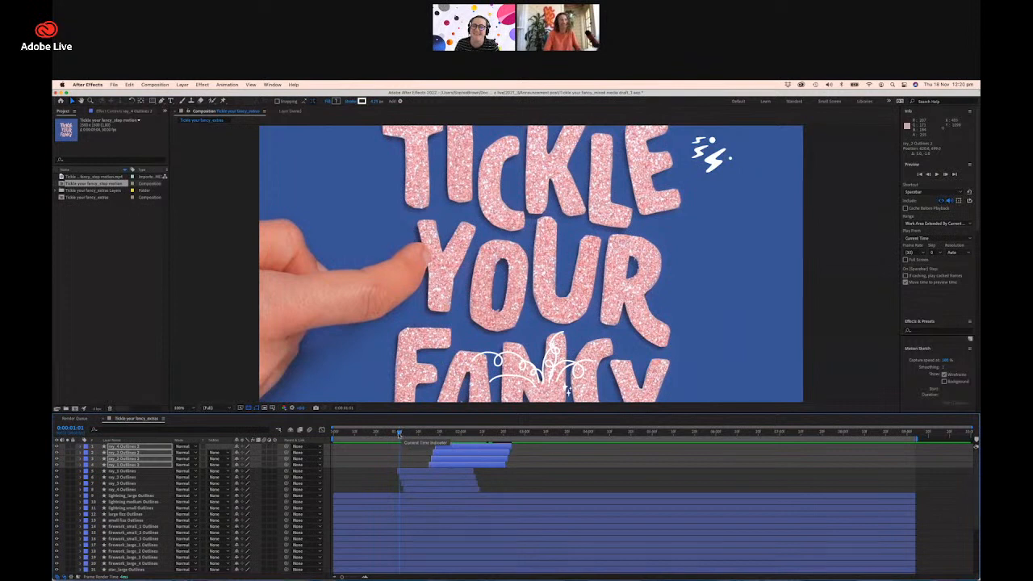
Review both ray bursts by replaying and scrubbing from about 1 second, including with the whole composition in view.
mouse_move(400, 433)
mouse_down()
mouse_move(468, 440)
mouse_move(397, 446)
mouse_up()
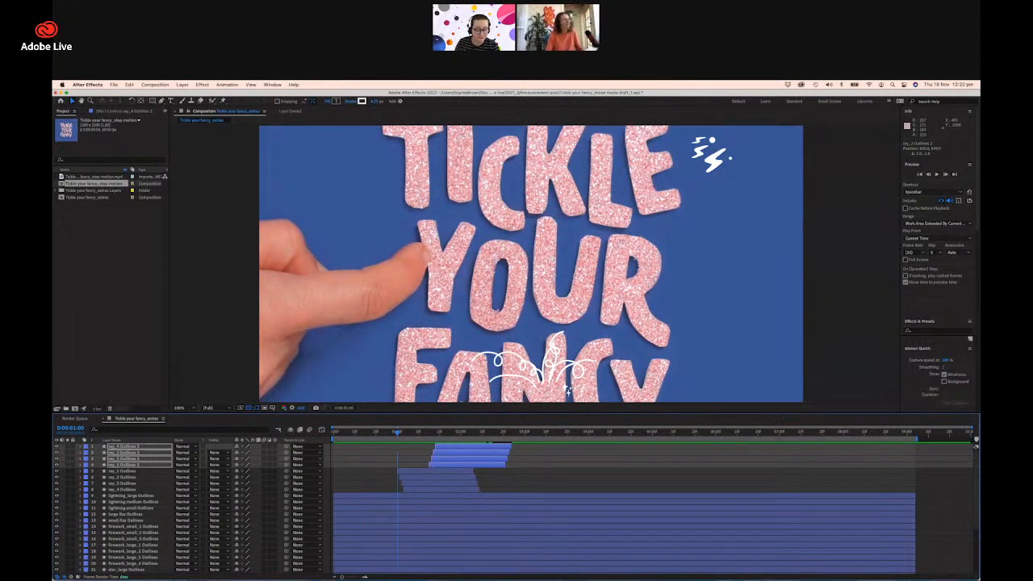
click(389, 434)
key(space)
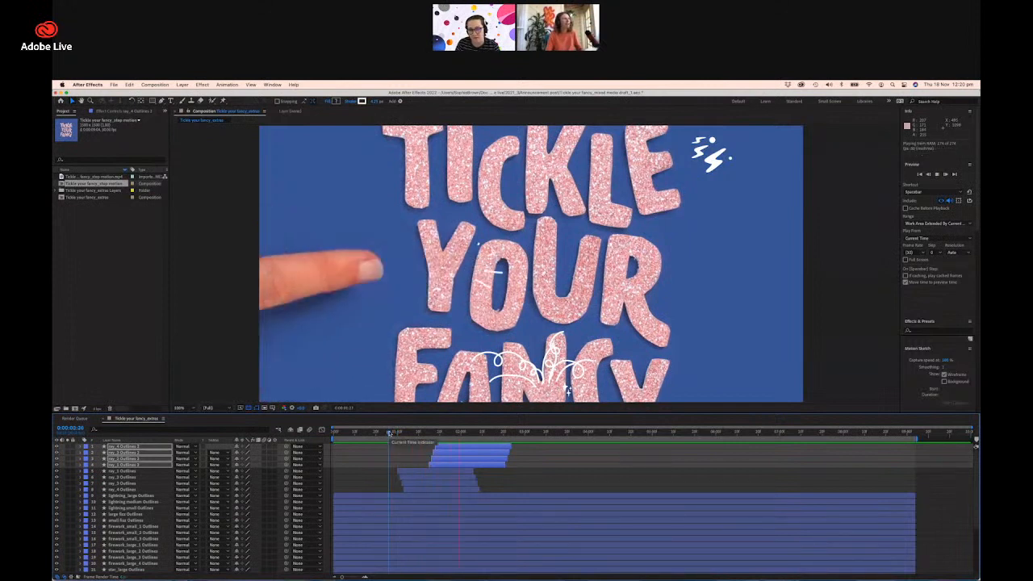
key(space)
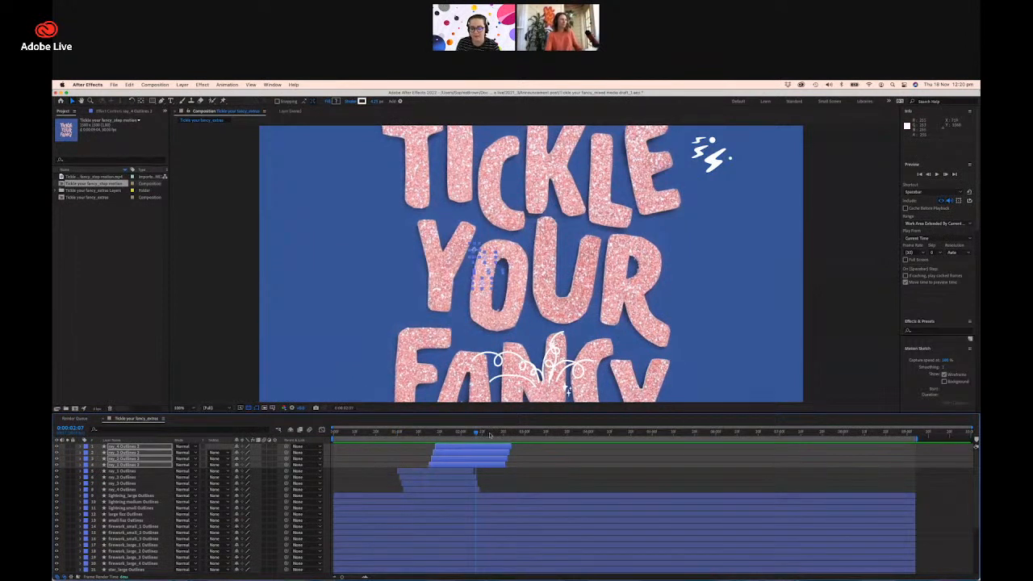
drag(476, 435, 416, 434)
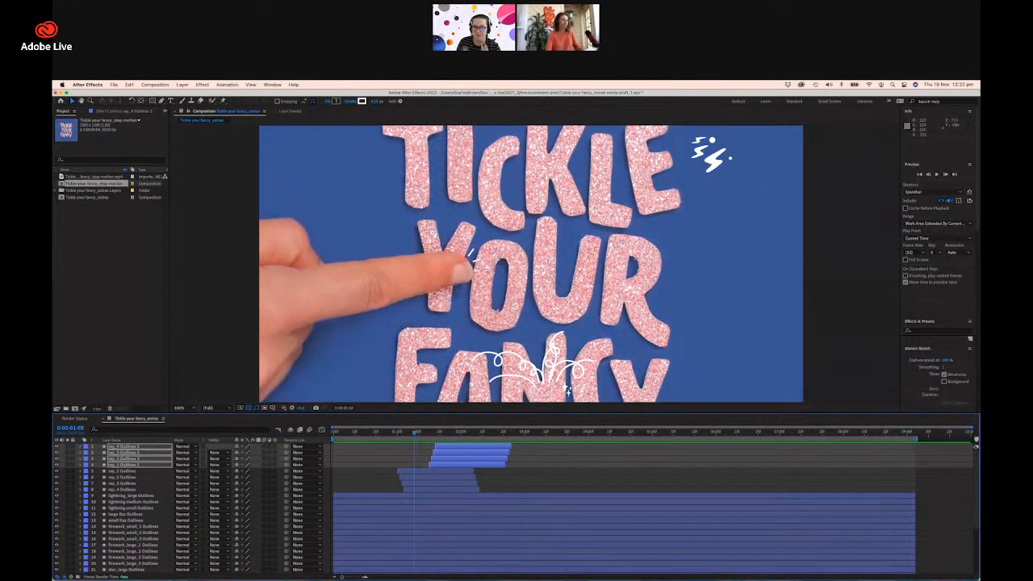
key(comma)
key(comma)
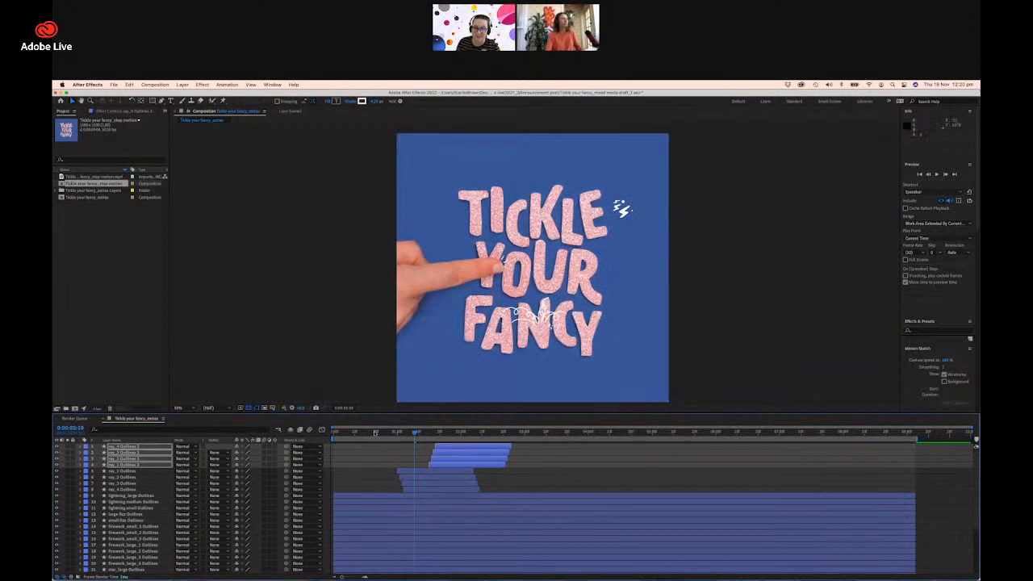
click(375, 433)
key(space)
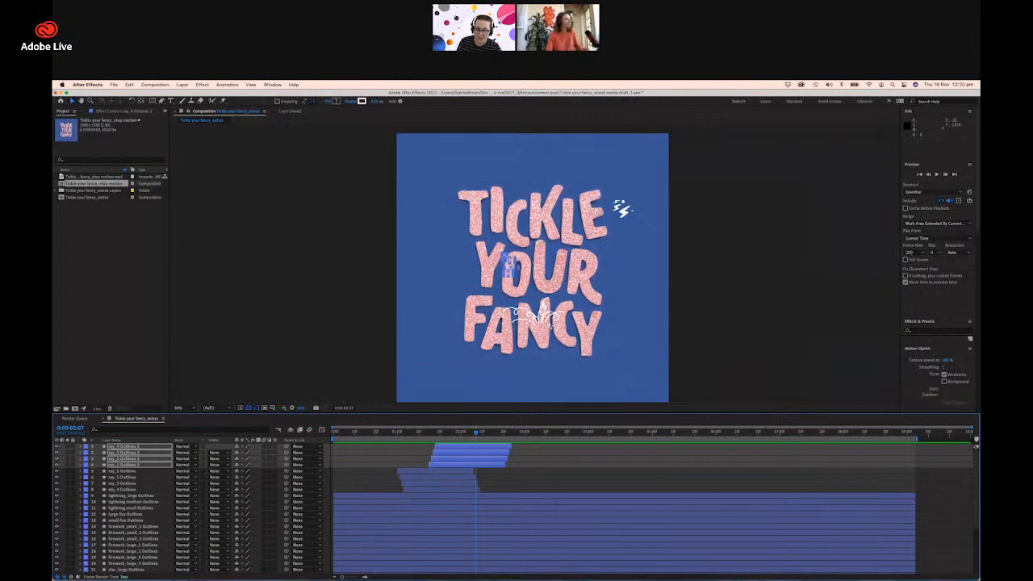
Trim the three lightning layers and two dot layers to about 1.4 seconds and shift them to start at about 3 seconds.
drag(405, 490, 455, 507)
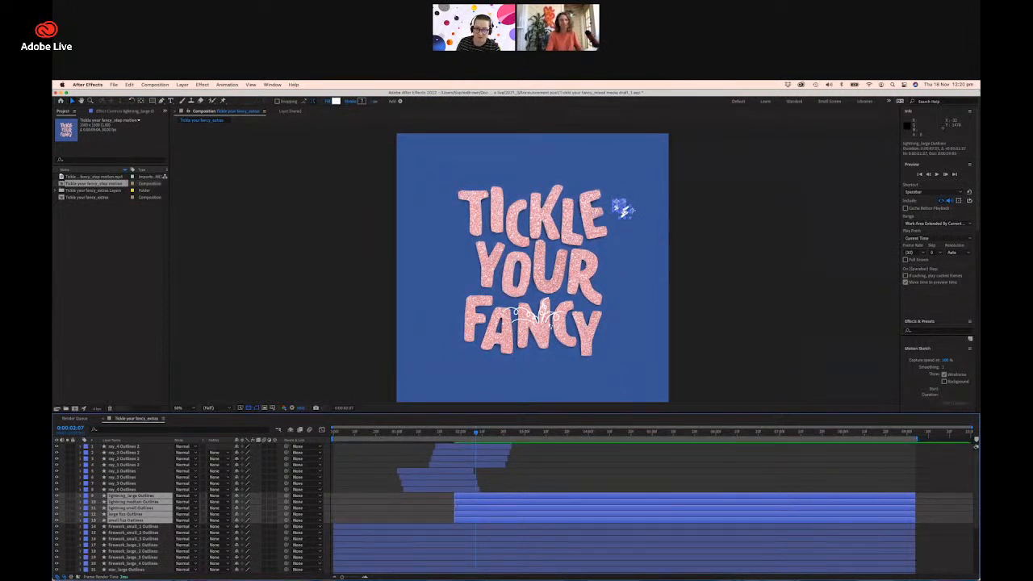
drag(915, 507, 544, 507)
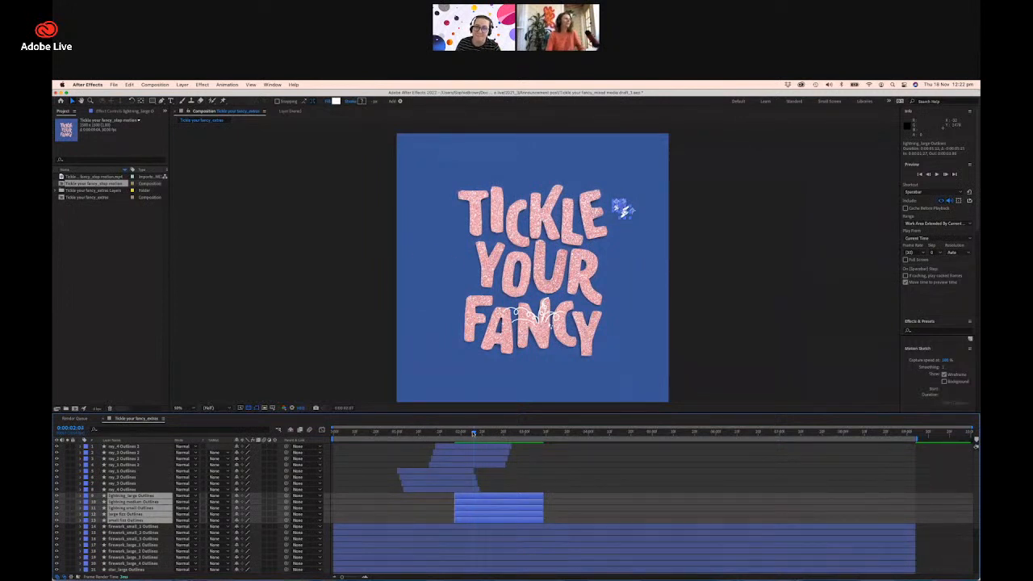
drag(476, 433, 506, 446)
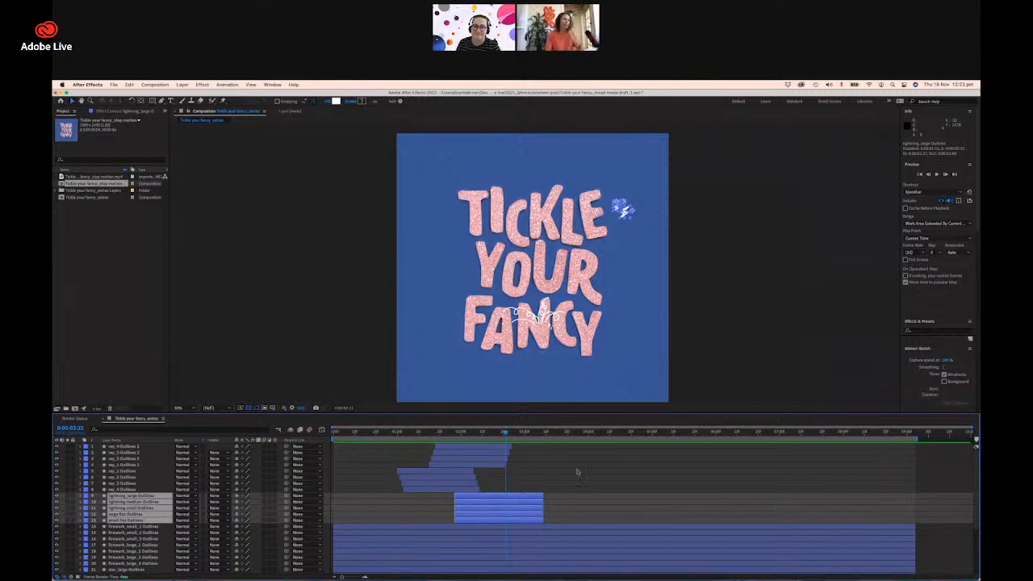
drag(507, 434, 565, 447)
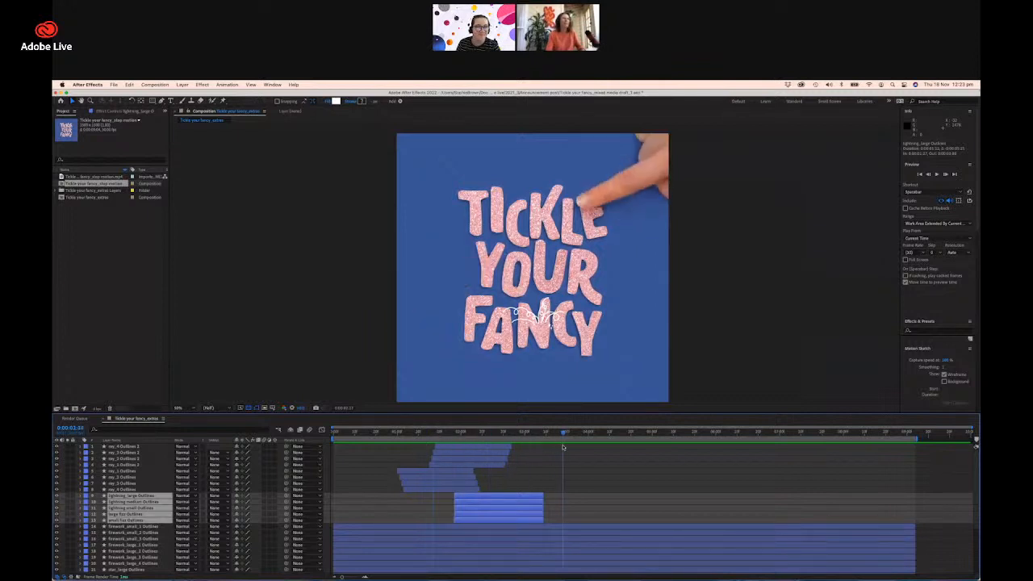
drag(516, 500, 583, 500)
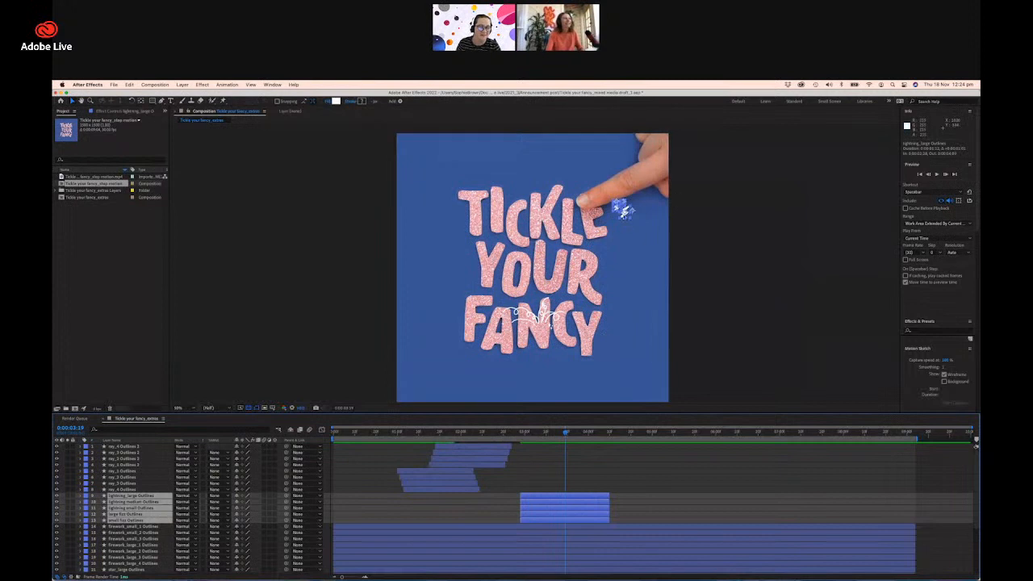
Move the lightning and dot artwork together over the L of TICKLE, beside the fingertip touching it at about 3:21.
drag(623, 211, 569, 212)
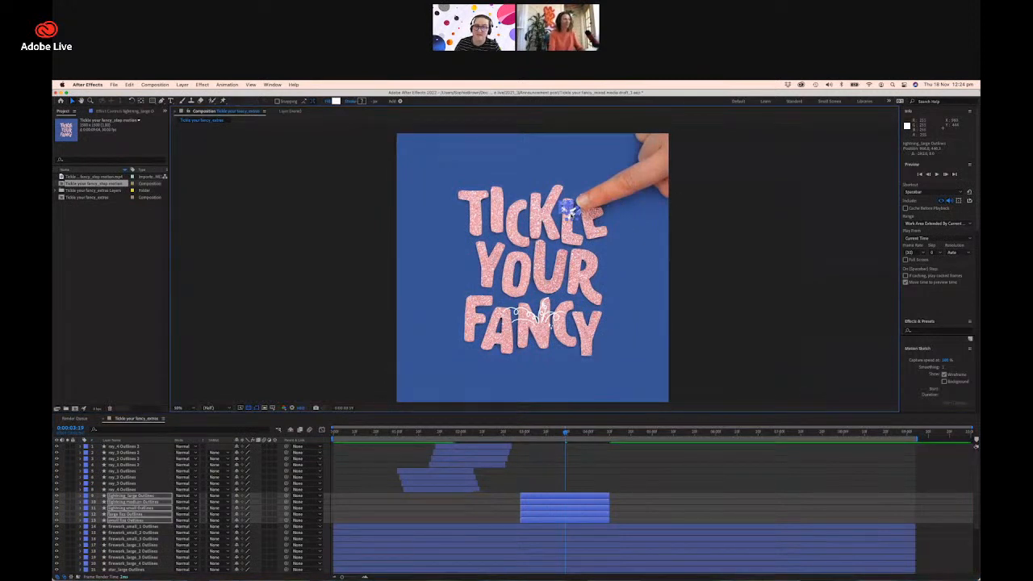
scroll(570, 213, up, 2)
drag(571, 216, 521, 286)
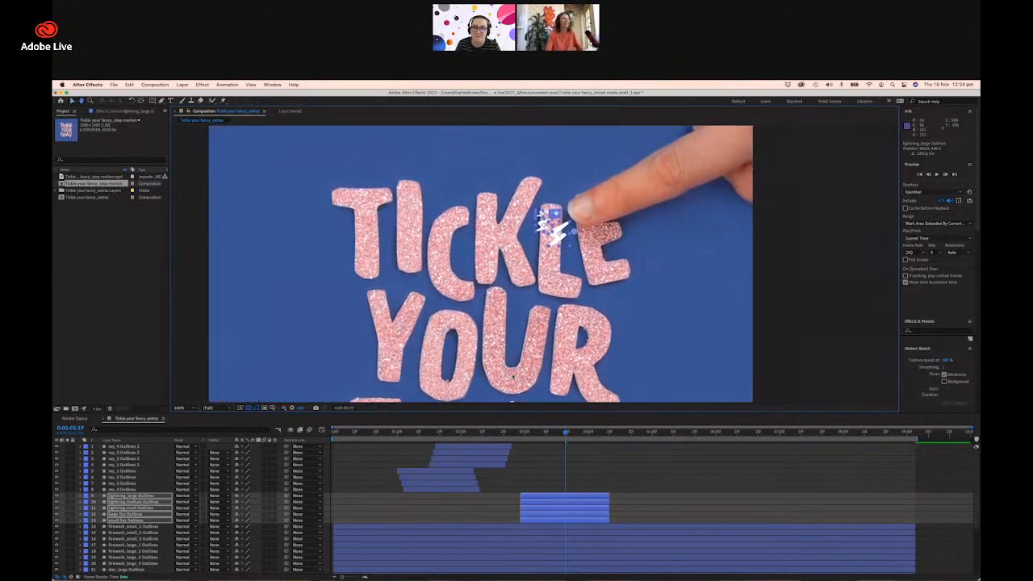
mouse_move(567, 432)
mouse_down()
mouse_move(521, 442)
mouse_move(583, 445)
mouse_move(569, 446)
mouse_up()
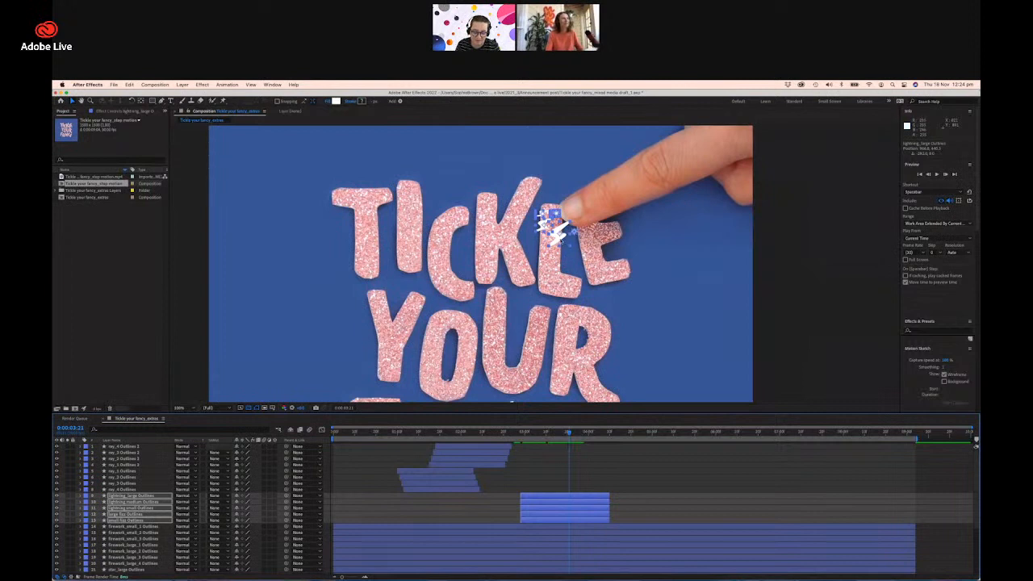
drag(559, 238, 555, 238)
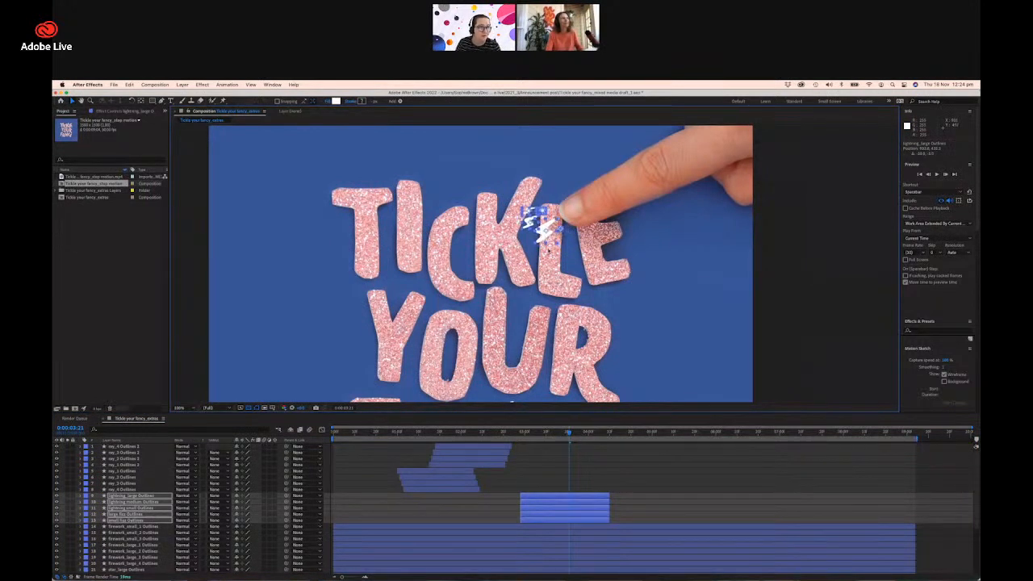
Move the large dot onto the top of the K and stack the small and medium lightning bolts above the large bolt.
click(546, 231)
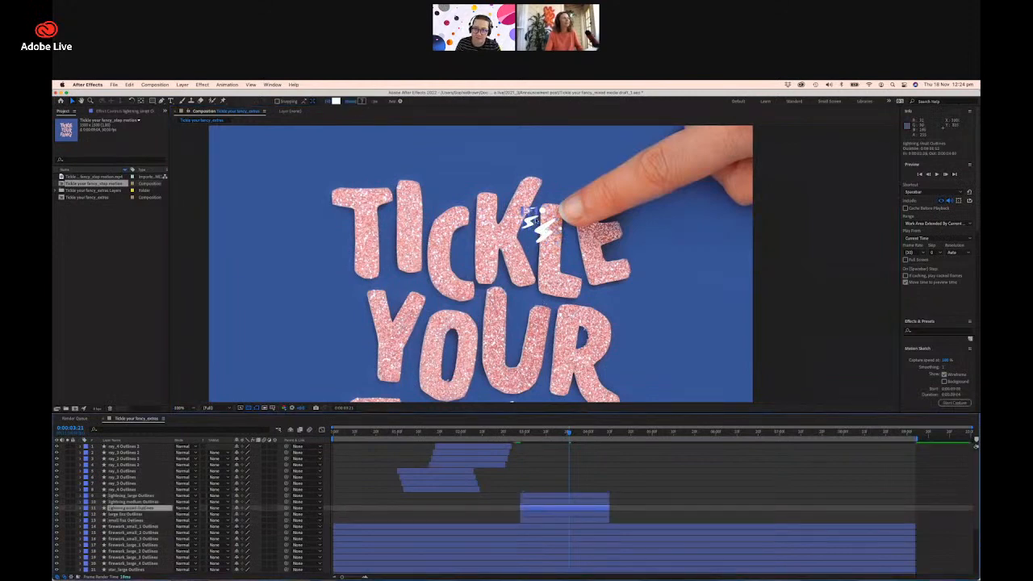
scroll(545, 245, up, 2)
drag(536, 263, 496, 348)
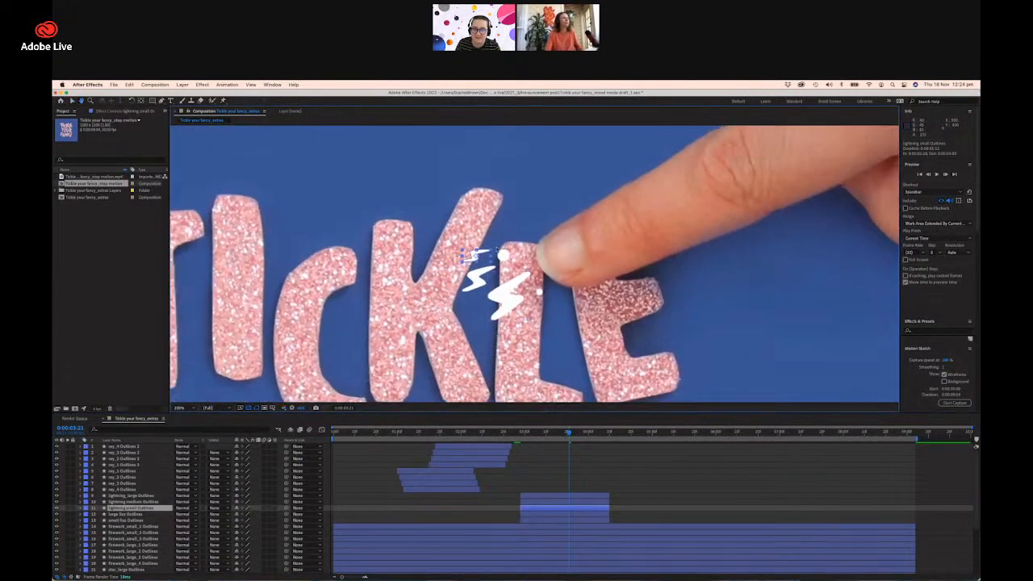
drag(505, 255, 491, 204)
drag(479, 275, 510, 225)
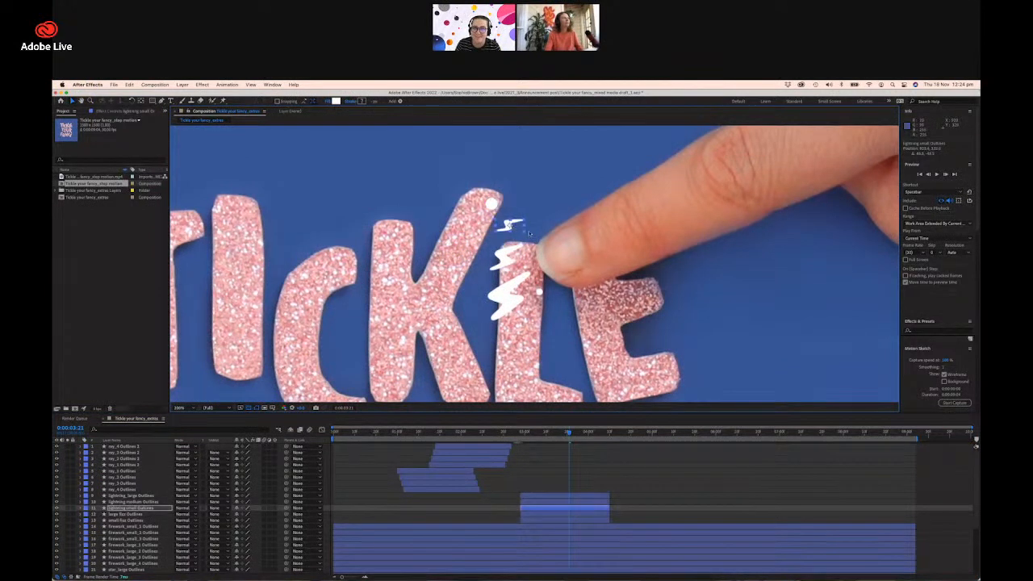
Expand the three lightning layers together and show the large lightning layer's Transform properties.
shift+click(129, 495)
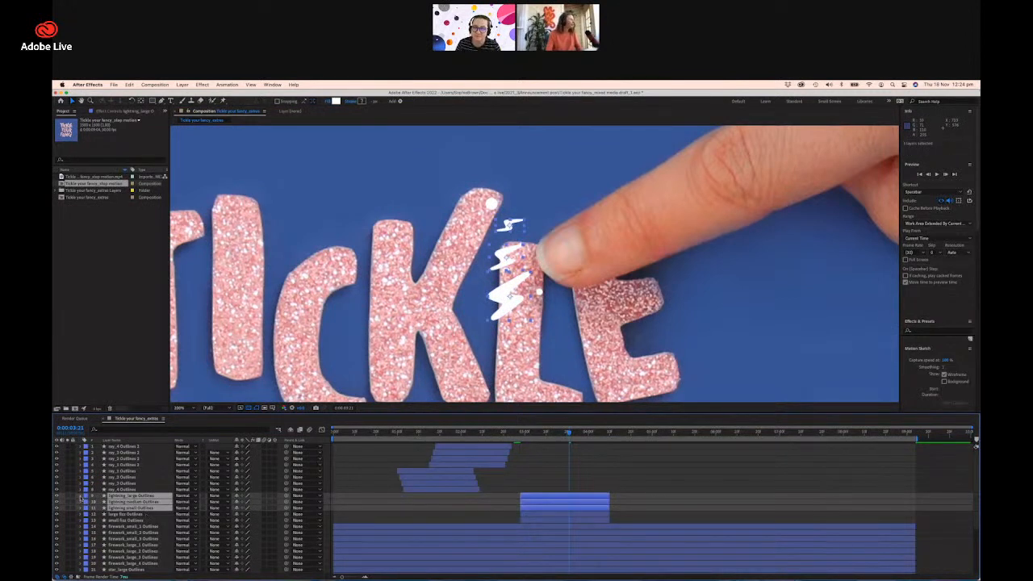
click(82, 496)
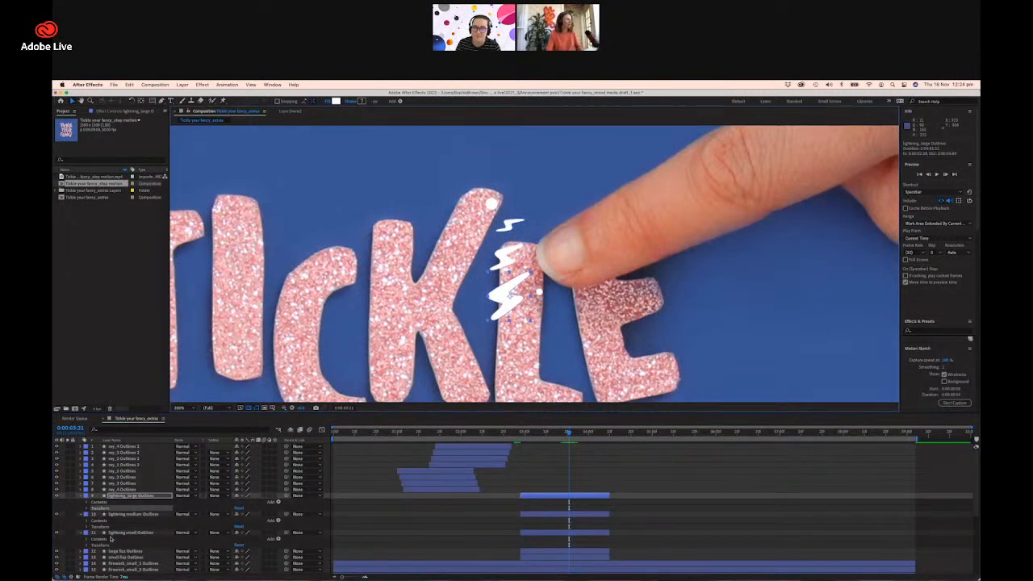
click(86, 509)
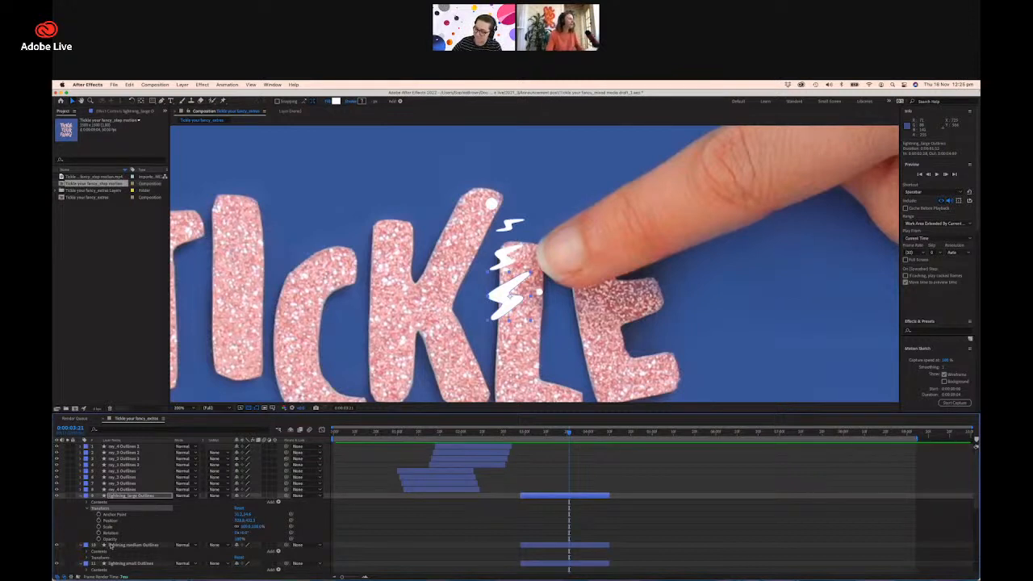
Nudge the large and medium bolts slightly down, and place the small bolt and large dot between the tops of K and L.
drag(501, 301, 503, 306)
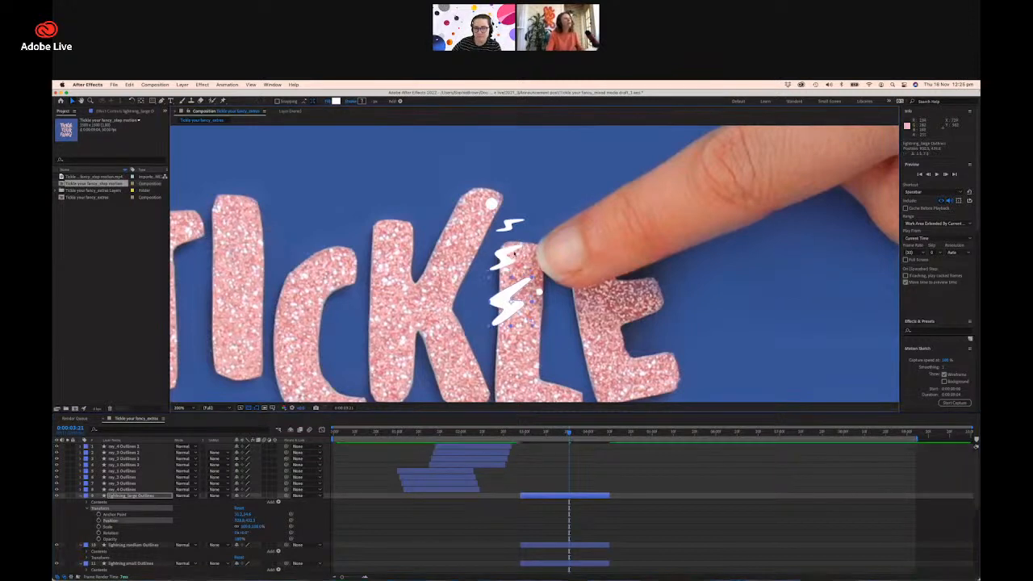
drag(506, 257, 510, 262)
drag(514, 223, 493, 250)
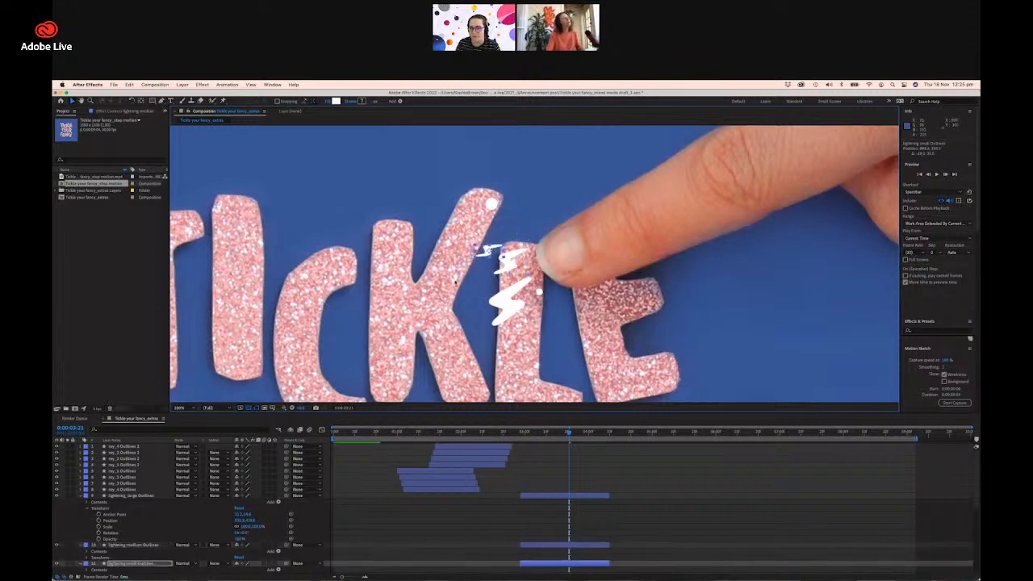
scroll(143, 533, down, 1)
drag(491, 203, 513, 225)
drag(538, 292, 541, 292)
click(511, 225)
drag(513, 225, 515, 227)
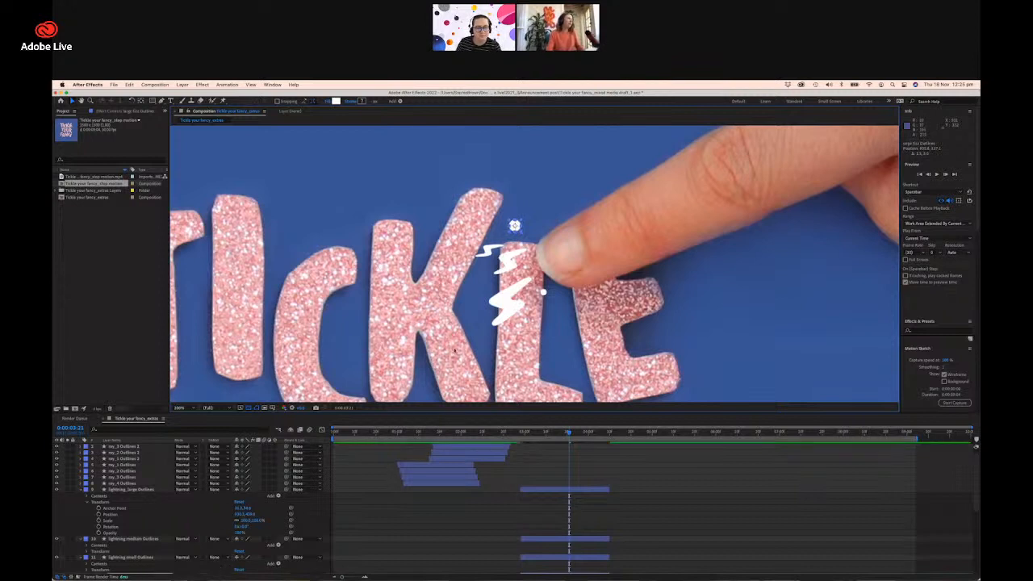
Keyframe the large lightning bolt's Scale at 100% at 3:19 and at 0% at 3:13.
click(122, 557)
scroll(121, 557, down, 1)
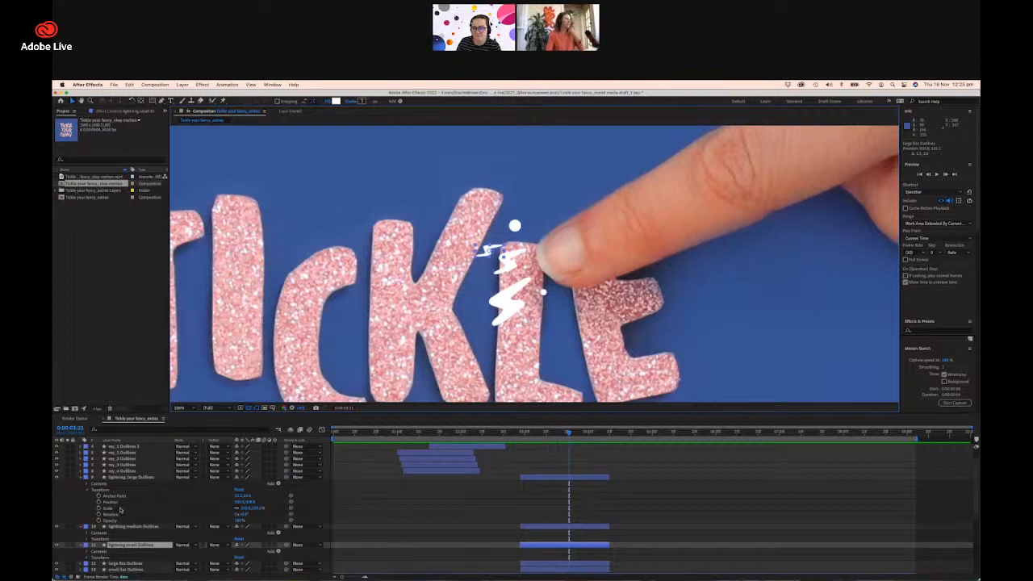
click(546, 277)
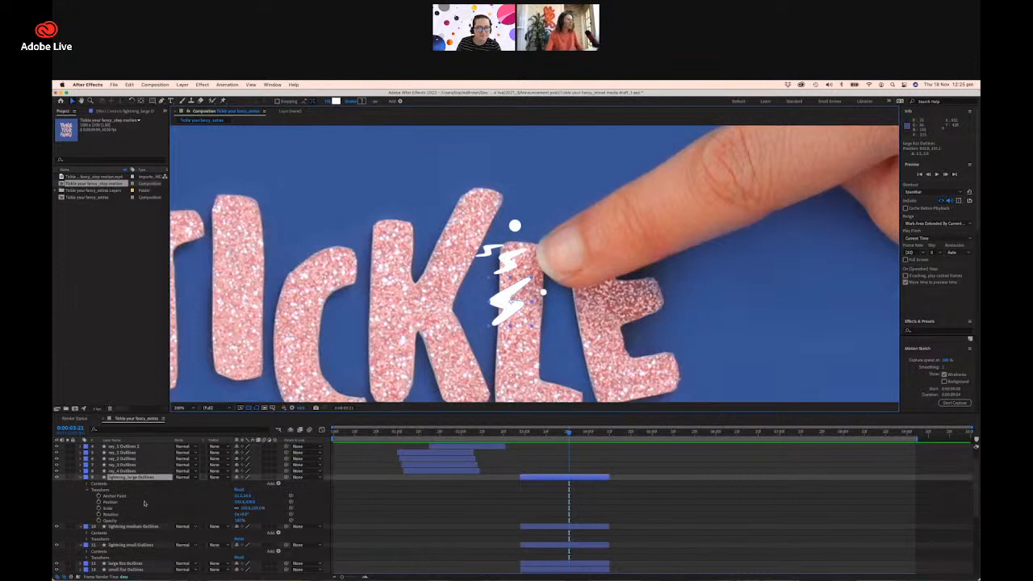
mouse_move(556, 436)
mouse_down()
mouse_move(502, 436)
mouse_move(607, 447)
mouse_move(517, 451)
mouse_move(563, 453)
mouse_up()
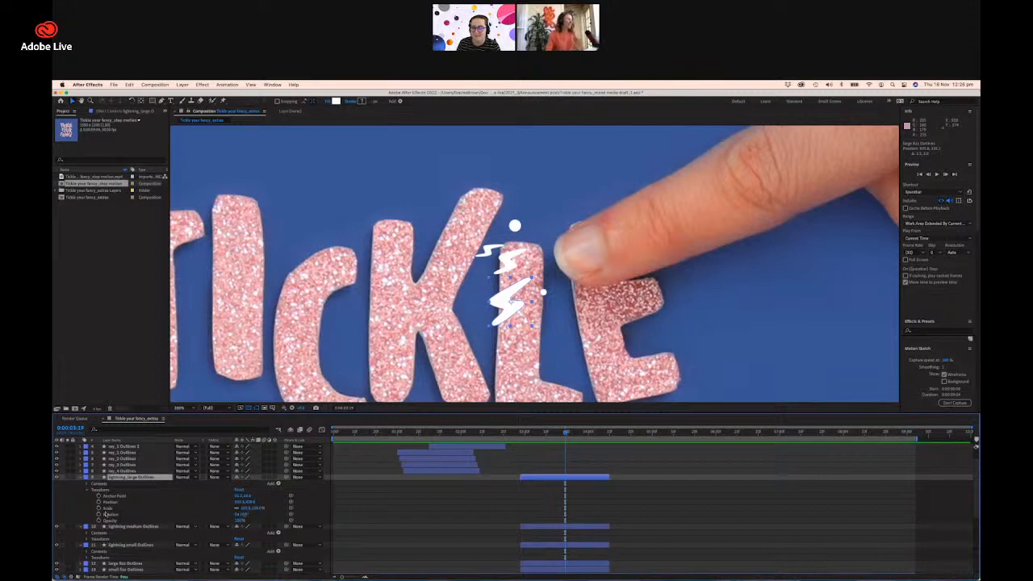
click(106, 509)
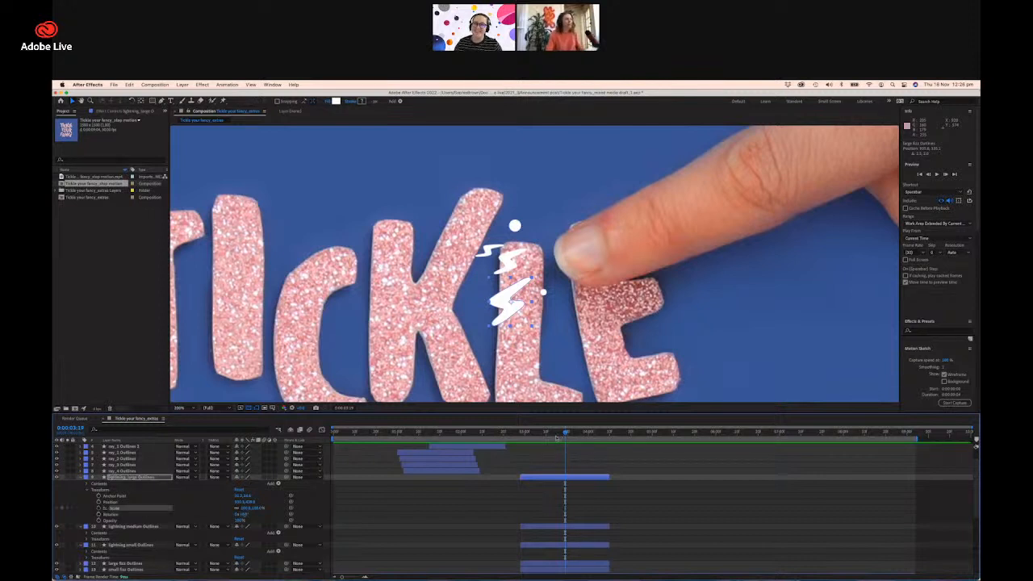
drag(557, 437, 552, 433)
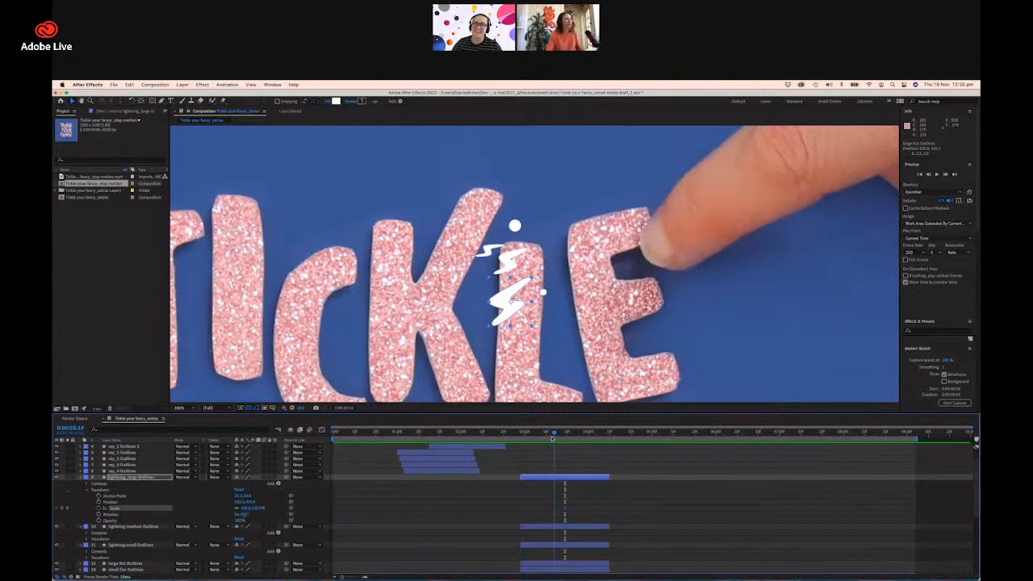
click(247, 508)
text(0)
key(Return)
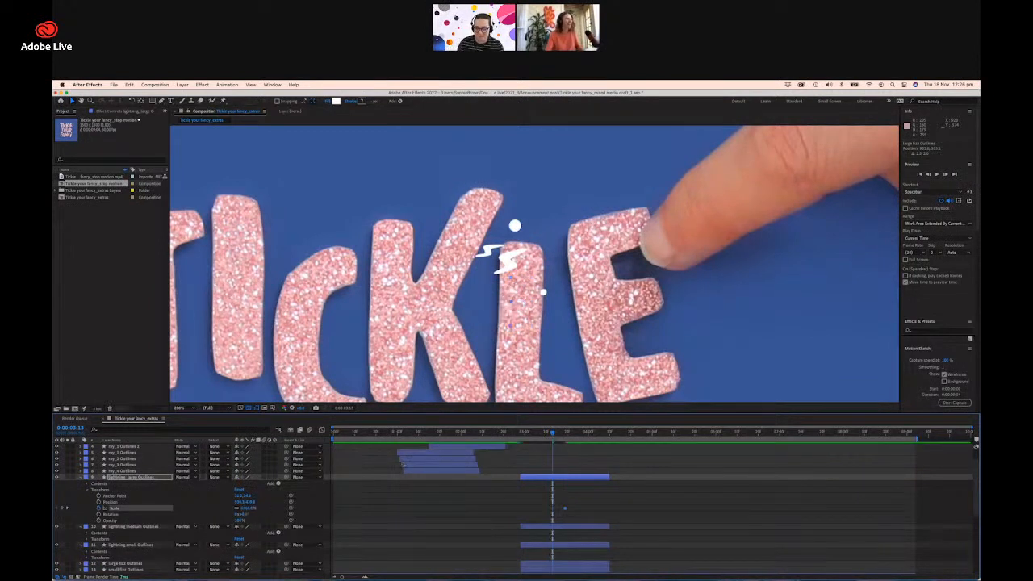
Move the large lightning bolt's anchor point to its upper-right tip and scrub through its growth.
drag(554, 434, 565, 436)
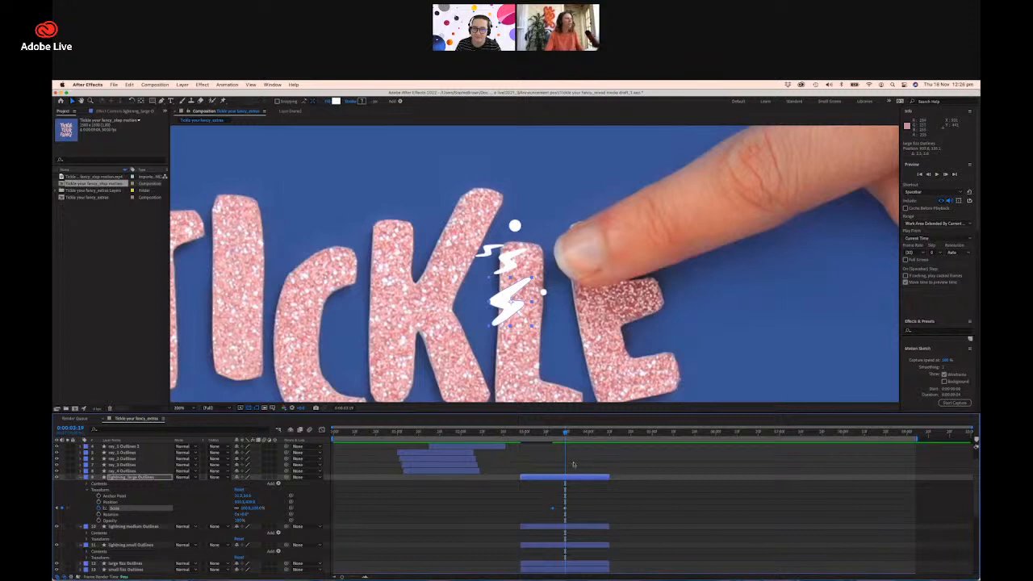
mouse_move(565, 434)
mouse_down()
mouse_move(548, 433)
mouse_move(566, 435)
mouse_up()
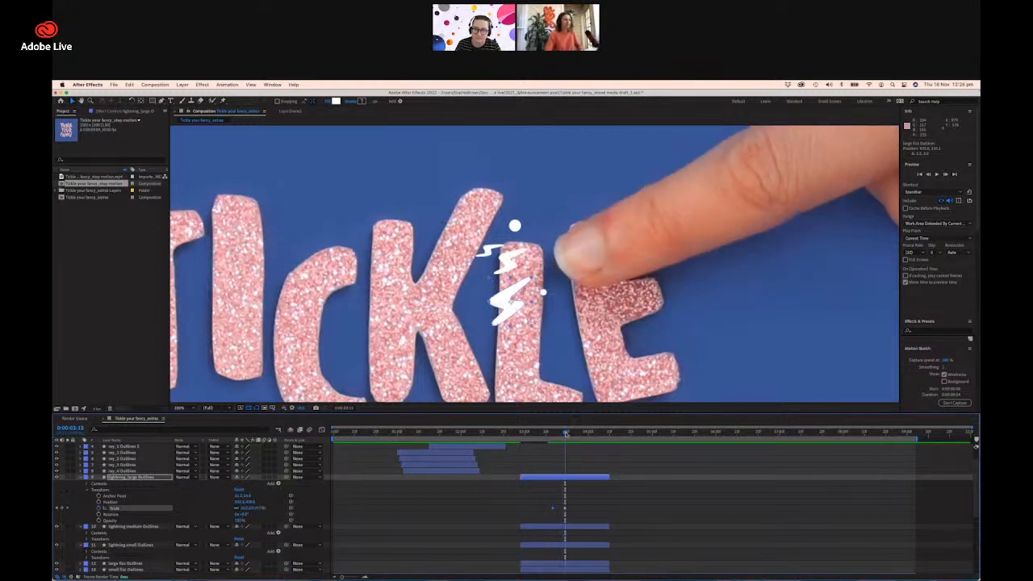
click(516, 292)
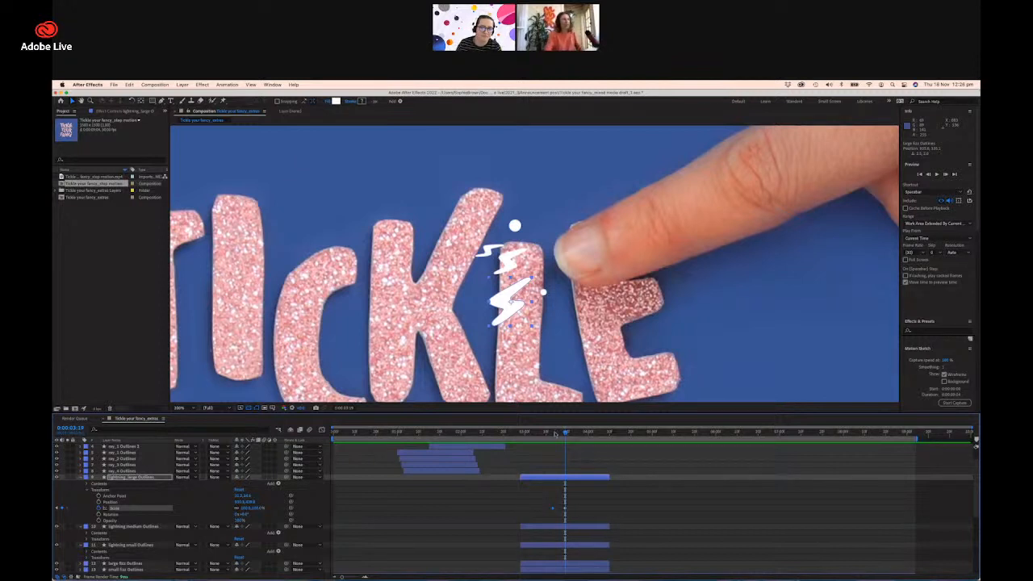
drag(565, 434, 568, 437)
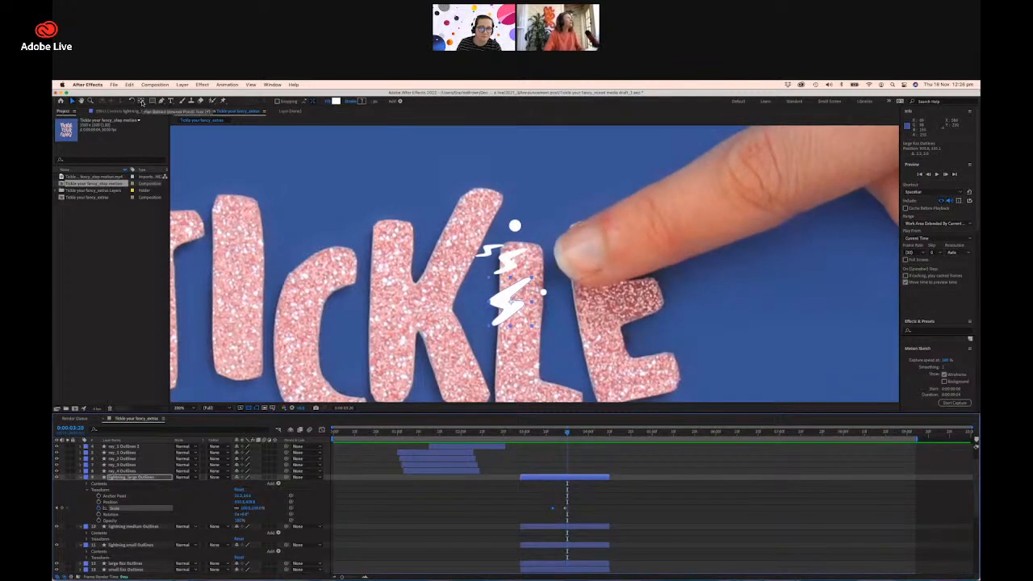
click(142, 103)
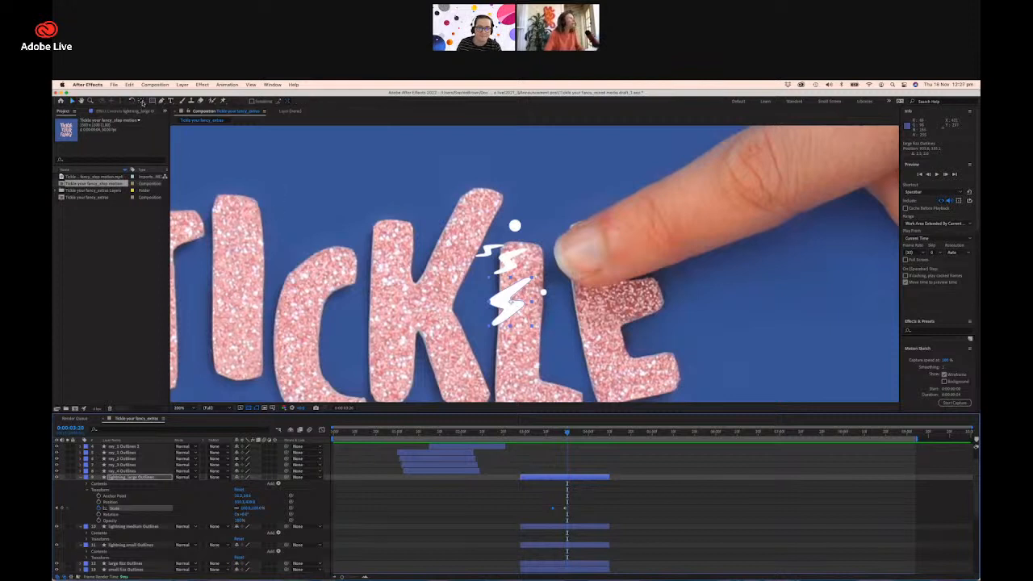
drag(519, 305, 533, 283)
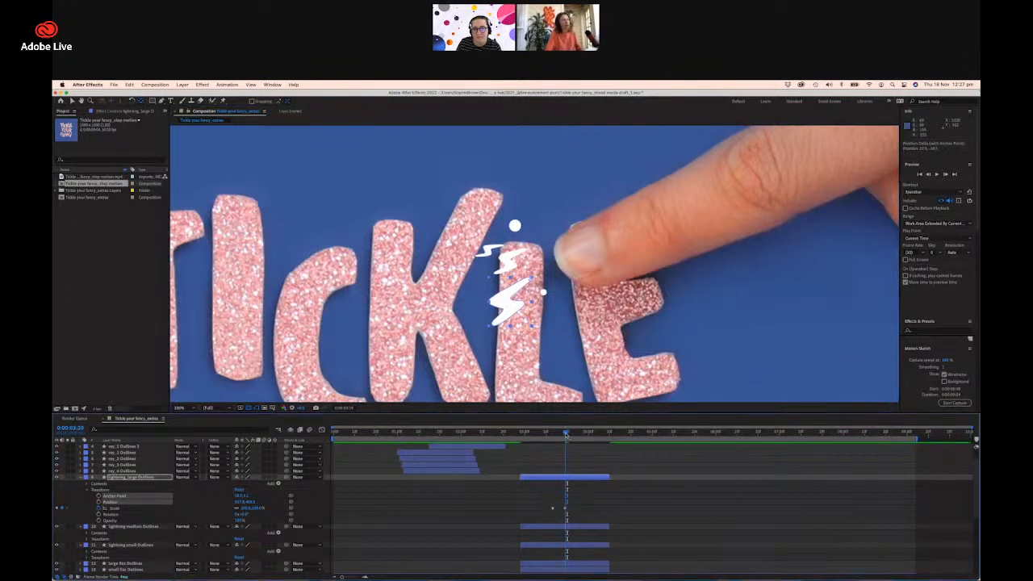
click(555, 434)
drag(555, 436, 565, 439)
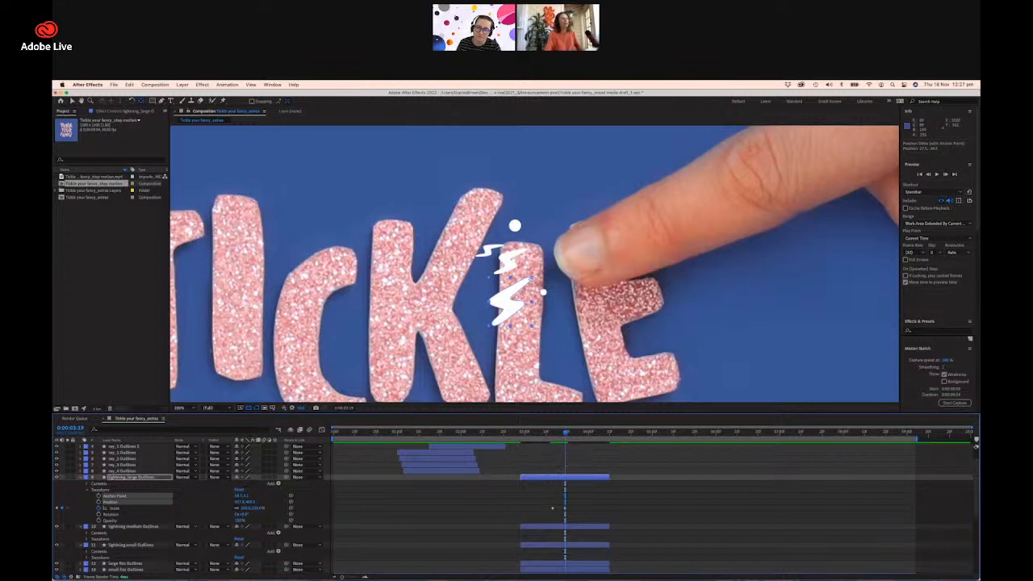
Try shrinking the large lightning bolt back with a 0% Scale keyframe at about 3:24, and scrub the result.
drag(554, 438, 575, 439)
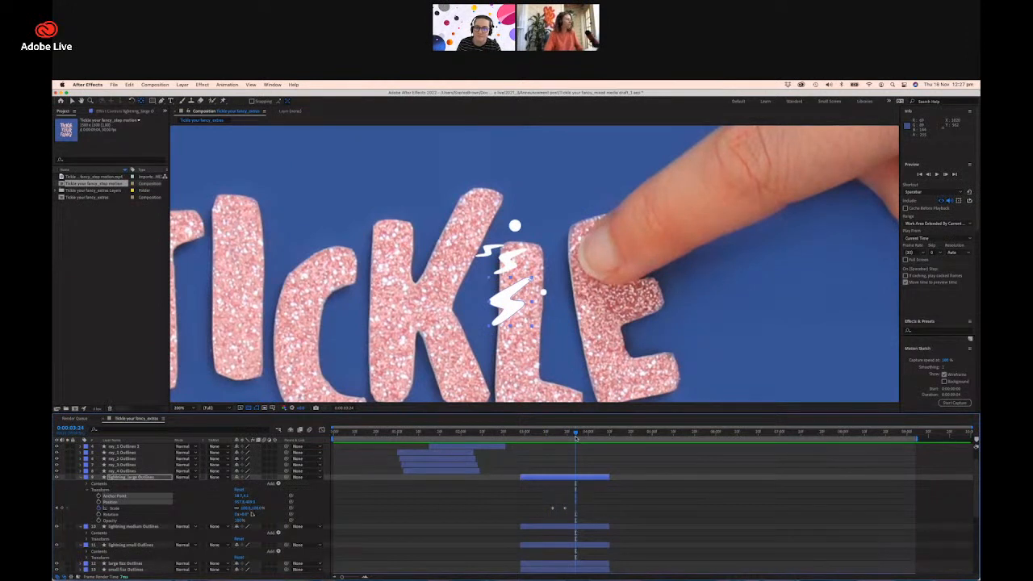
click(246, 508)
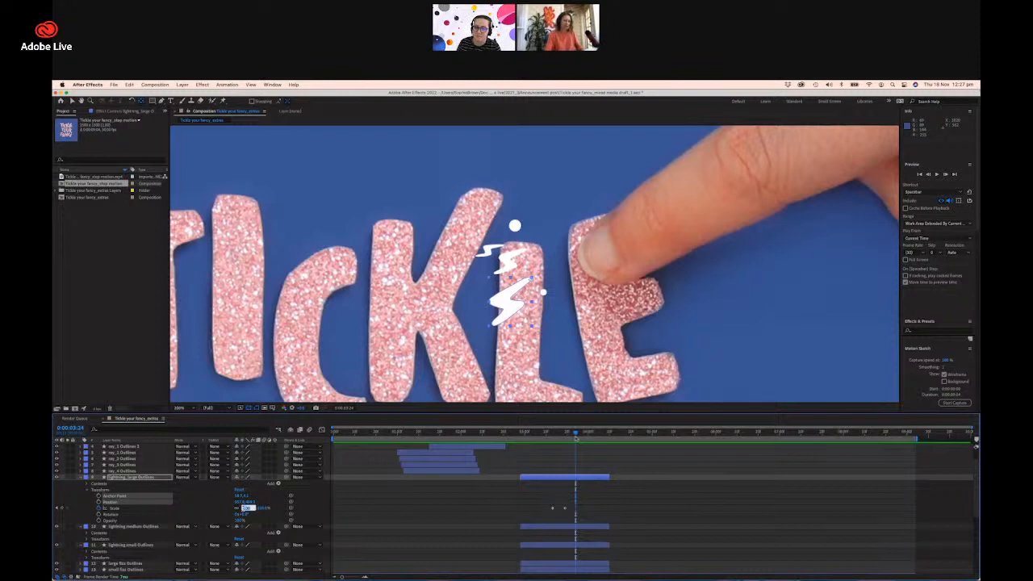
text(0)
key(Return)
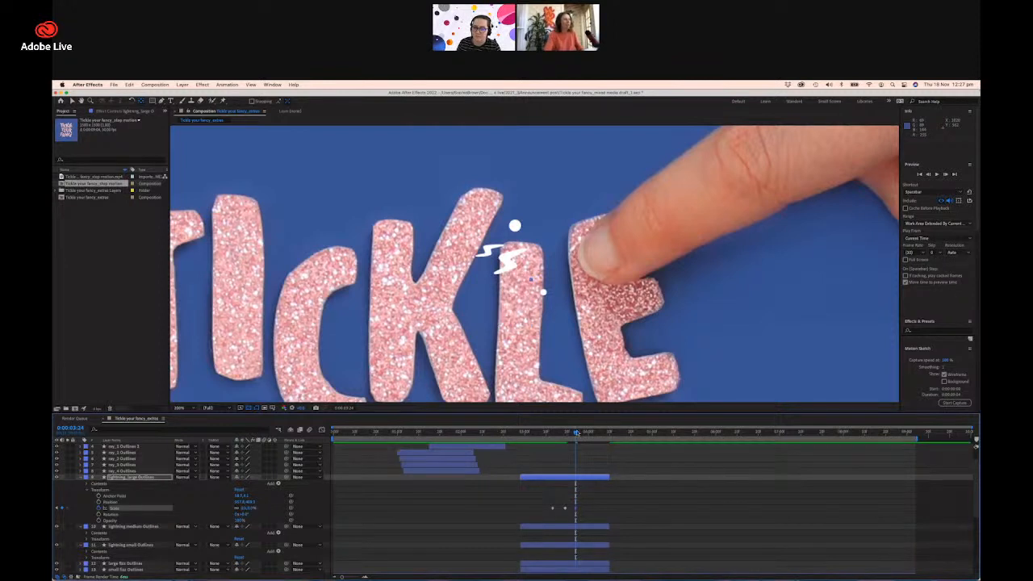
drag(575, 433, 569, 436)
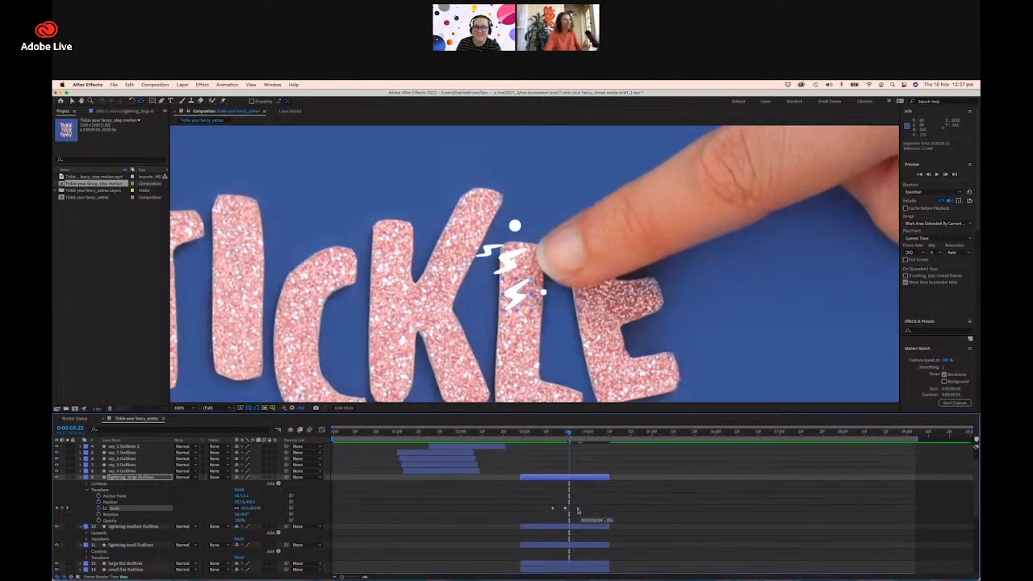
click(565, 436)
drag(565, 437, 565, 436)
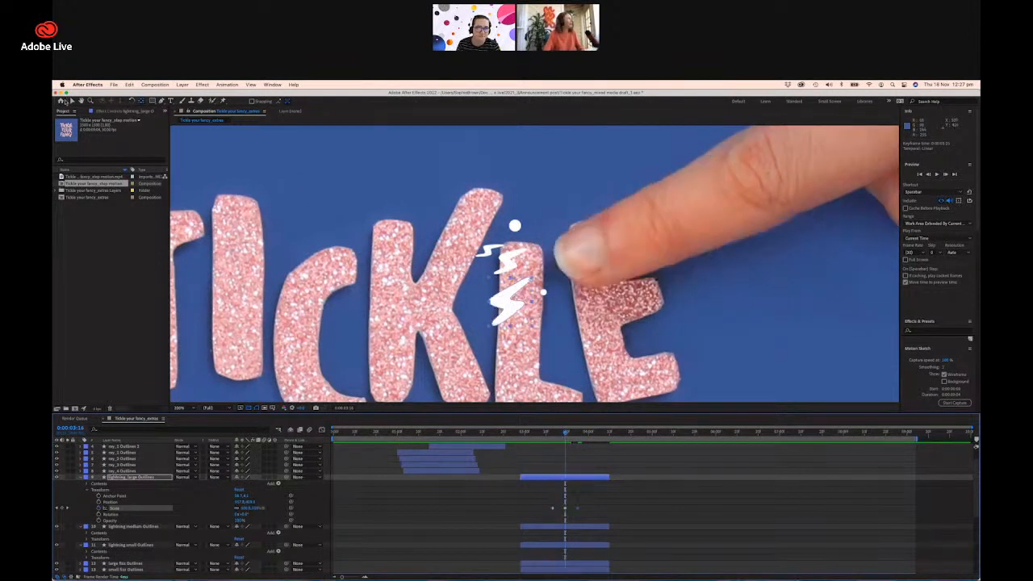
Move the large lightning bolt slightly right and up on the L at 3:19 and start Position keyframes there.
click(71, 101)
drag(517, 311, 523, 306)
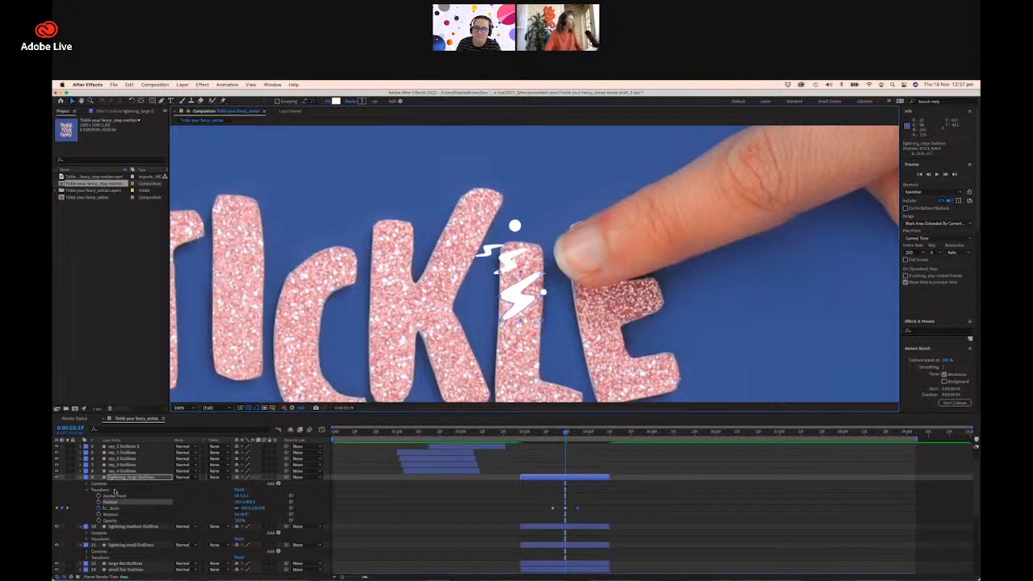
click(100, 502)
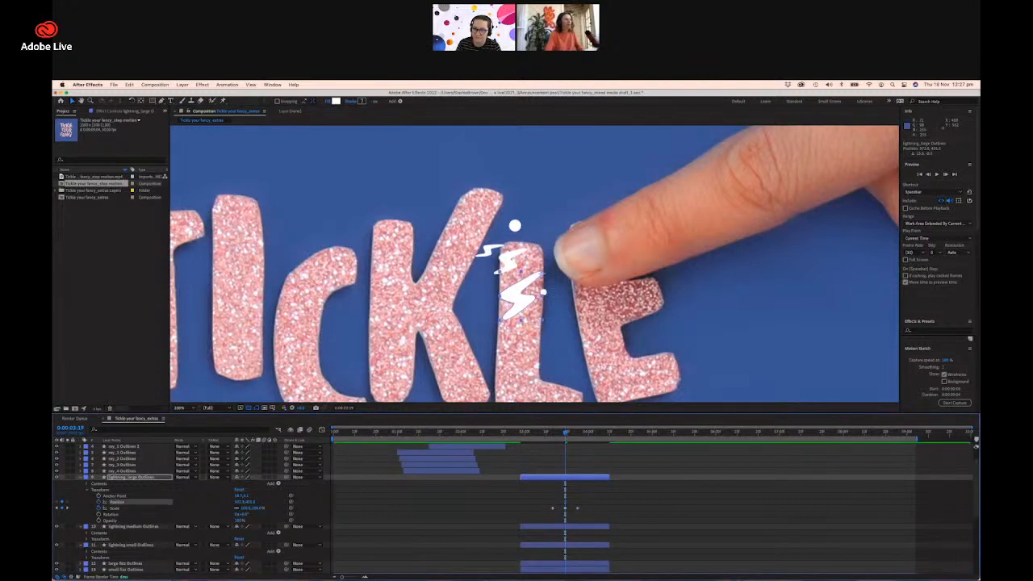
Advance to 3:23 and move the shrinking large bolt down and left to set a second Position keyframe.
key(super+Right)
key(super+Right)
key(super+Right)
key(super+Right)
key(super+Right)
key(super+Left)
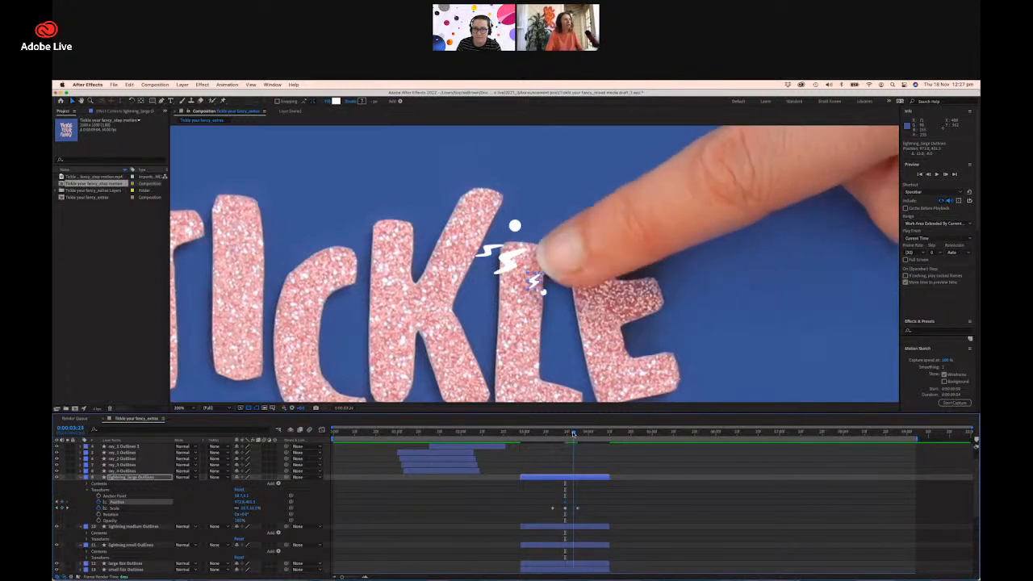
drag(536, 279, 511, 296)
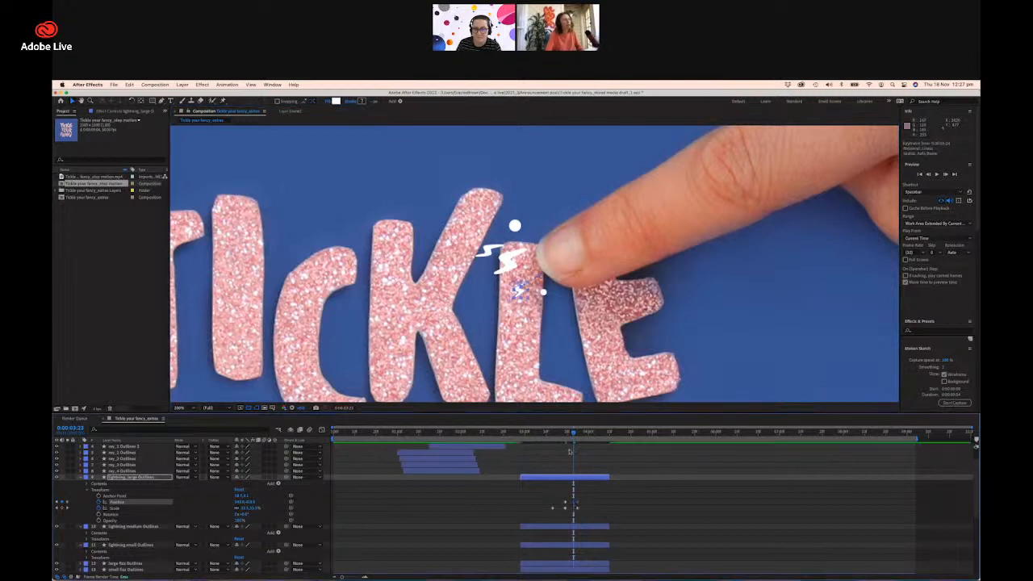
Try the large bolt's end Position keyframe at about 4 seconds, and scrub and play the movement.
mouse_move(575, 435)
mouse_down()
mouse_move(565, 434)
mouse_move(578, 434)
mouse_up()
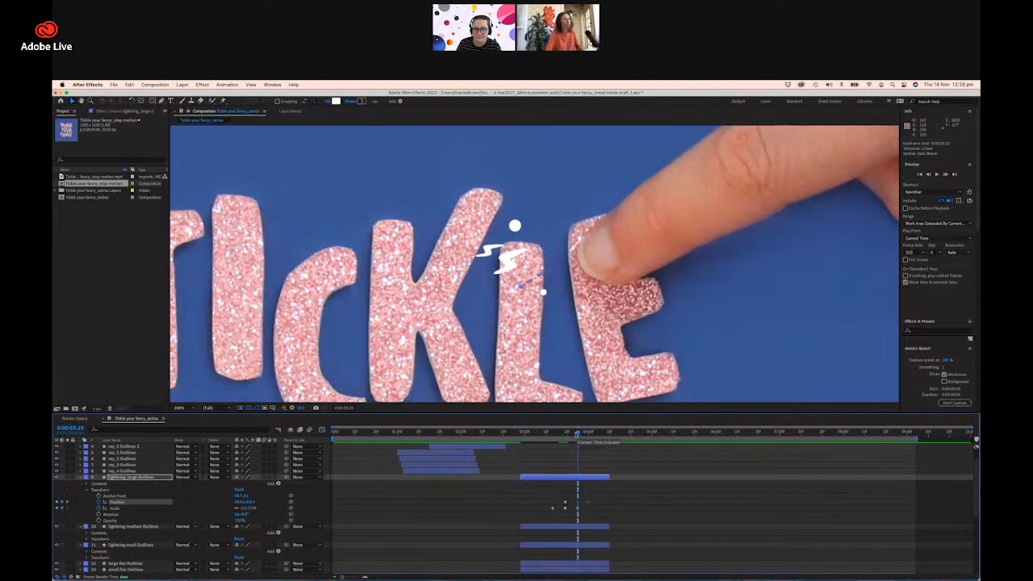
drag(576, 435, 553, 439)
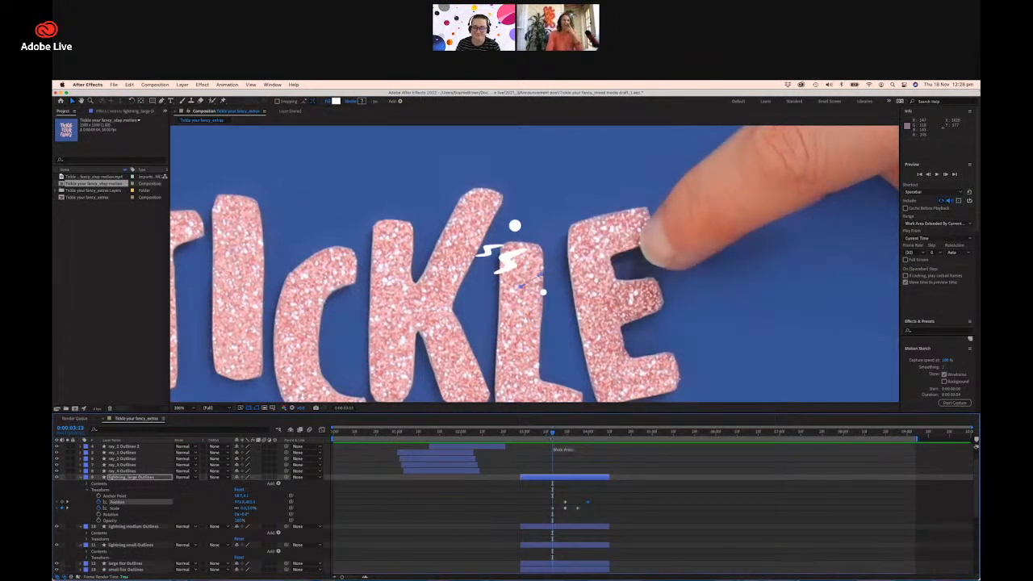
drag(555, 440, 565, 433)
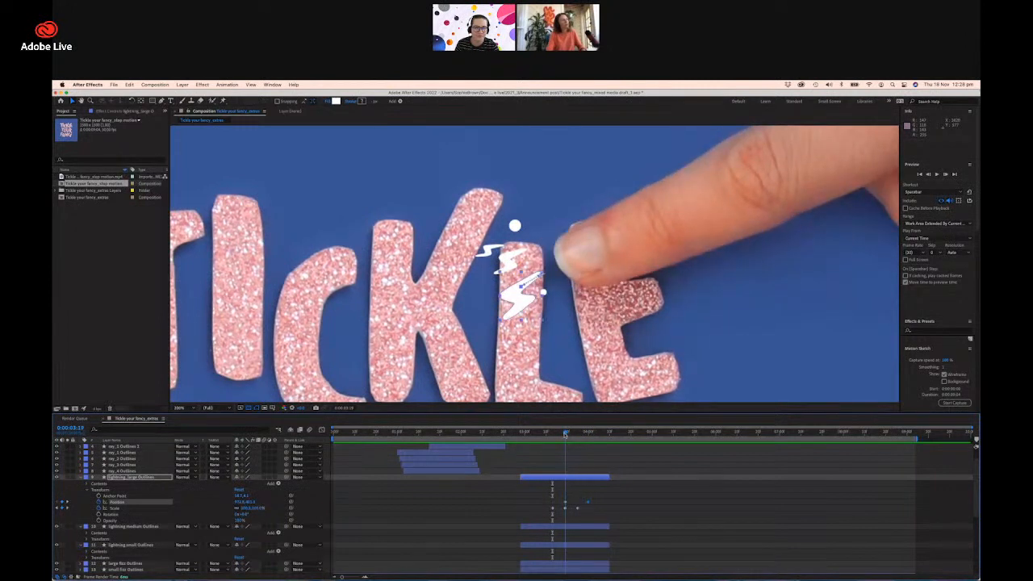
key(space)
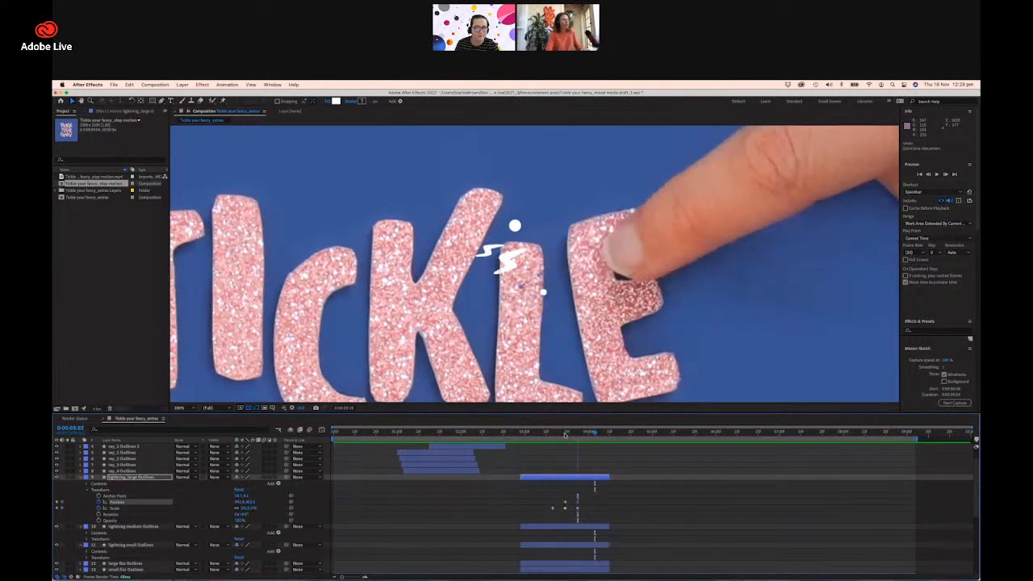
Undo the large lightning bolt's Position keyframes, its shift on the L and its closing 0% Scale keyframe.
key(super+z)
key(super+z)
key(super+z)
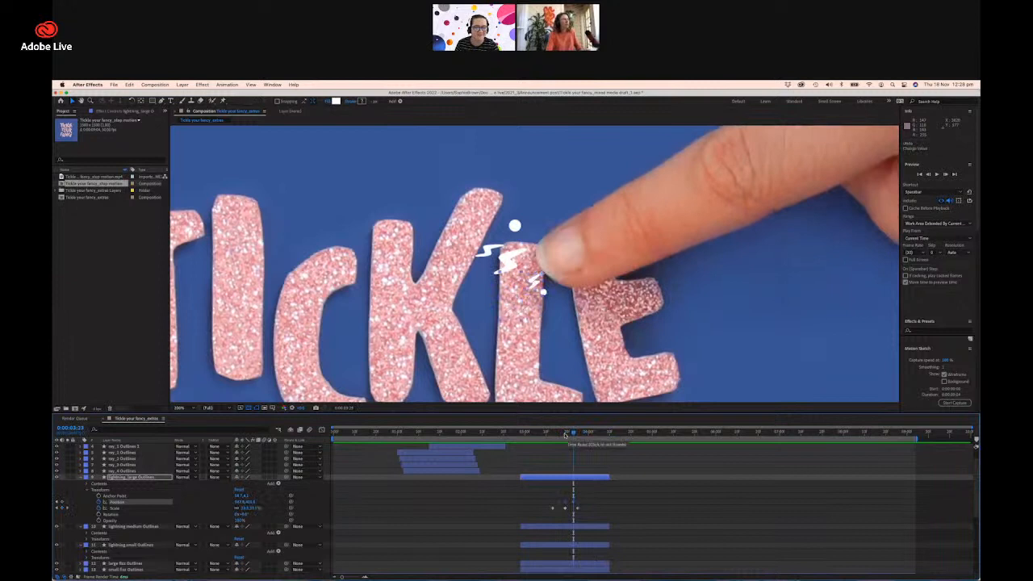
key(super+z)
key(super+z)
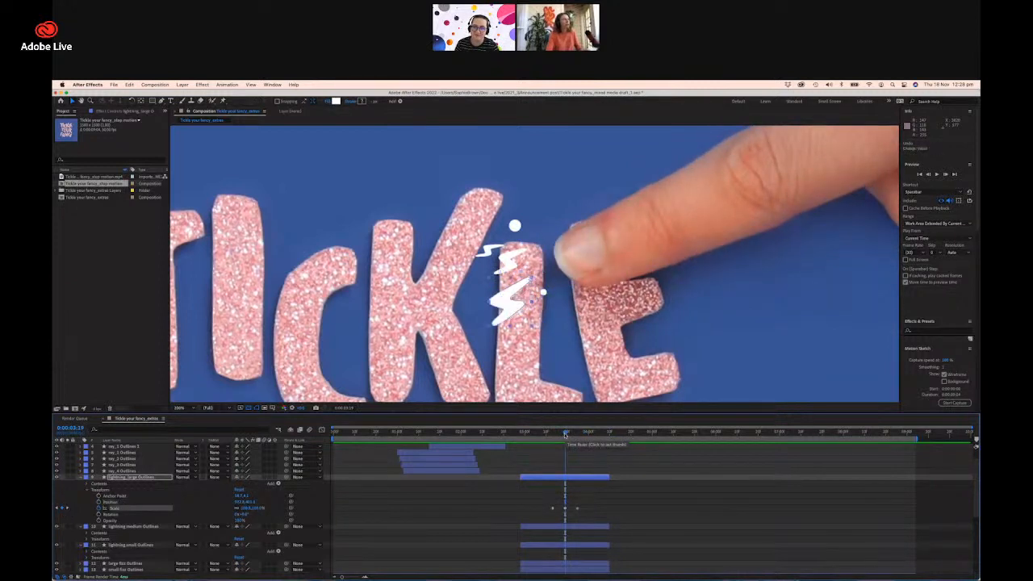
key(super+z)
key(super+z)
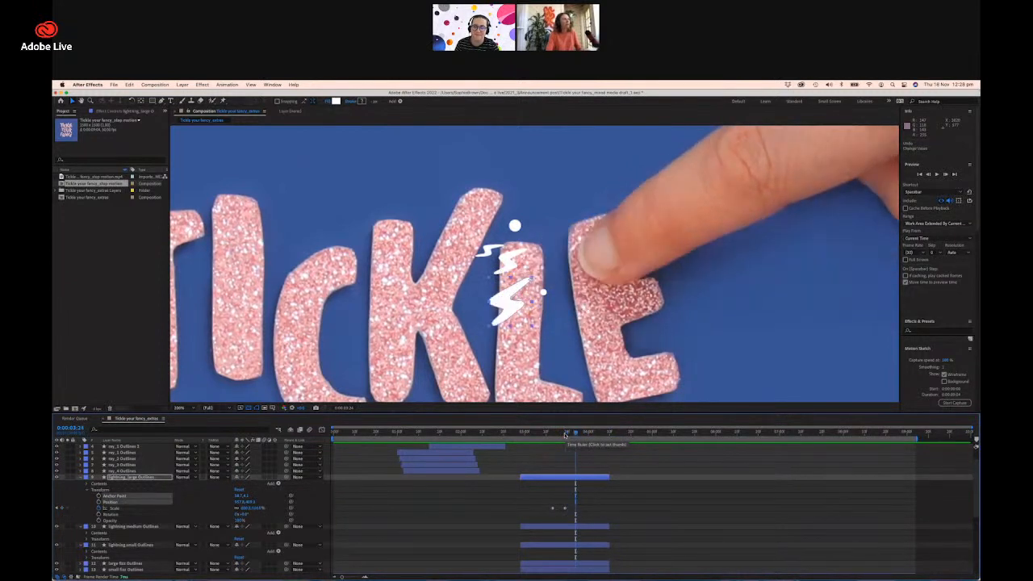
Add a closing 0% Scale keyframe to the large lightning bolt at 3:25.
click(565, 434)
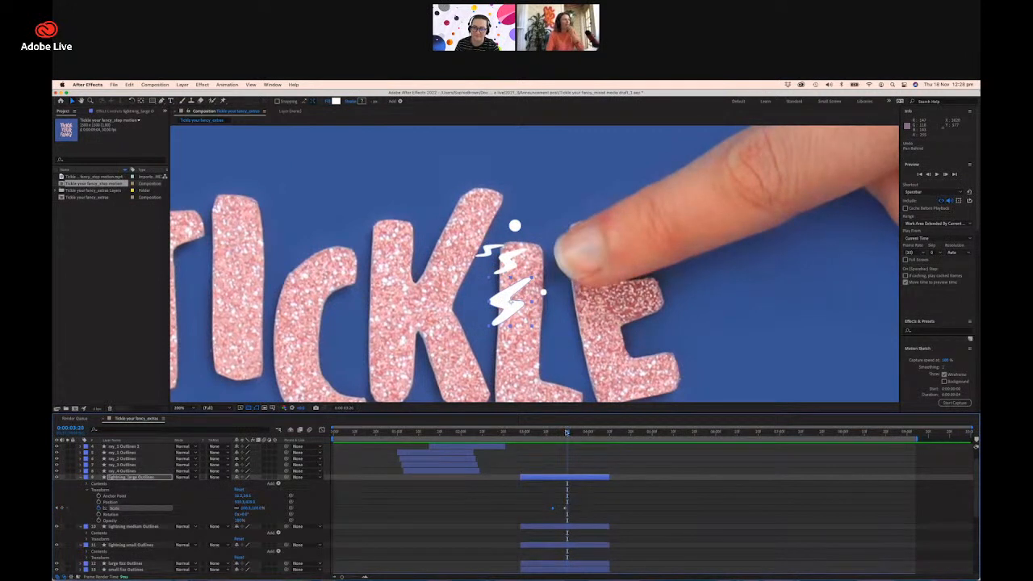
mouse_move(566, 433)
mouse_down()
mouse_move(554, 434)
mouse_move(577, 434)
mouse_up()
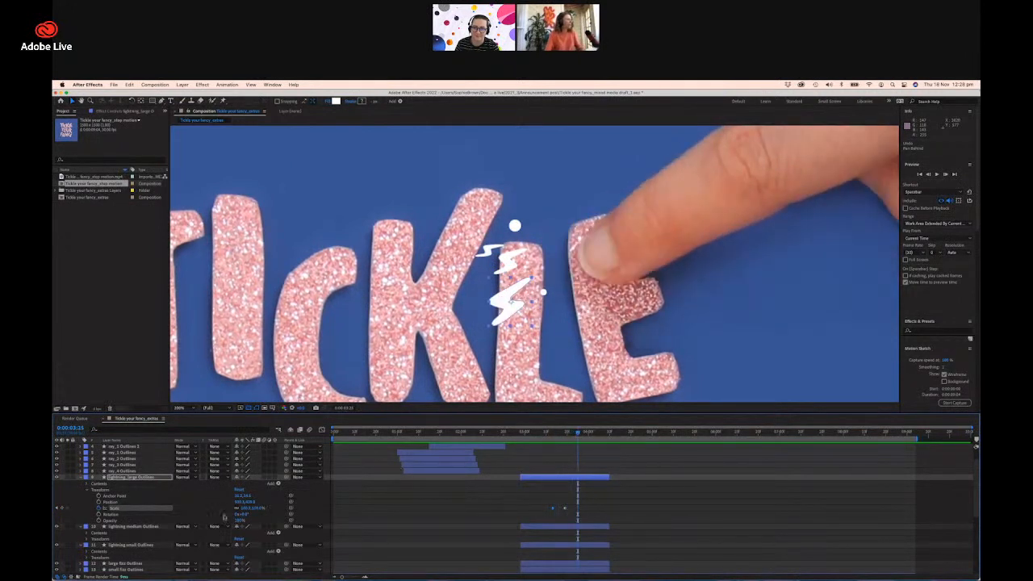
click(247, 509)
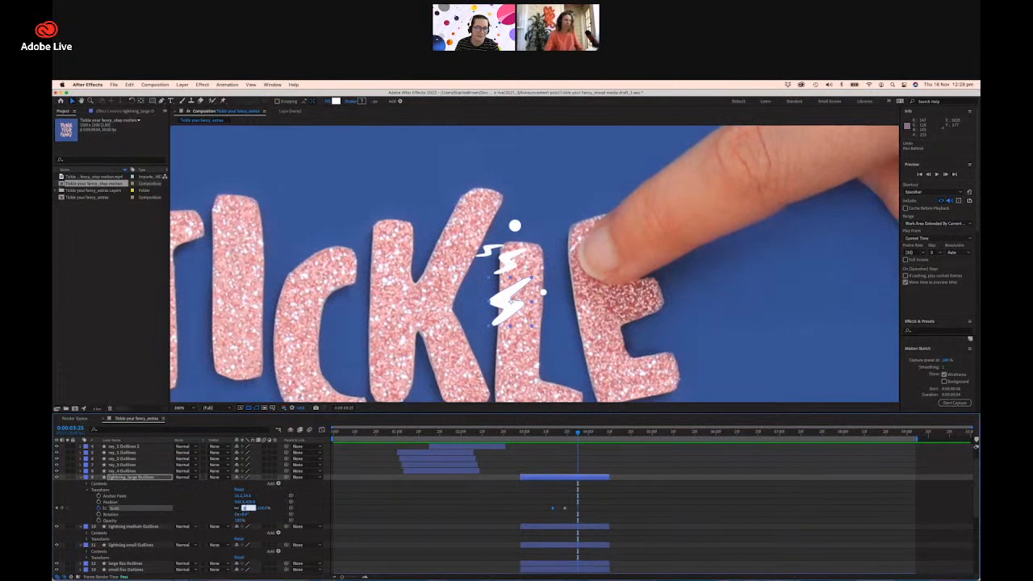
text(0)
key(Return)
Animate the large bolt's Position from slightly up and right at 3:18 to down and left, aligning the end keyframe with the closing Scale keyframe.
mouse_move(579, 433)
mouse_down()
mouse_move(550, 434)
mouse_move(579, 434)
mouse_move(562, 436)
mouse_up()
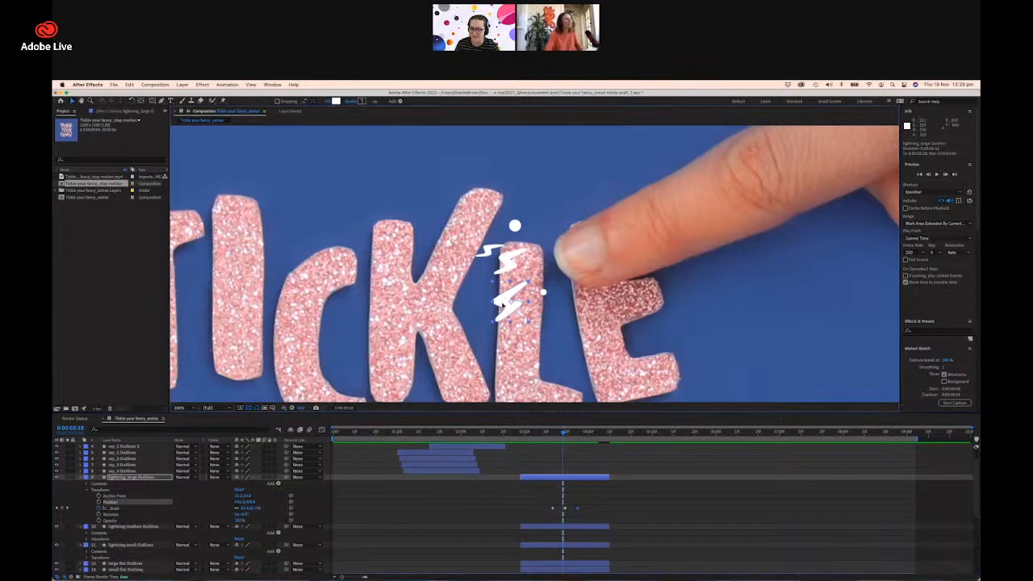
drag(505, 305, 518, 295)
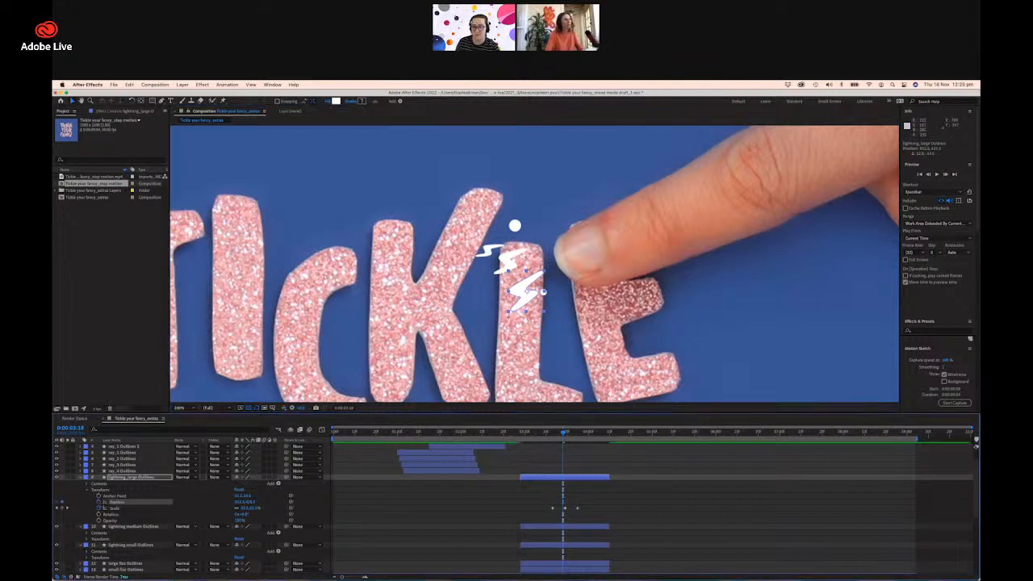
drag(563, 433, 573, 434)
drag(526, 290, 498, 310)
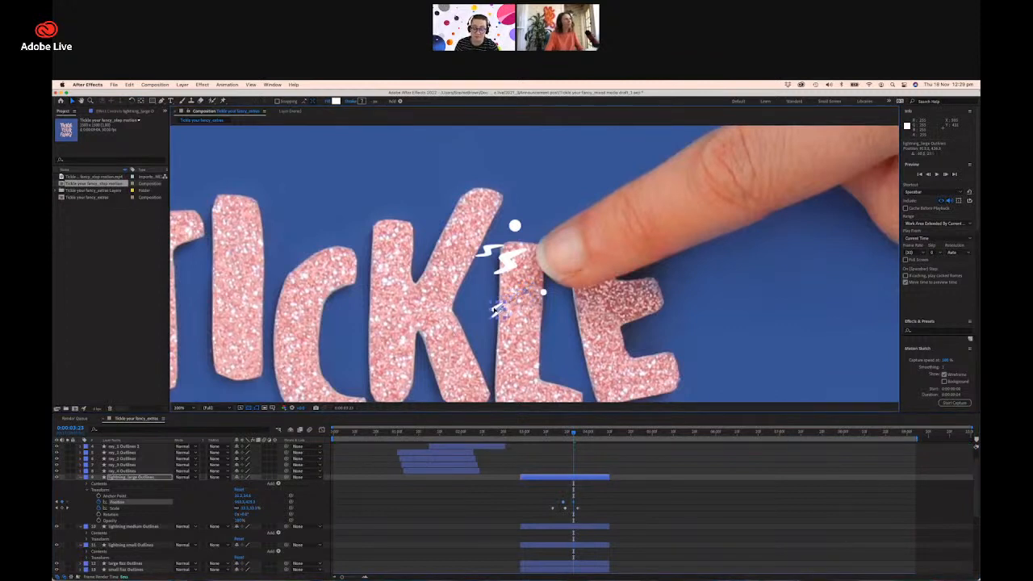
drag(573, 503, 577, 503)
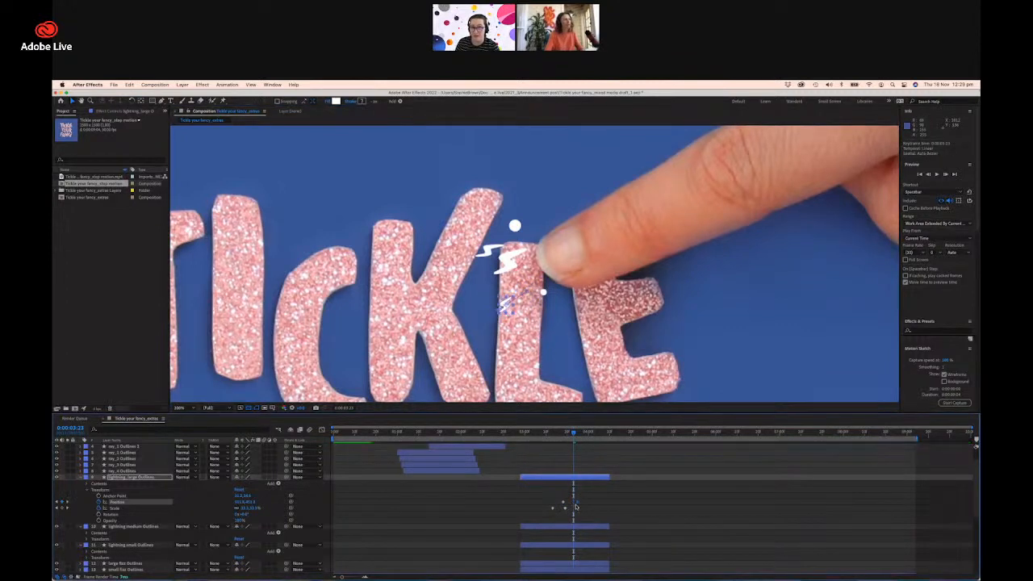
Move the large bolt's closing Position and Scale keyframes and its full-size Scale keyframe a few frames later, checking the playback.
mouse_move(567, 433)
mouse_down()
mouse_move(539, 436)
mouse_move(588, 442)
mouse_move(551, 436)
mouse_move(577, 438)
mouse_move(567, 436)
mouse_up()
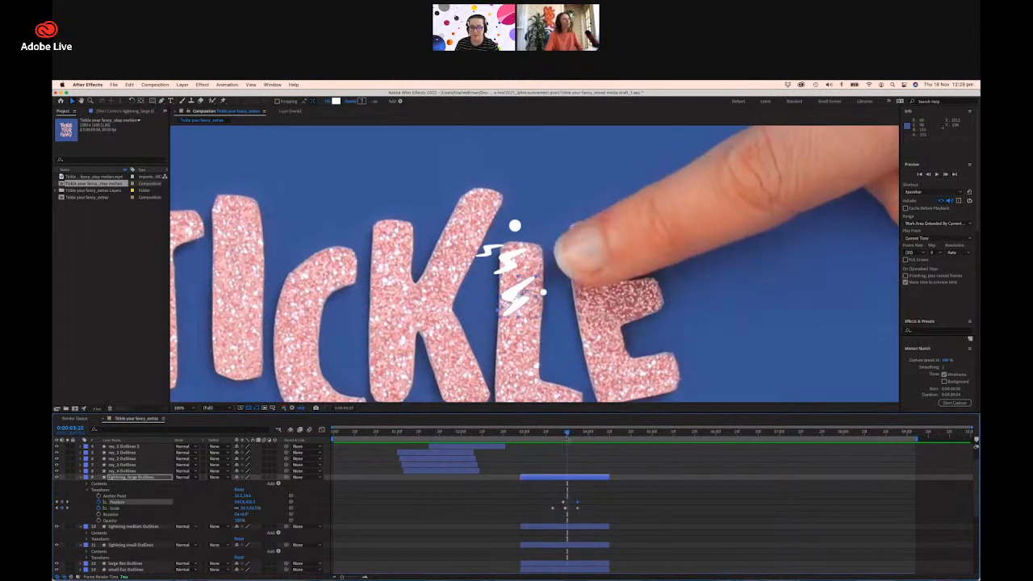
click(578, 509)
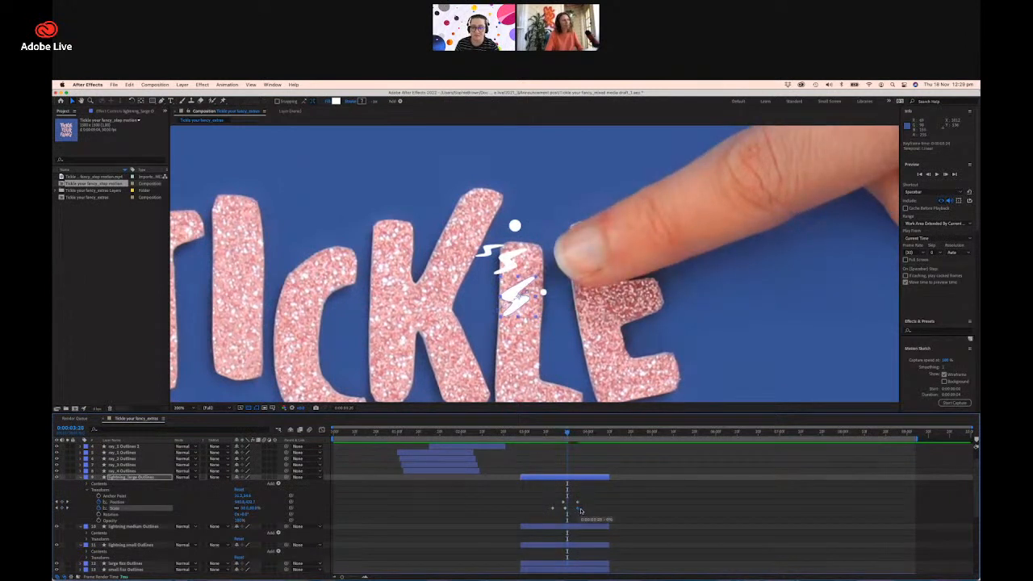
drag(582, 510, 575, 500)
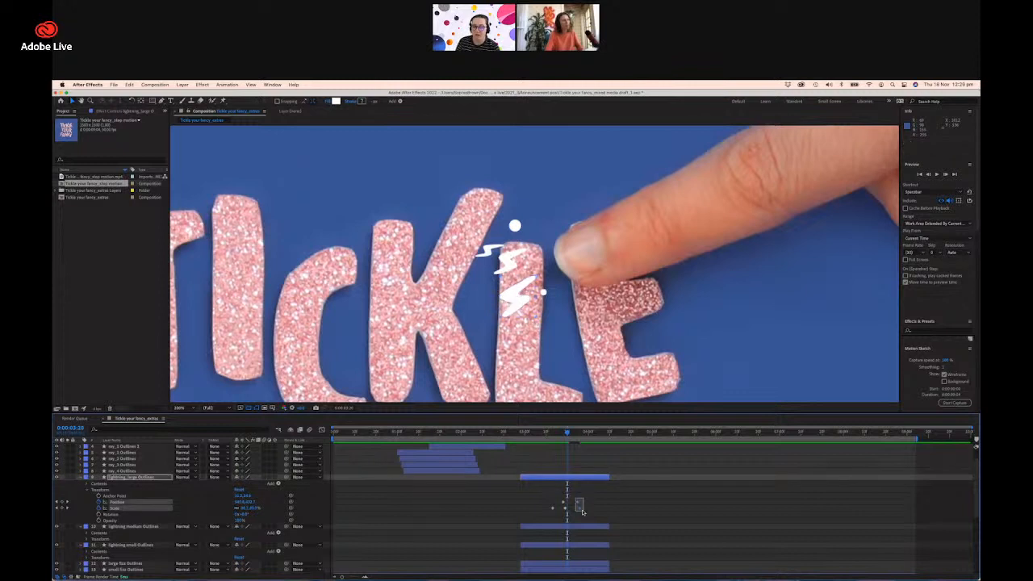
key(space)
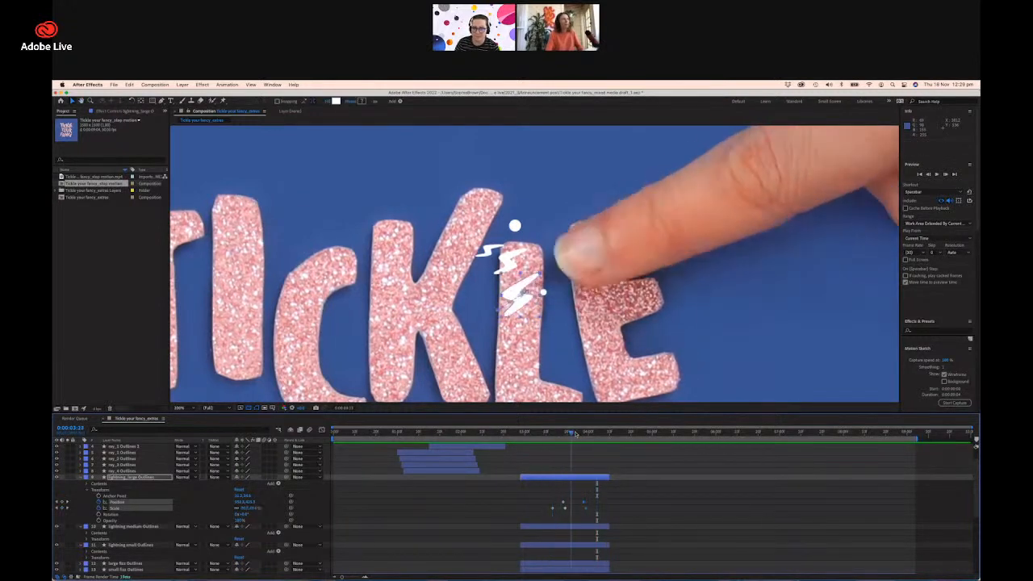
drag(567, 434, 565, 435)
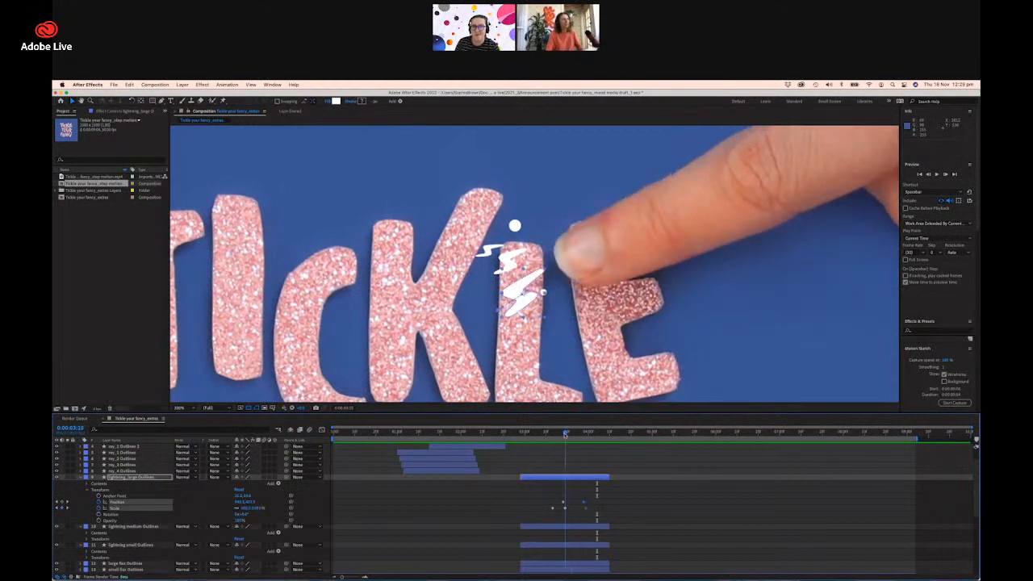
drag(564, 509, 569, 509)
Apply Easy Ease to the large bolt's Position and Scale keyframes and scrub through the movement.
drag(563, 437, 588, 434)
drag(545, 501, 593, 513)
right_click(593, 512)
mouse_move(629, 572)
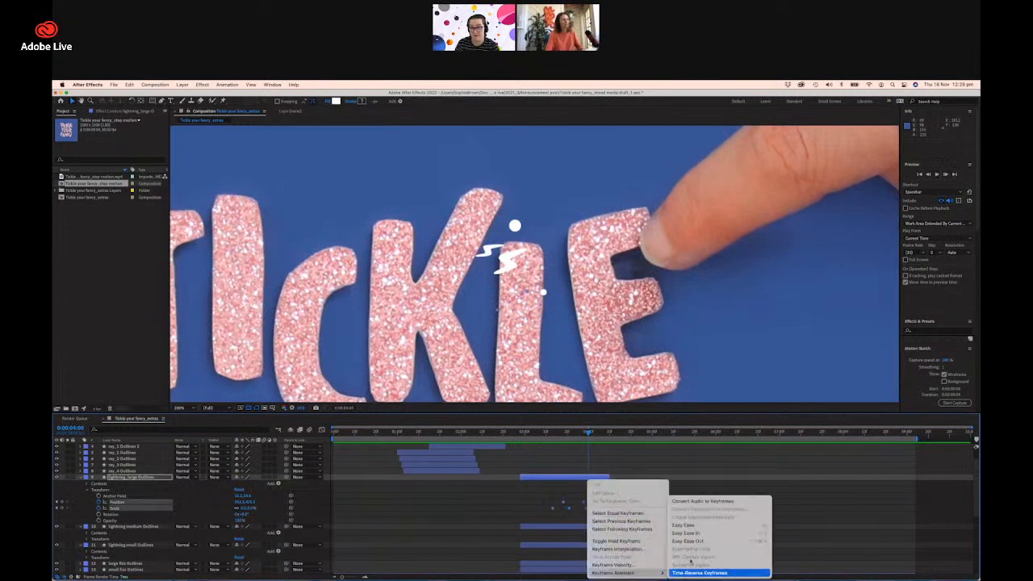
click(687, 533)
click(546, 436)
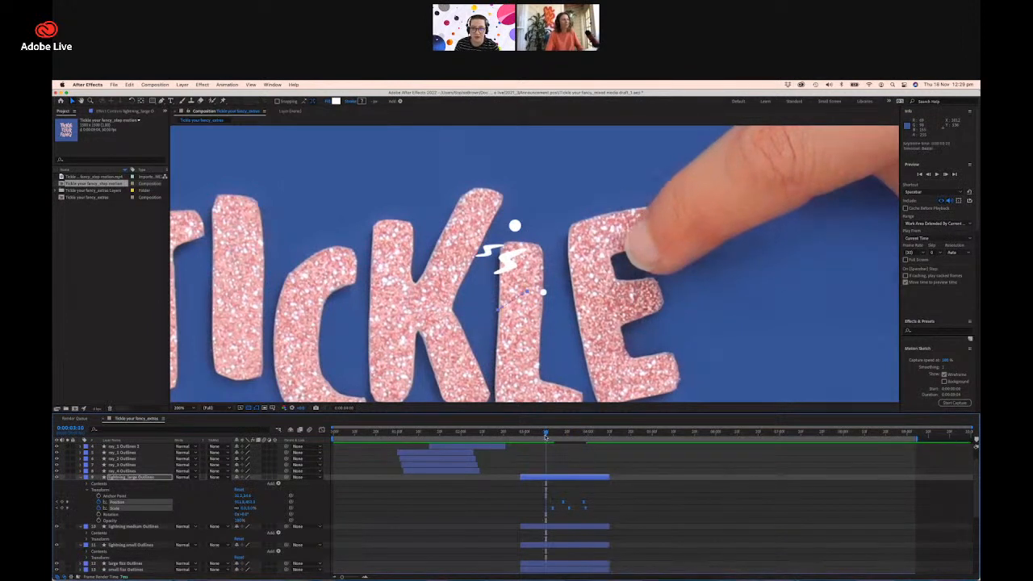
drag(545, 436, 576, 436)
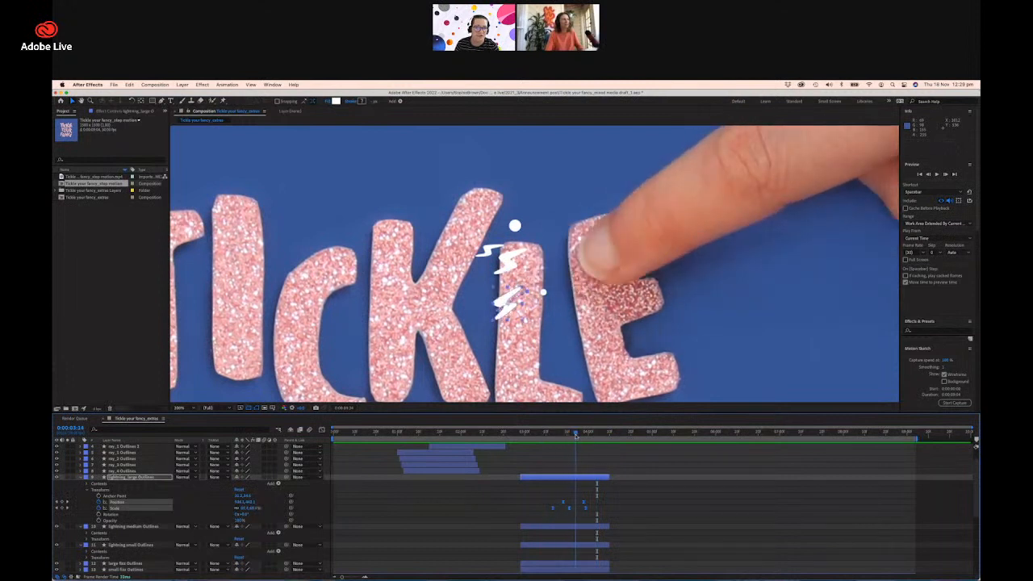
Delay the large bolt's full-size Scale keyframe to about 3:25 and both Position keyframes by a few frames, playing back each change.
click(579, 518)
drag(569, 508, 578, 513)
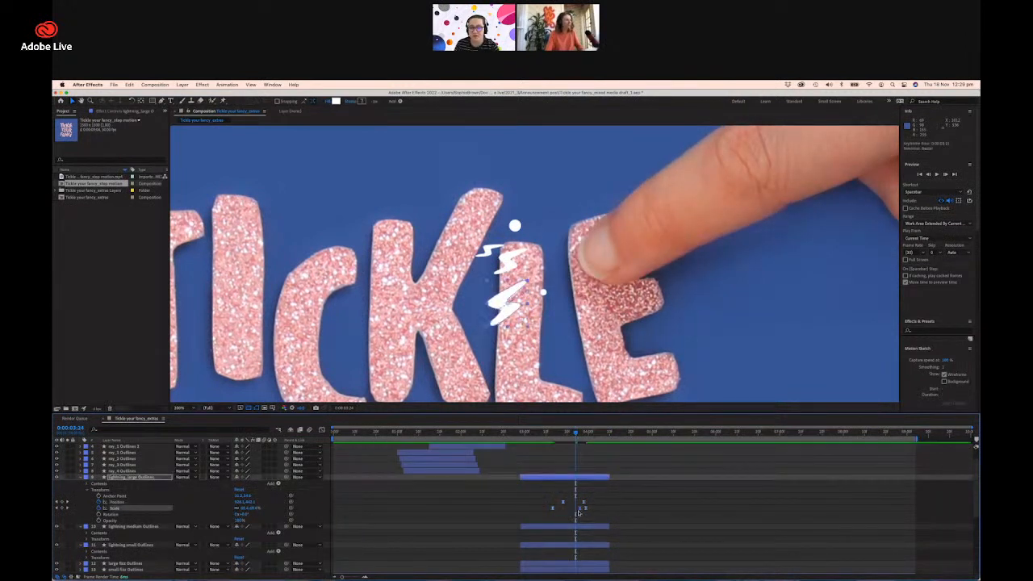
click(539, 435)
key(space)
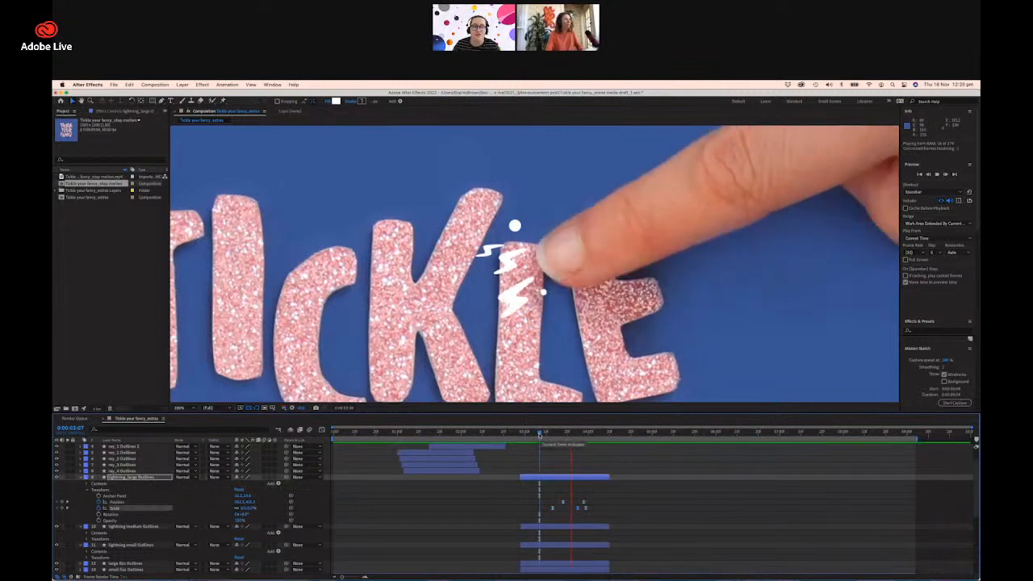
click(583, 503)
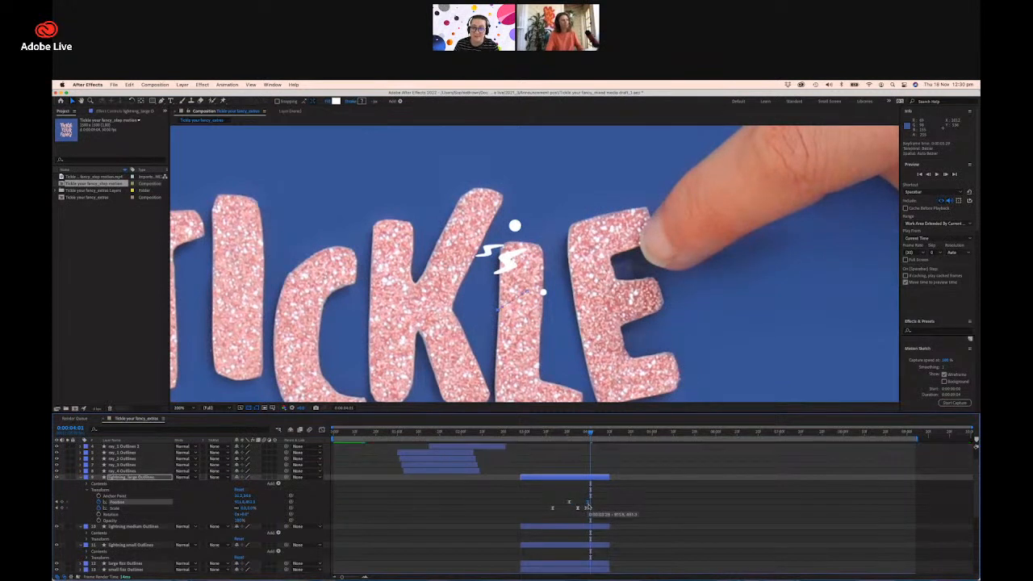
key(space)
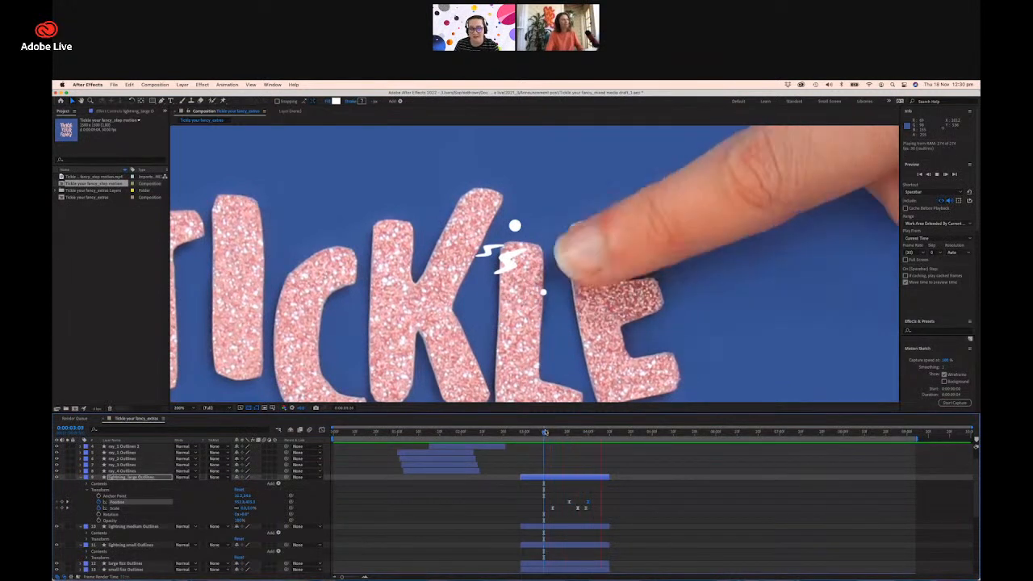
key(space)
Shift the large bolt's Position keyframes and last two Scale keyframes slightly later, ending around 4:01, and preview the motion.
mouse_move(588, 503)
mouse_down()
mouse_move(567, 499)
mouse_move(590, 511)
mouse_up()
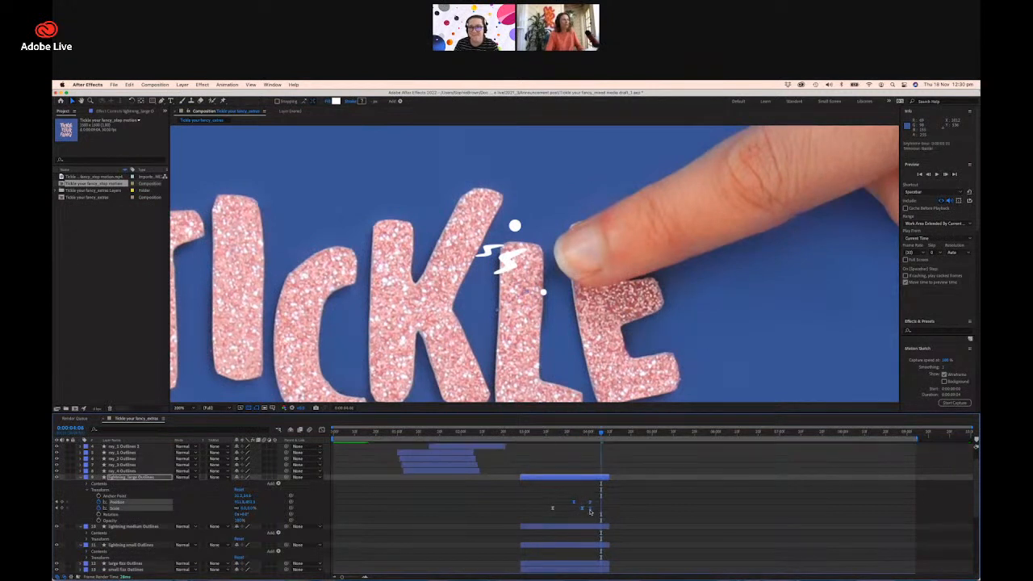
click(596, 514)
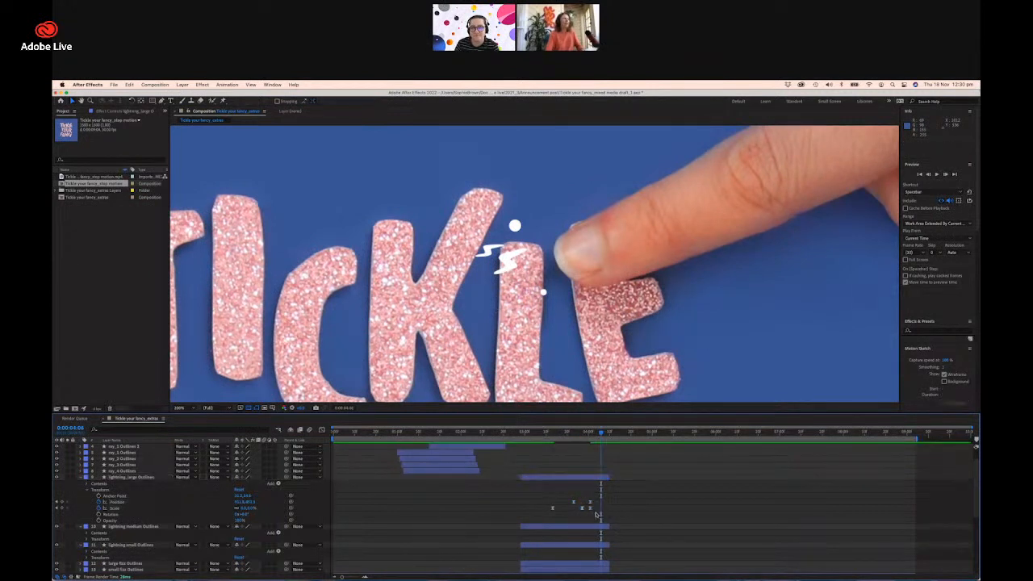
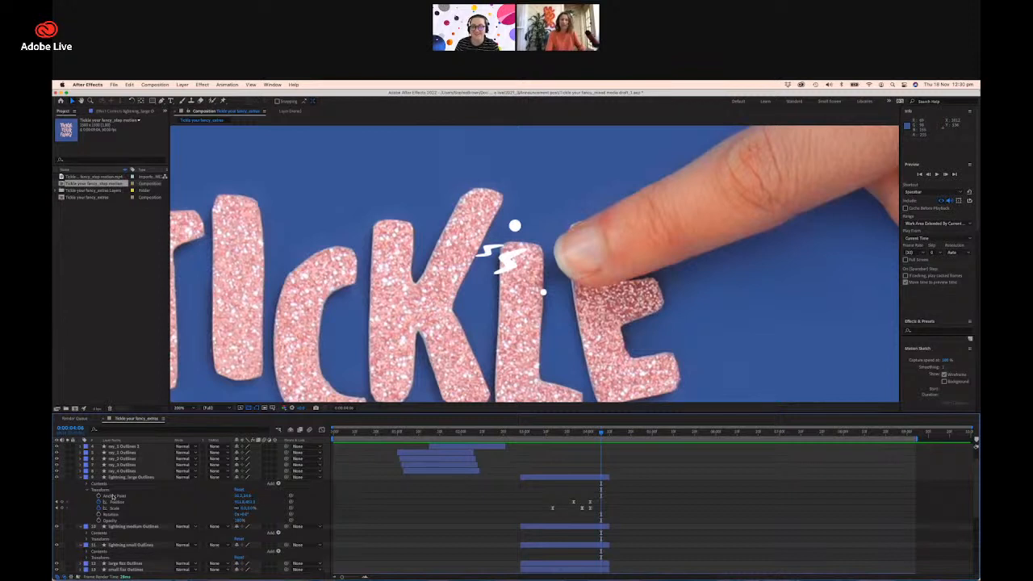
click(544, 433)
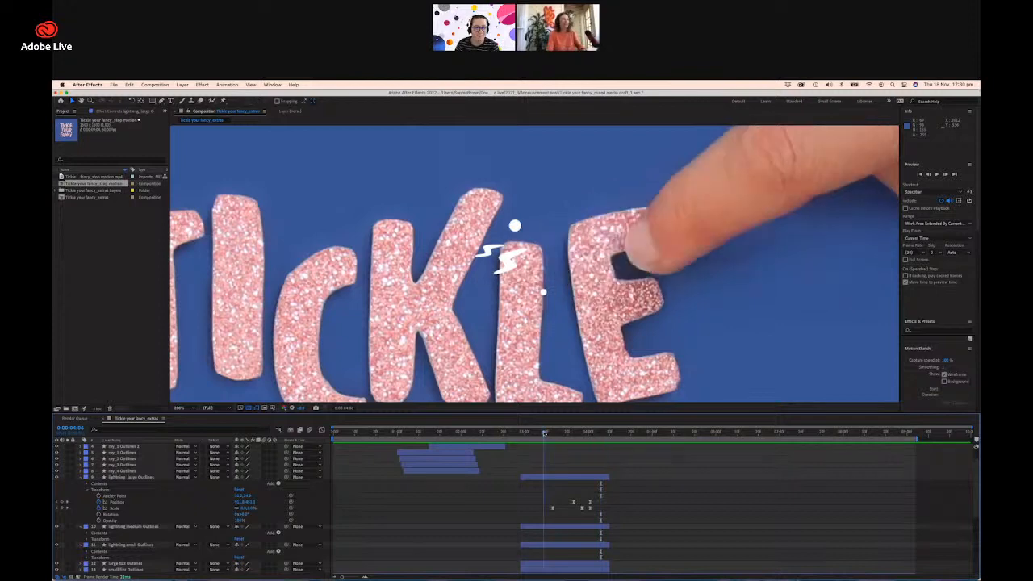
key(space)
key(space)
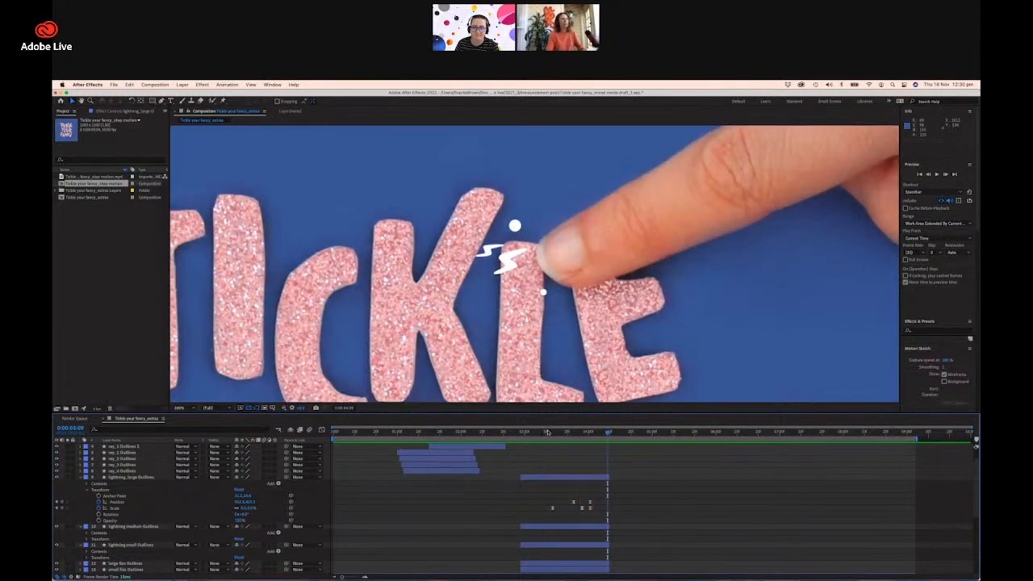
drag(551, 434, 583, 434)
key(space)
key(space)
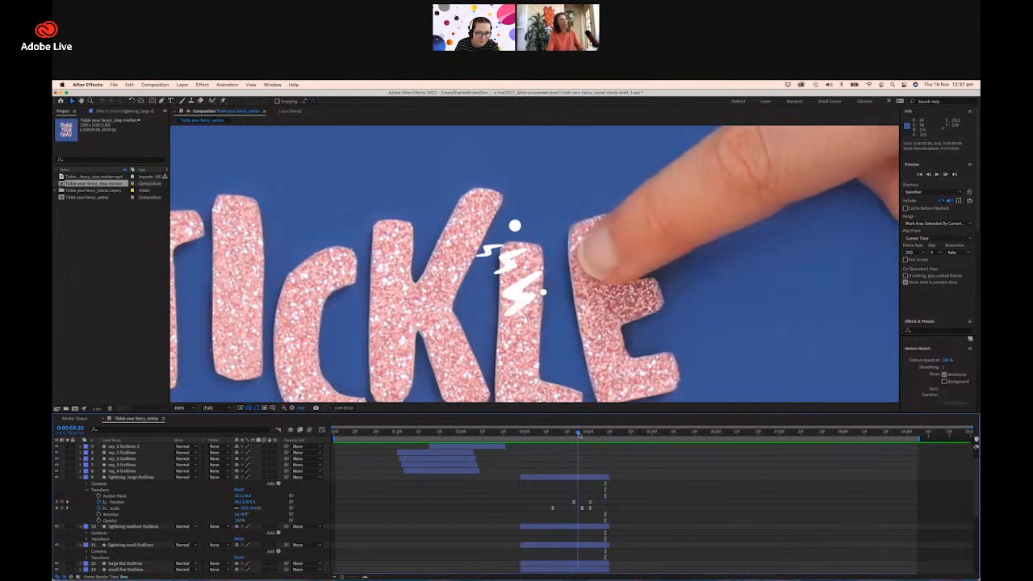
Try the large bolt's full-size Scale keyframe earlier, and shift its last two Scale keyframes later than the matching Position keyframes.
click(574, 507)
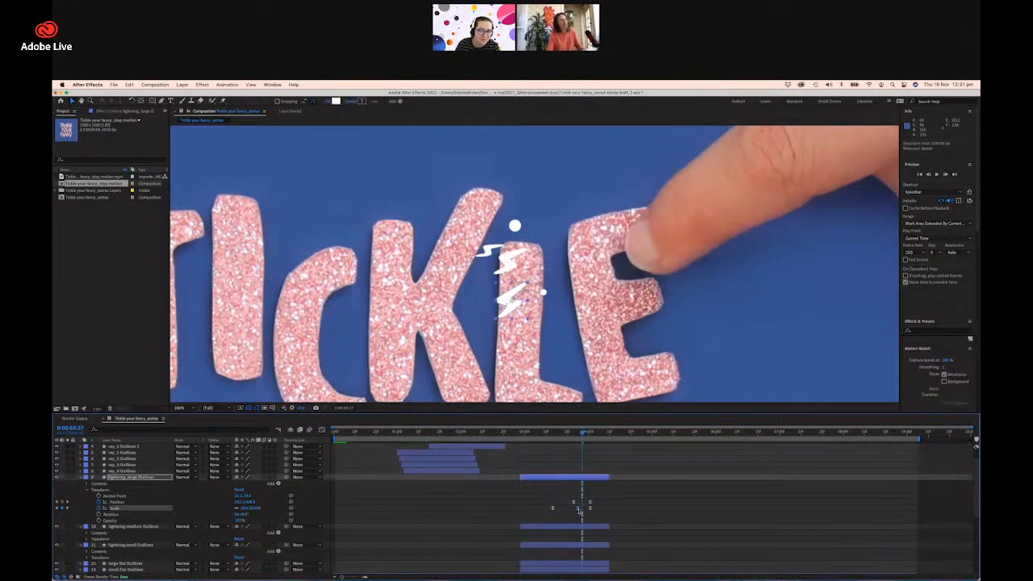
drag(561, 436, 571, 437)
drag(561, 436, 573, 439)
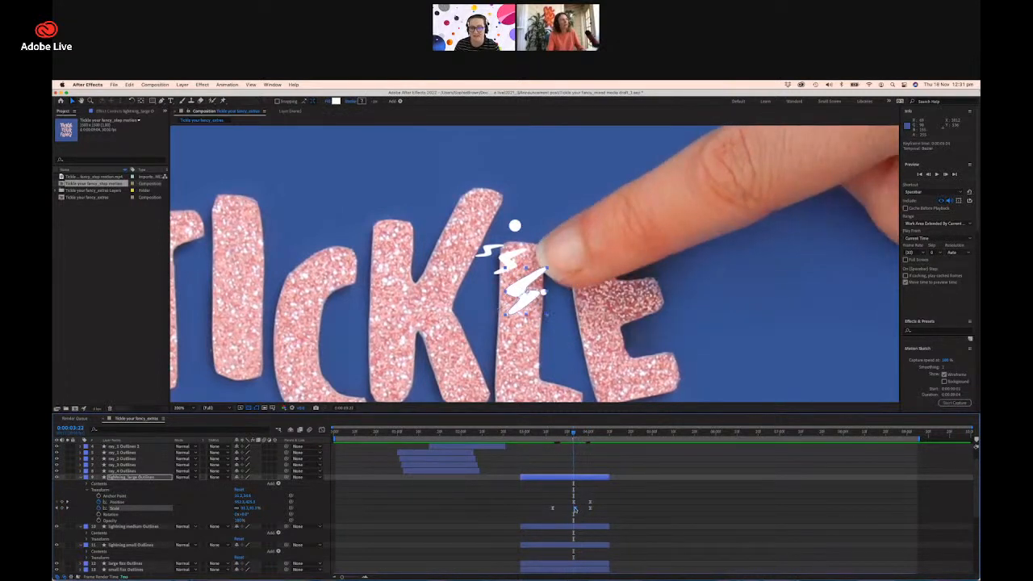
drag(600, 514, 577, 509)
Try delaying the large bolt's end Position keyframe to about 4:05 along with the closing Scale keyframe, and undo the shift after playback.
drag(548, 434, 598, 436)
drag(586, 496, 600, 514)
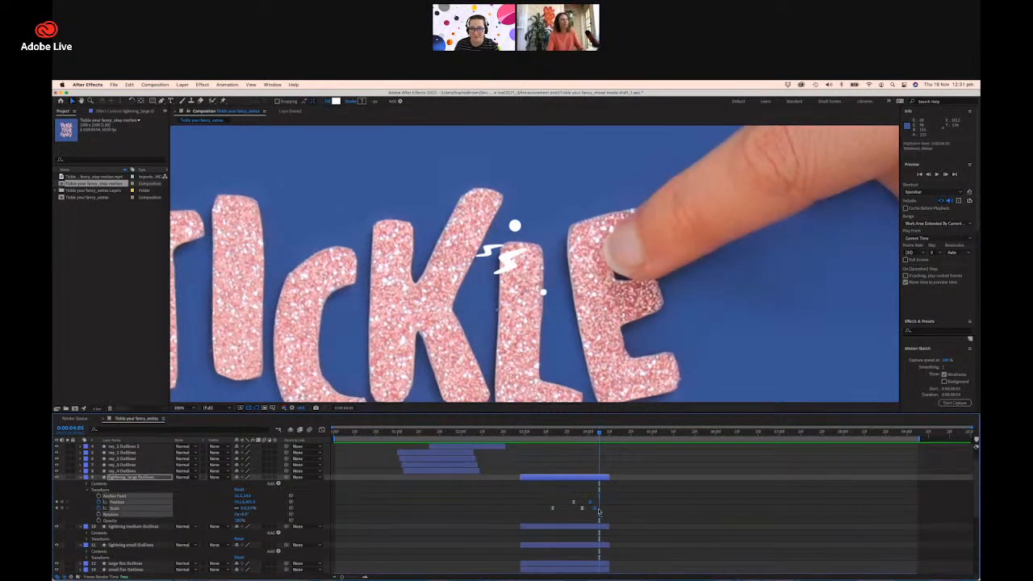
click(533, 433)
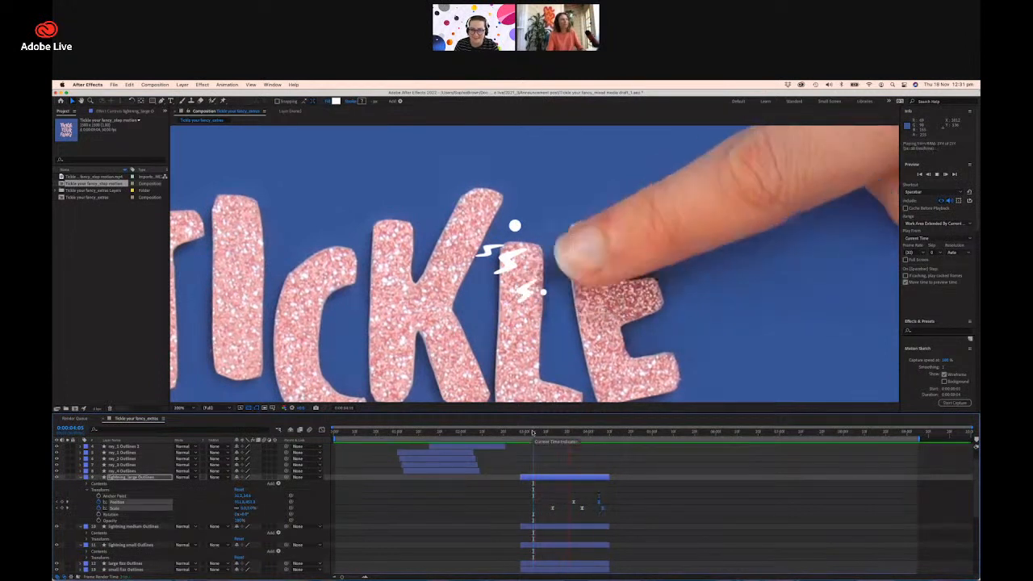
key(space)
key(super+z)
Select the large bolt's Position keyframes and last two Scale keyframes, play the animation, and shift them together a couple of frames earlier.
drag(600, 509, 573, 502)
click(533, 434)
key(space)
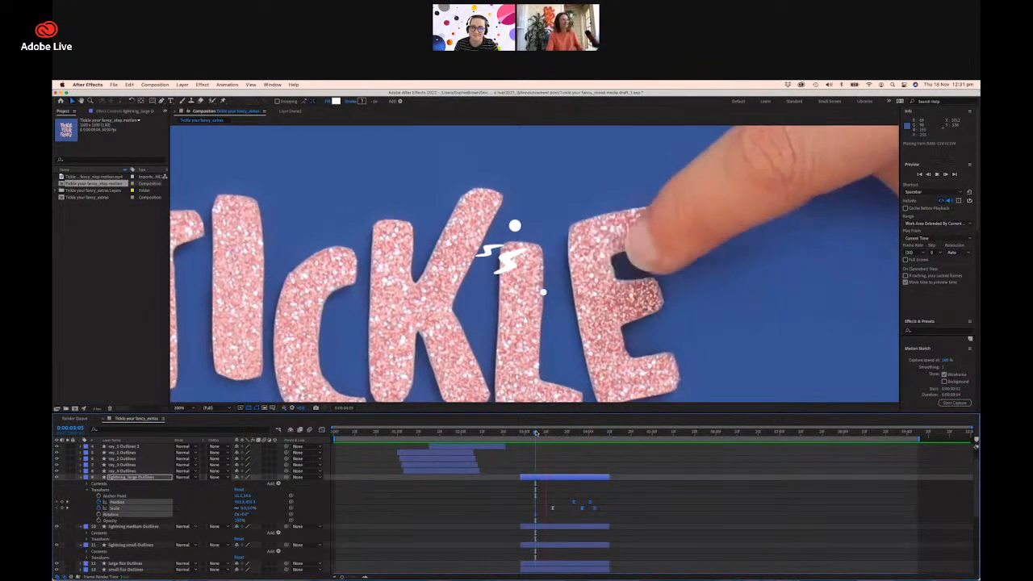
key(space)
drag(570, 494, 587, 509)
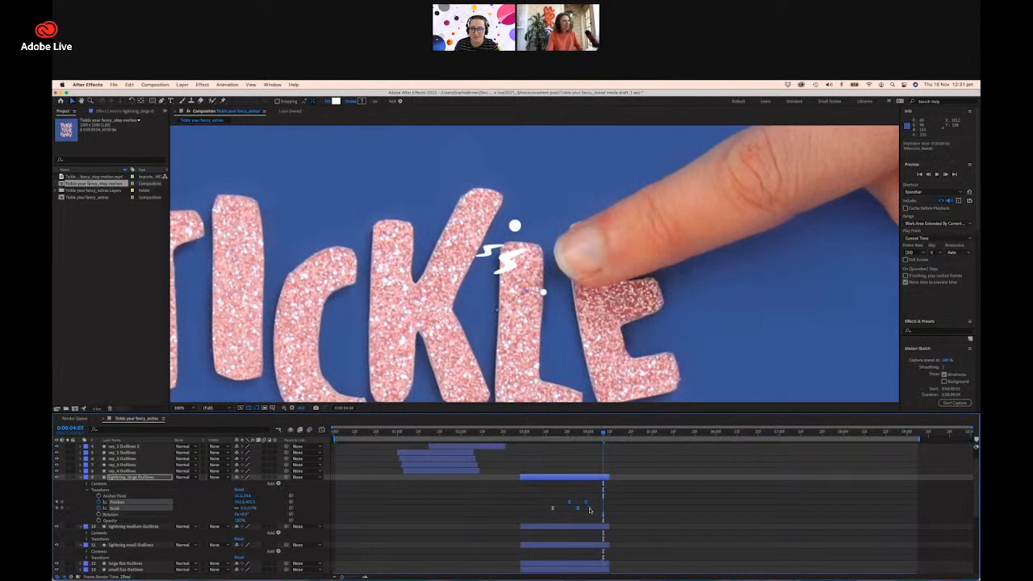
Pull the selected Position and Scale keyframes further back so the bolt's movement starts at about 3:18, checking the timing in playback.
click(548, 434)
key(space)
key(space)
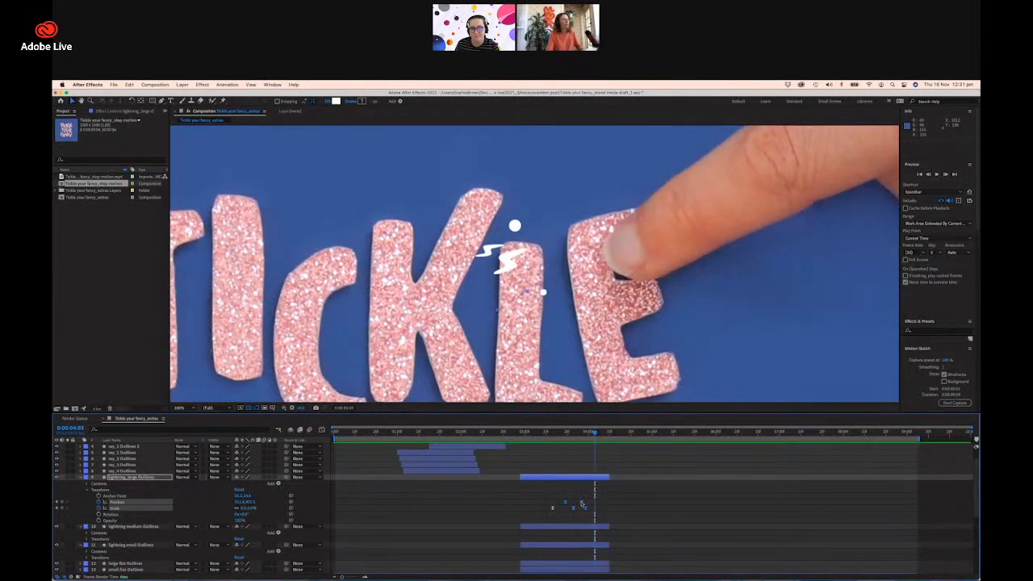
mouse_move(557, 492)
mouse_down()
mouse_move(592, 514)
mouse_move(565, 501)
mouse_up()
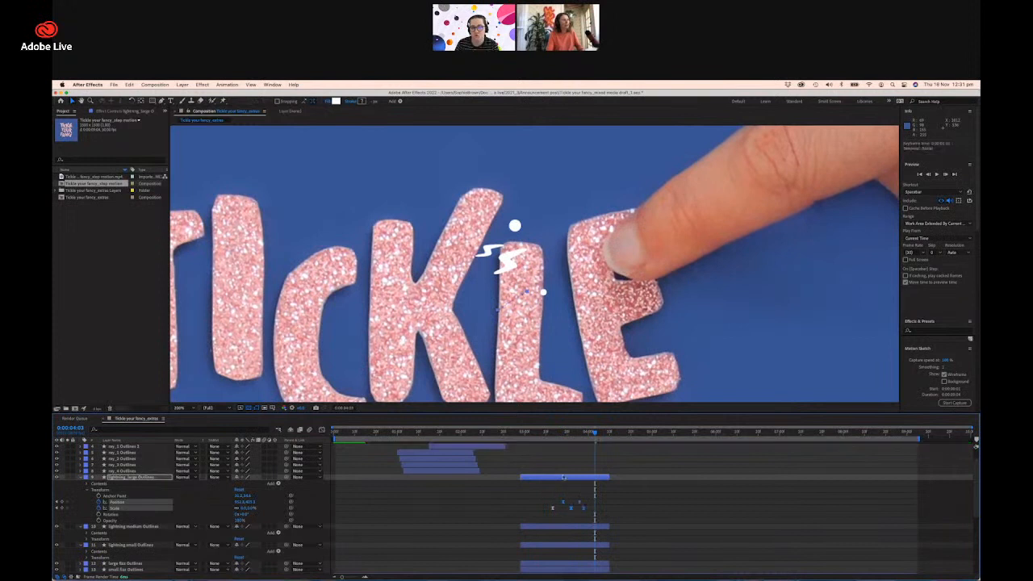
click(550, 434)
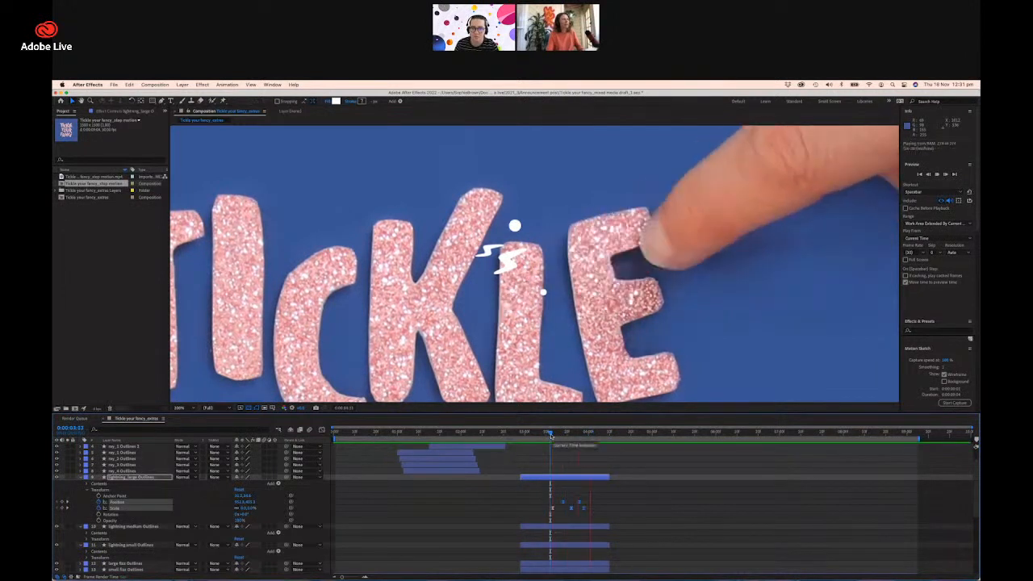
key(space)
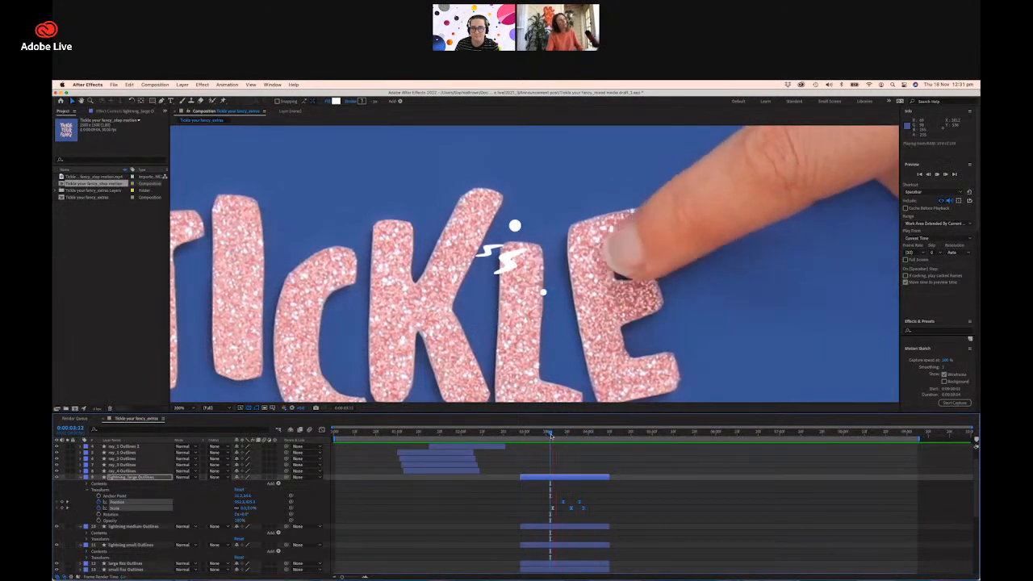
Play the large bolt's animation repeatedly from about 3:08 to check its timing against the finger's touch between L and E.
key(space)
click(543, 434)
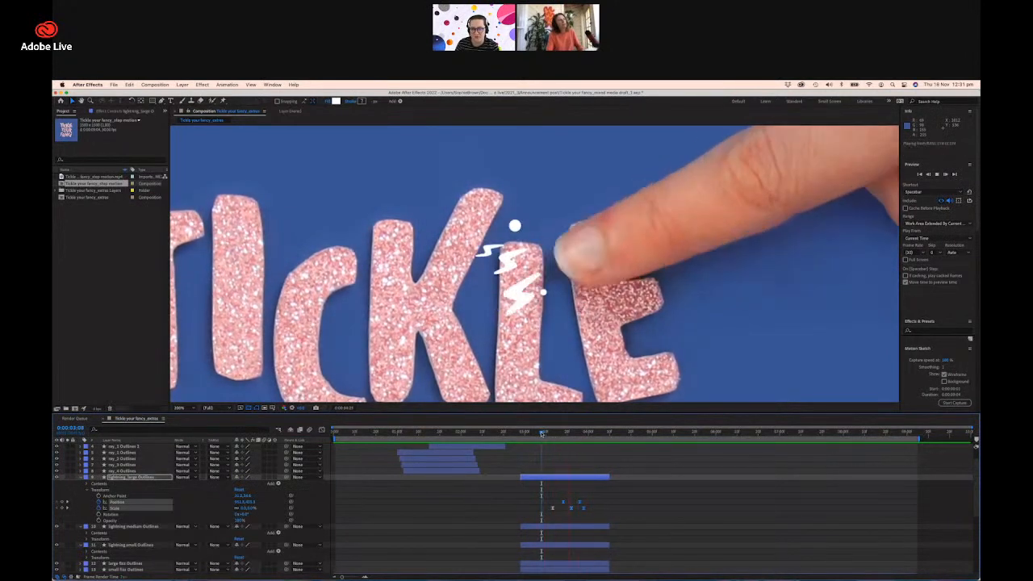
key(space)
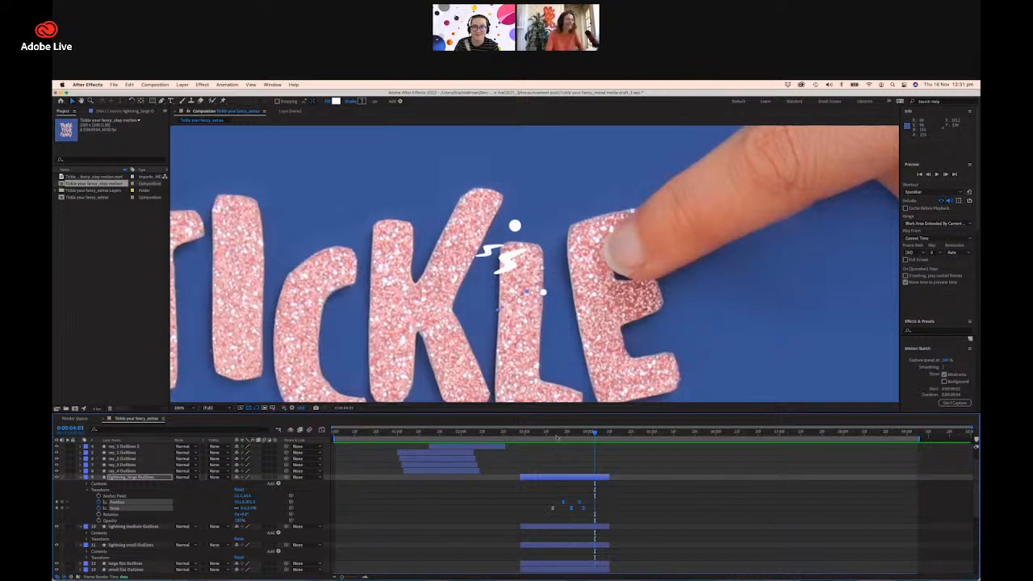
key(space)
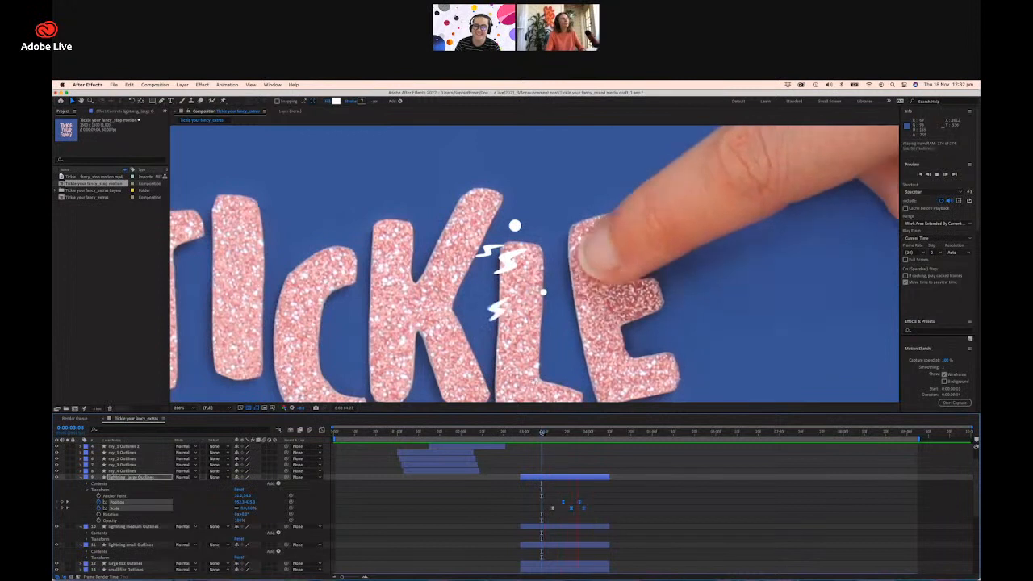
key(space)
key(comma)
key(comma)
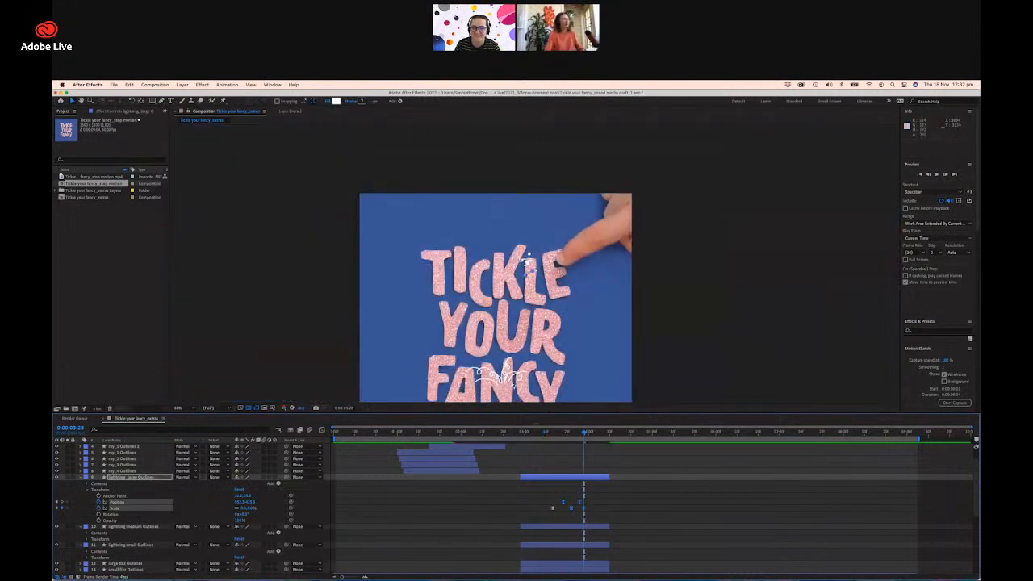
Replay the section from about 3:00 with more of the lettering in view to judge when the large bolt shoots out.
click(530, 432)
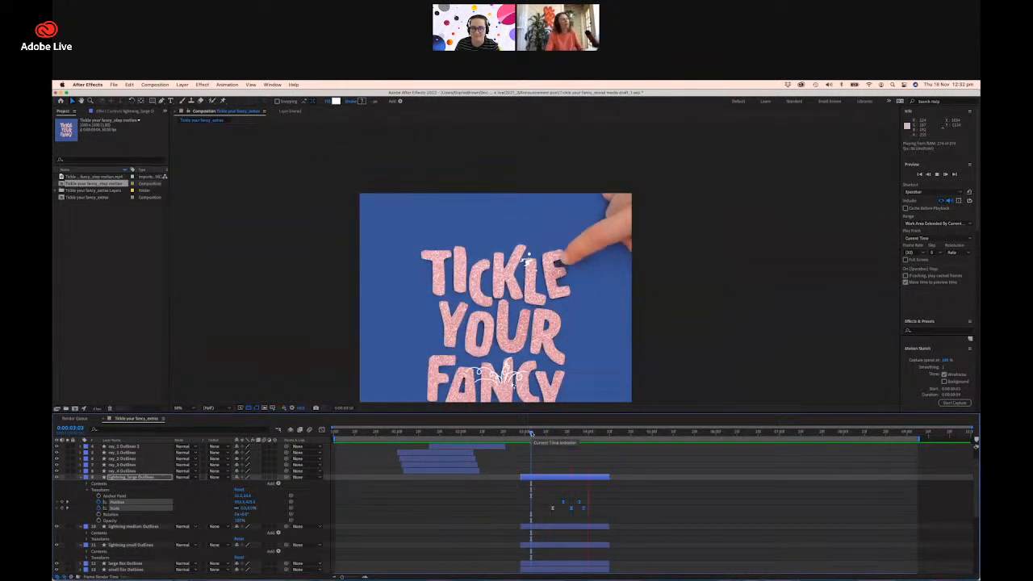
key(space)
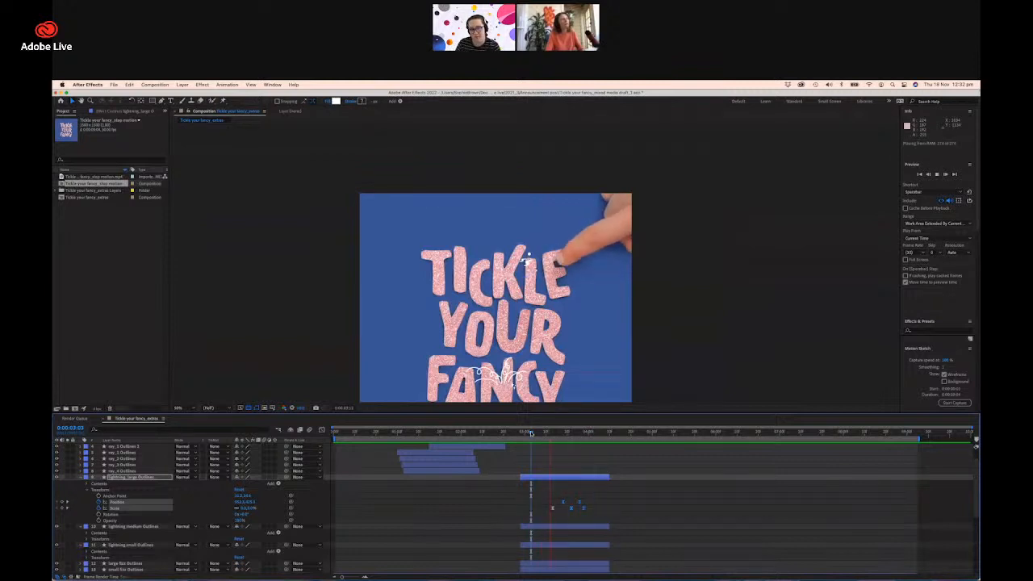
key(space)
drag(556, 433, 565, 433)
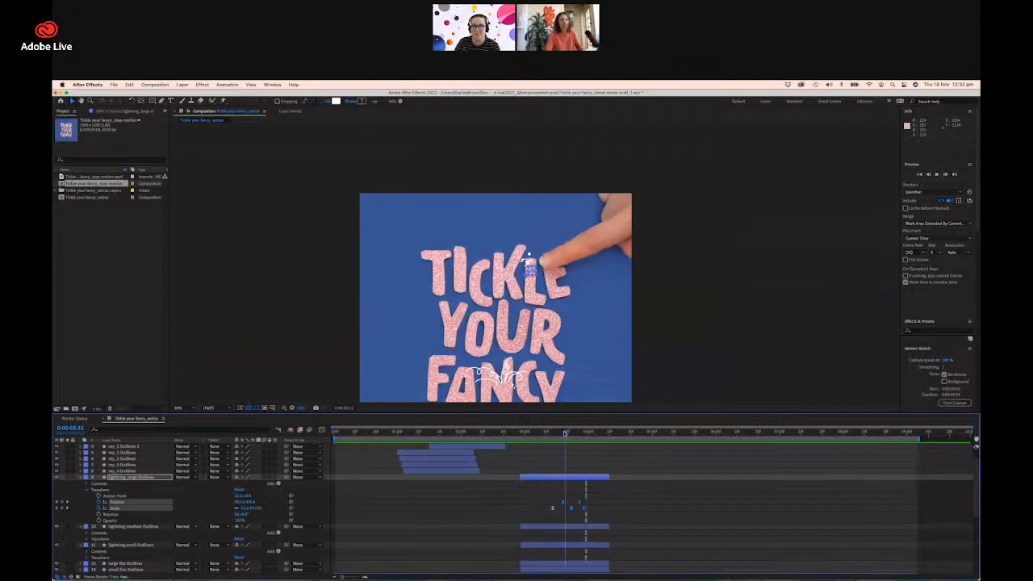
key(slash)
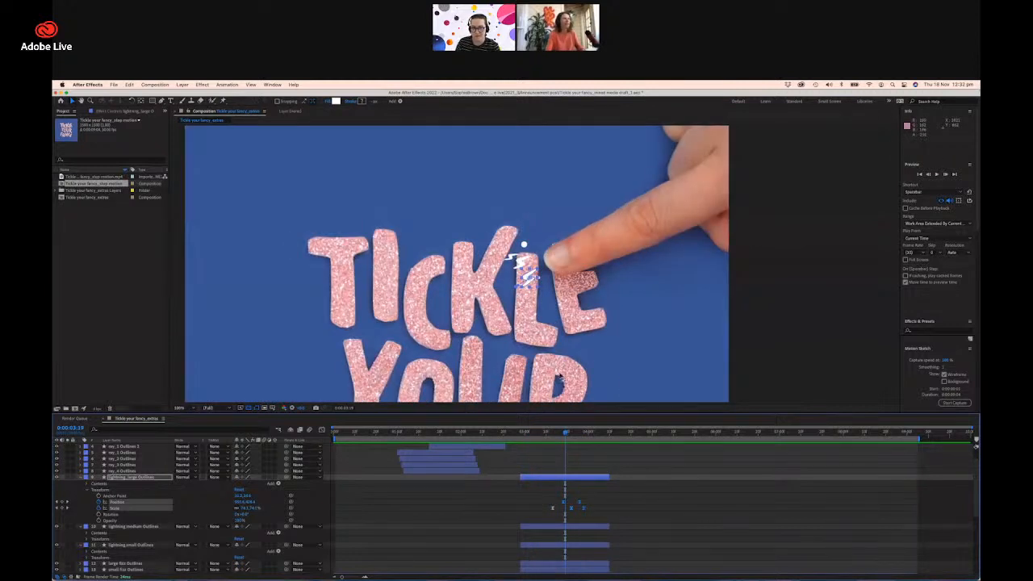
click(525, 434)
key(space)
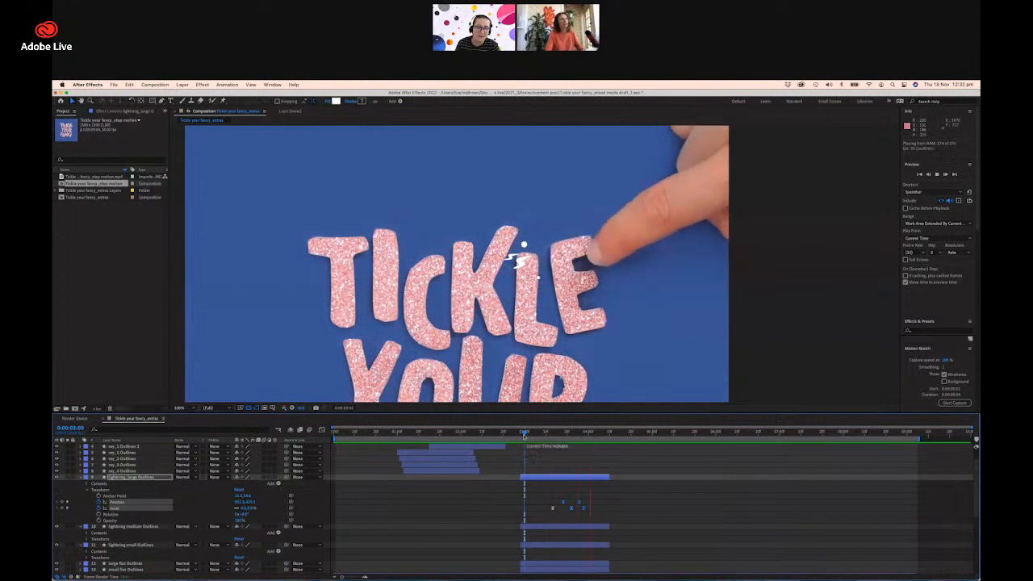
key(space)
Nudge the large bolt's Position and last two Scale keyframes one frame earlier, its end Position and Scale keyframes one further frame, and play the result.
mouse_move(560, 495)
mouse_down()
mouse_move(590, 513)
mouse_move(575, 502)
mouse_up()
key(alt+Left)
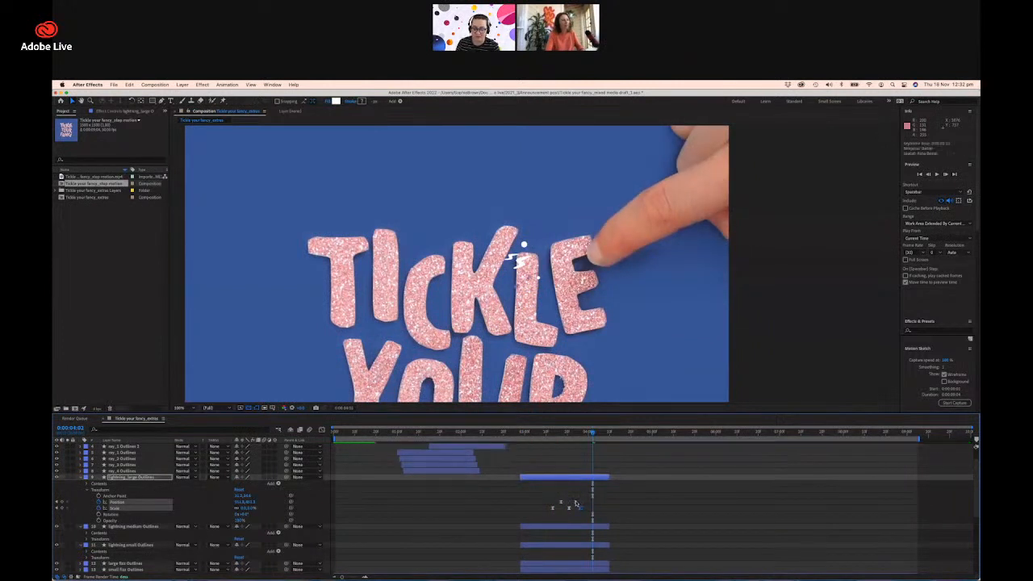
click(545, 435)
key(space)
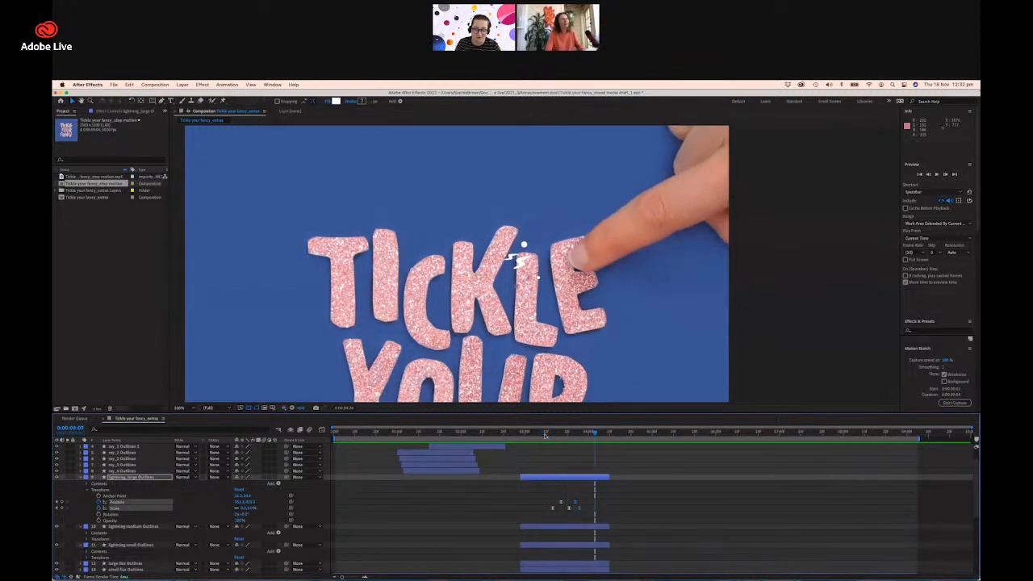
At the end Position keyframe at 3:24, move the large bolt slightly farther down and left into the gap between K and L.
click(579, 434)
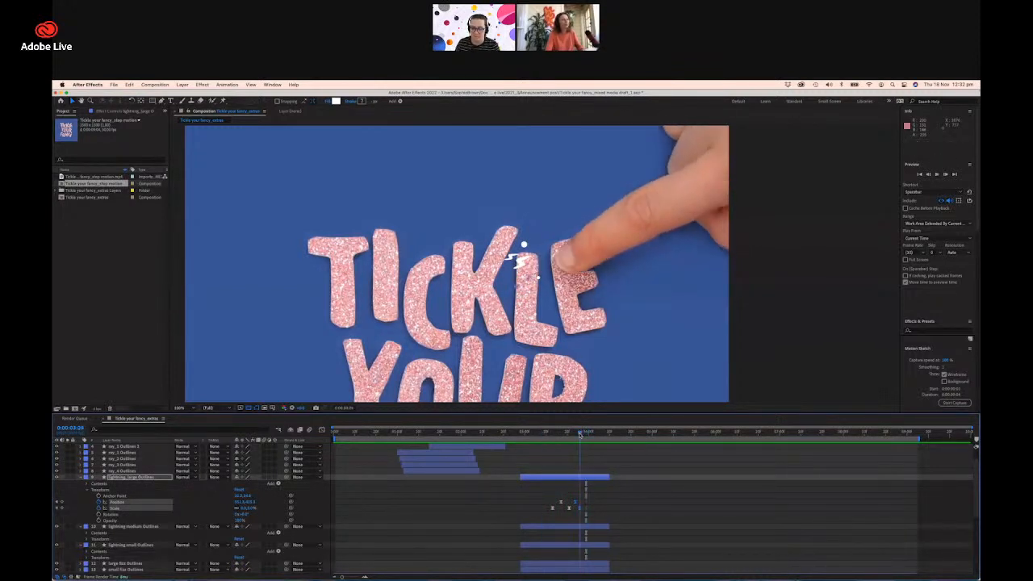
drag(580, 435, 576, 435)
click(609, 516)
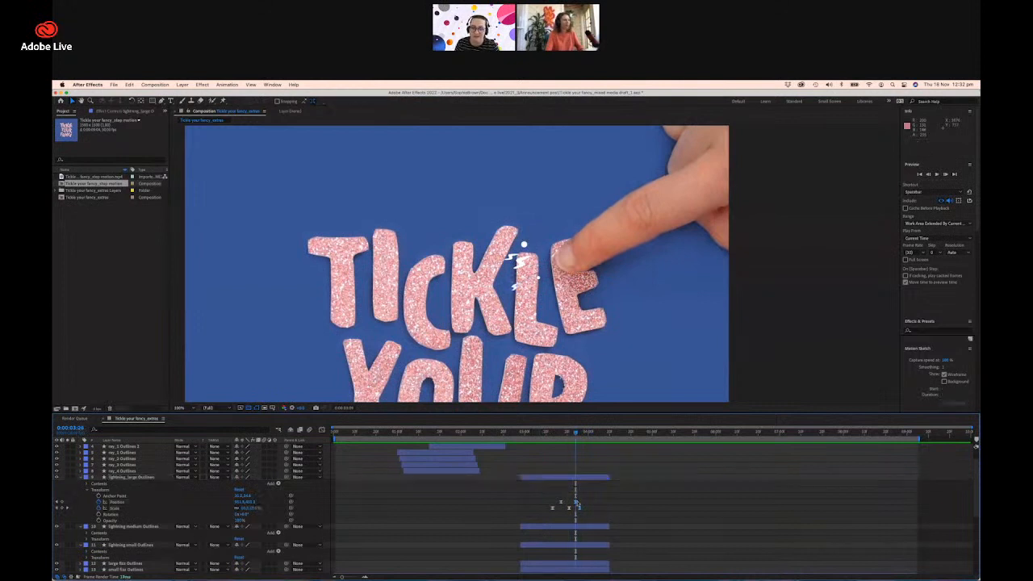
click(576, 502)
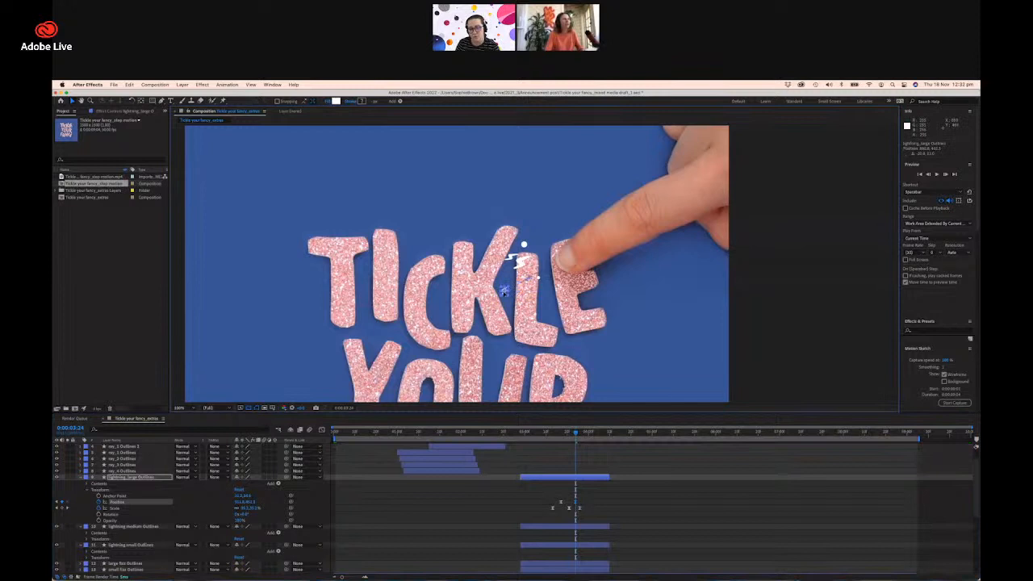
key(space)
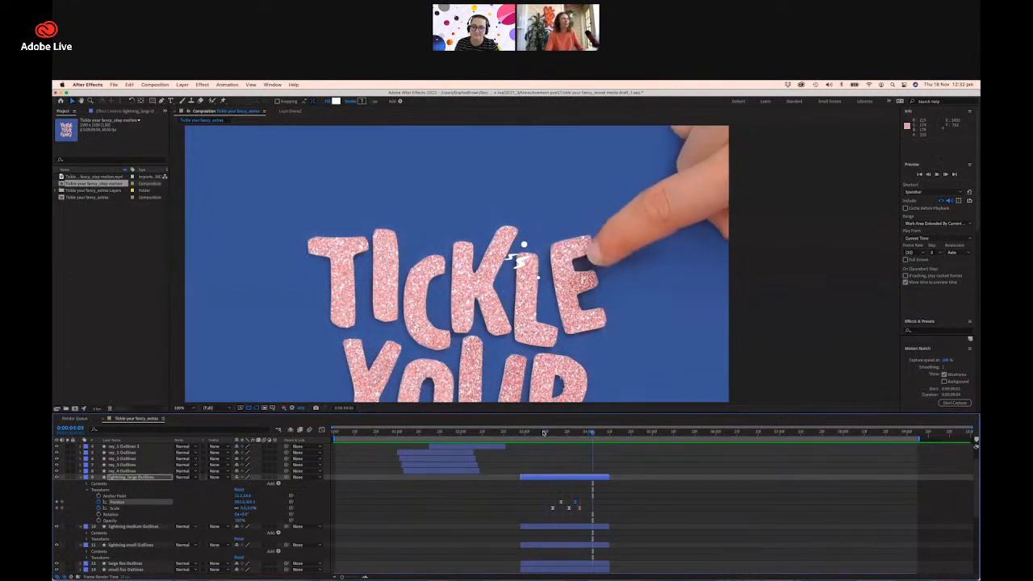
Play the large bolt's adjusted path several times from about 3:08 to review its movement and timing.
click(544, 434)
key(space)
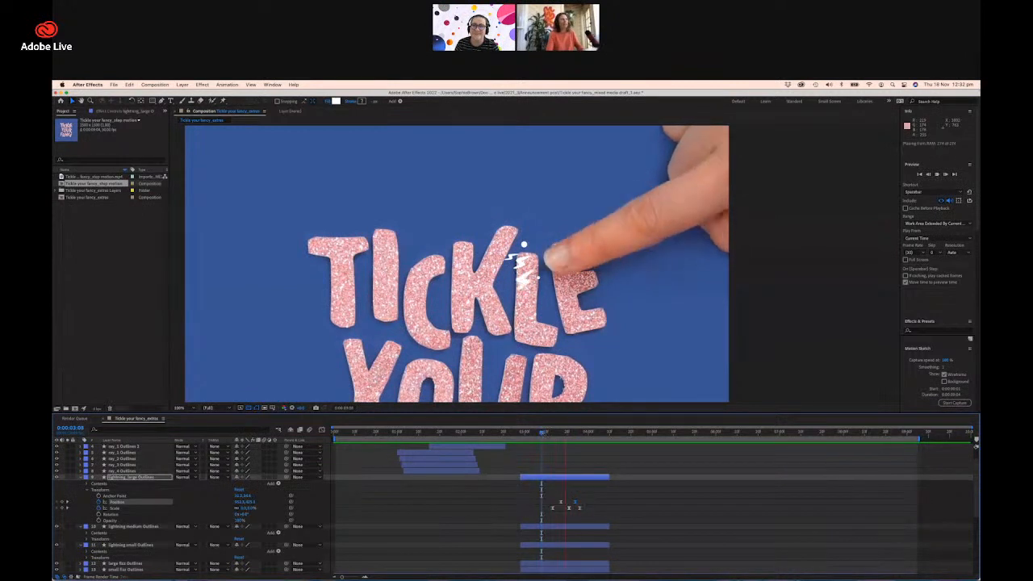
key(space)
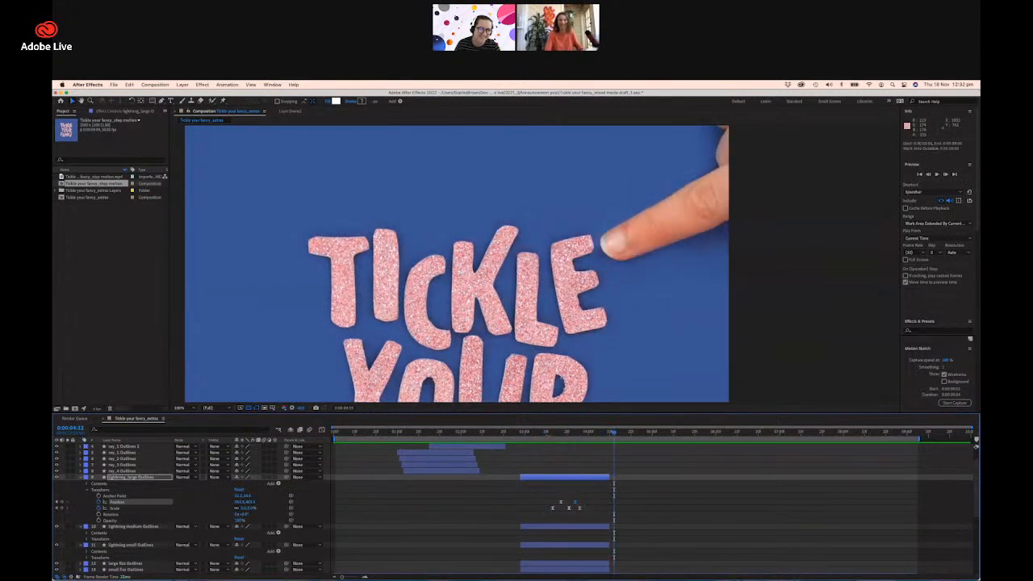
key(space)
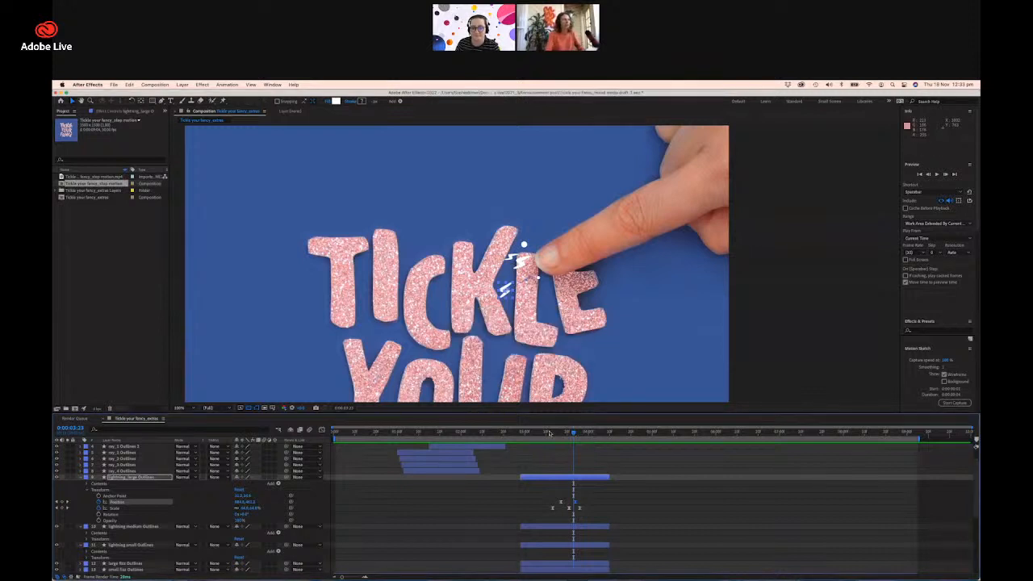
click(541, 434)
key(space)
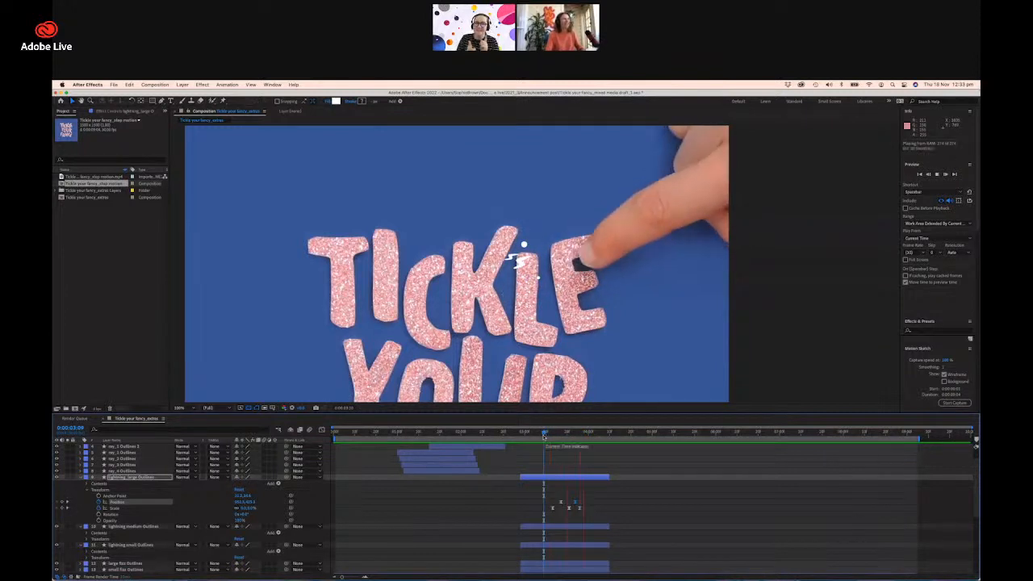
Copy the large bolt's three Scale keyframes and paste them onto the medium and small lightning layers at 3:13.
click(546, 433)
drag(546, 433, 552, 435)
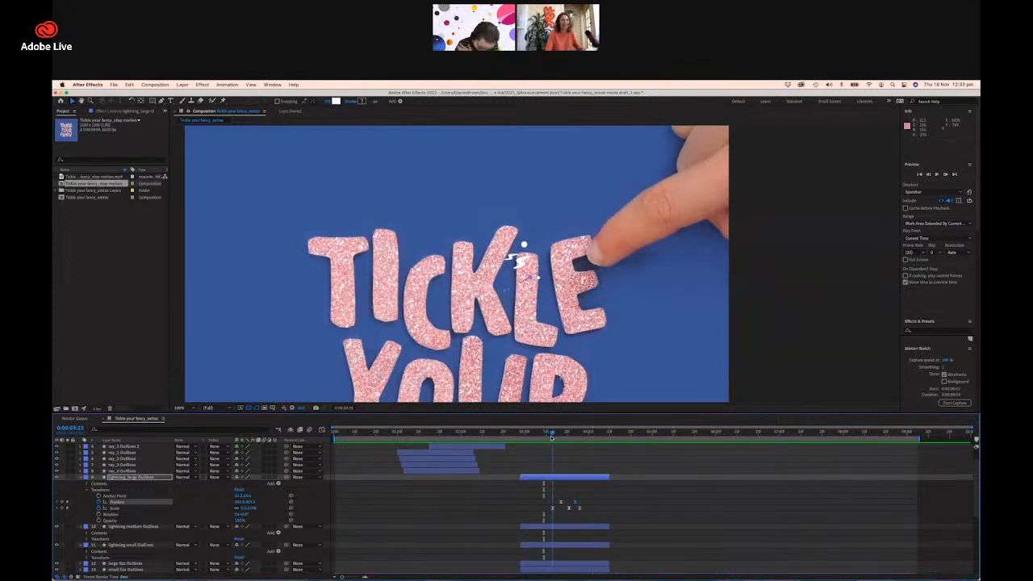
click(569, 530)
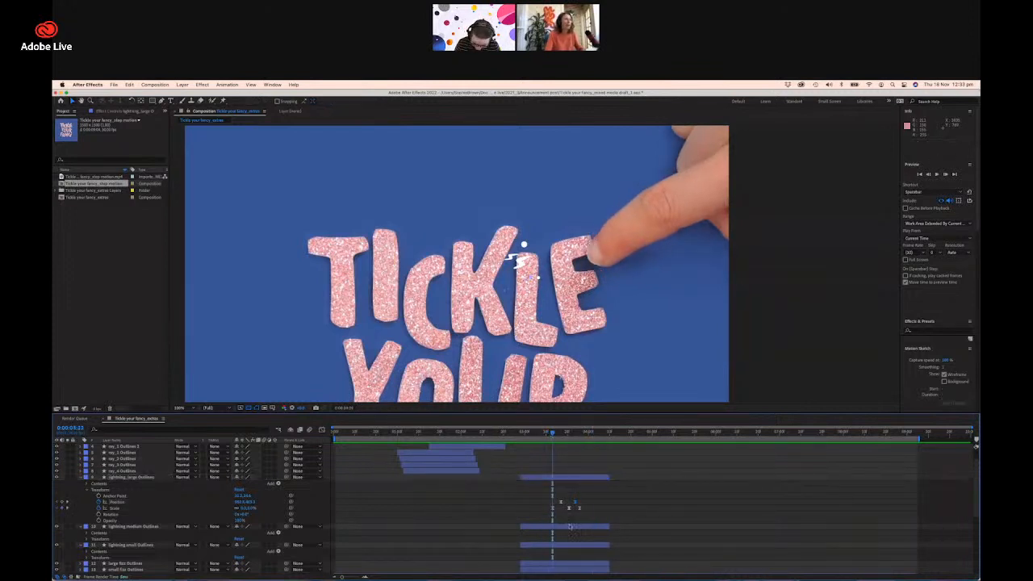
click(570, 526)
click(569, 431)
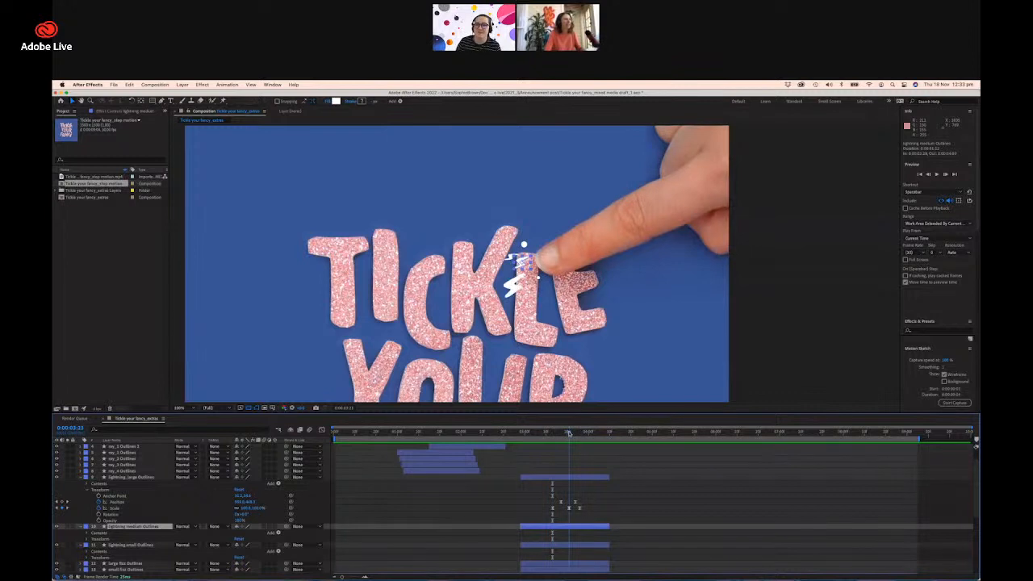
drag(568, 433, 556, 435)
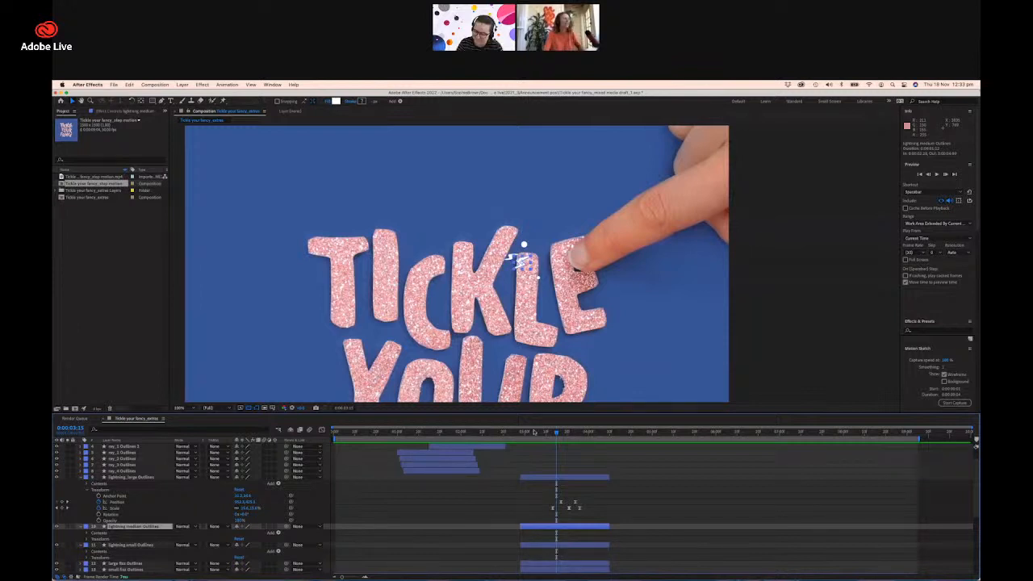
mouse_move(556, 433)
mouse_down()
mouse_move(542, 436)
mouse_move(587, 437)
mouse_move(553, 434)
mouse_up()
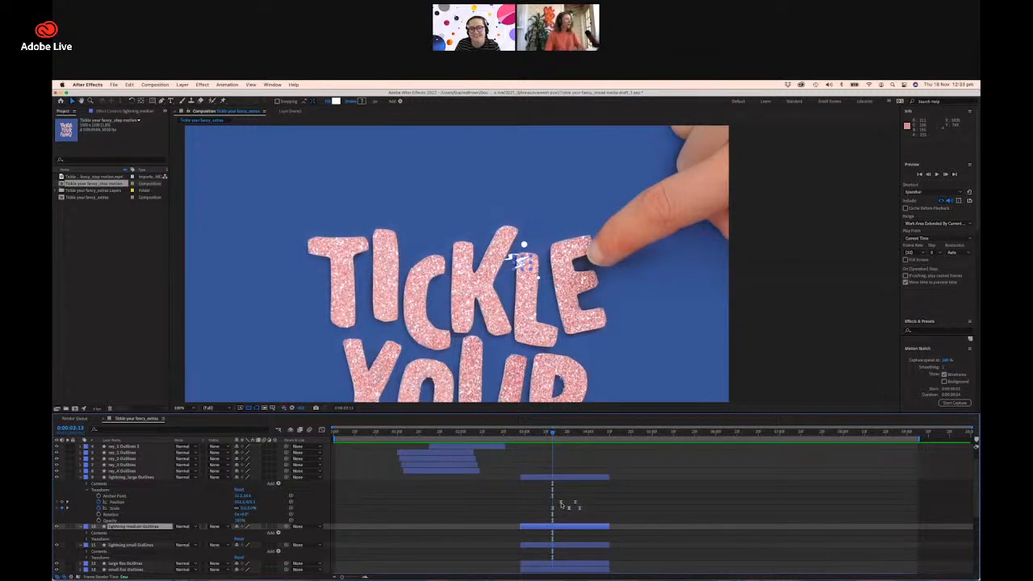
drag(545, 507, 595, 510)
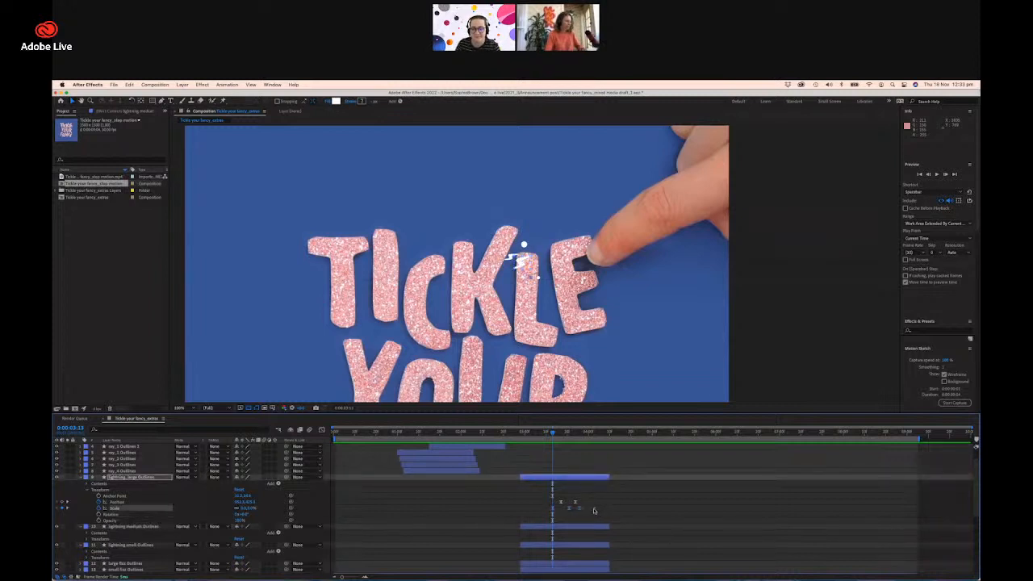
click(557, 526)
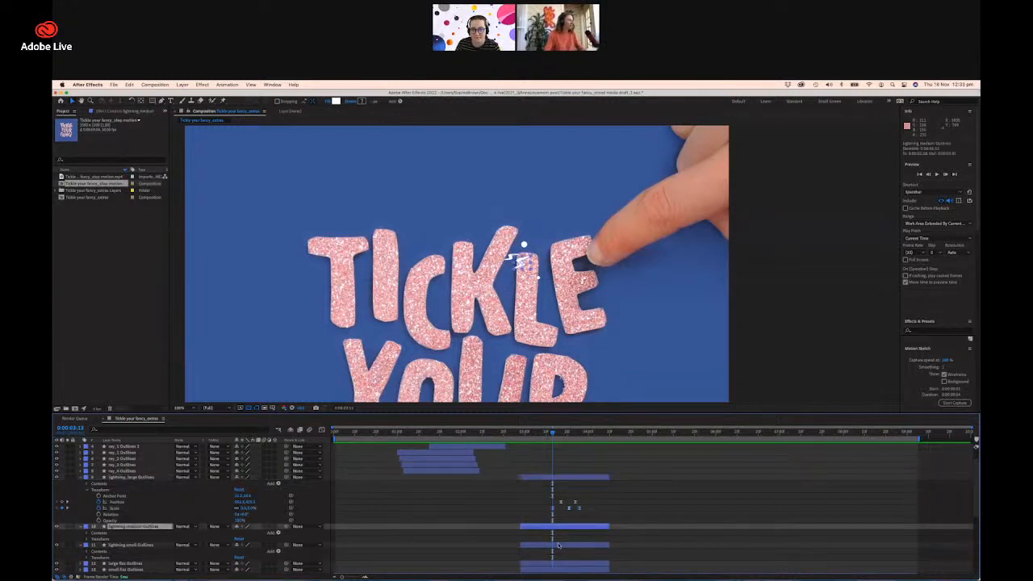
shift+click(558, 546)
key(super+v)
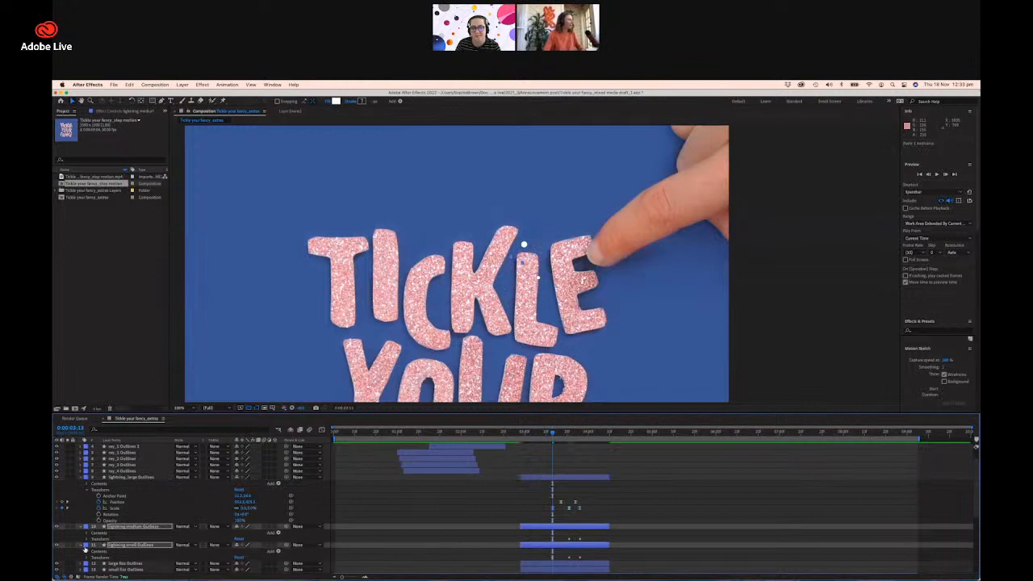
Expand the Transform properties of the medium and small lightning layers to reveal their pasted Scale keyframes.
click(87, 540)
scroll(98, 564, down, 1)
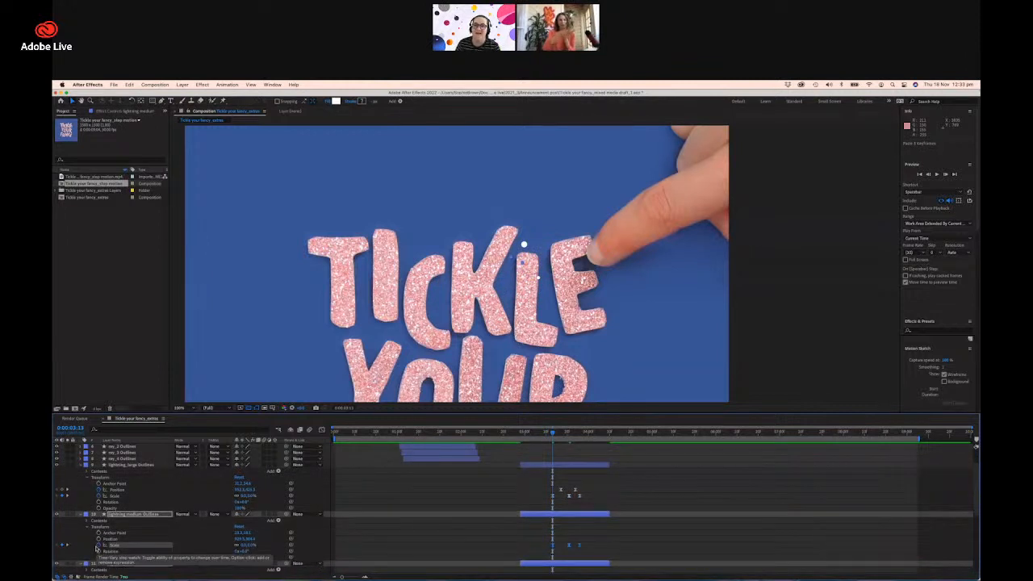
scroll(465, 506, down, 2)
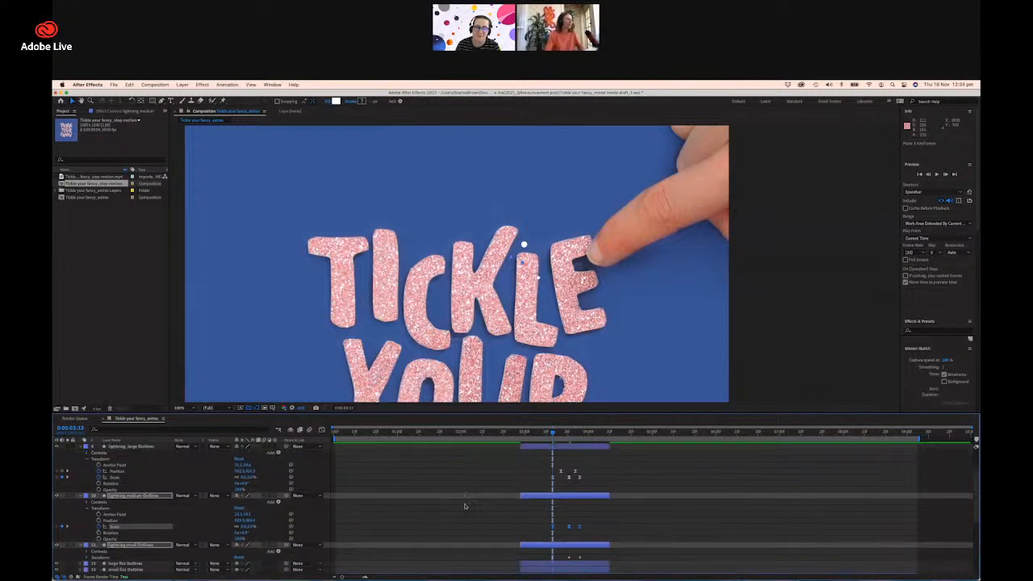
click(88, 556)
scroll(356, 537, down, 2)
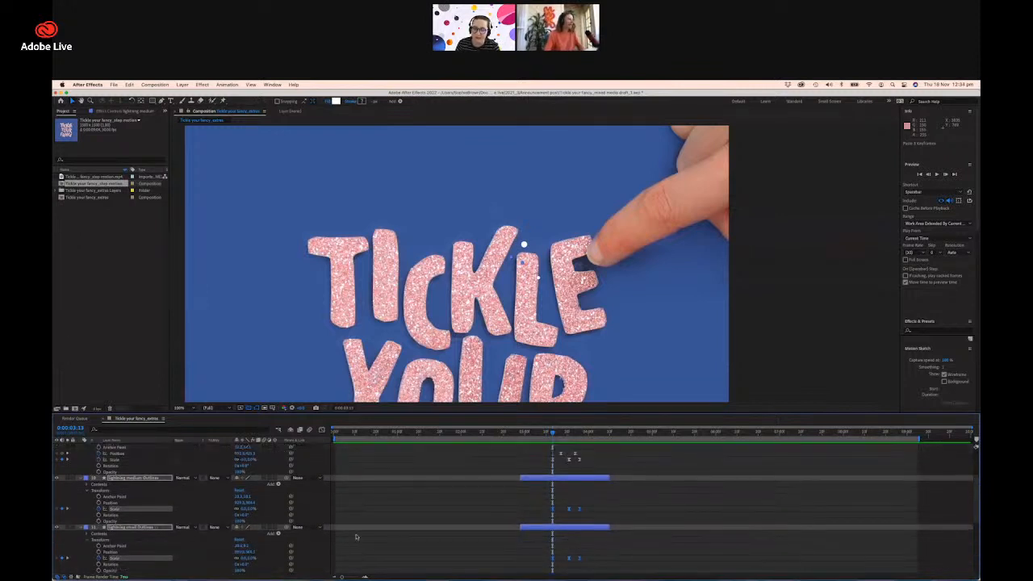
At 0:00:03:17, move the medium lightning bolt between the L and E, and the small bolt to the top of the L.
scroll(551, 473, up, 3)
drag(553, 434, 561, 436)
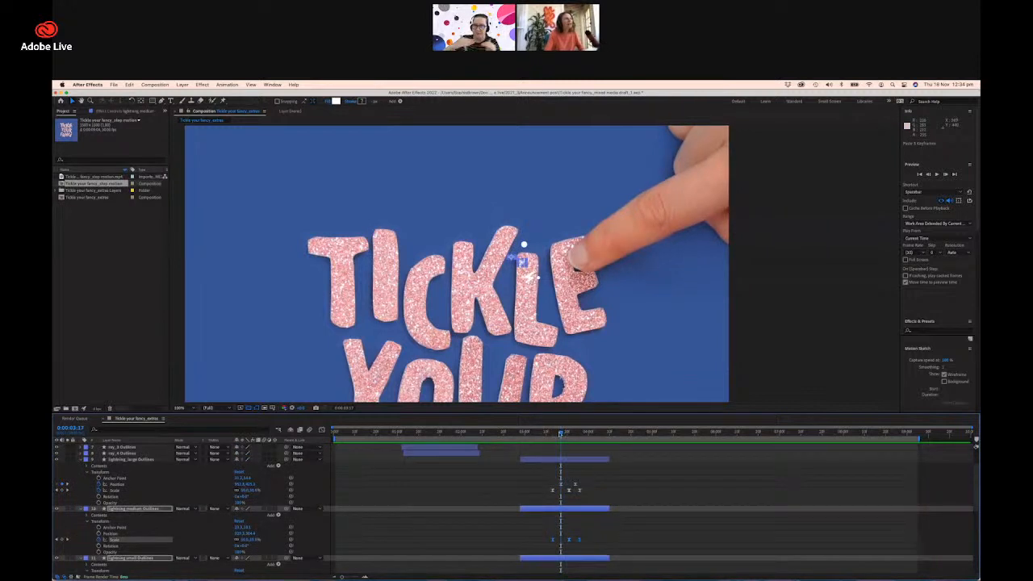
drag(561, 434, 561, 434)
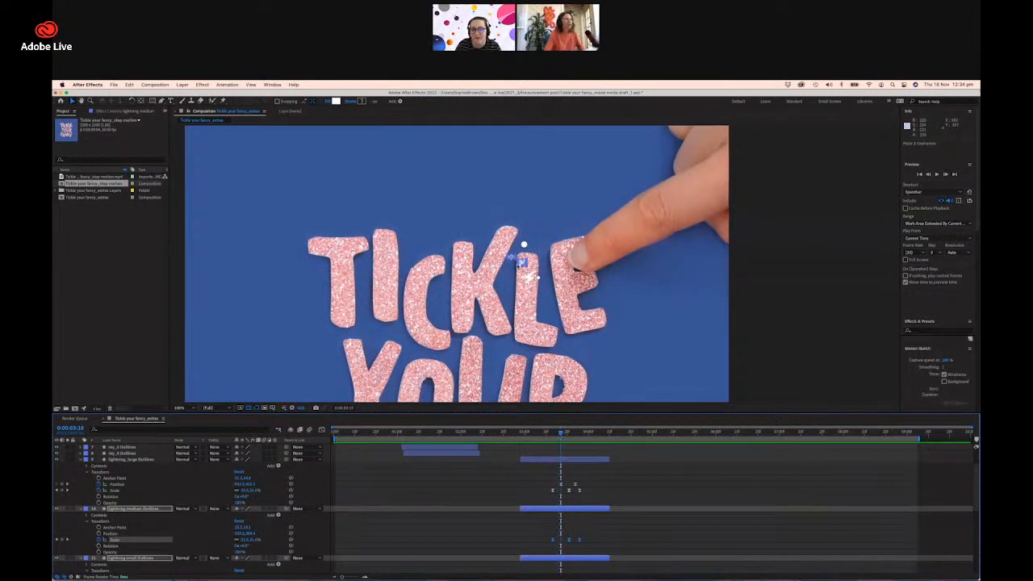
scroll(521, 260, up, 2)
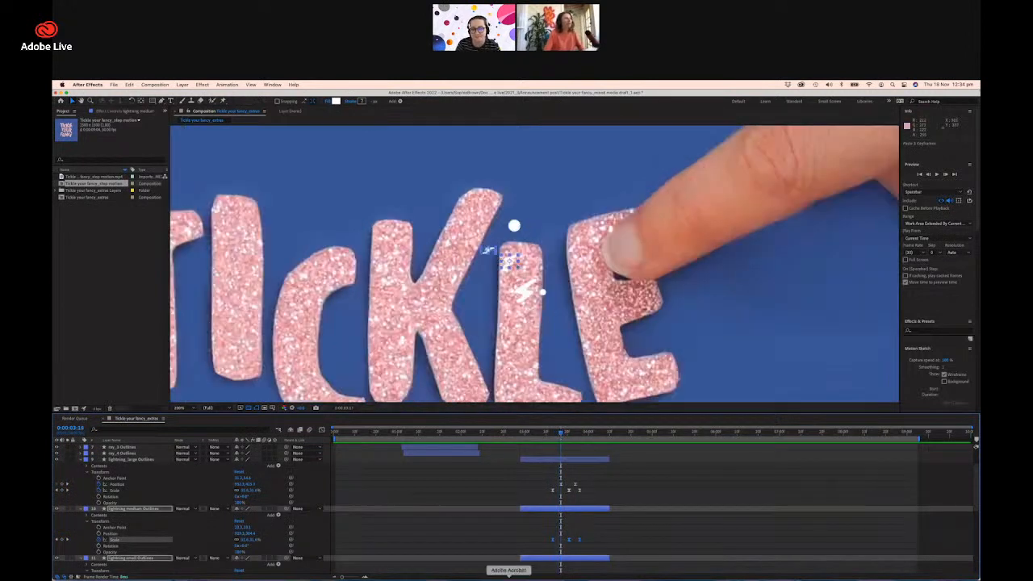
click(586, 519)
click(572, 509)
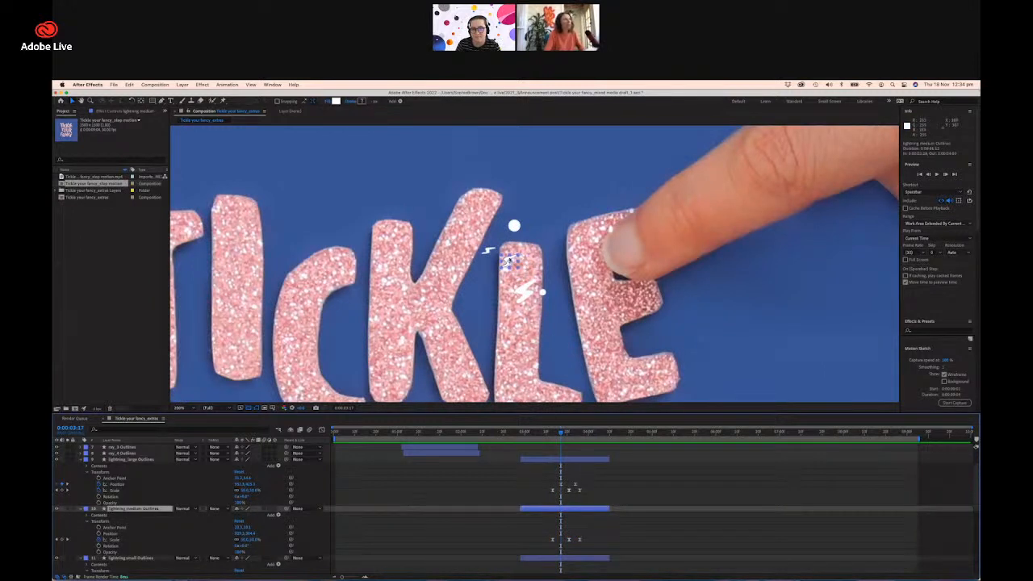
drag(510, 260, 553, 256)
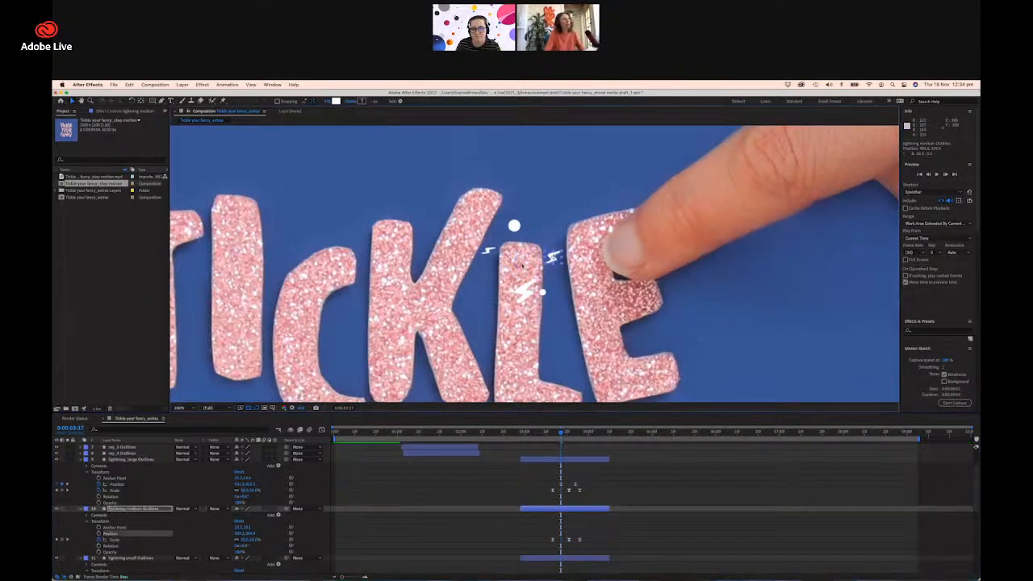
click(489, 250)
drag(509, 248, 528, 246)
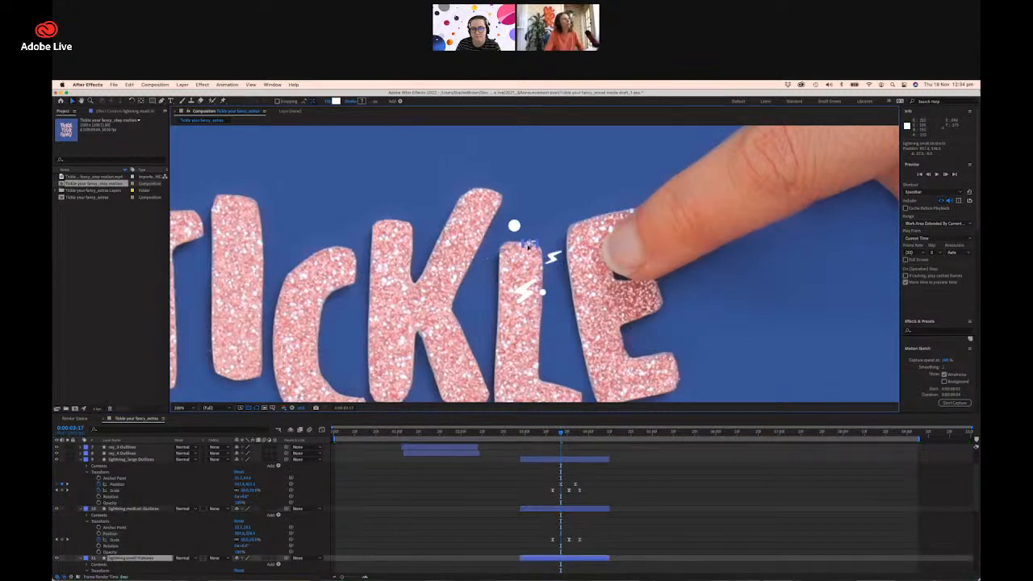
At 0:00:03:24, try moving the medium lightning bolt to the L's left edge and the small bolt just above the L.
click(566, 433)
drag(571, 437, 576, 437)
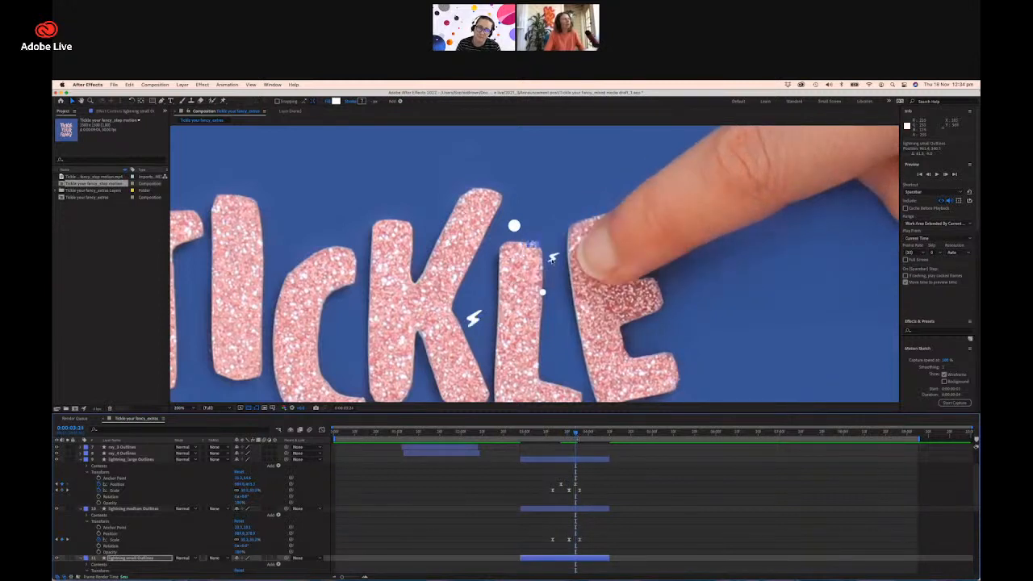
click(553, 258)
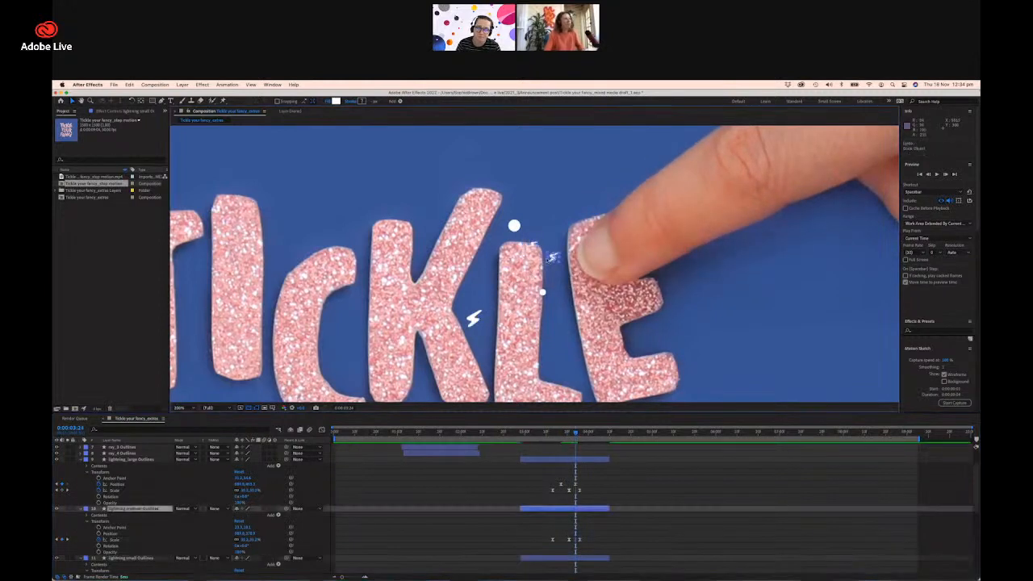
drag(553, 258, 496, 280)
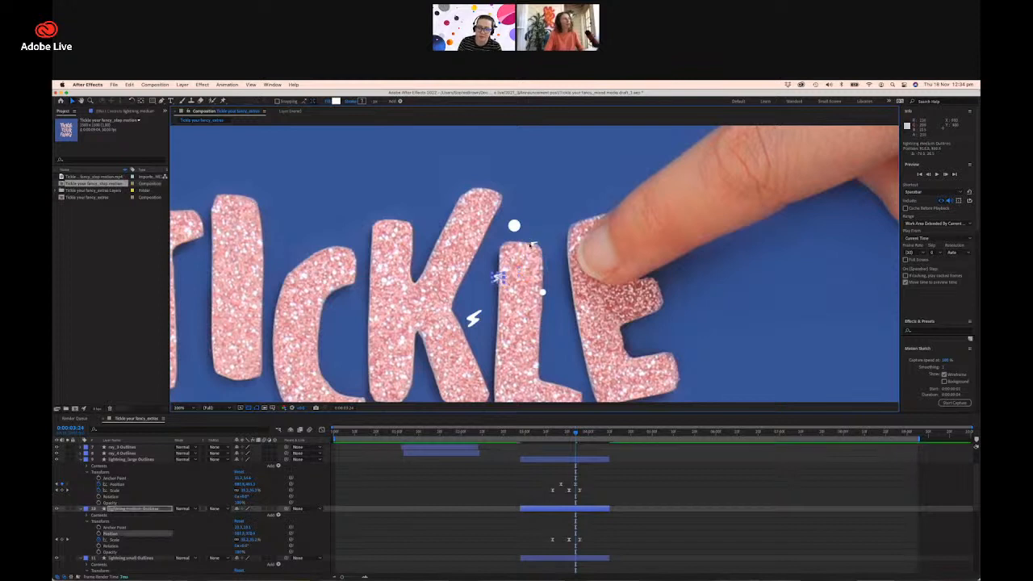
click(510, 236)
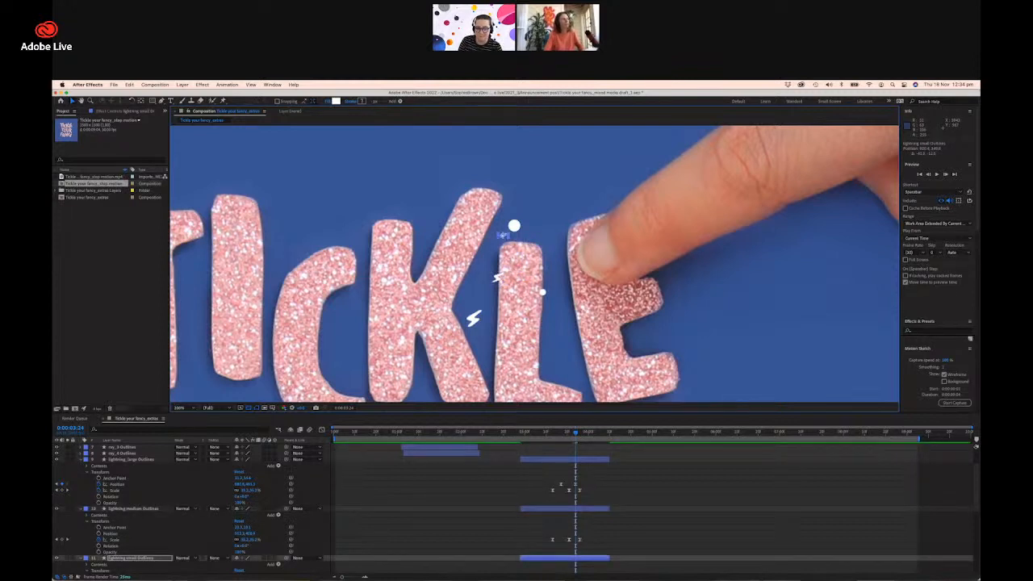
mouse_move(576, 433)
mouse_down()
mouse_move(554, 435)
mouse_move(569, 434)
mouse_up()
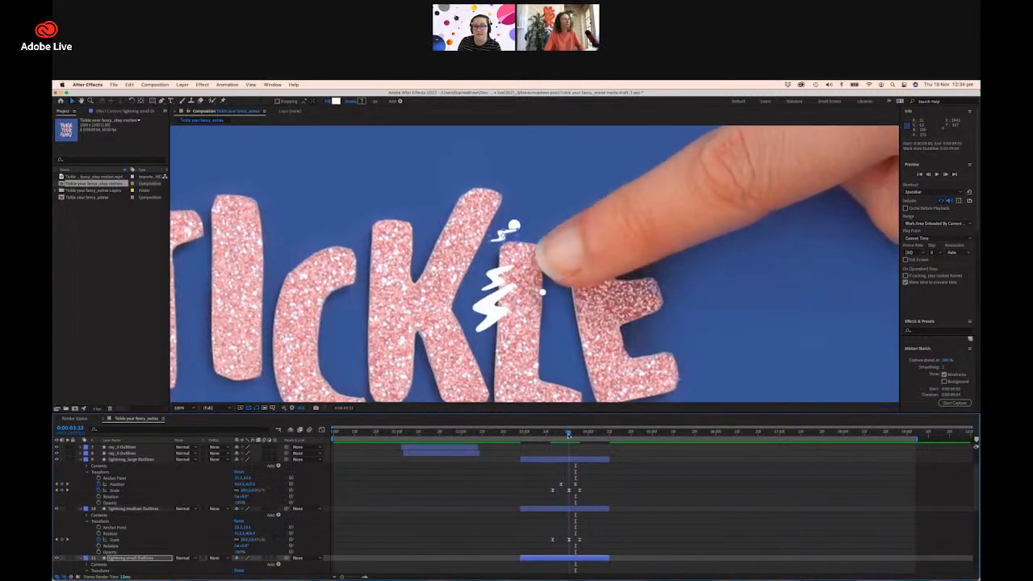
Undo the small lightning bolt's last move and go back to 0:00:03:17.
scroll(592, 476, down, 3)
key(super+z)
key(super+z)
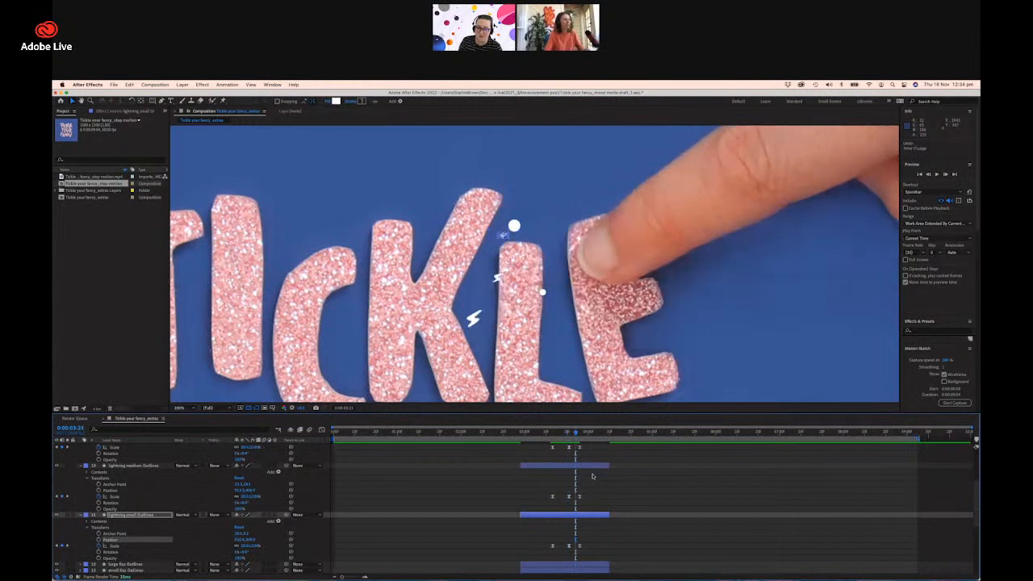
scroll(593, 477, up, 2)
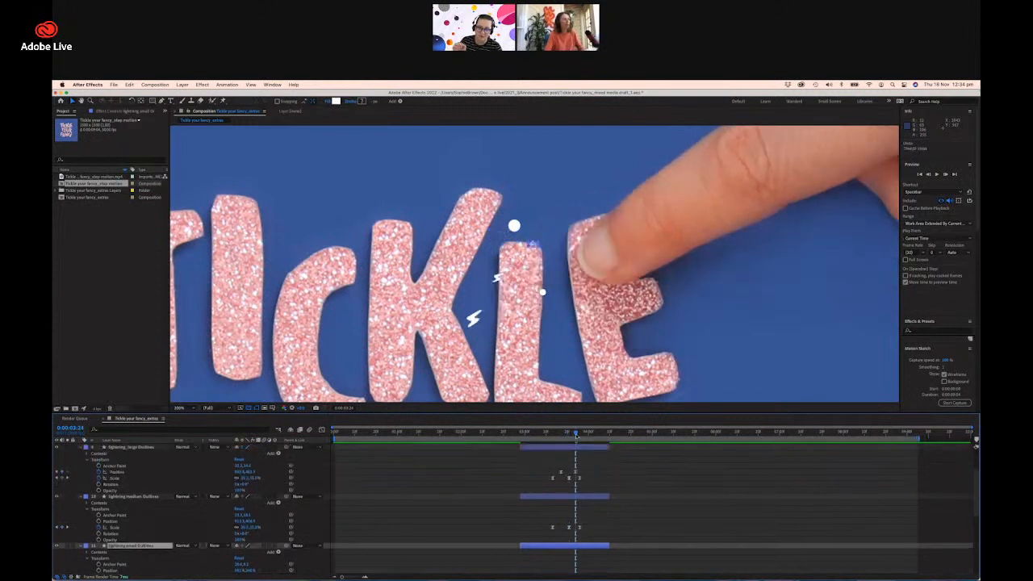
drag(576, 434, 561, 436)
key(super+z)
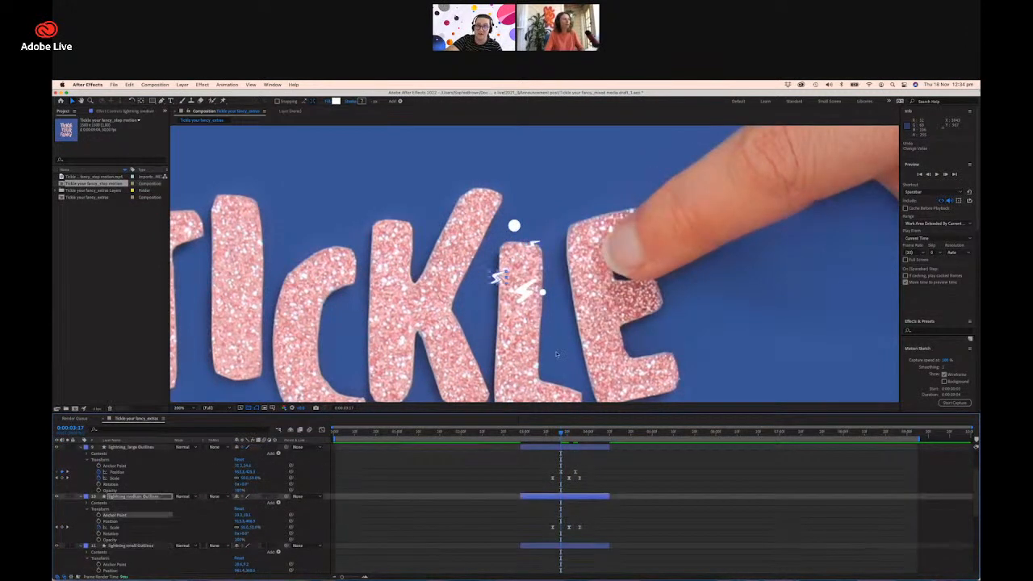
At 0:00:03:17, place the medium and small lightning bolts between the L and E and enable Position keyframes on both layers.
drag(500, 277, 563, 241)
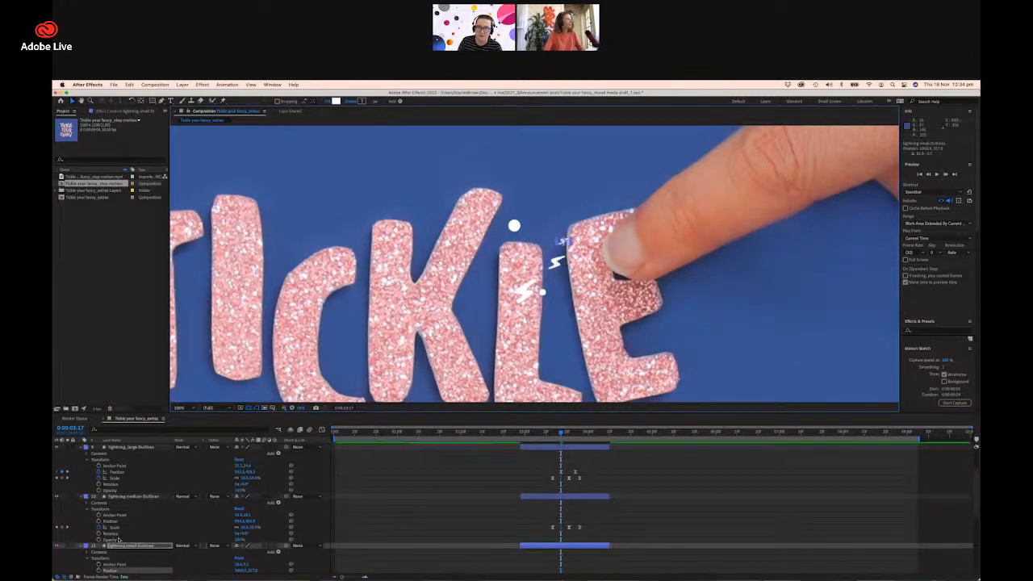
click(100, 522)
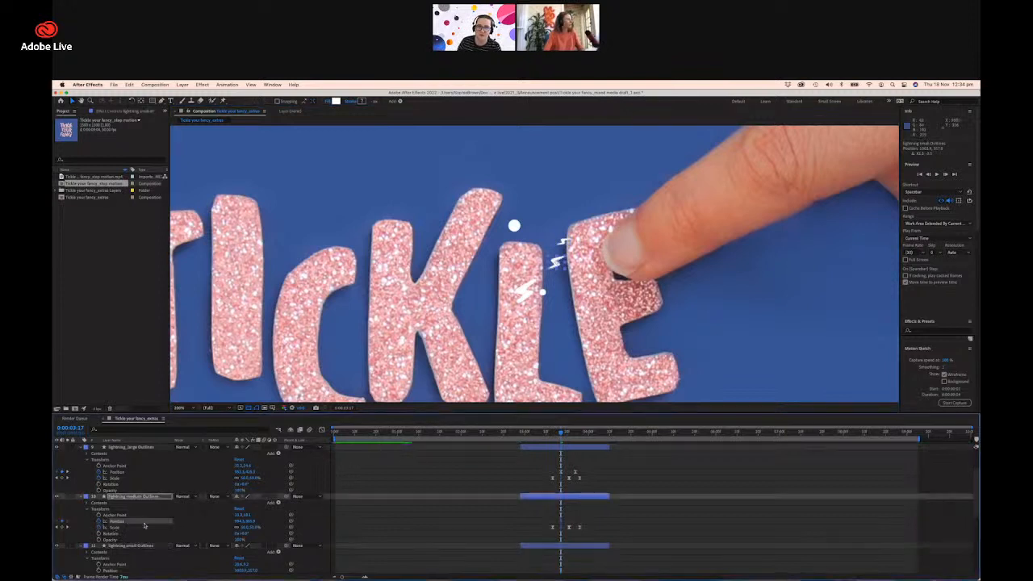
scroll(104, 532, down, 3)
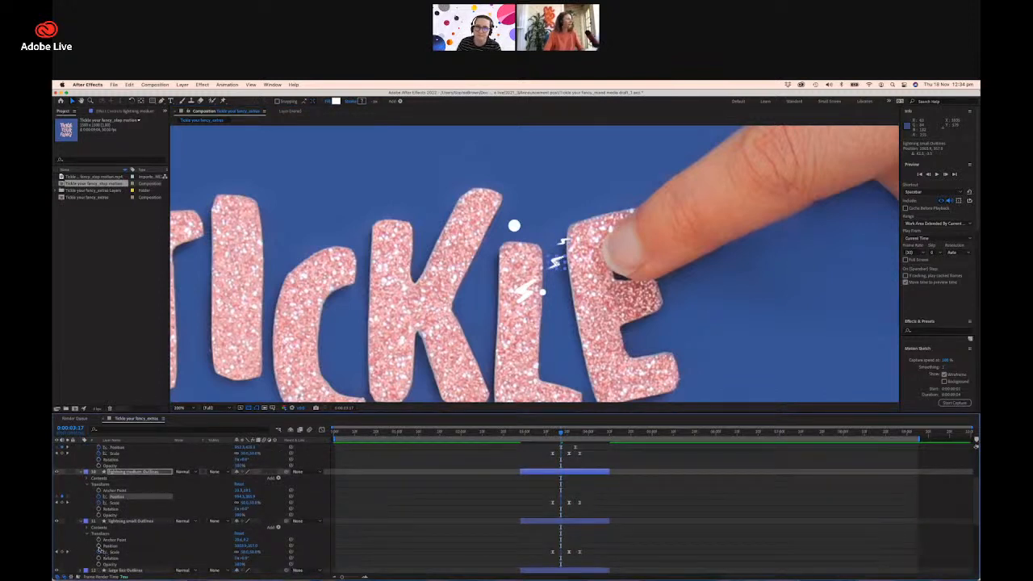
click(104, 546)
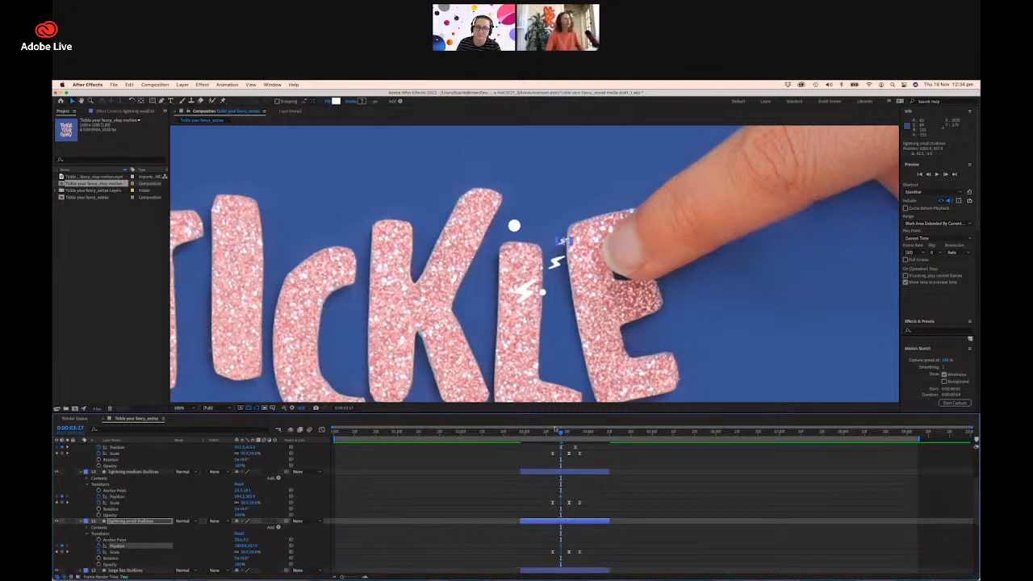
At 0:00:03:24, move the medium lightning bolt to the L's left edge and the small bolt to the top of the L.
scroll(578, 461, up, 2)
drag(563, 436, 577, 439)
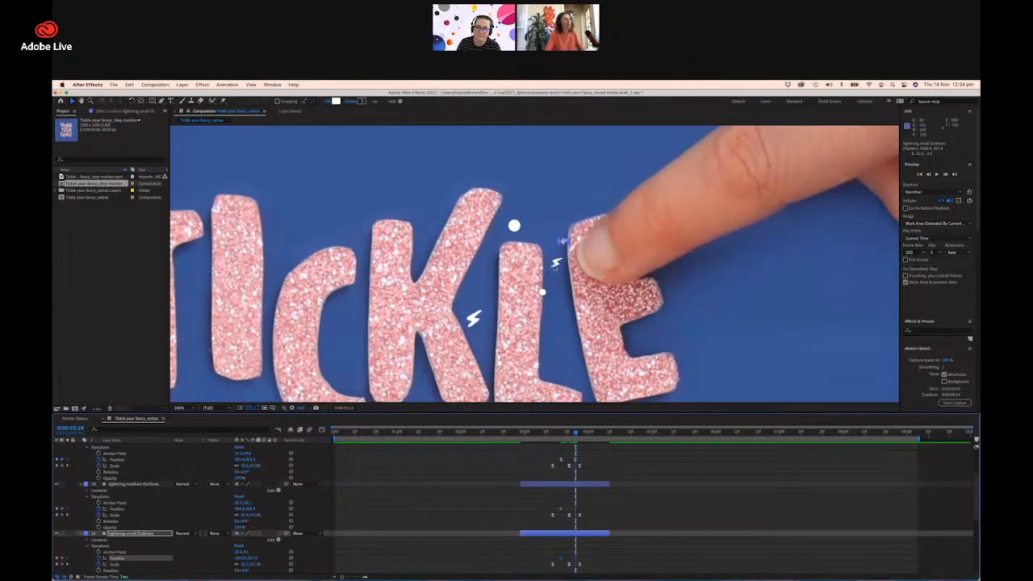
click(555, 266)
drag(556, 266, 499, 275)
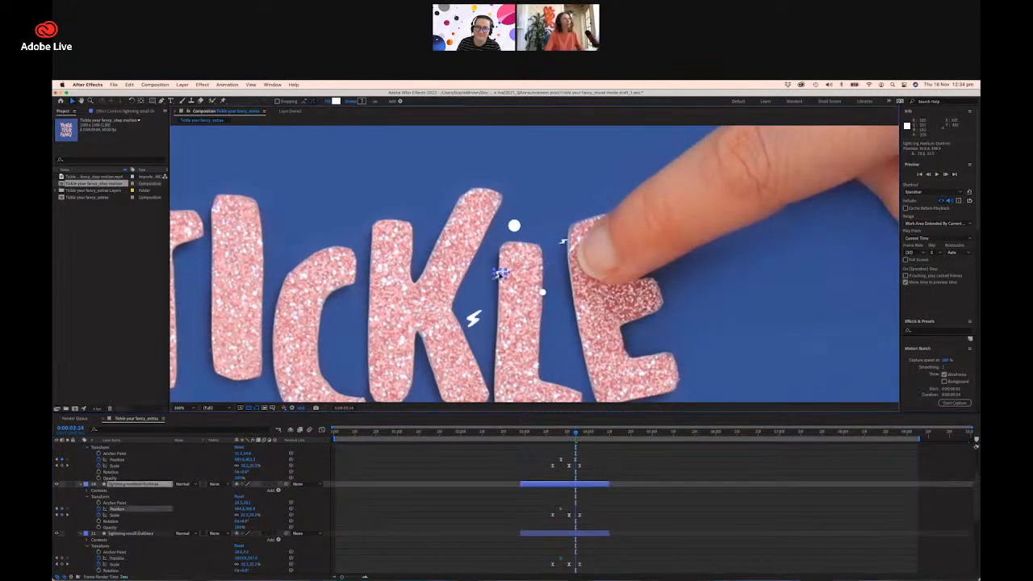
drag(563, 241, 515, 240)
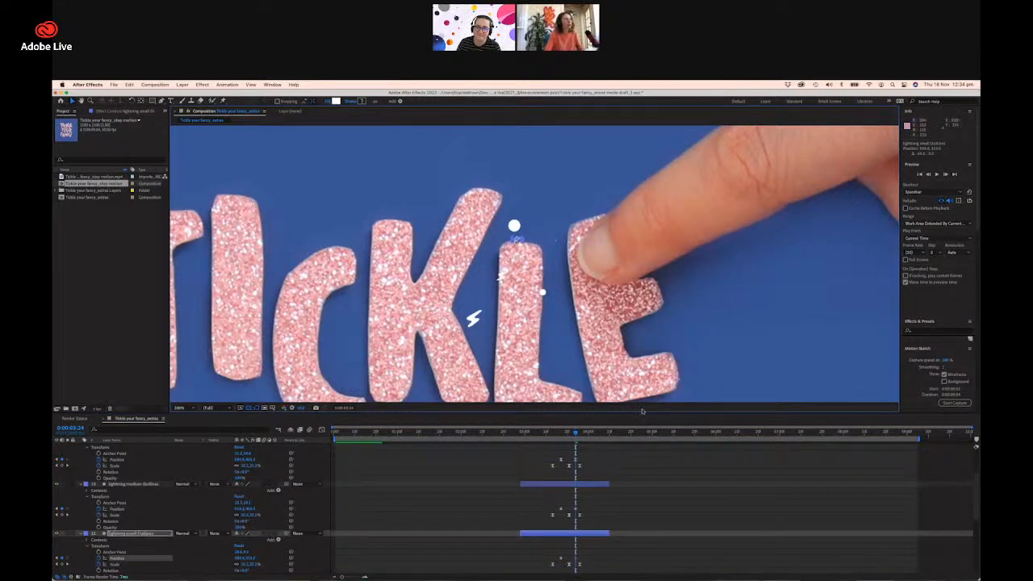
Nudge the medium lightning bolt's end position slightly upward along the L's left edge at 0:00:03:24.
mouse_move(575, 435)
mouse_down()
mouse_move(563, 437)
mouse_move(575, 434)
mouse_up()
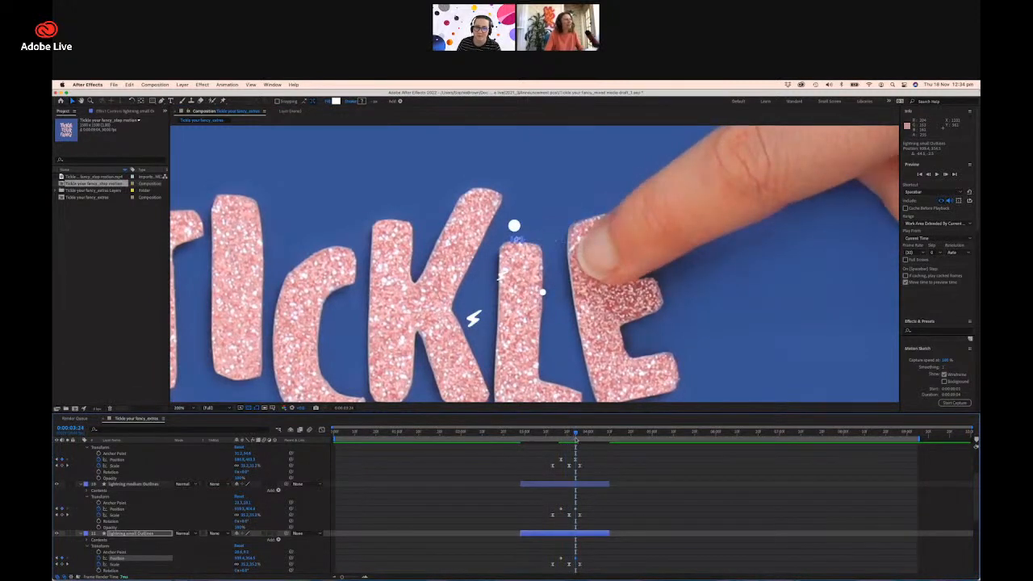
click(576, 511)
drag(504, 277, 505, 272)
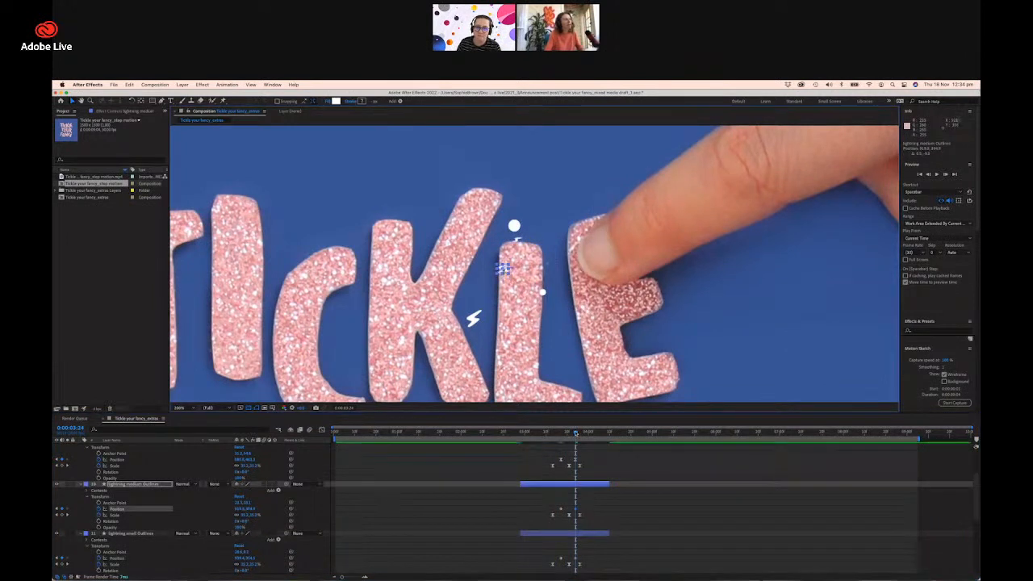
mouse_move(576, 434)
mouse_down()
mouse_move(564, 434)
mouse_move(576, 435)
mouse_up()
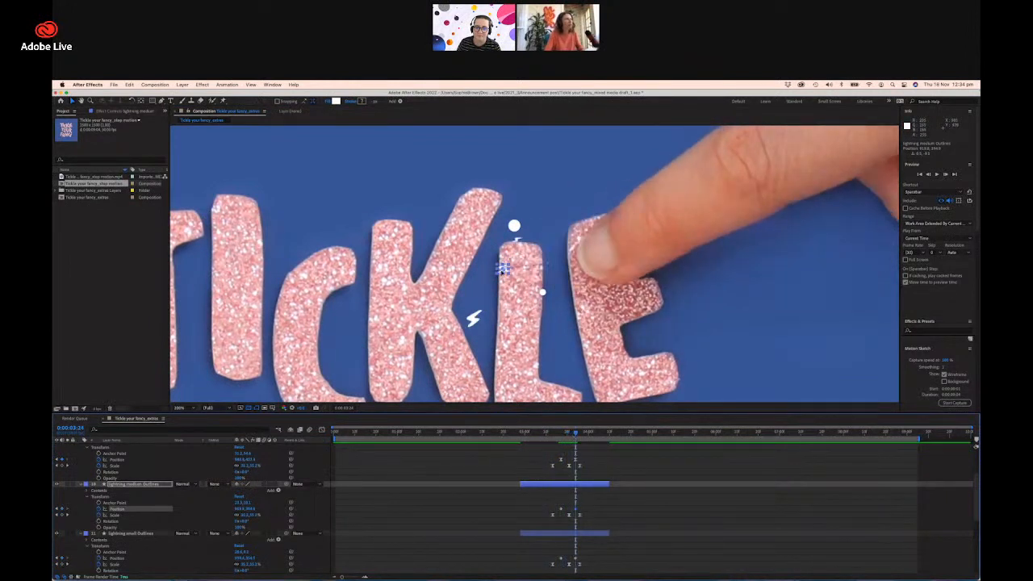
drag(501, 273, 502, 269)
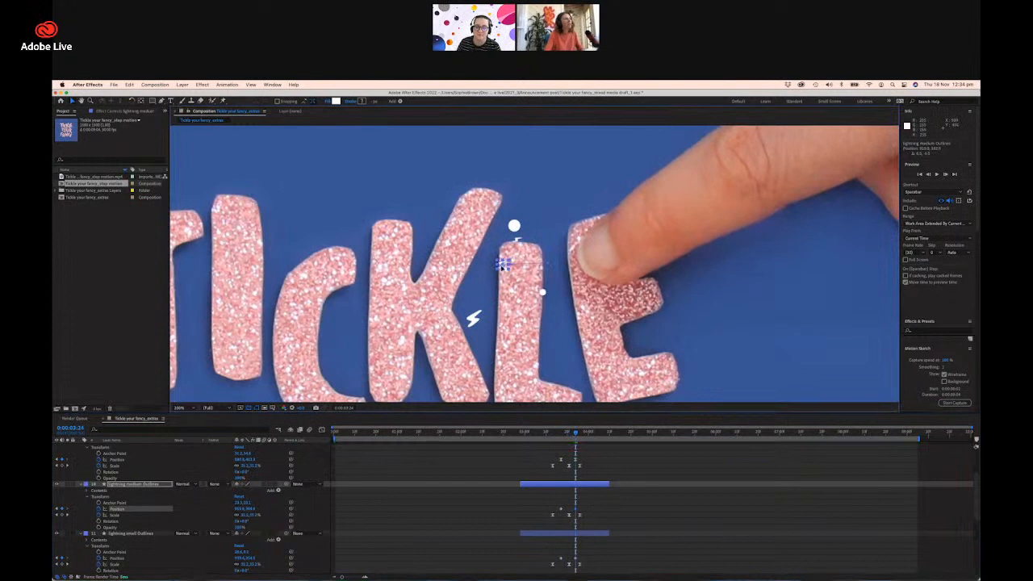
Apply Easy Ease to the Position keyframes of the medium and small lightning layers and preview the animation.
drag(576, 434, 552, 437)
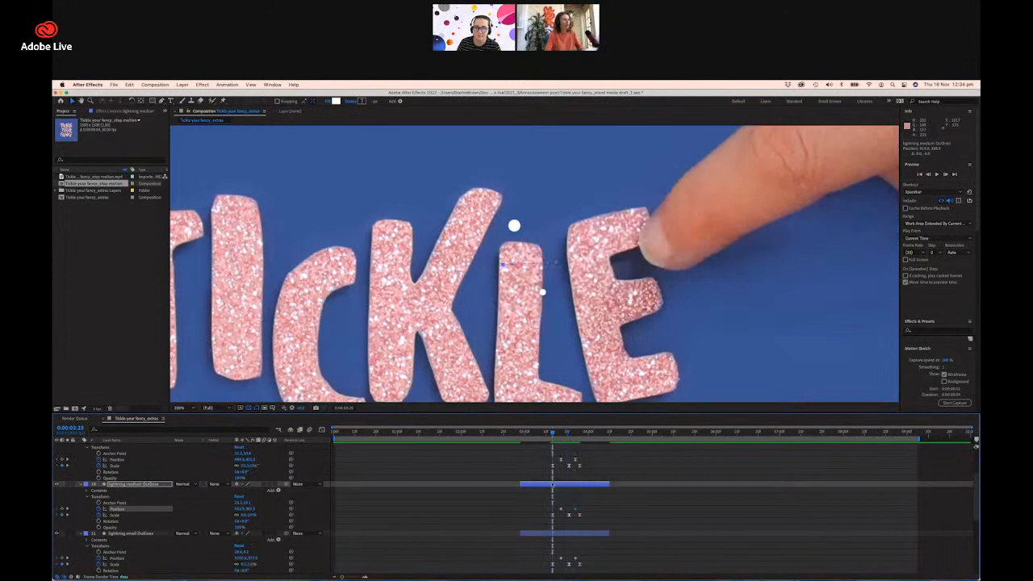
right_click(574, 510)
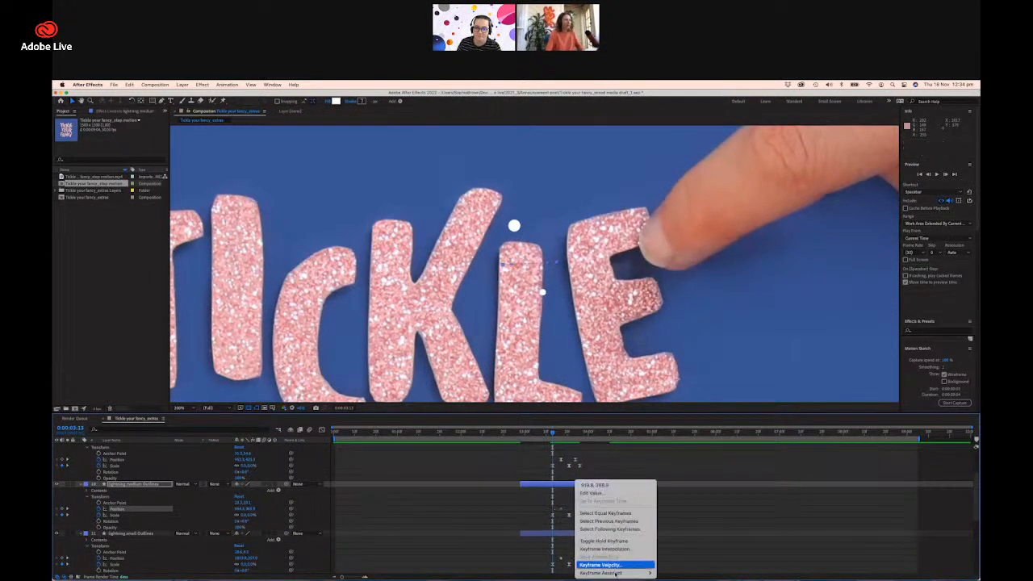
mouse_move(605, 572)
click(674, 526)
click(569, 559)
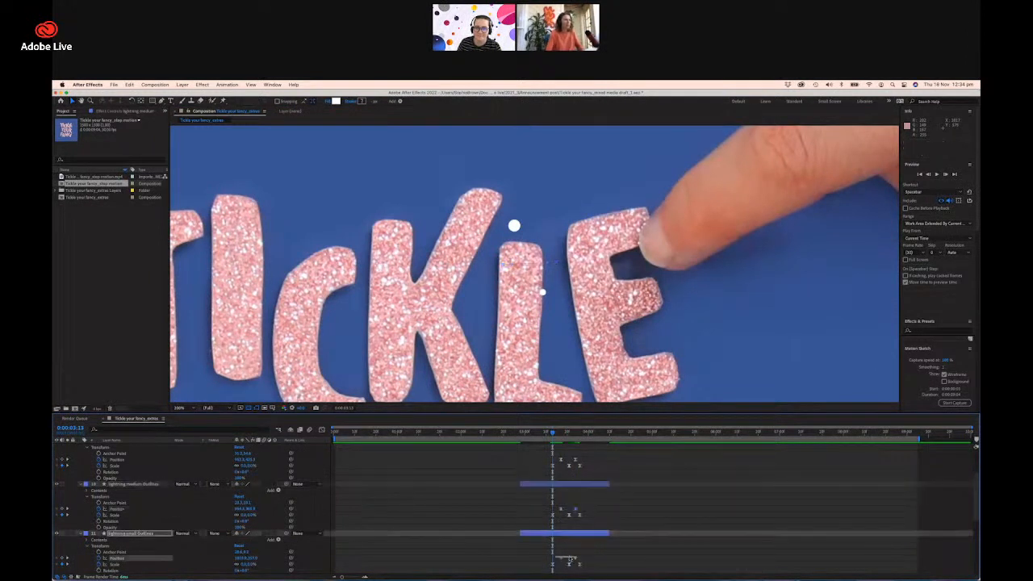
right_click(577, 563)
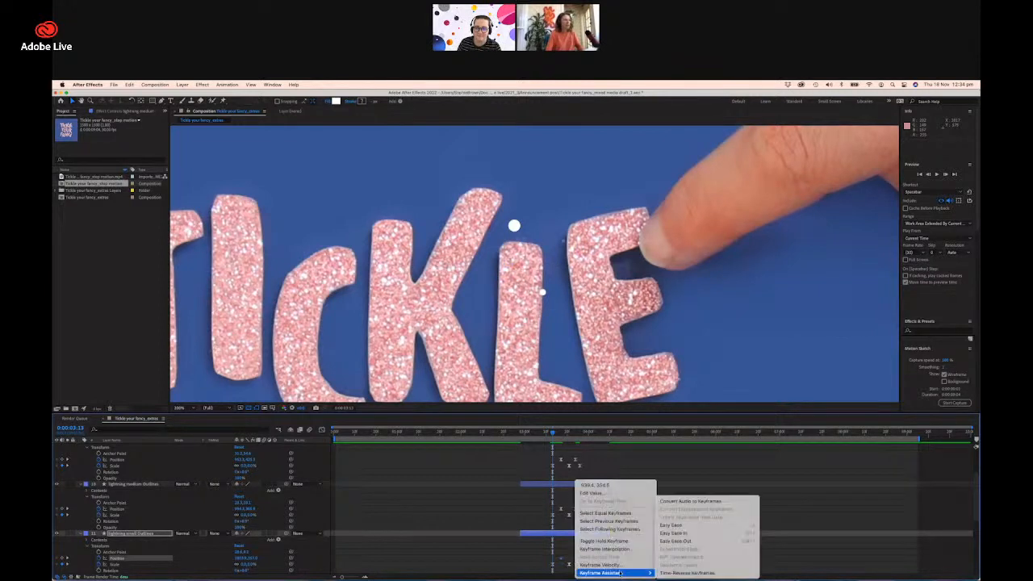
mouse_move(614, 572)
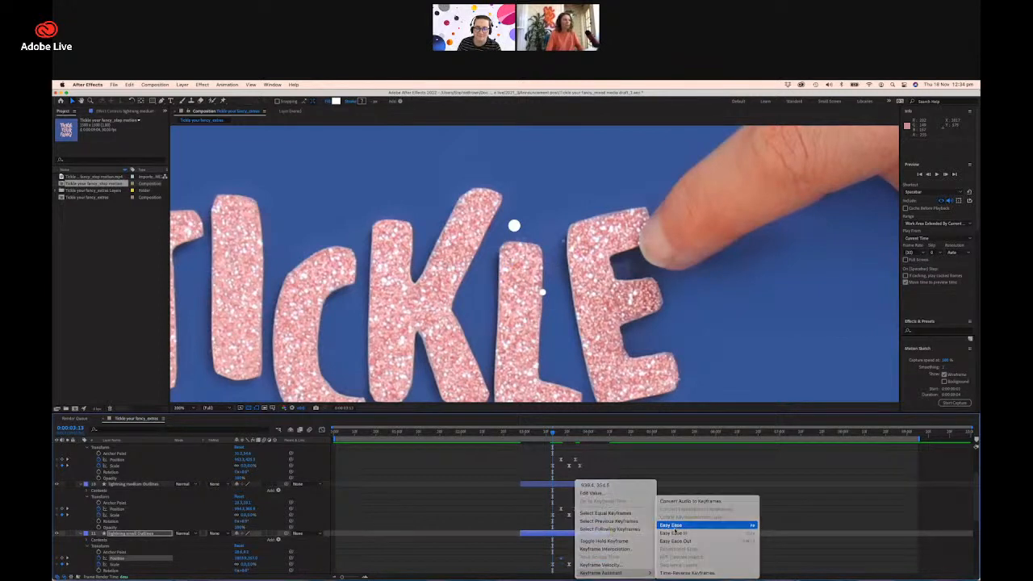
click(674, 526)
key(space)
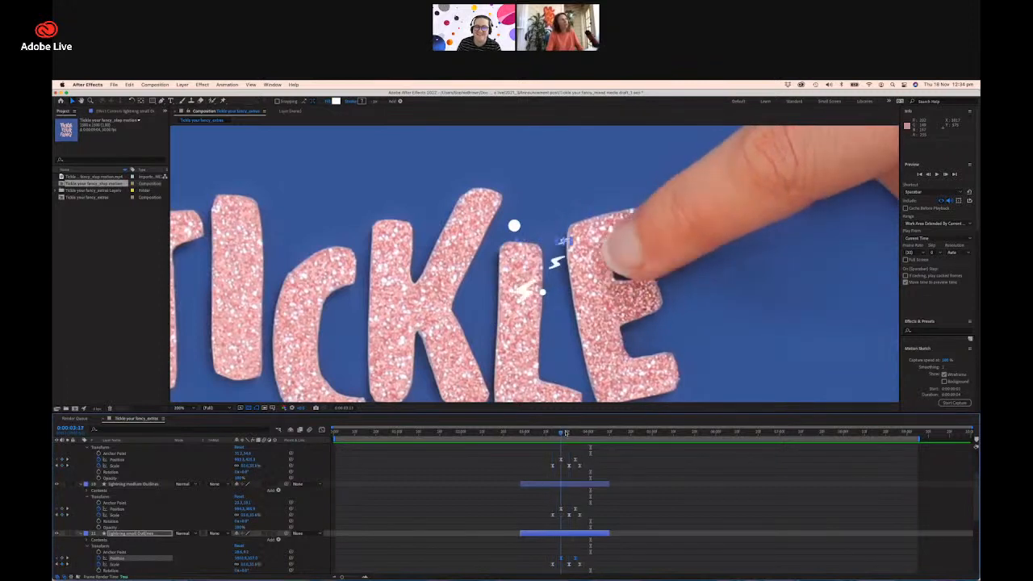
Shift the lightning small Outlines layer a few frames earlier in time so its bolt starts before the other two.
drag(566, 433, 567, 434)
scroll(581, 475, up, 2)
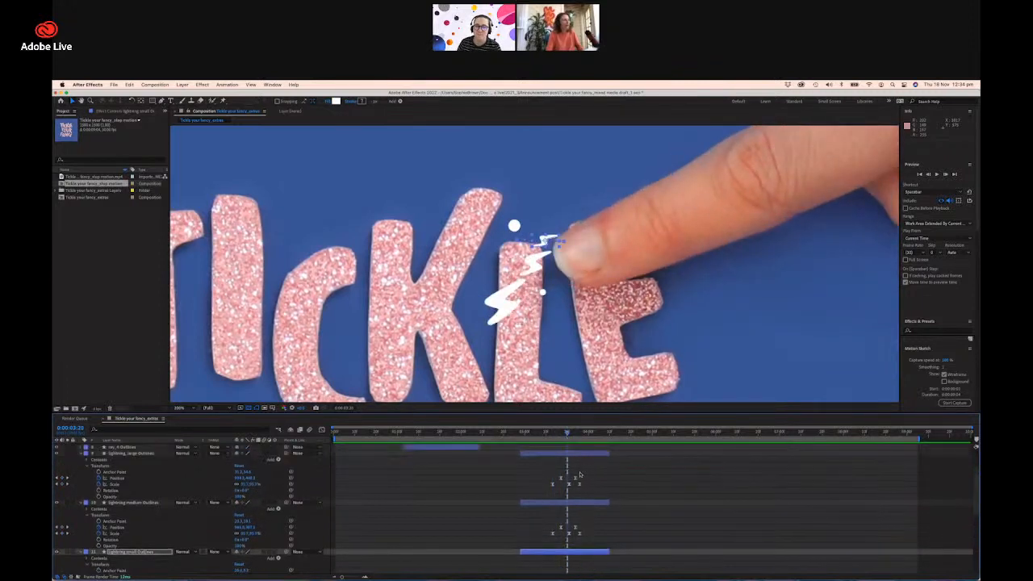
click(553, 454)
click(588, 531)
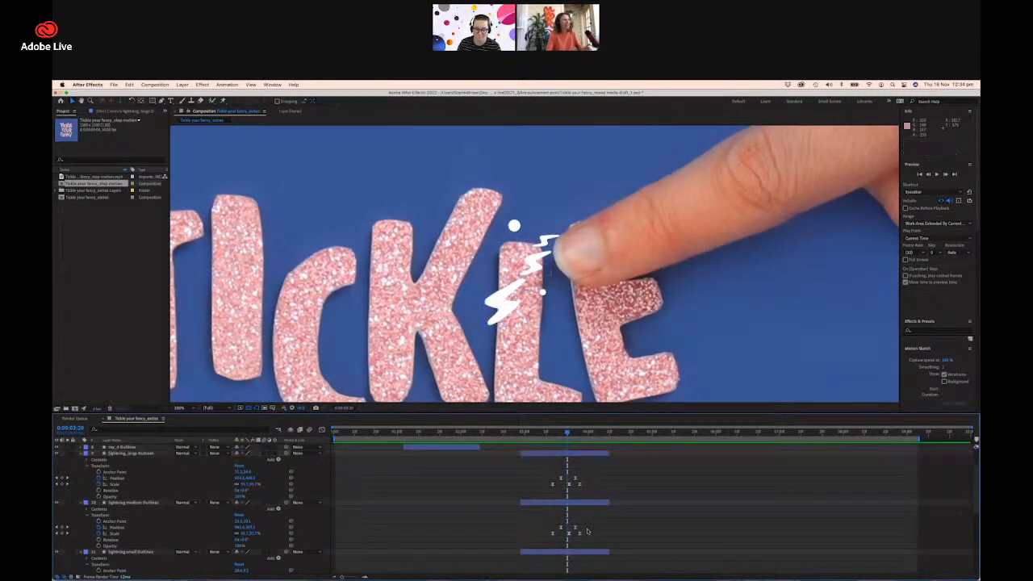
click(594, 554)
drag(590, 555, 585, 555)
mouse_move(566, 434)
mouse_down()
mouse_move(550, 435)
mouse_move(563, 438)
mouse_up()
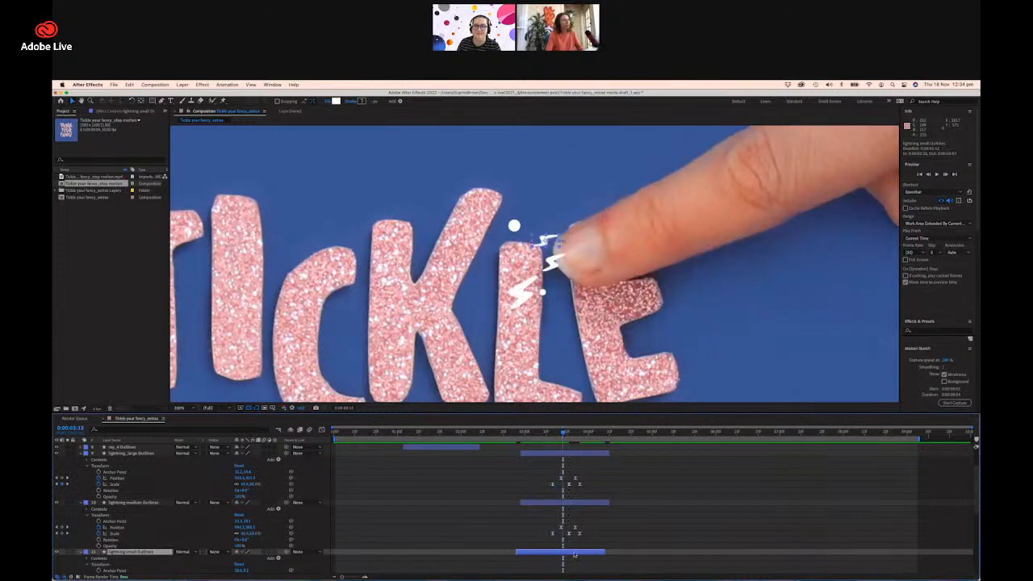
drag(575, 555, 572, 554)
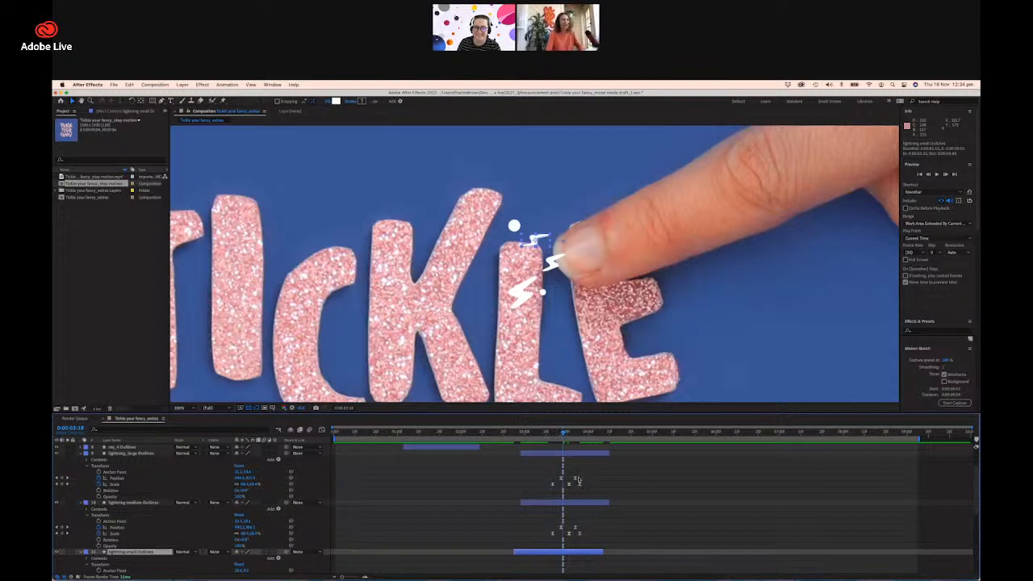
Shift the lightning medium Outlines layer about two frames earlier in time and preview the staggered bolts.
drag(563, 436, 563, 435)
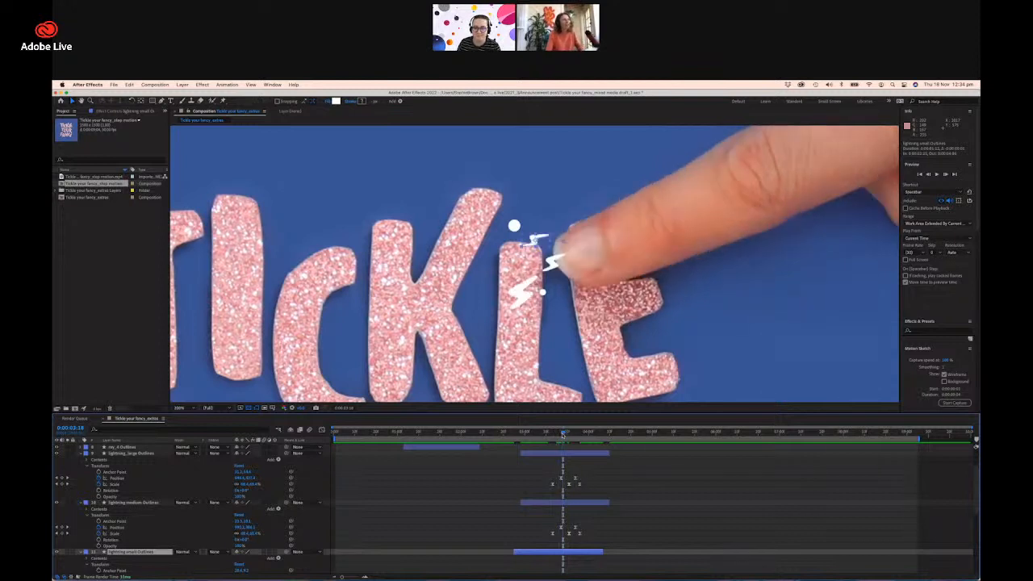
drag(569, 504, 564, 504)
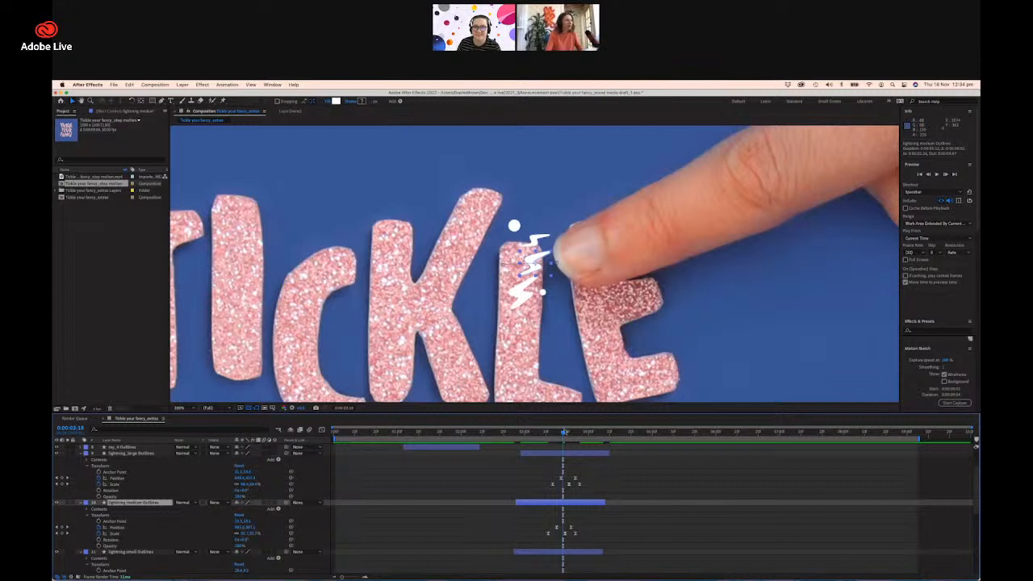
drag(564, 433, 550, 434)
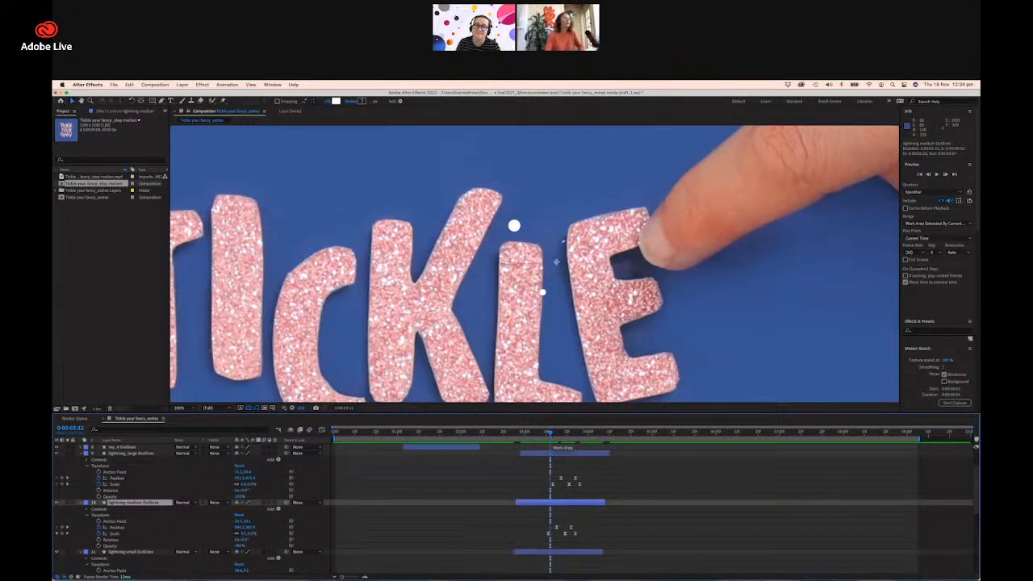
drag(550, 434, 528, 452)
key(space)
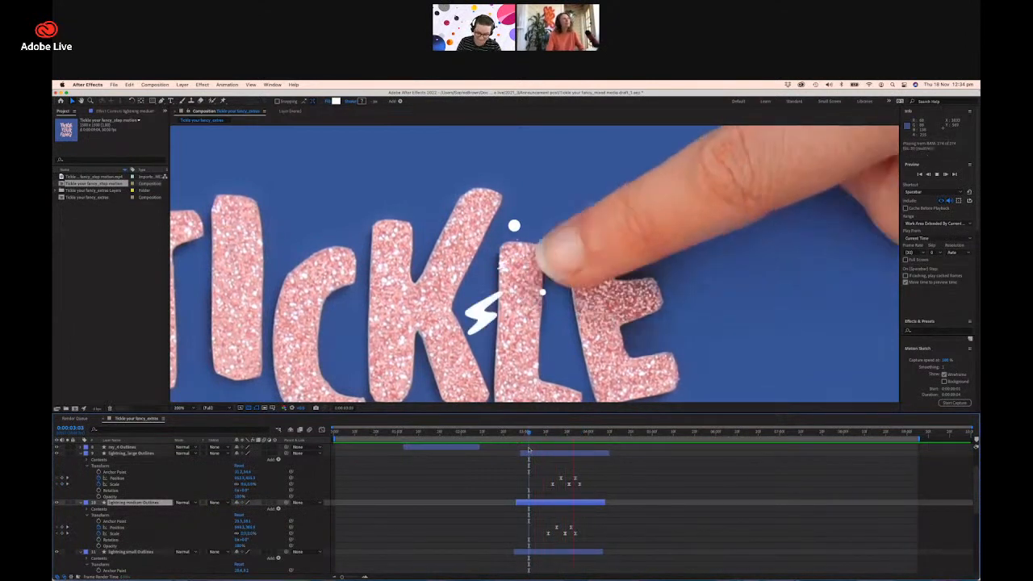
key(space)
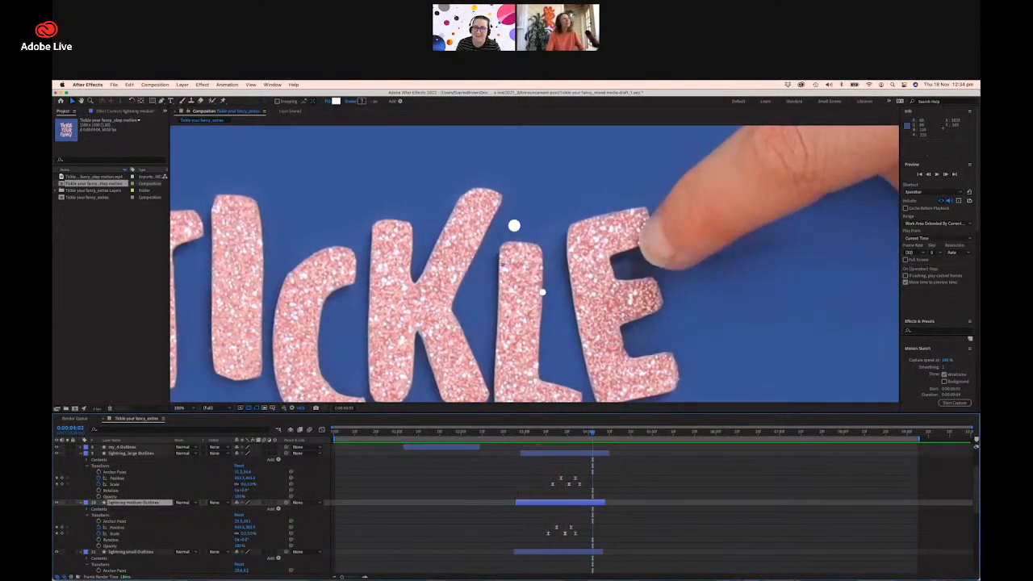
Replay the lightning animation from about 0:00:03:00 to examine how the three bolts are timed against the moving finger.
click(526, 434)
key(space)
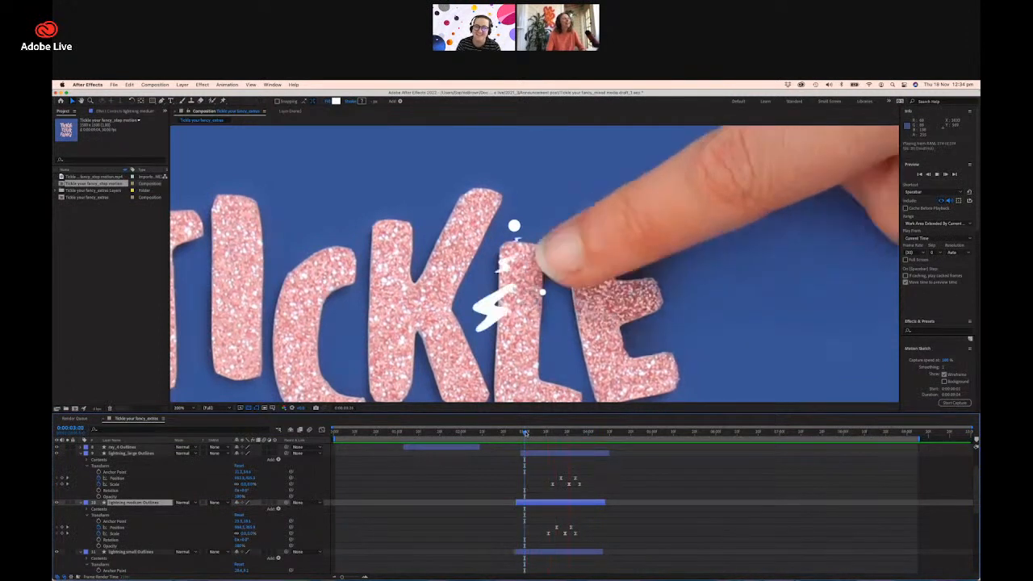
key(space)
key(space)
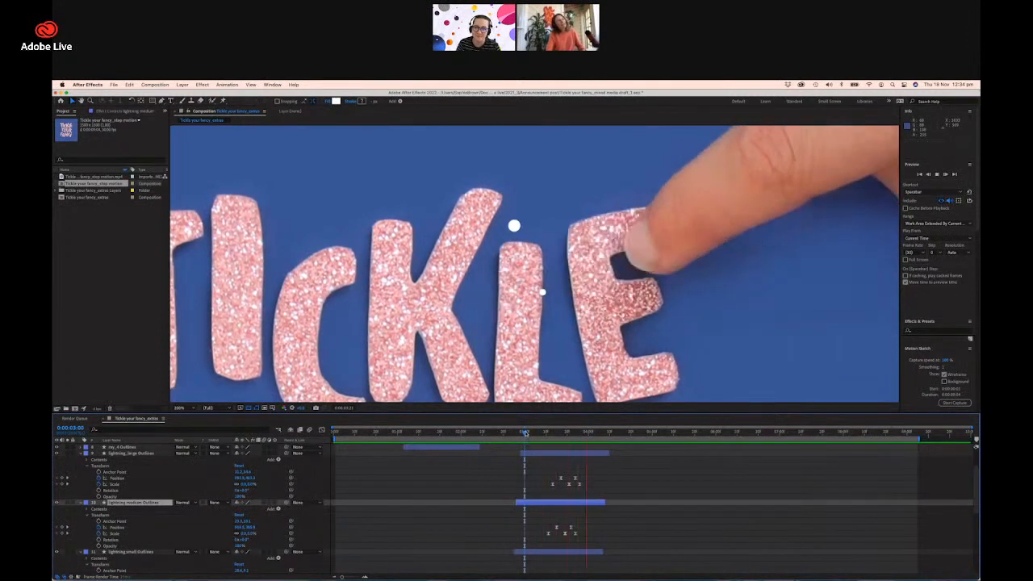
key(space)
key(comma)
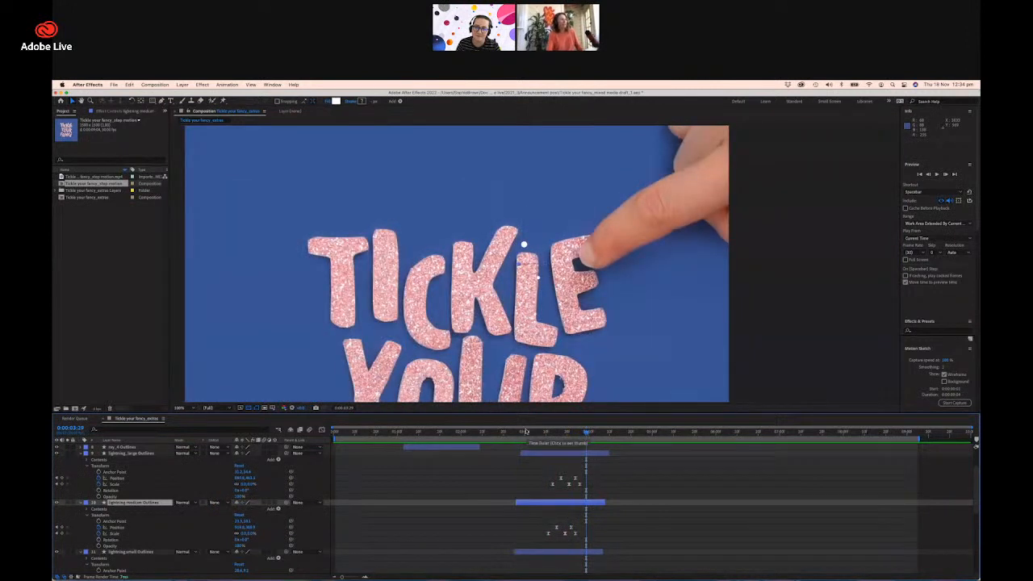
click(526, 434)
key(space)
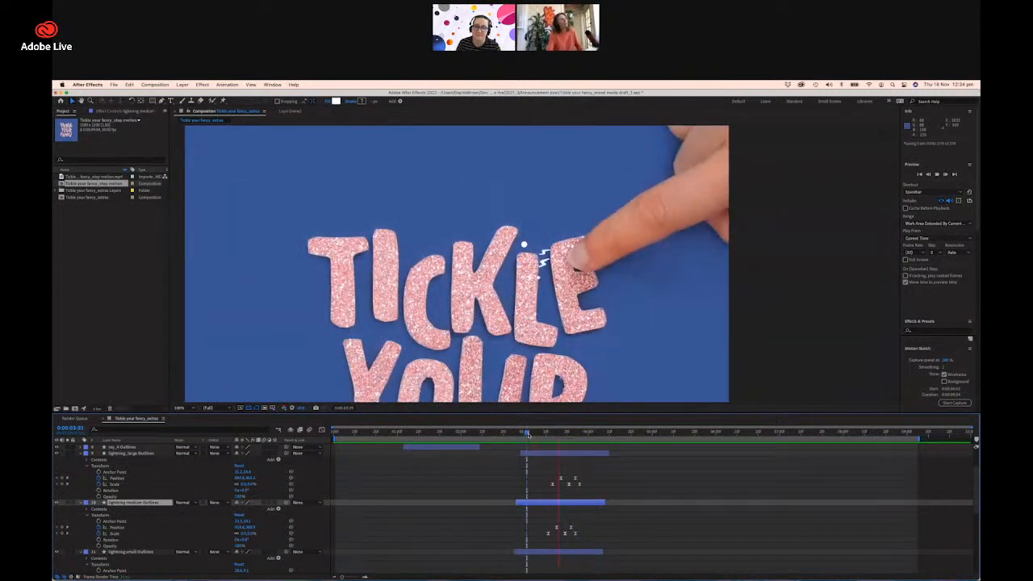
Select the large, medium and small lightning layers, shift them together about one frame later, and preview the result.
drag(542, 434, 563, 435)
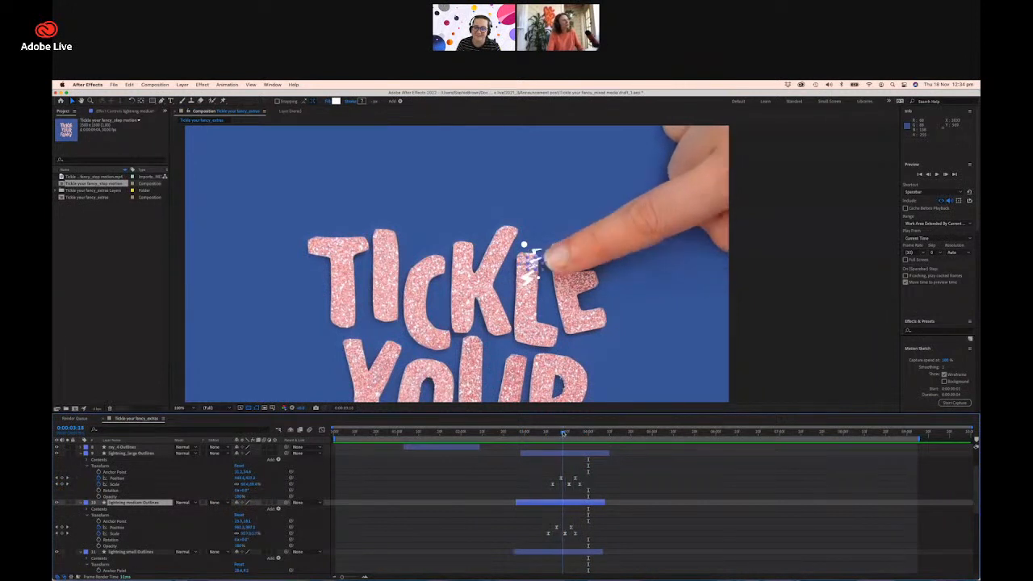
click(541, 456)
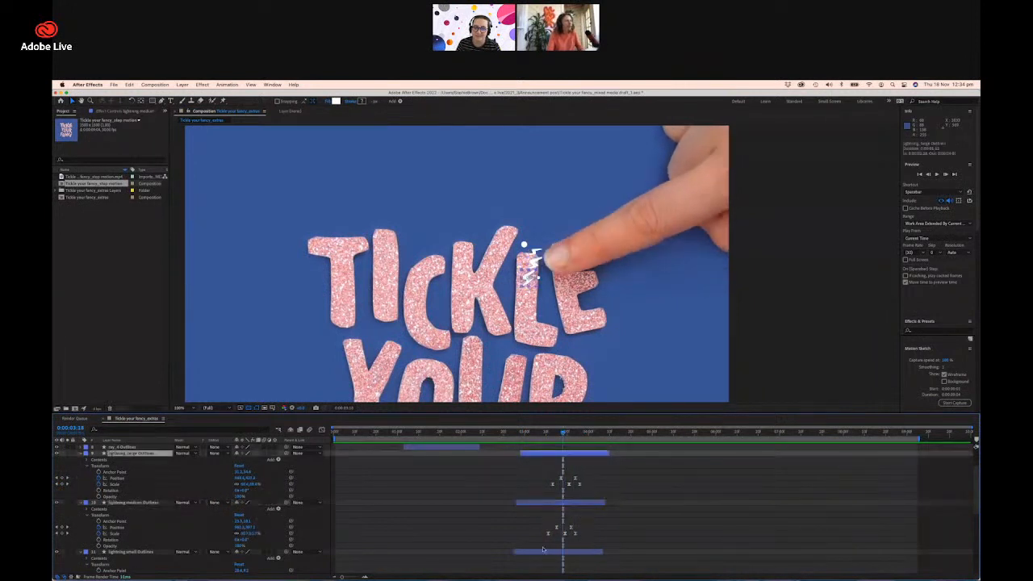
shift+click(544, 552)
shift+click(527, 503)
drag(528, 503, 528, 494)
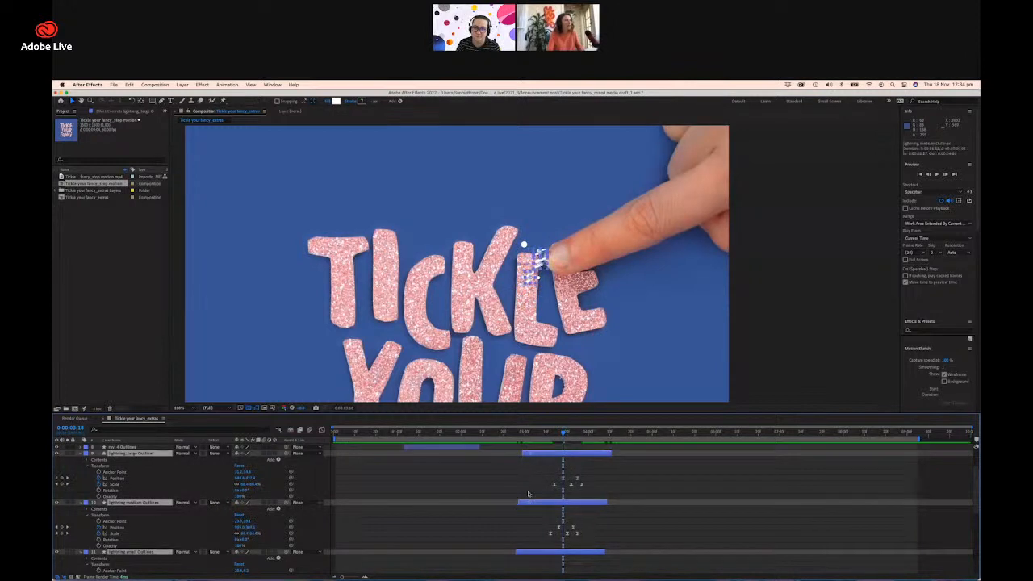
click(511, 433)
key(space)
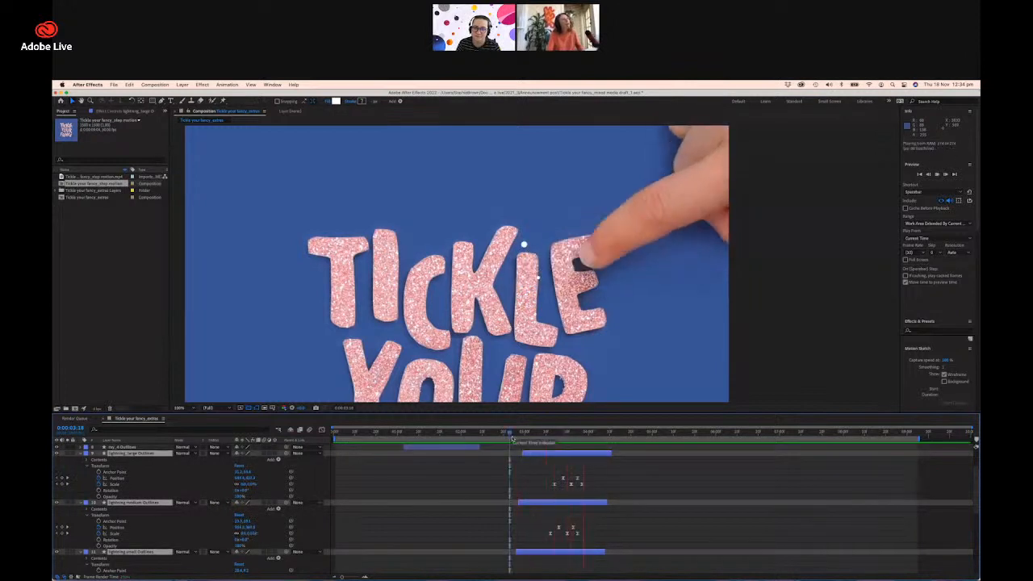
Shift the three selected lightning layers about one more frame later and check the bolts against the fingertip around 0:00:03:18.
drag(511, 434, 563, 433)
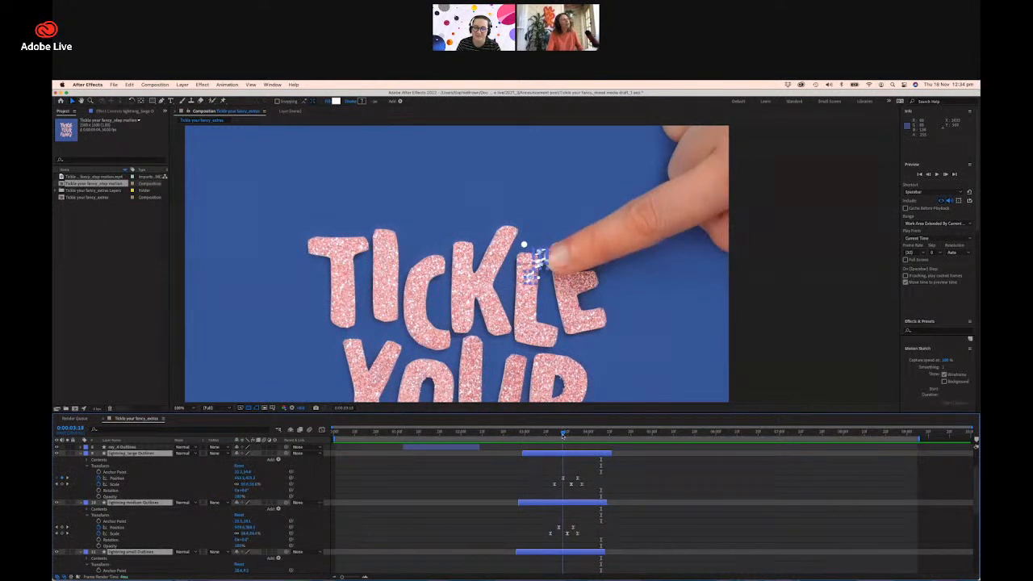
drag(565, 504, 567, 505)
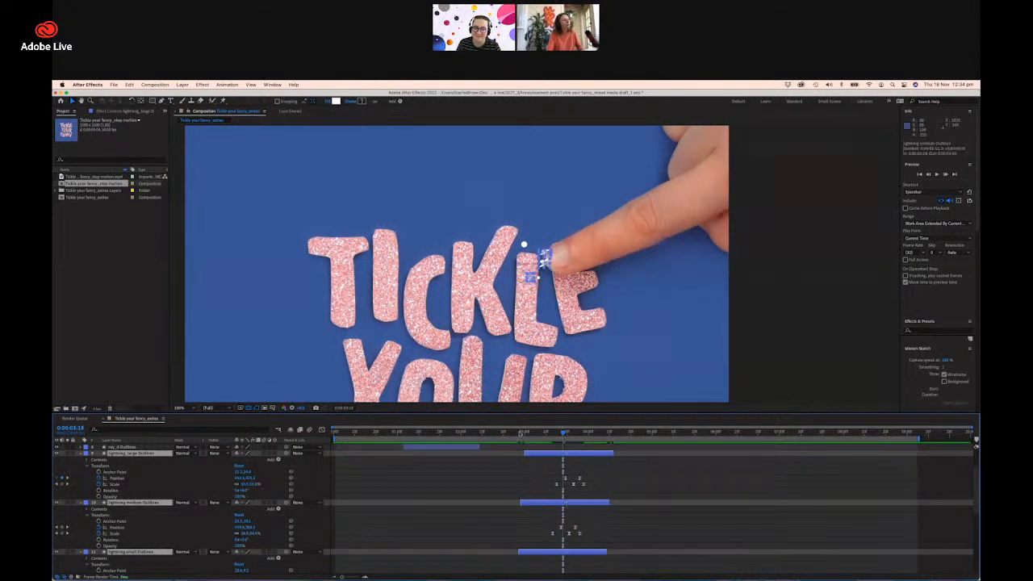
drag(522, 434, 562, 436)
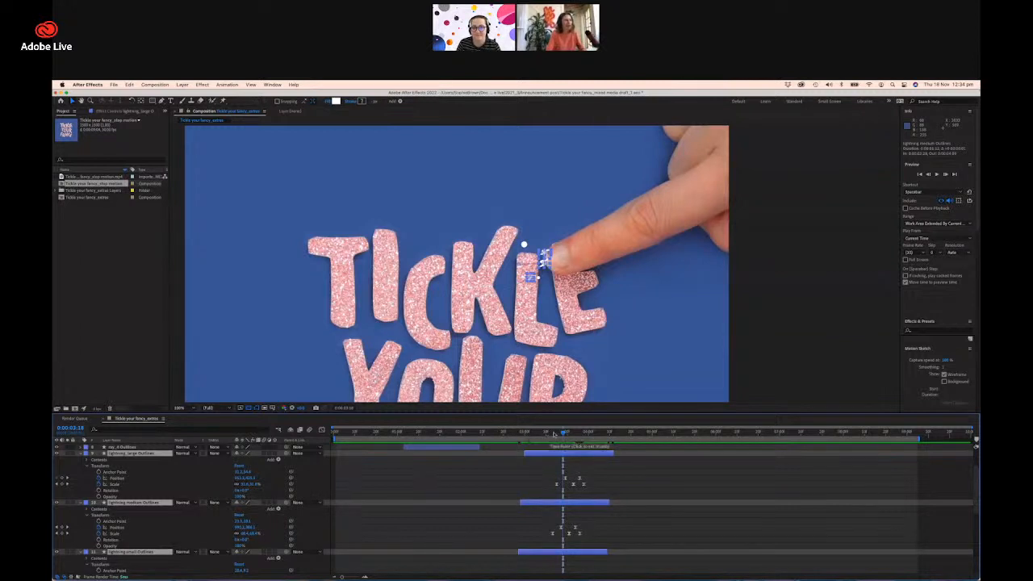
click(561, 434)
drag(561, 434, 566, 434)
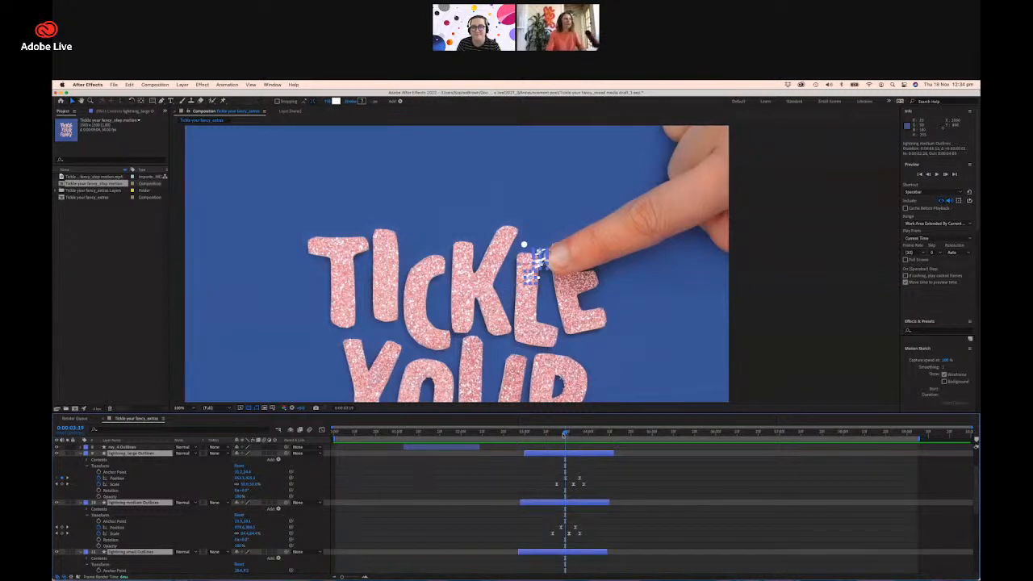
drag(551, 434, 567, 443)
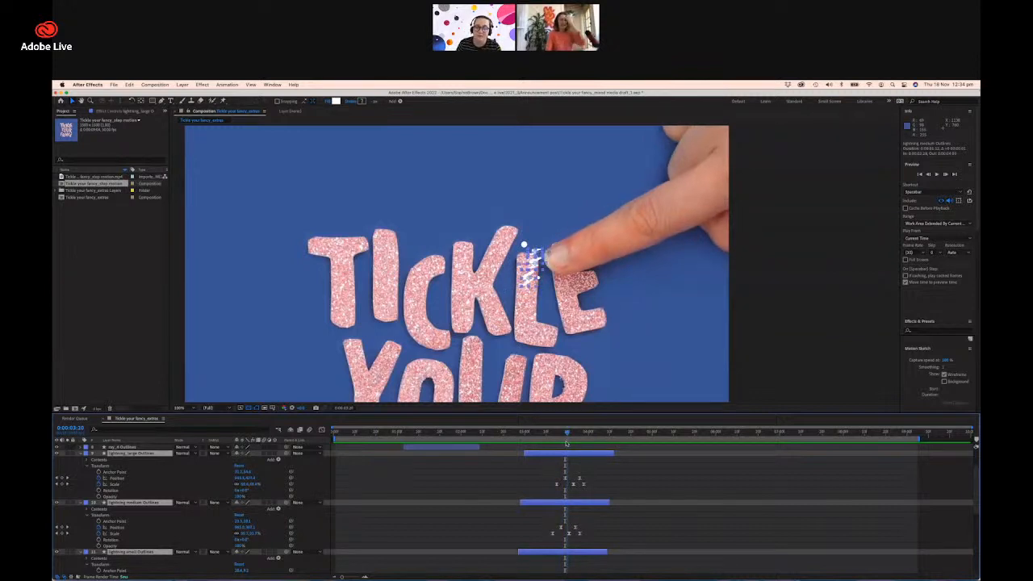
mouse_move(566, 442)
mouse_down()
mouse_move(539, 446)
mouse_move(556, 446)
mouse_up()
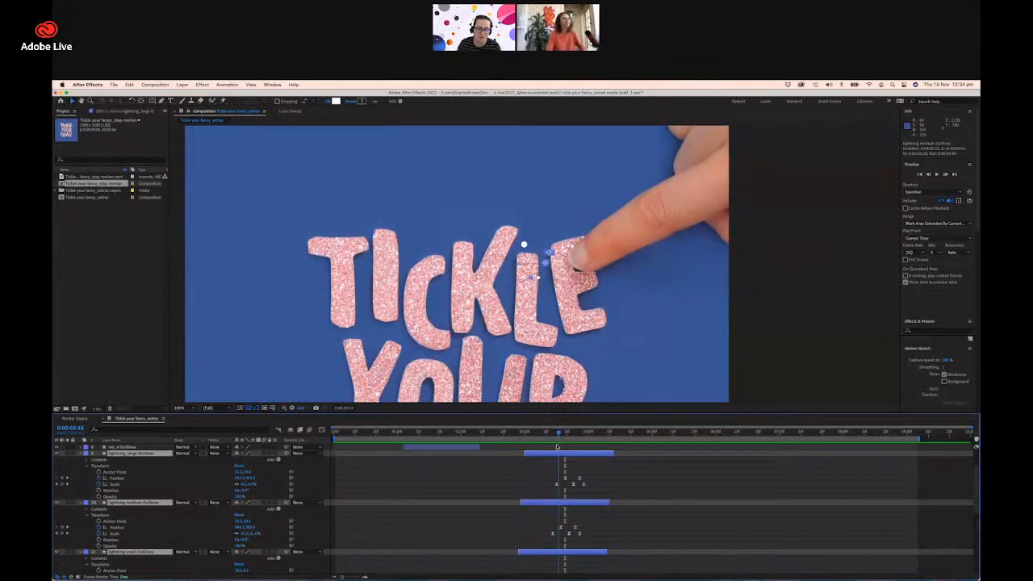
drag(559, 447, 561, 446)
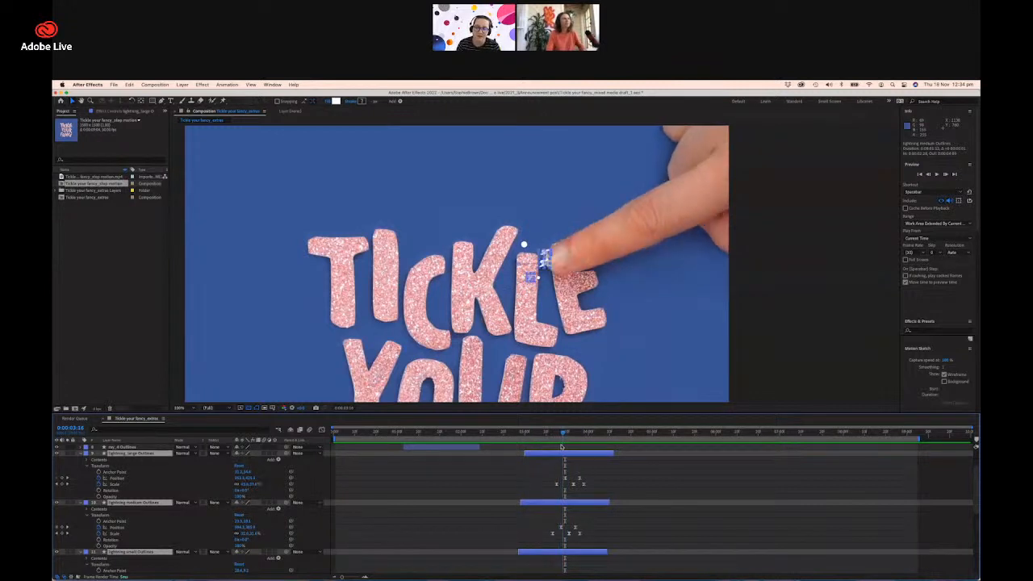
Delay all three lightning layers by two more frames and play the animation through to check the timing.
click(563, 455)
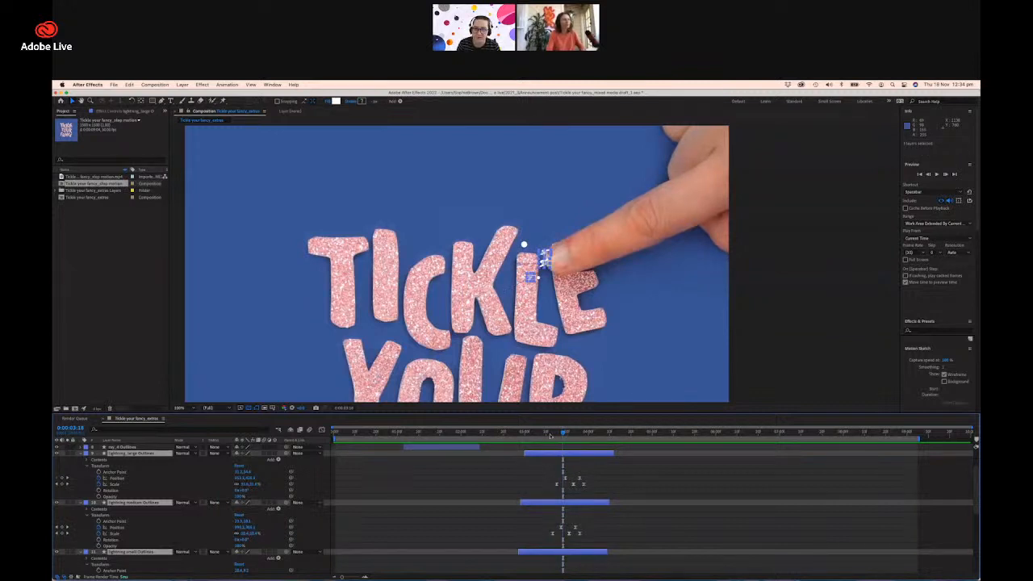
key(alt+Page_Down)
key(alt+Page_Down)
mouse_move(550, 436)
mouse_down()
mouse_move(585, 435)
mouse_move(551, 444)
mouse_up()
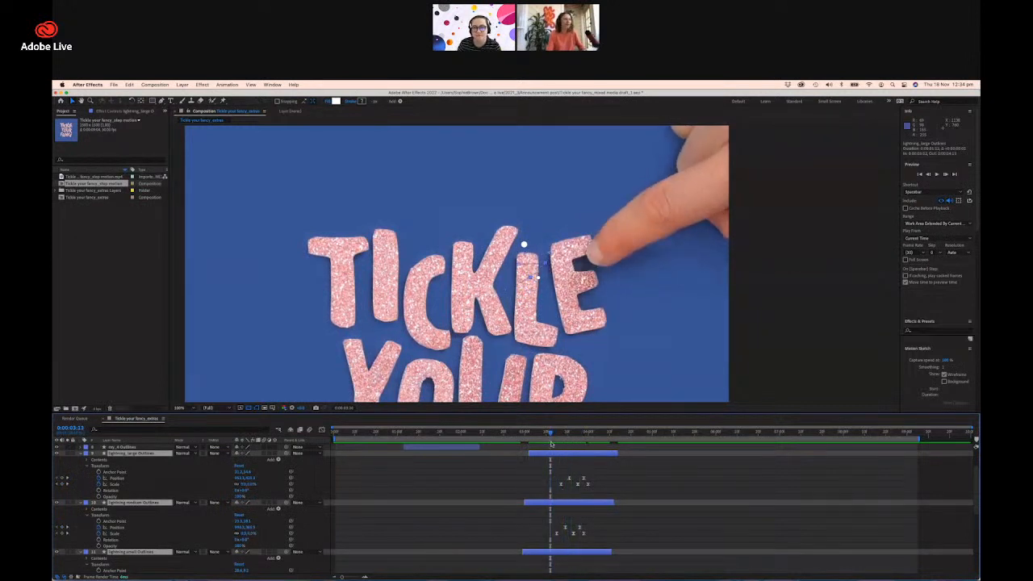
key(space)
click(538, 434)
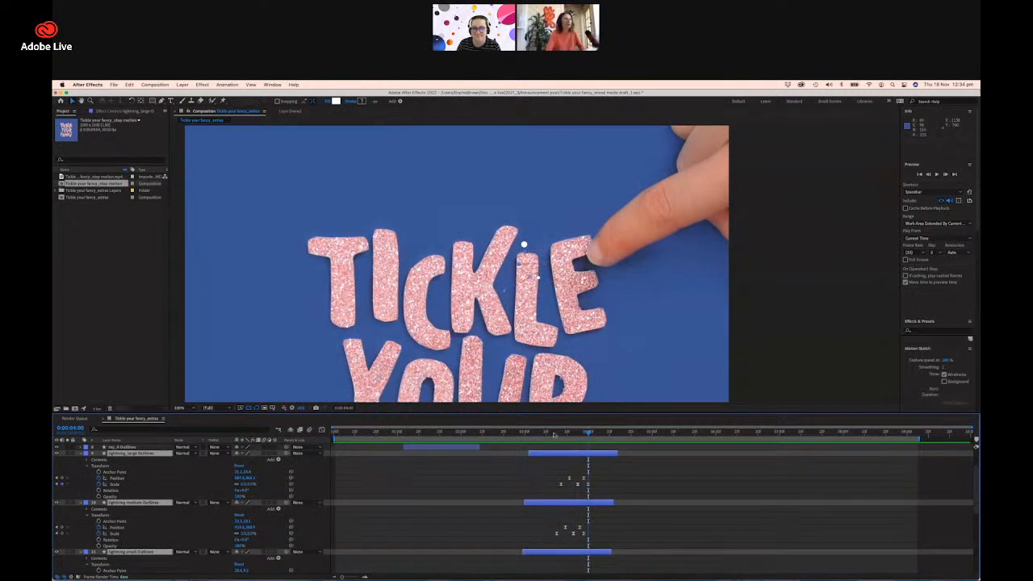
click(554, 433)
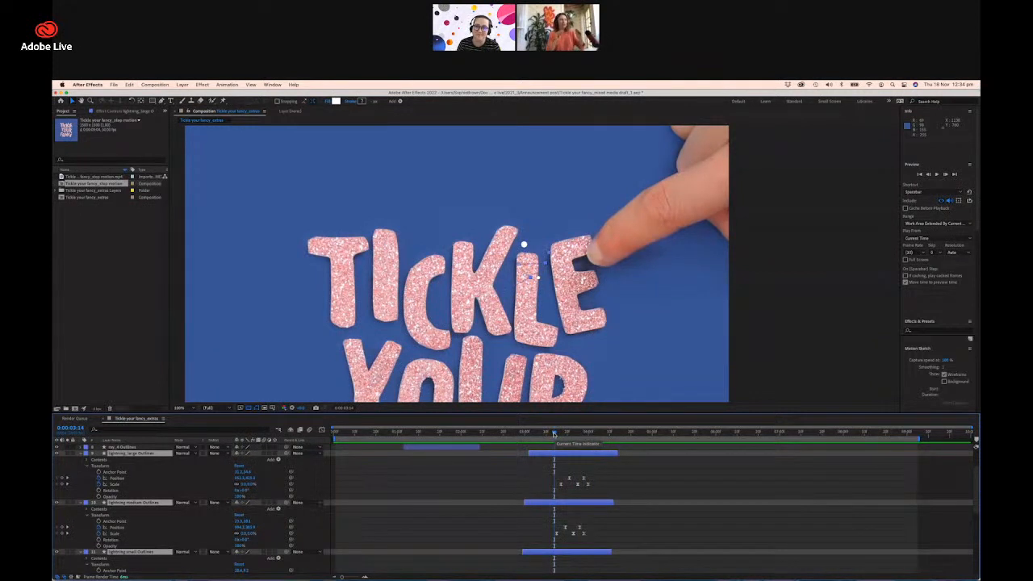
Expand the layers of the large and small white dots near the L and show their Transform properties.
scroll(138, 491, down, 5)
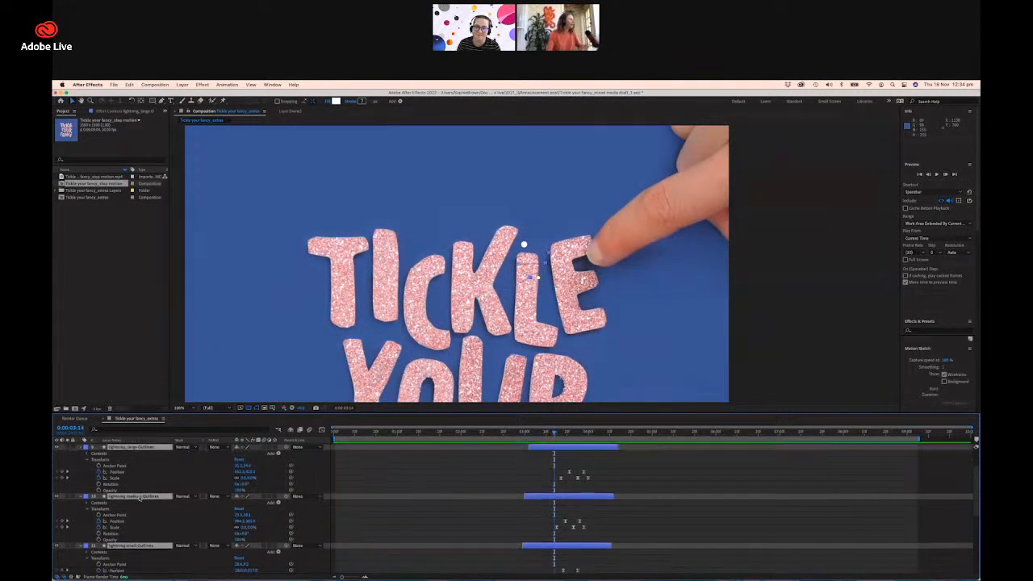
click(129, 522)
shift+click(129, 527)
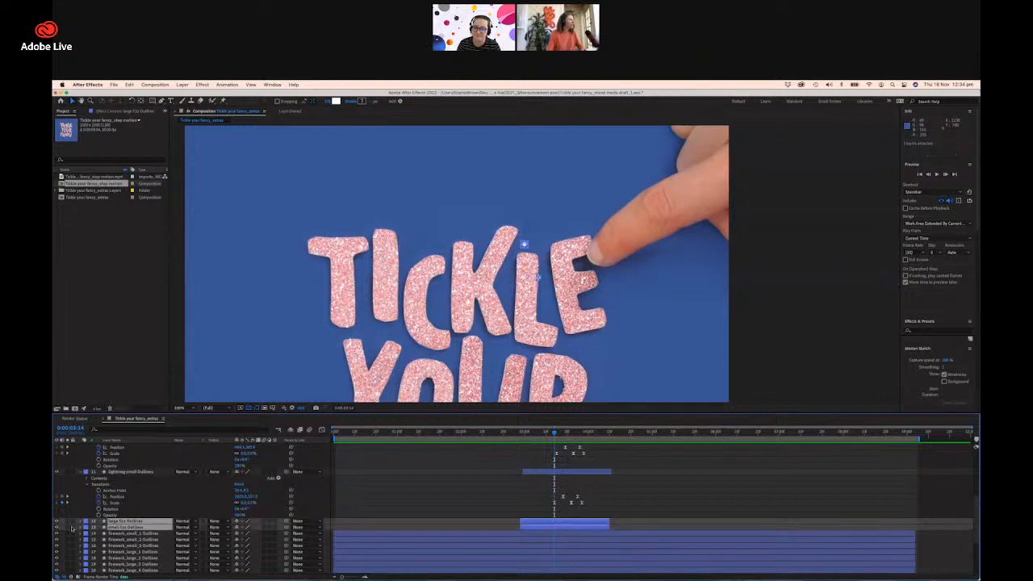
click(80, 521)
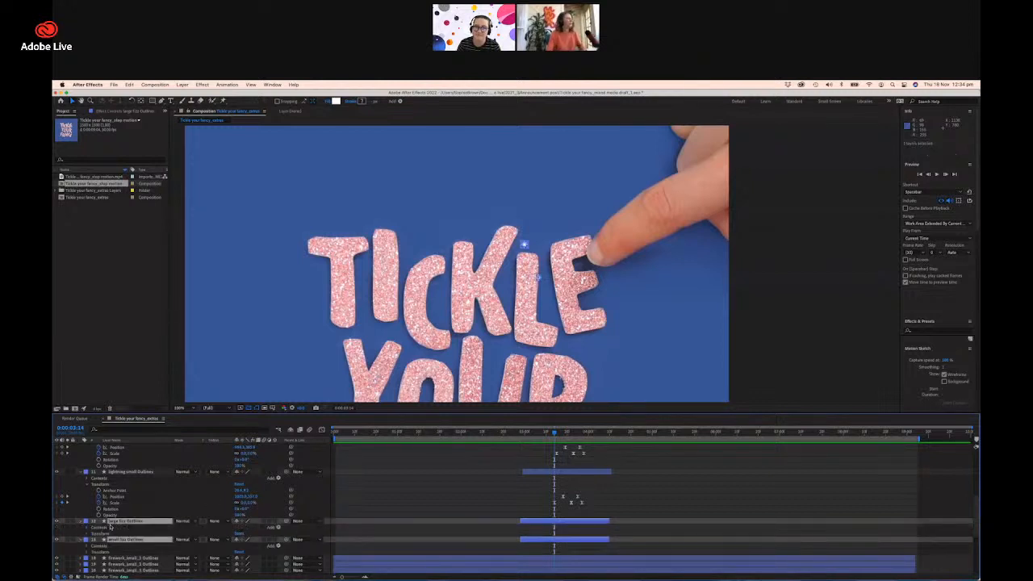
click(86, 533)
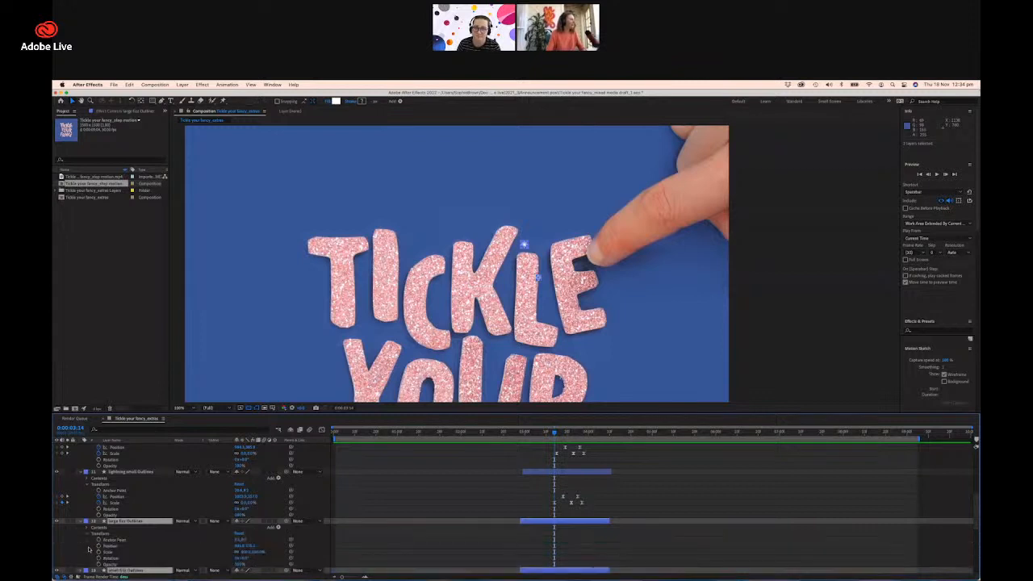
click(644, 479)
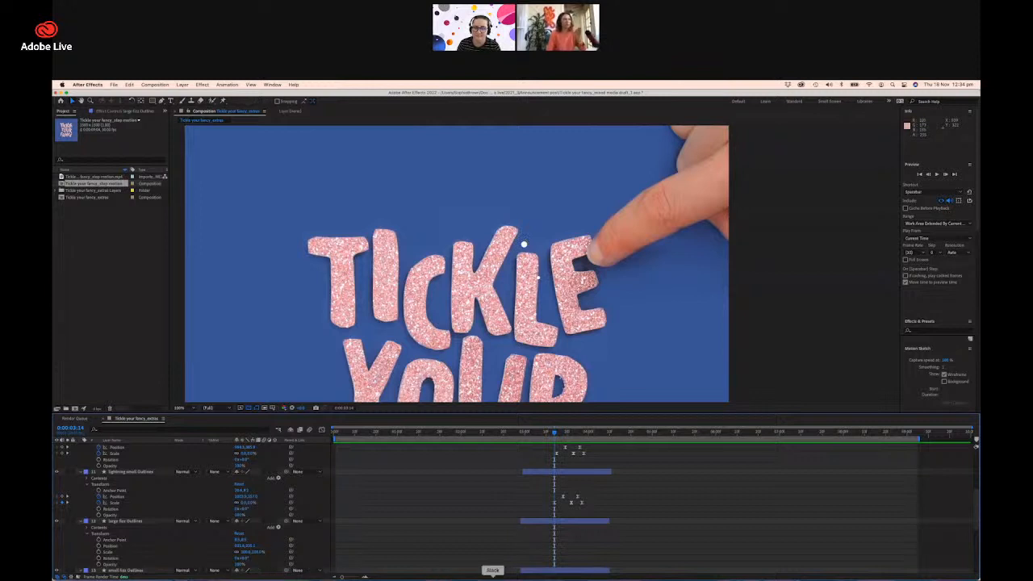
At 0:00:03:16, set the large white dot layer's Scale to 0% and add a Scale keyframe.
drag(555, 436, 570, 436)
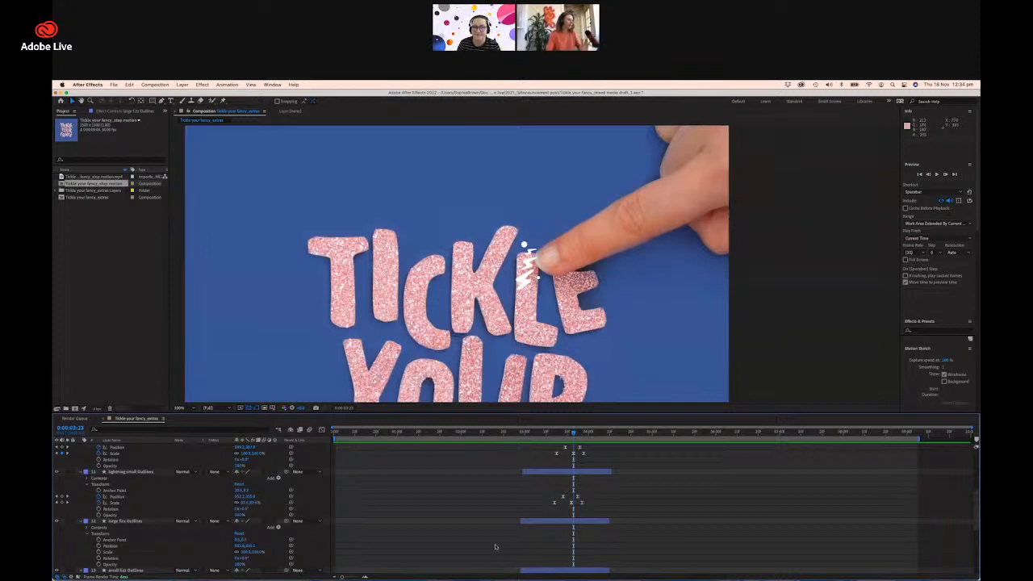
click(127, 521)
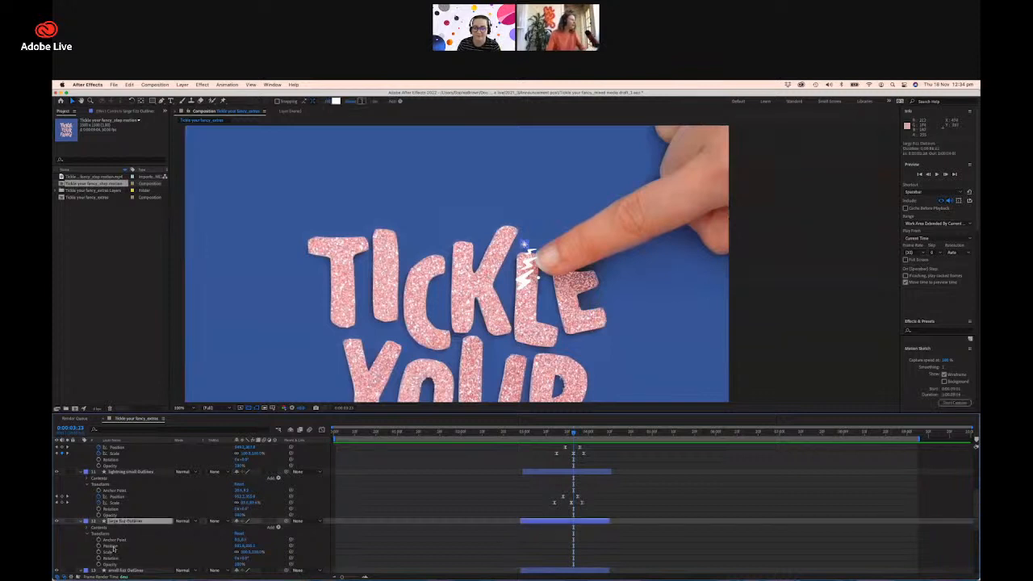
click(113, 551)
drag(572, 434, 558, 434)
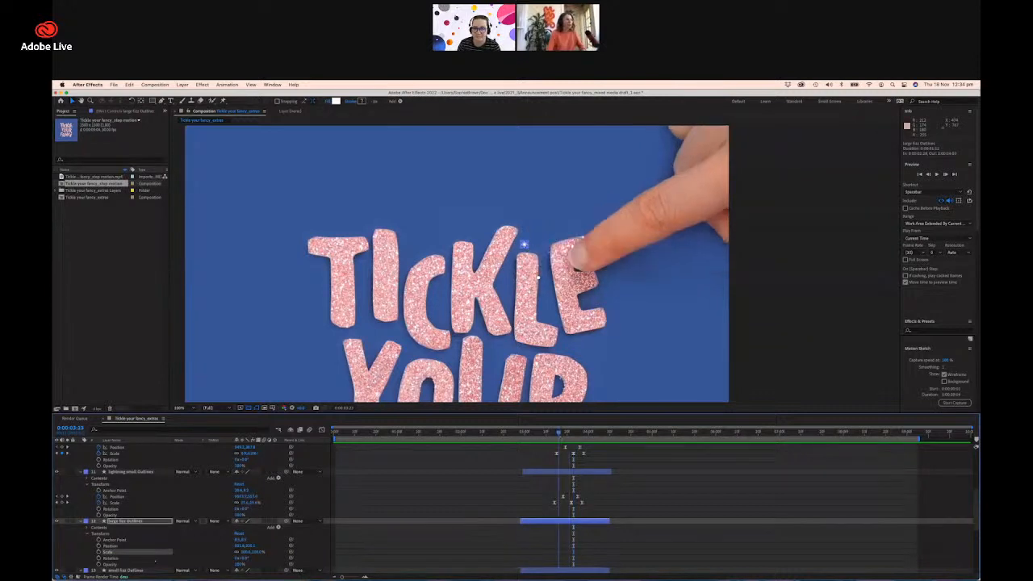
click(245, 553)
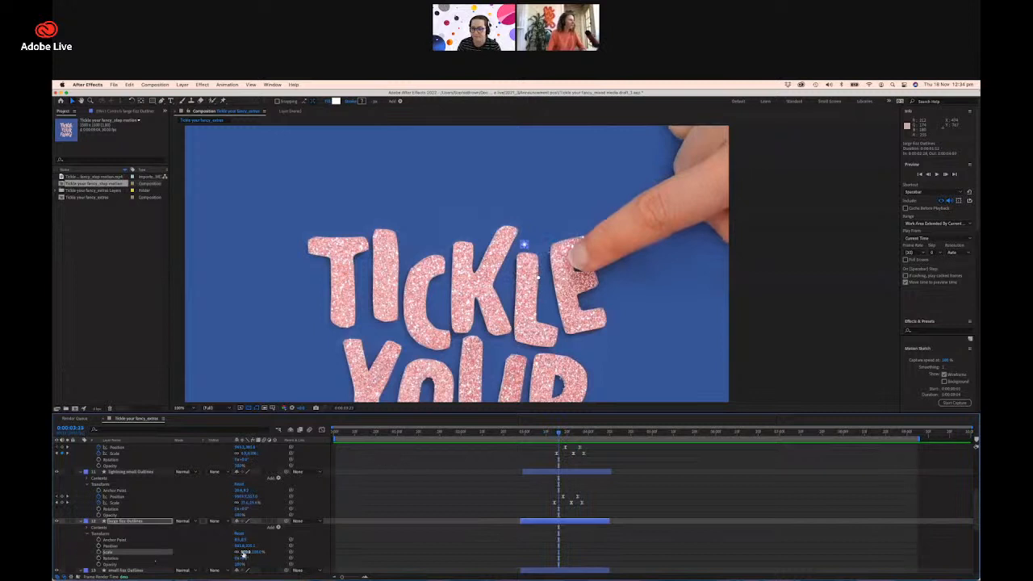
text(0)
key(Return)
click(245, 553)
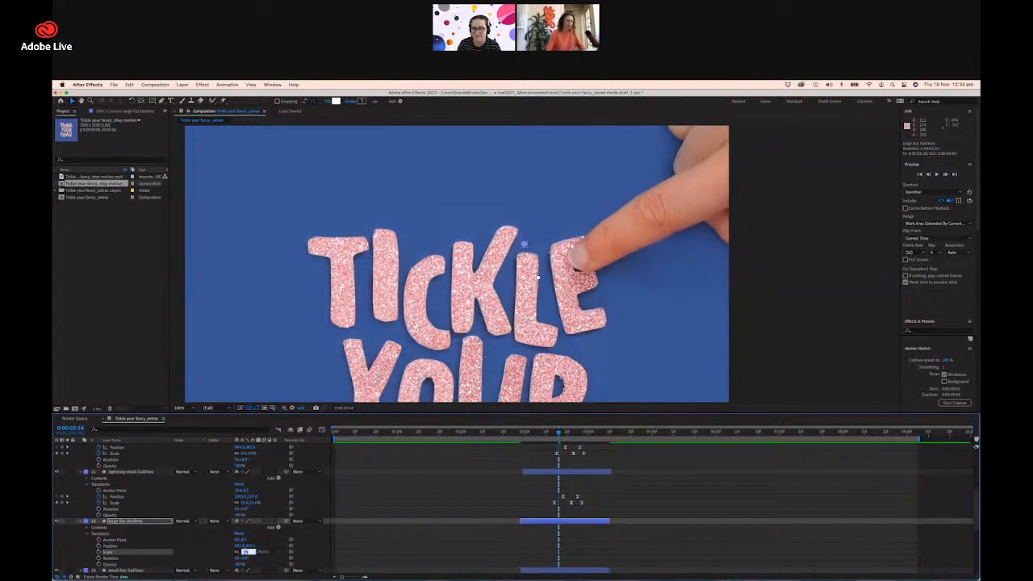
key(Return)
click(99, 553)
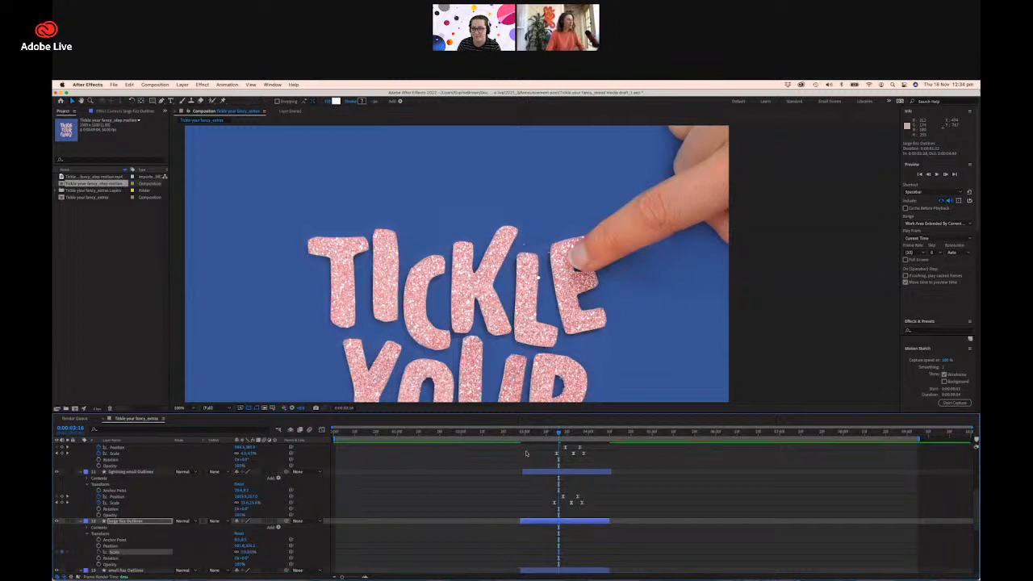
Add Scale keyframes of 100% at 0:00:03:23 and 0% at 0:00:04:00 to the large white dot layer.
drag(559, 433, 573, 433)
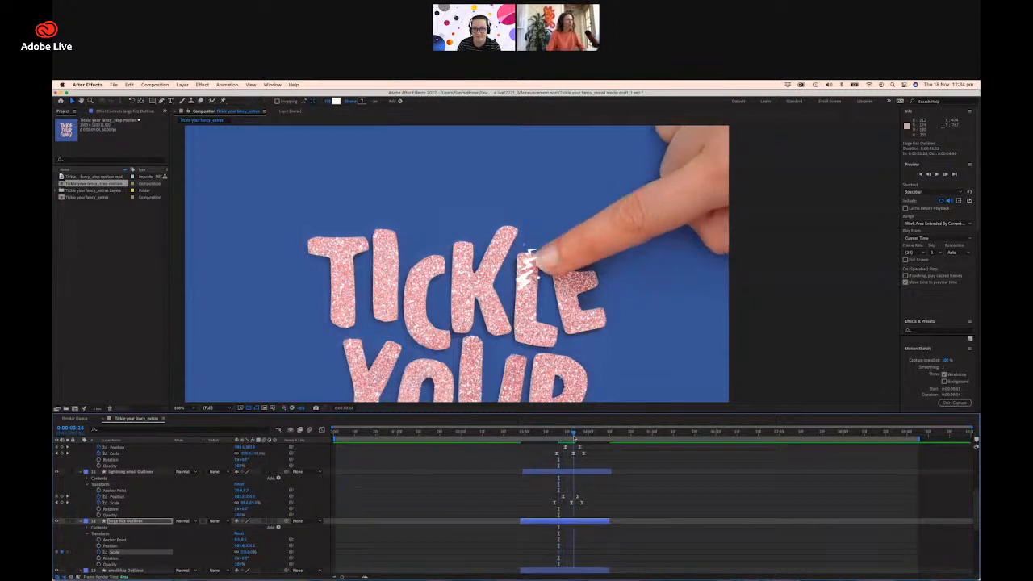
click(245, 553)
text(100)
key(Return)
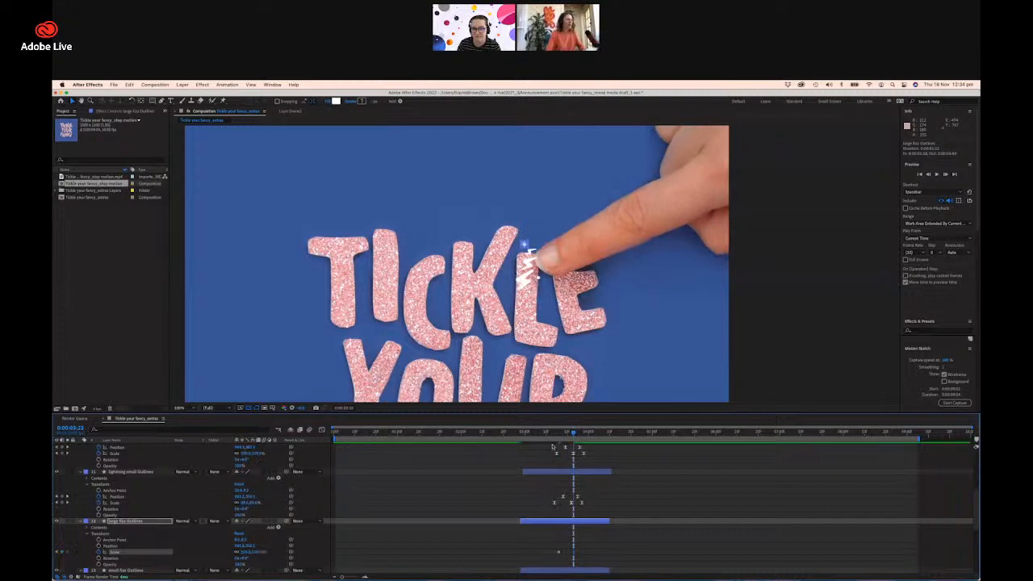
drag(574, 434, 588, 434)
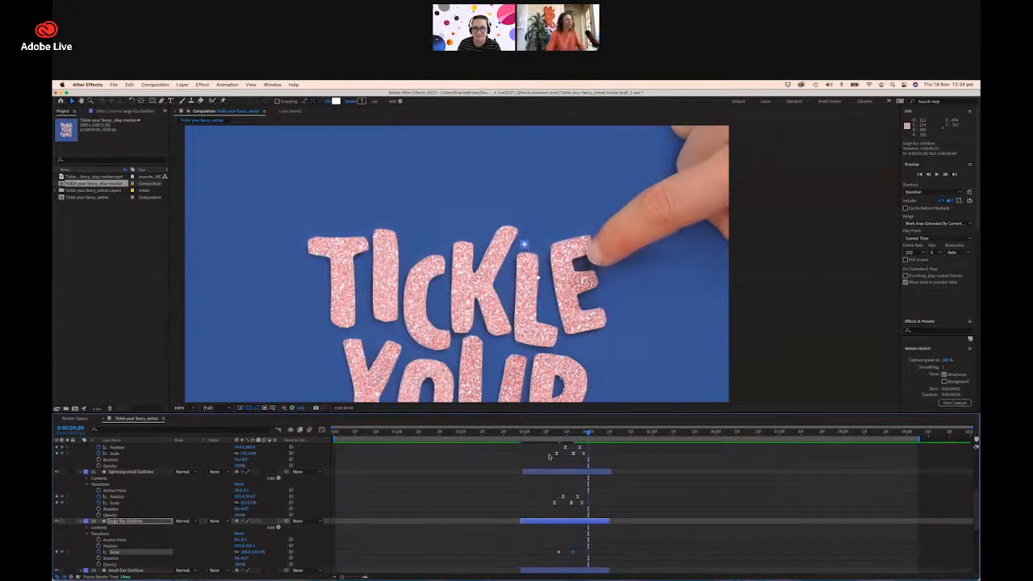
click(245, 553)
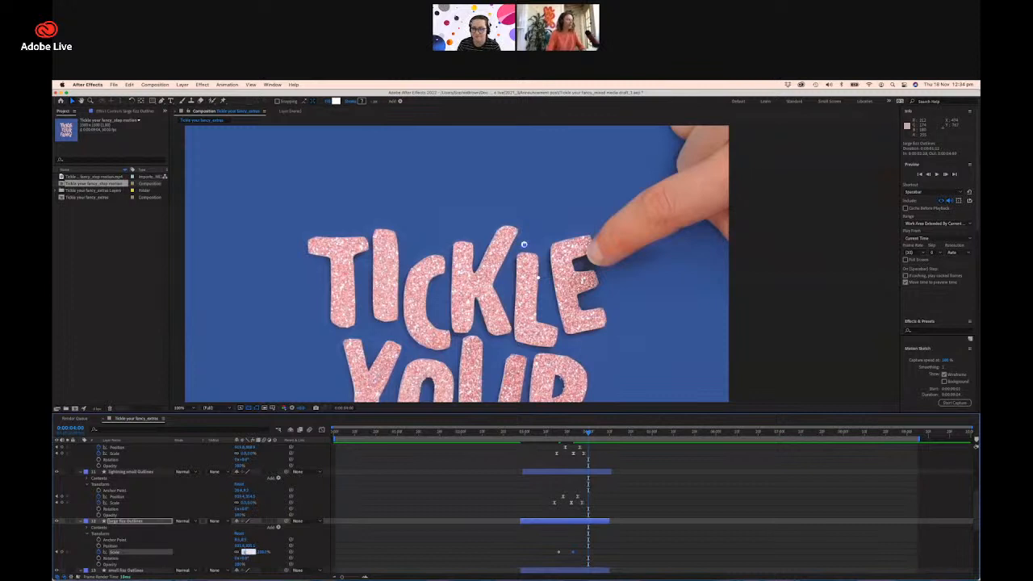
Play the animation several times from around 0:00:03:14 to check how the large white dot grows and shrinks.
click(554, 434)
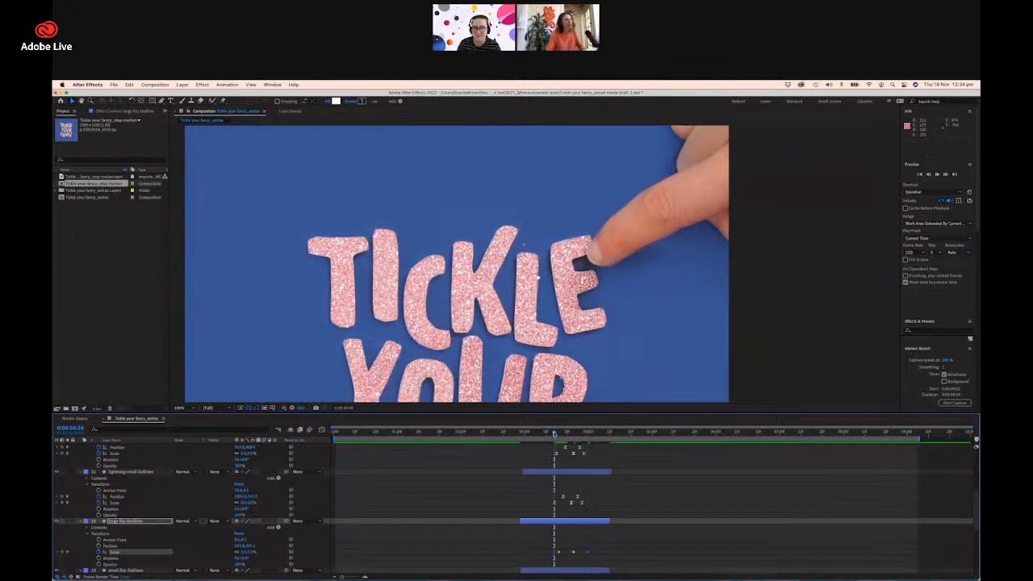
key(space)
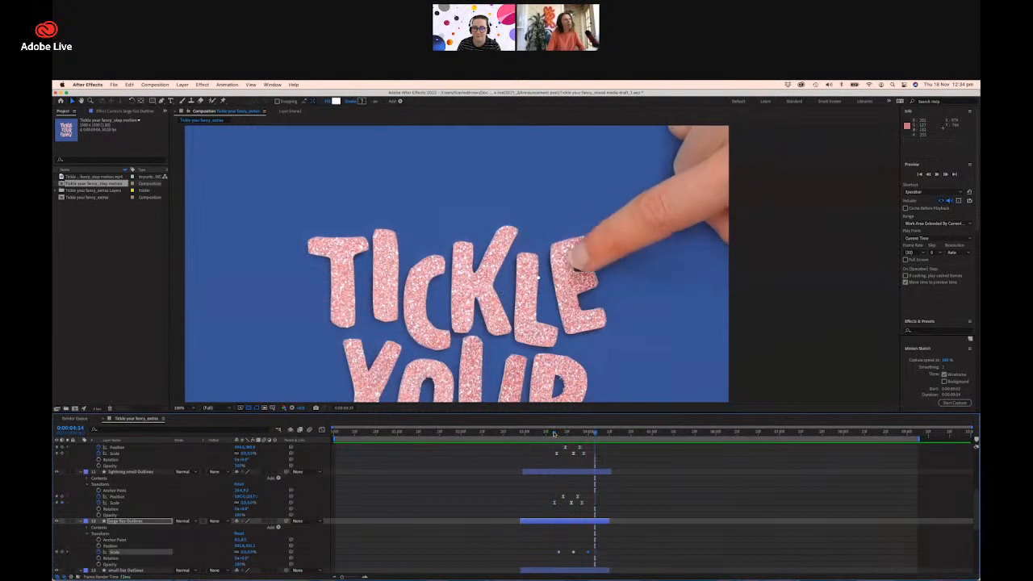
click(555, 434)
key(space)
key(space)
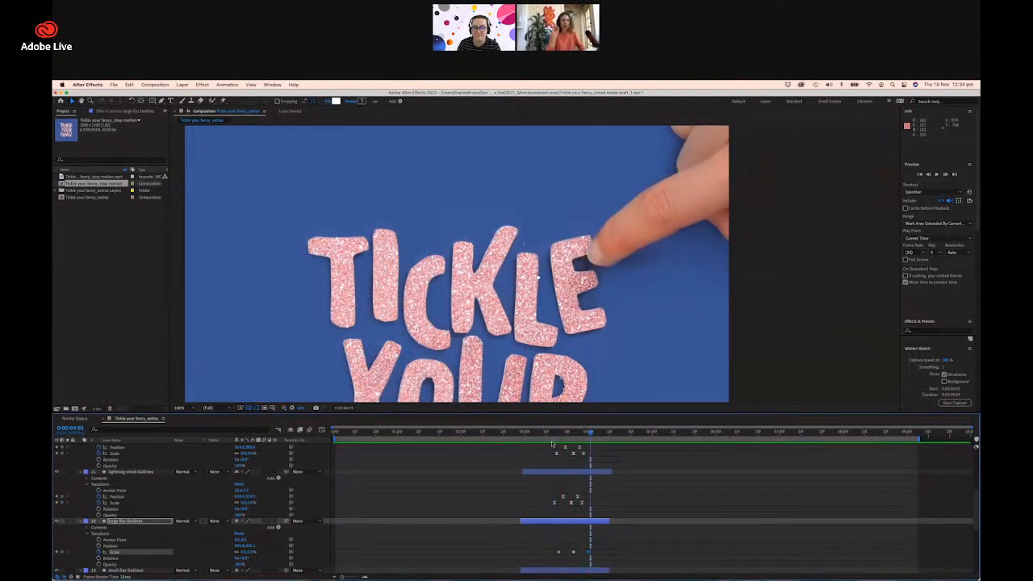
click(549, 434)
key(space)
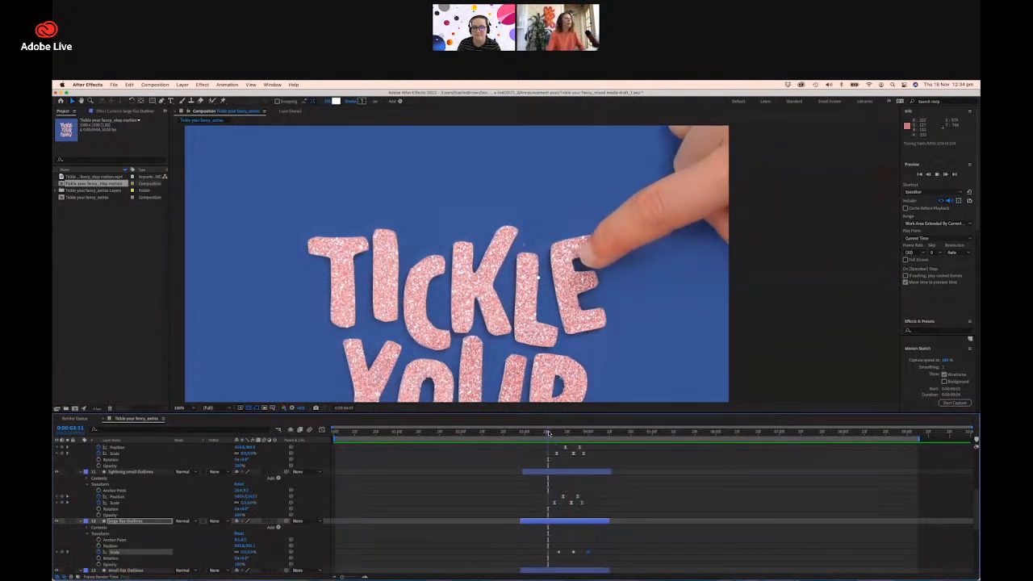
key(space)
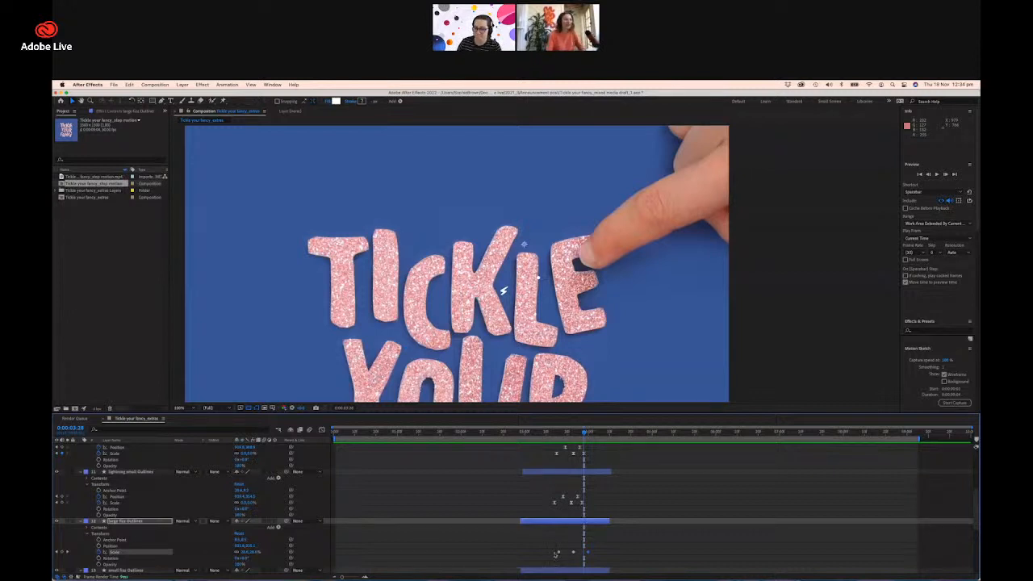
Apply Easy Ease to the large dot's Scale keyframes and play the animation to check the motion.
right_click(589, 555)
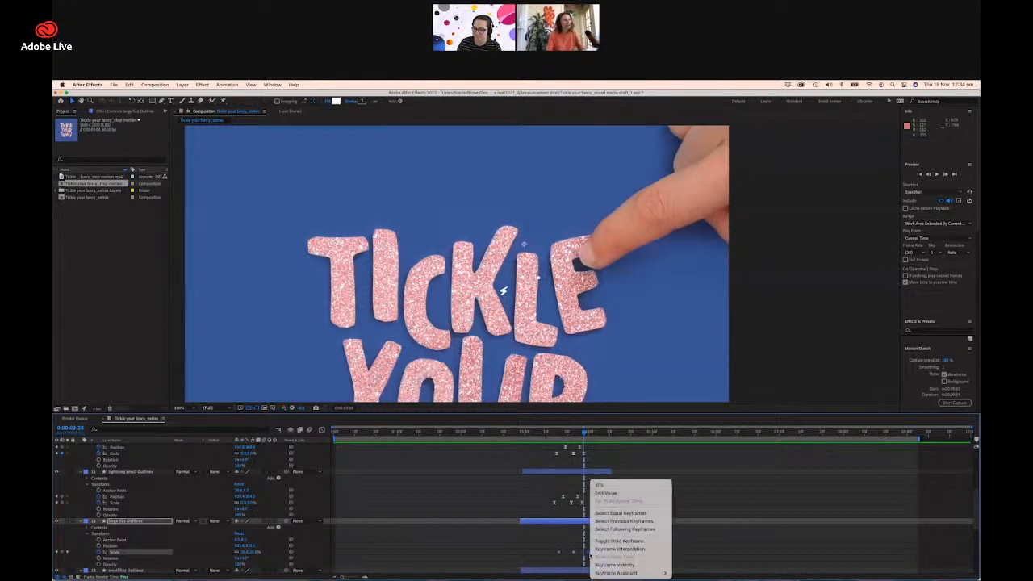
mouse_move(632, 575)
click(696, 526)
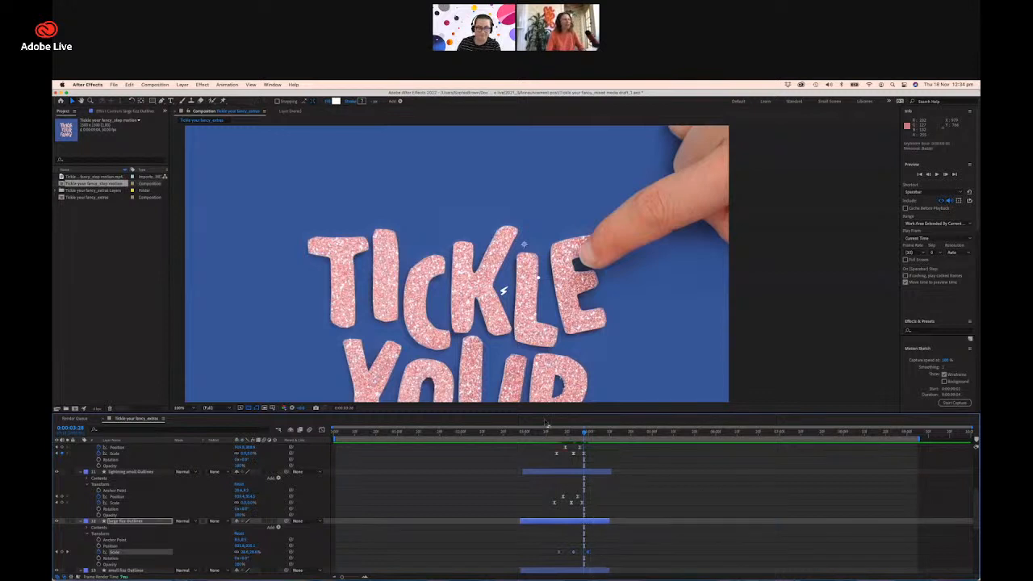
click(557, 433)
key(space)
key(space)
drag(568, 434, 574, 437)
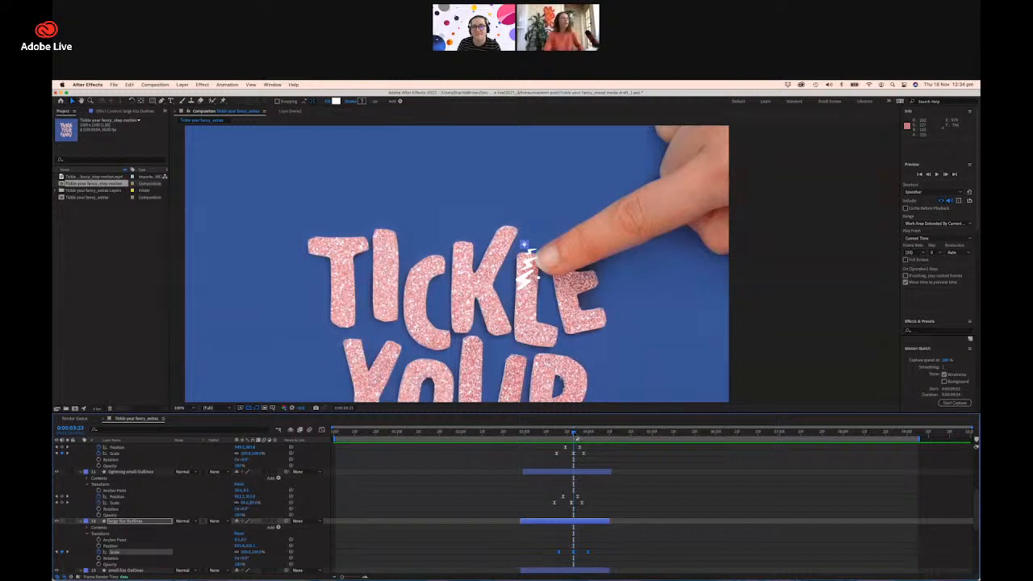
Copy the large dot's Scale keyframes and paste them onto the small dot layer's Scale, starting about two frames after the large dot's.
scroll(560, 548, down, 2)
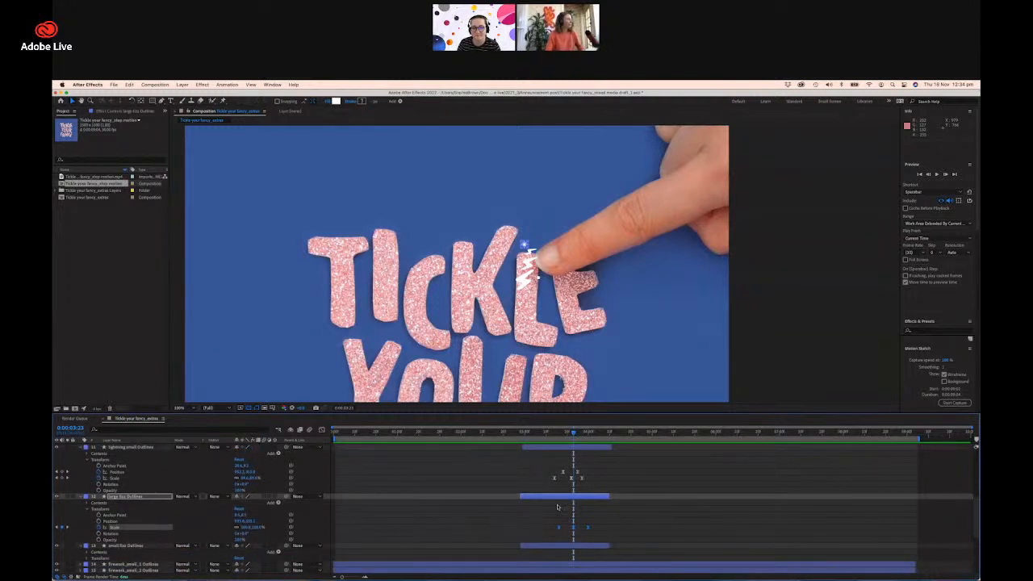
click(137, 530)
drag(544, 525, 602, 531)
key(super+c)
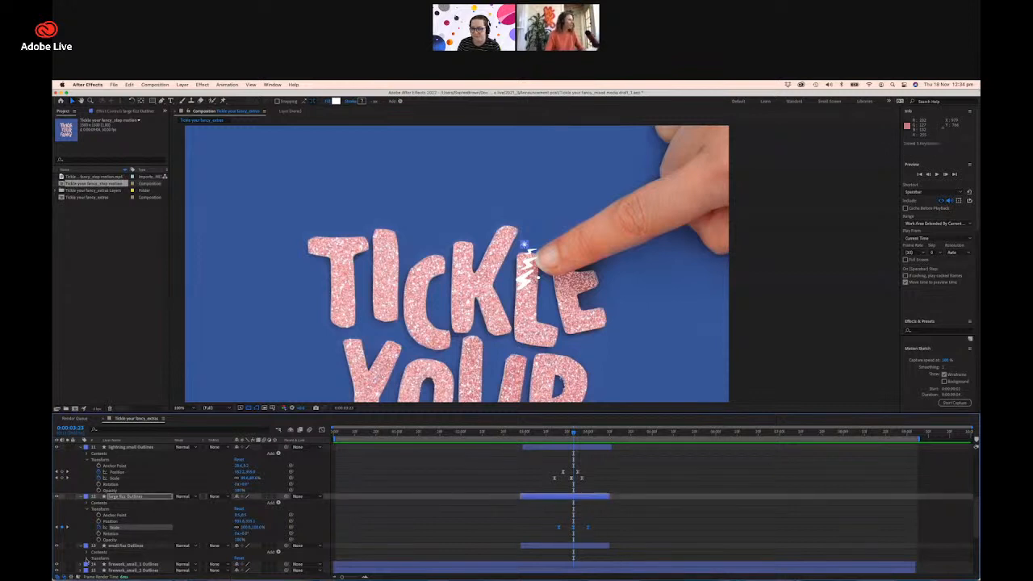
click(86, 559)
scroll(89, 557, down, 1)
click(107, 558)
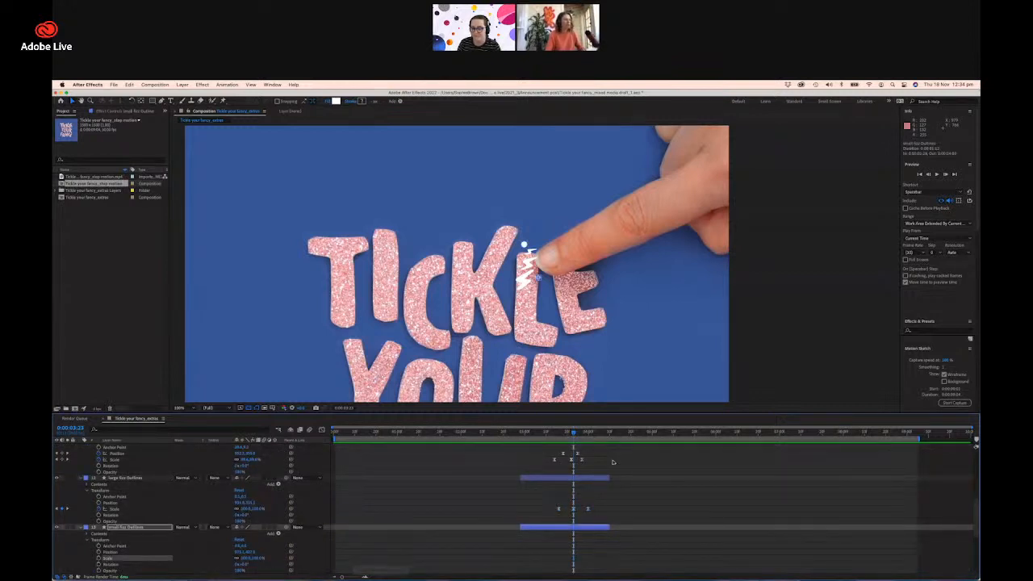
click(563, 434)
key(super+v)
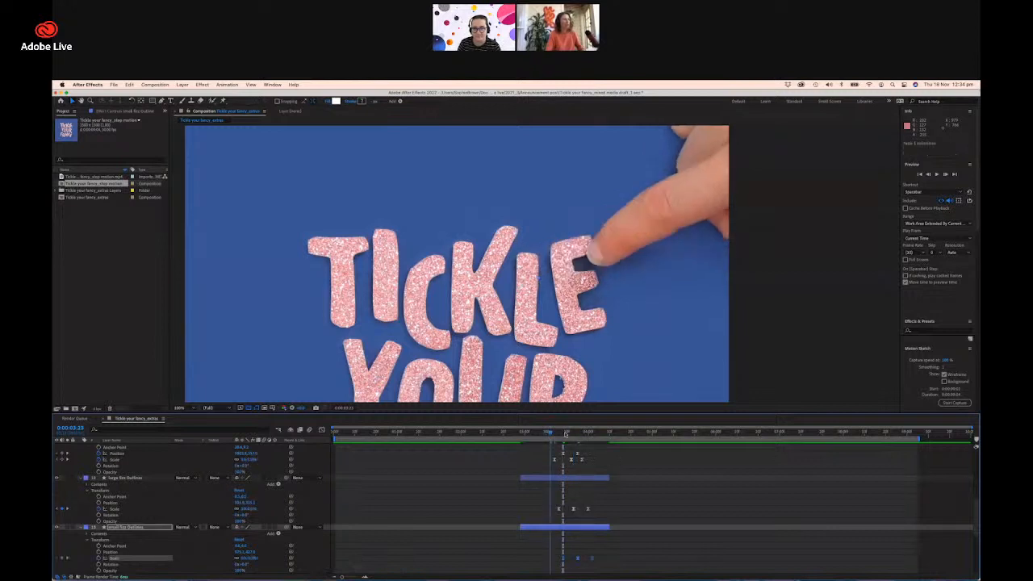
Shift both dot layers about five frames earlier and play the animation to check them against the lightning bolts.
mouse_move(566, 434)
mouse_down()
mouse_move(583, 434)
mouse_move(556, 434)
mouse_up()
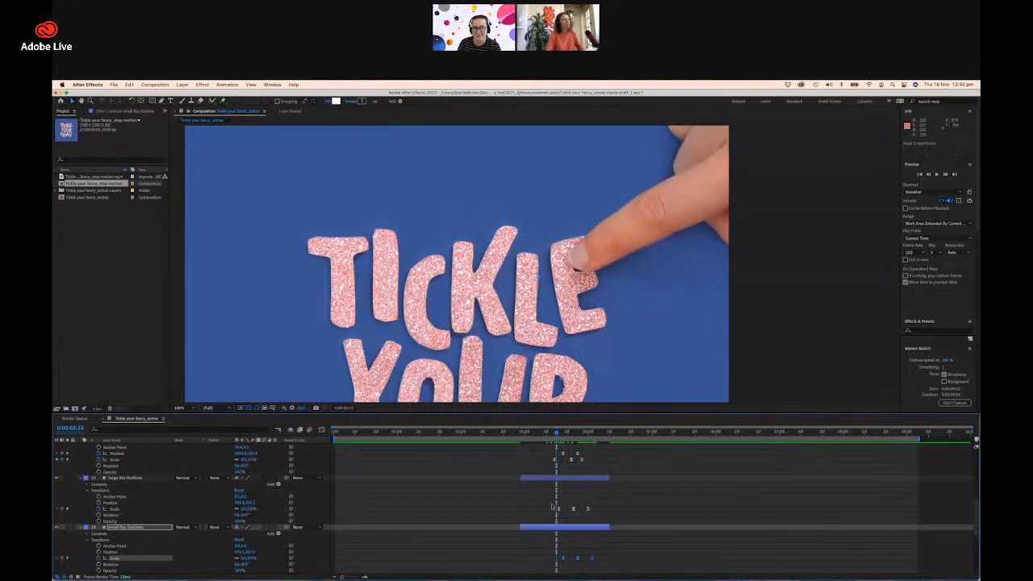
drag(552, 502, 604, 563)
drag(583, 479, 575, 480)
scroll(585, 486, up, 2)
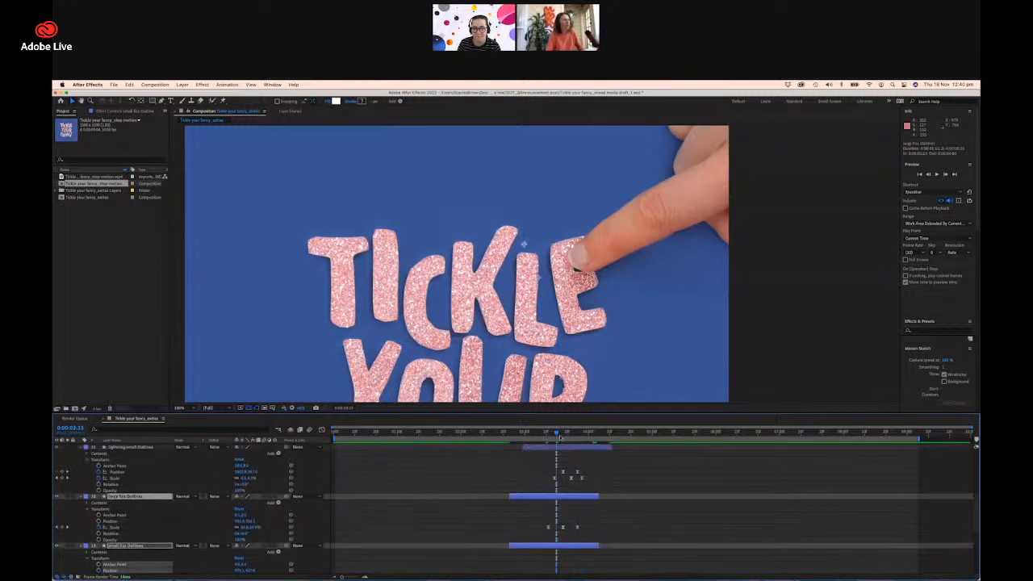
mouse_move(557, 433)
mouse_down()
mouse_move(576, 434)
mouse_move(557, 433)
mouse_up()
key(space)
click(533, 433)
key(space)
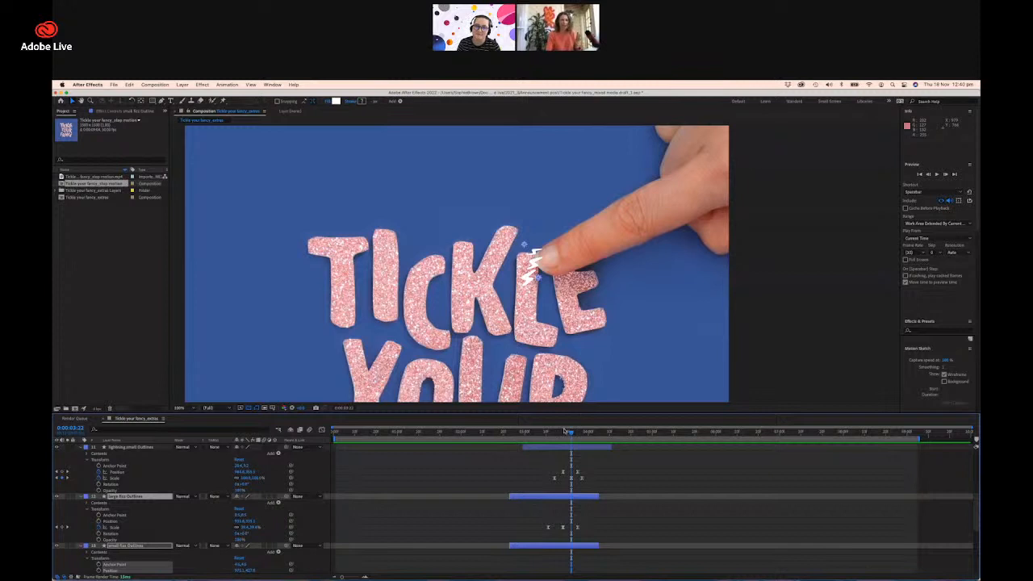
drag(559, 432, 548, 433)
Examine the small and large firework layers over FANCY and scrub through the frames where the finger touches the N.
scroll(578, 344, down, 10)
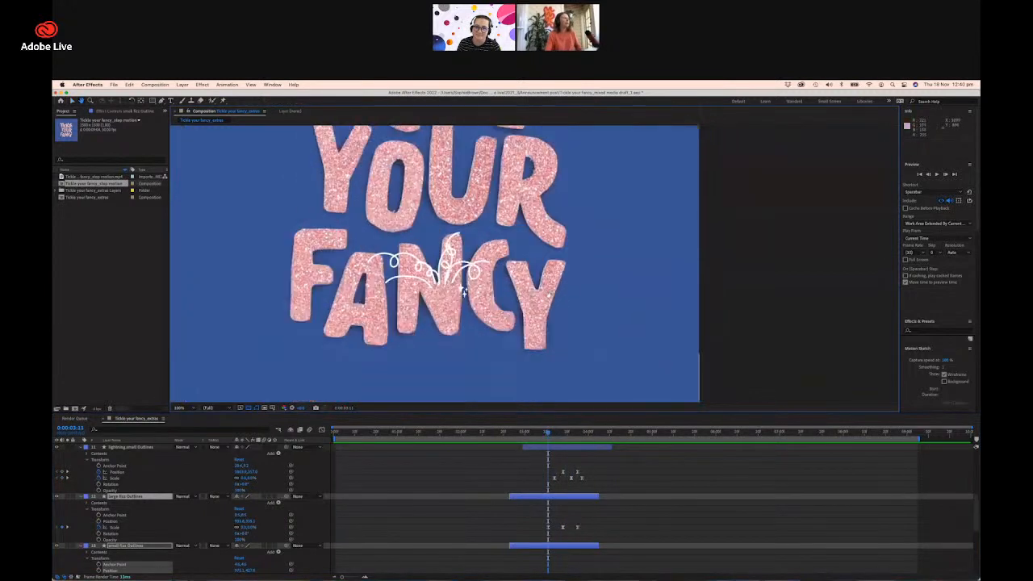
drag(568, 434, 721, 455)
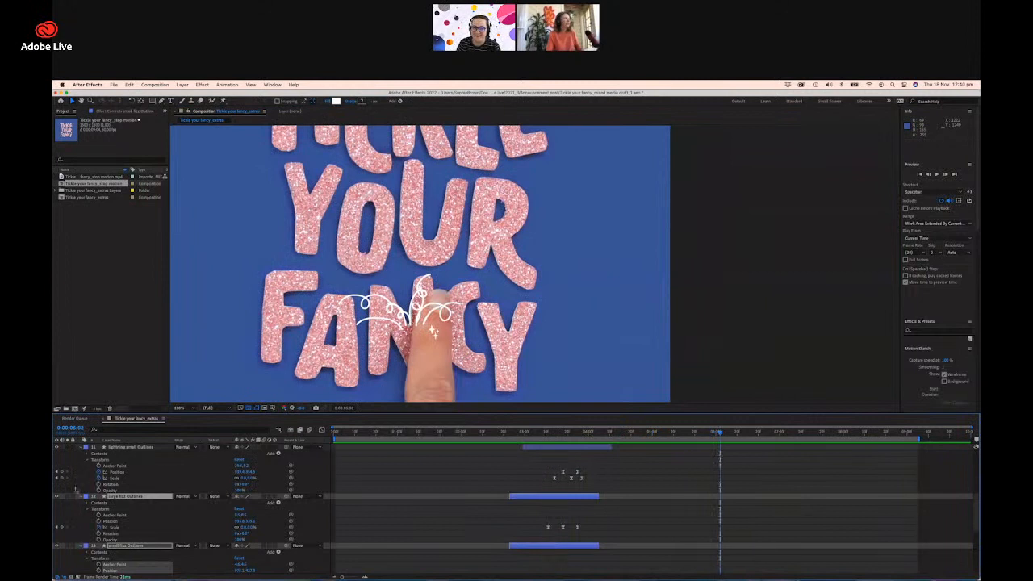
scroll(139, 496, down, 5)
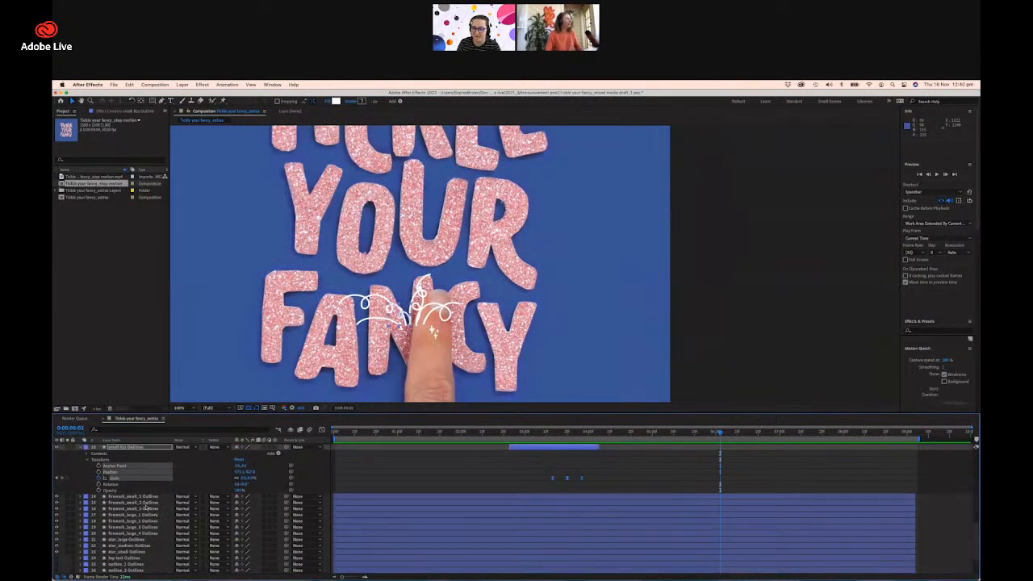
click(149, 508)
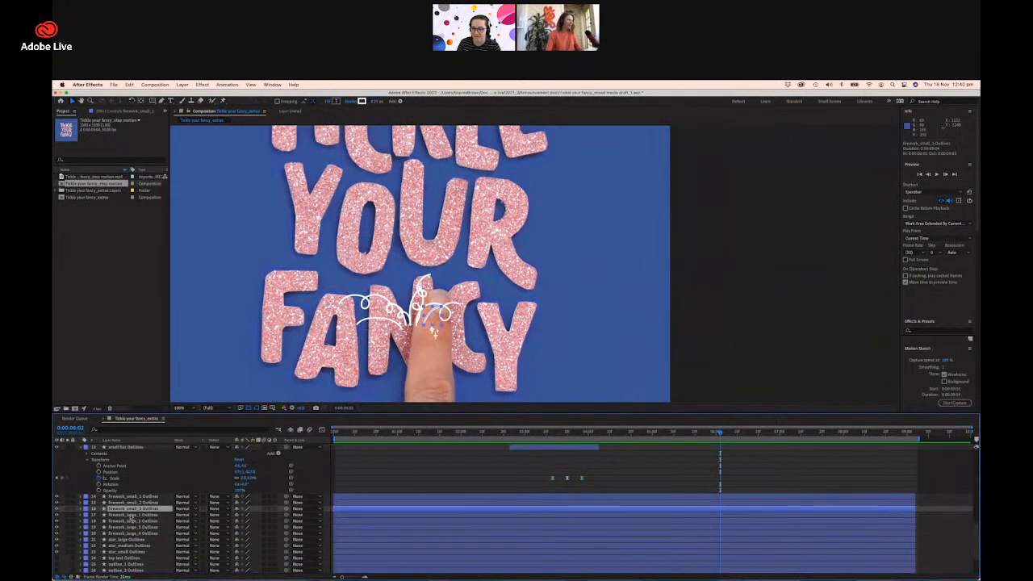
key(ctrl+Down)
click(138, 533)
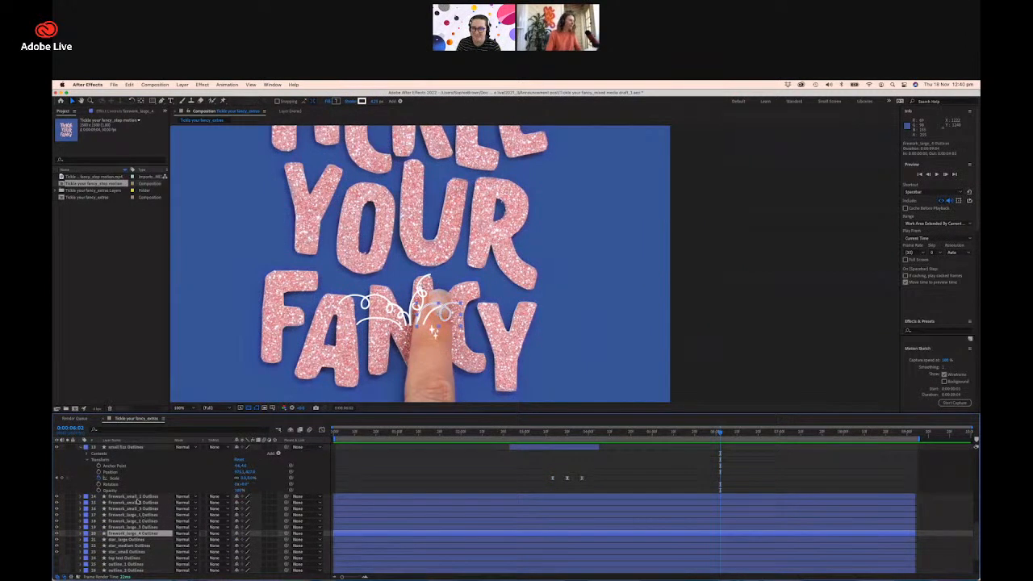
click(139, 502)
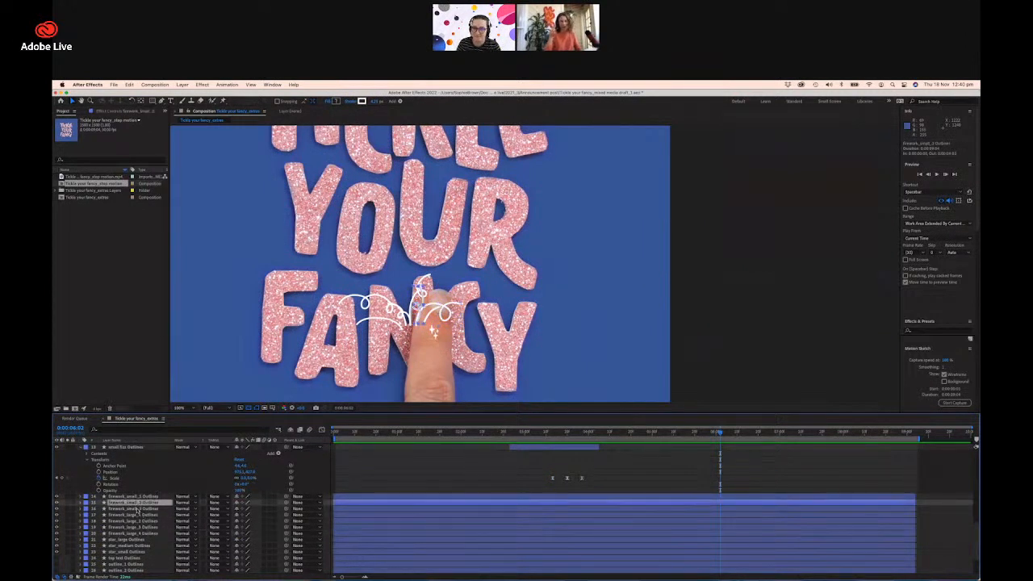
click(675, 432)
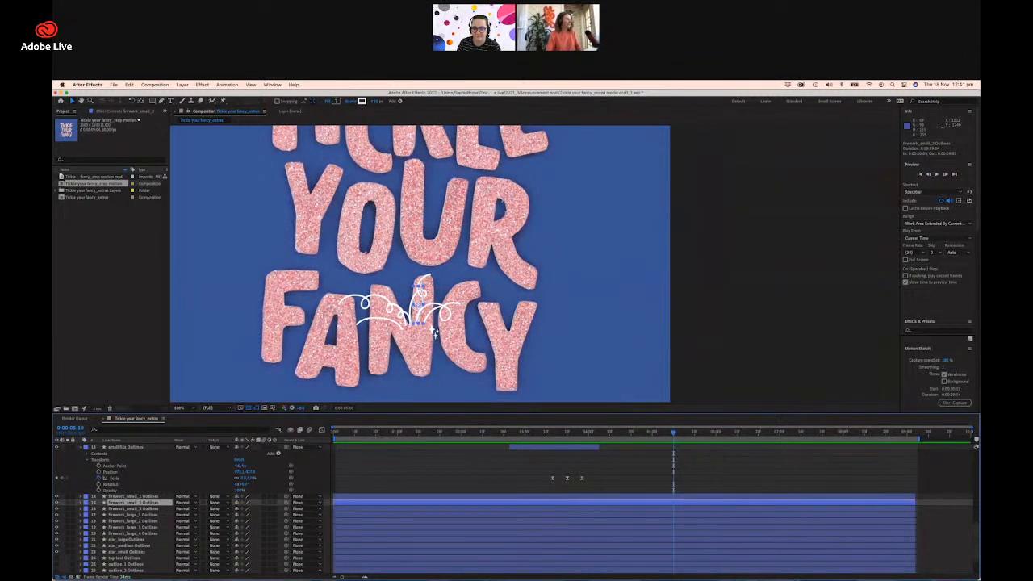
click(633, 439)
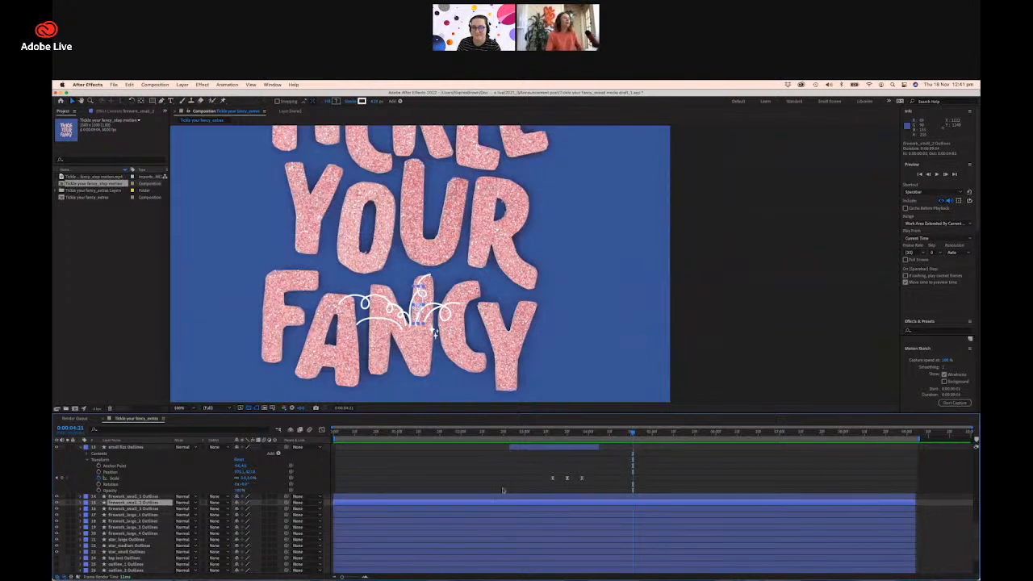
drag(592, 434, 756, 435)
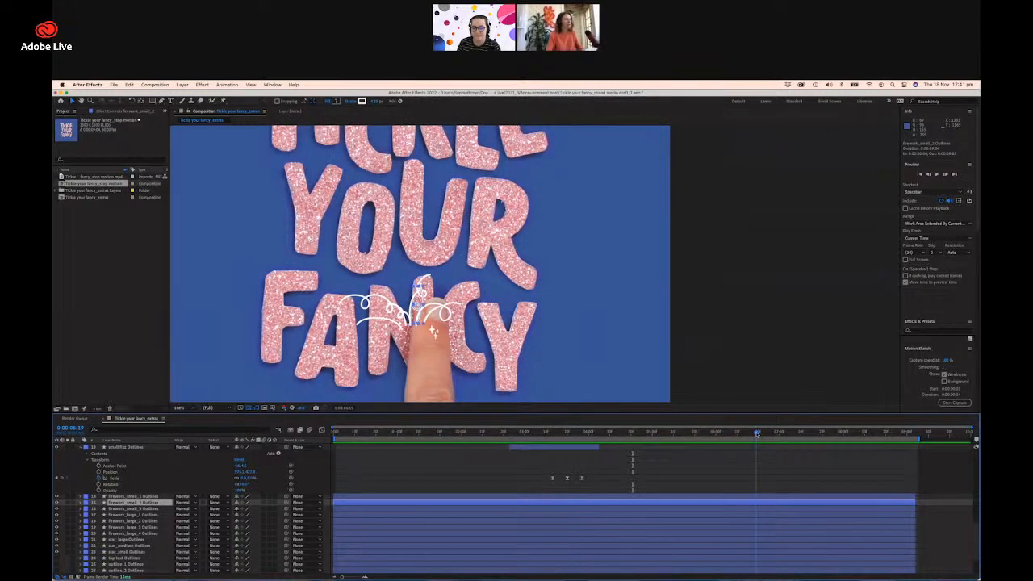
Trim the three small firework layers so they run from about 0:00:06:10 to about 0:00:07:15.
click(136, 496)
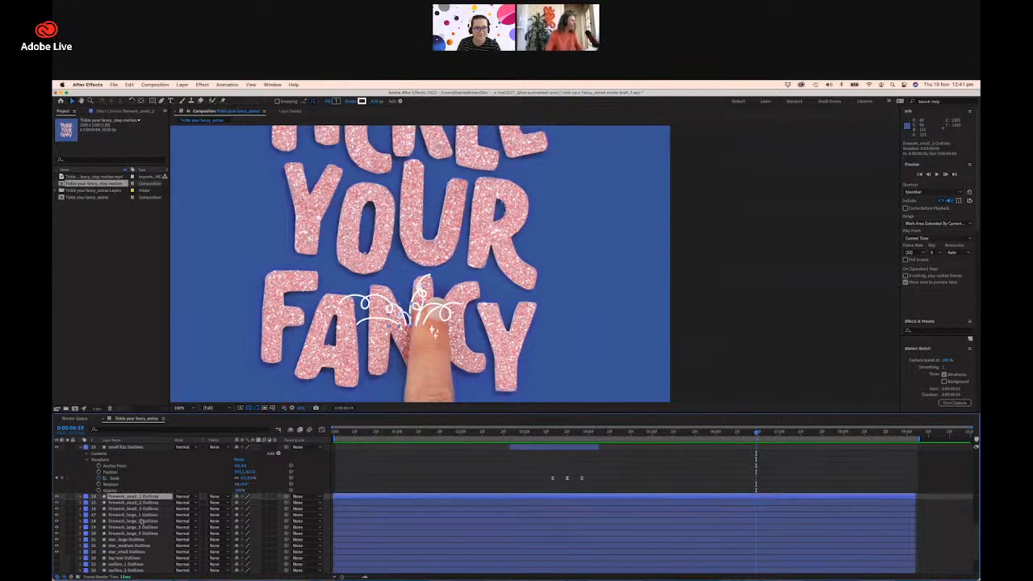
shift+click(138, 510)
drag(335, 501, 736, 500)
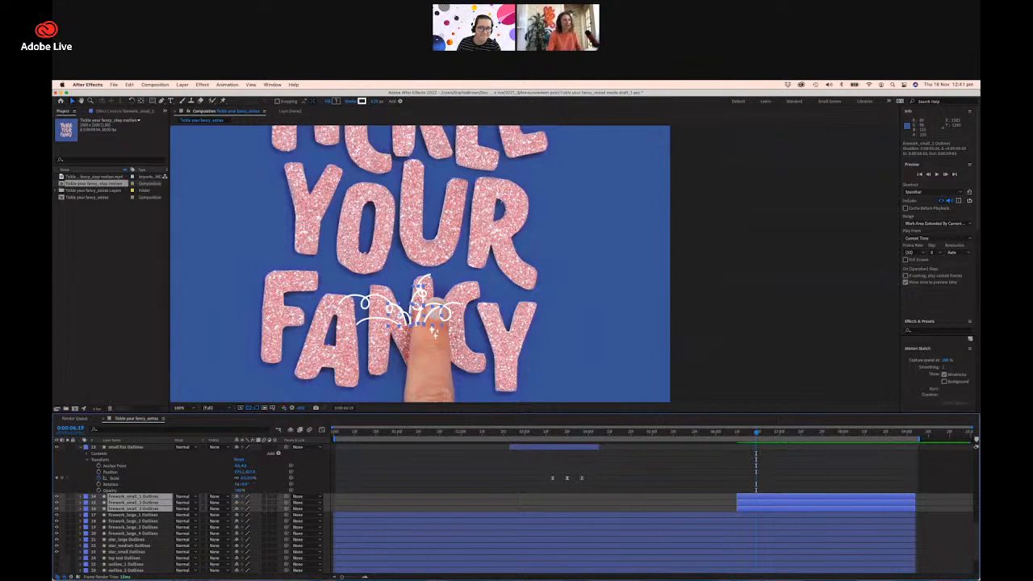
drag(915, 502, 808, 502)
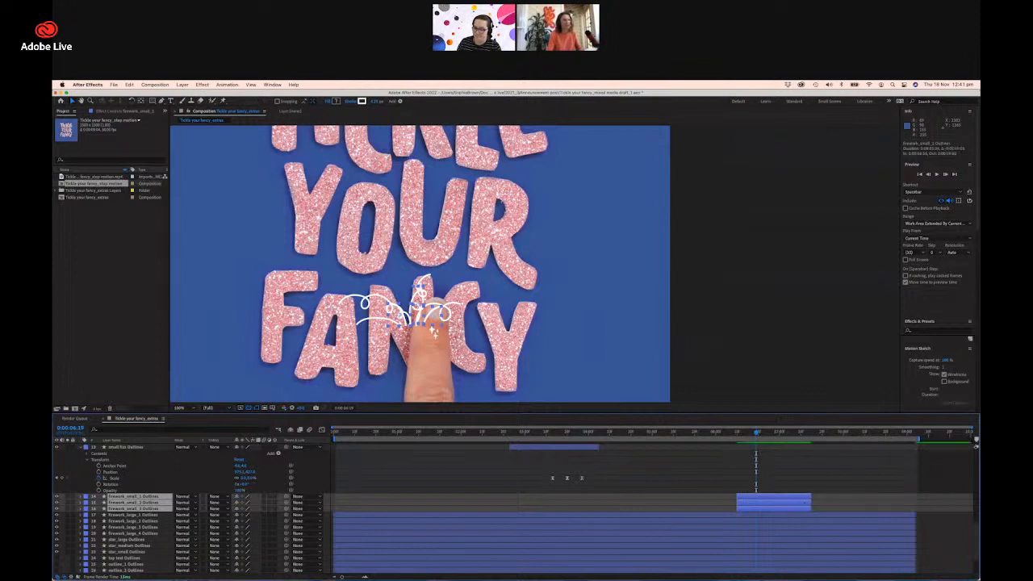
Trim the four large firework layers so they run from about 0:00:07:00 to about 0:00:08:17.
click(753, 516)
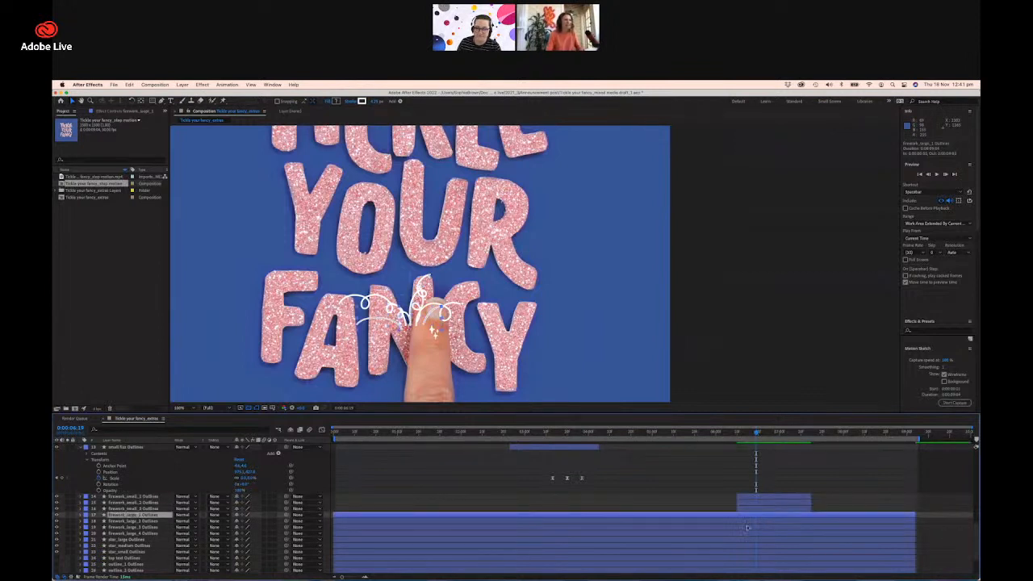
shift+click(143, 532)
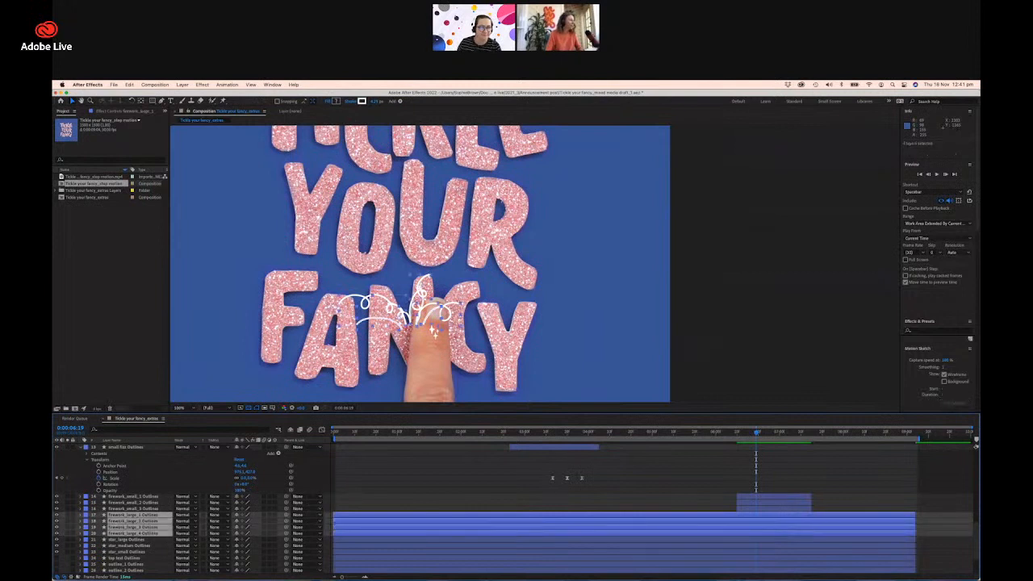
drag(334, 522, 777, 522)
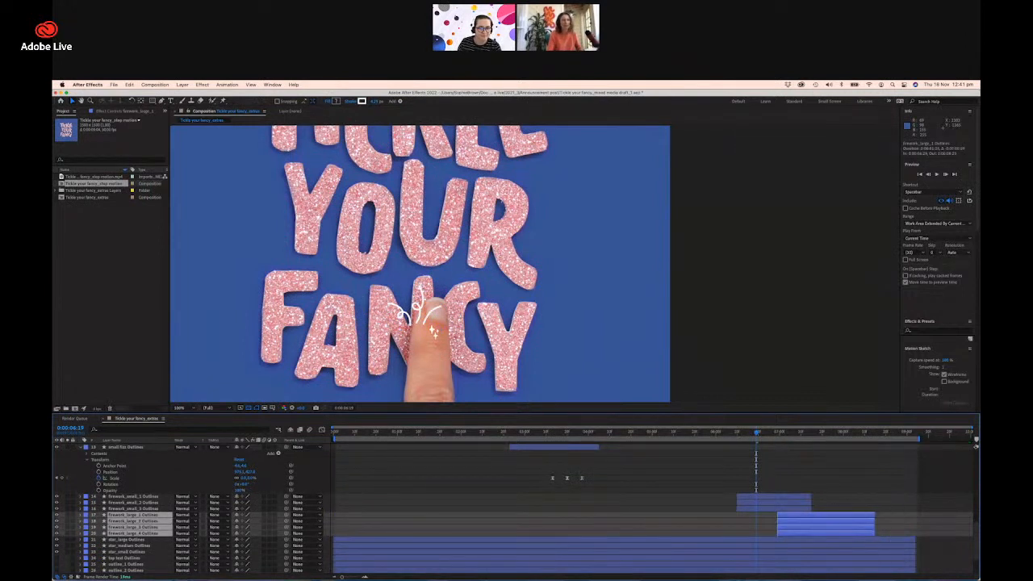
scroll(203, 539, up, 5)
scroll(202, 538, down, 5)
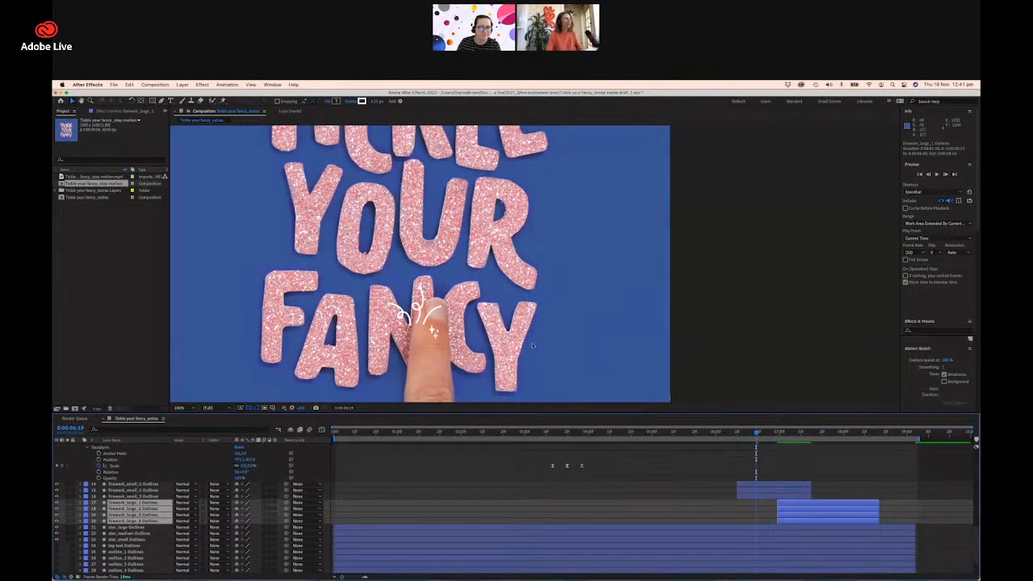
Move the three small firework layers together so the burst sits directly above the fingertip at 0:00:06:19.
click(757, 486)
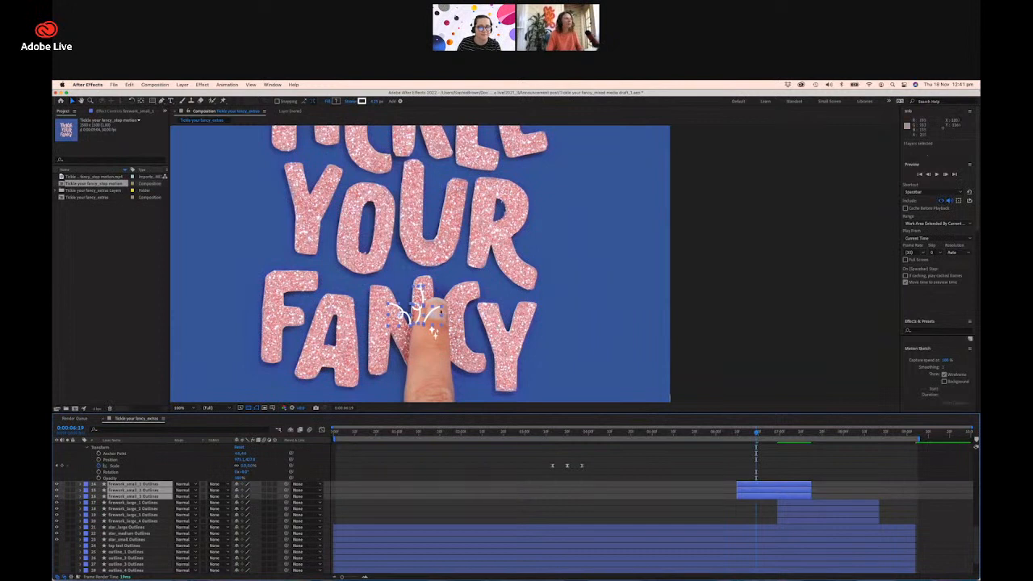
drag(441, 308, 473, 268)
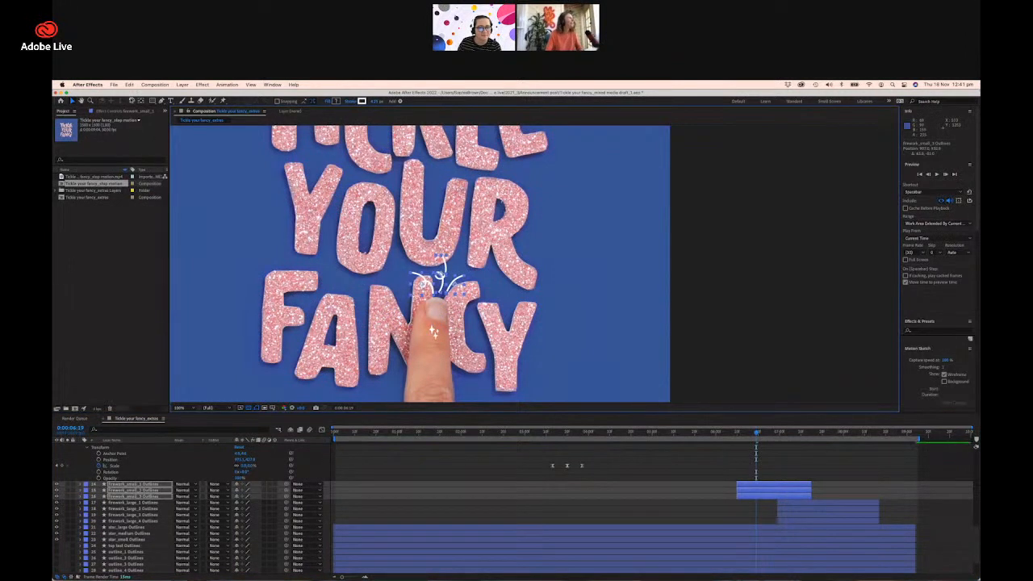
click(133, 100)
click(474, 278)
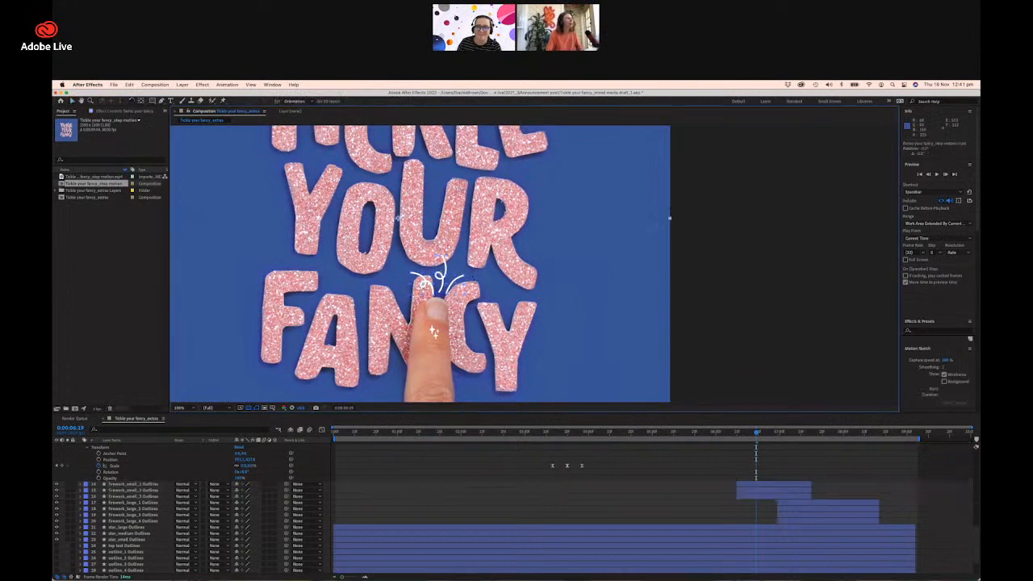
key(super+z)
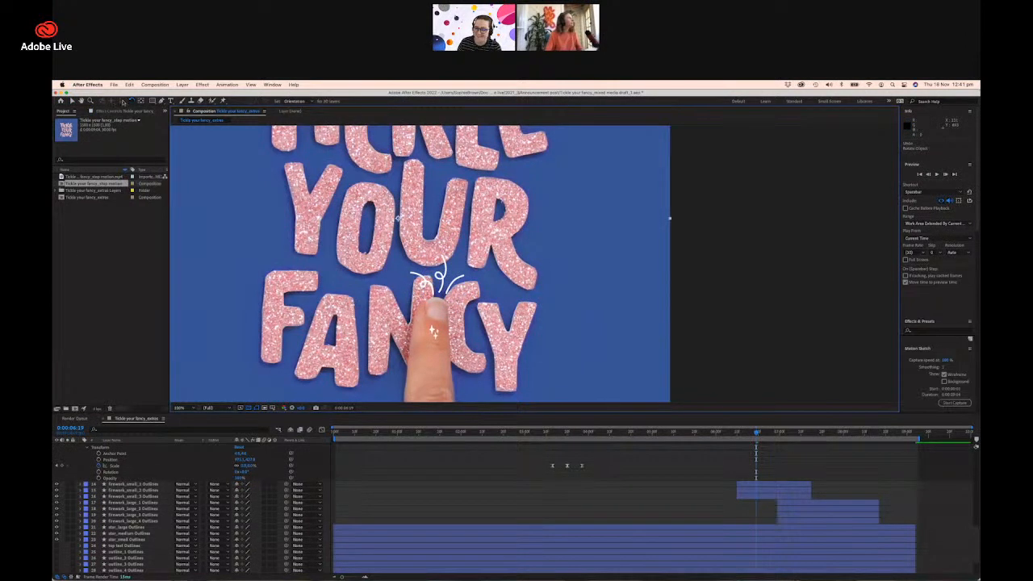
click(72, 101)
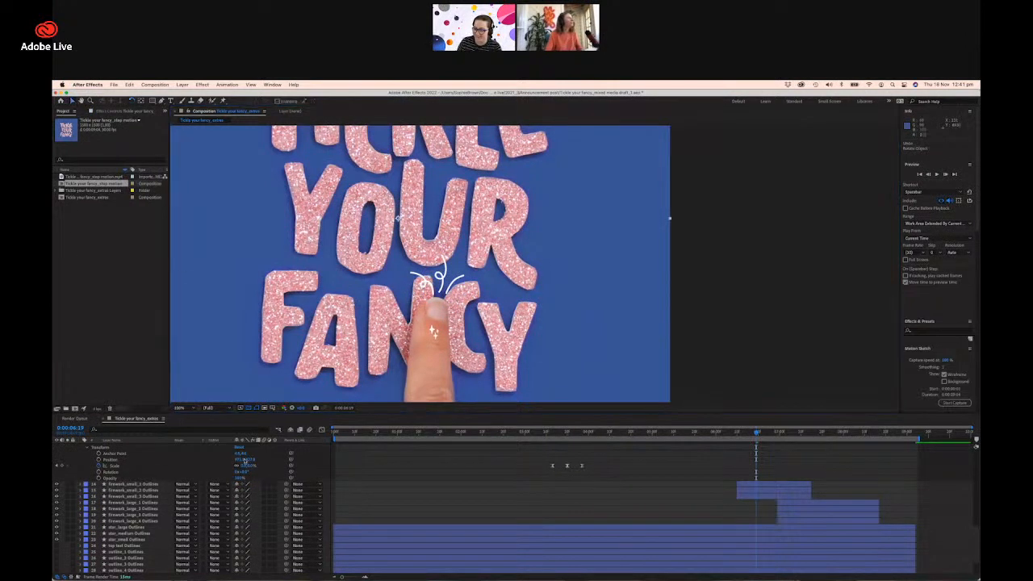
Fine-tune the positions of the three small firework strokes individually so they radiate evenly from the fingertip.
click(151, 485)
shift+click(152, 496)
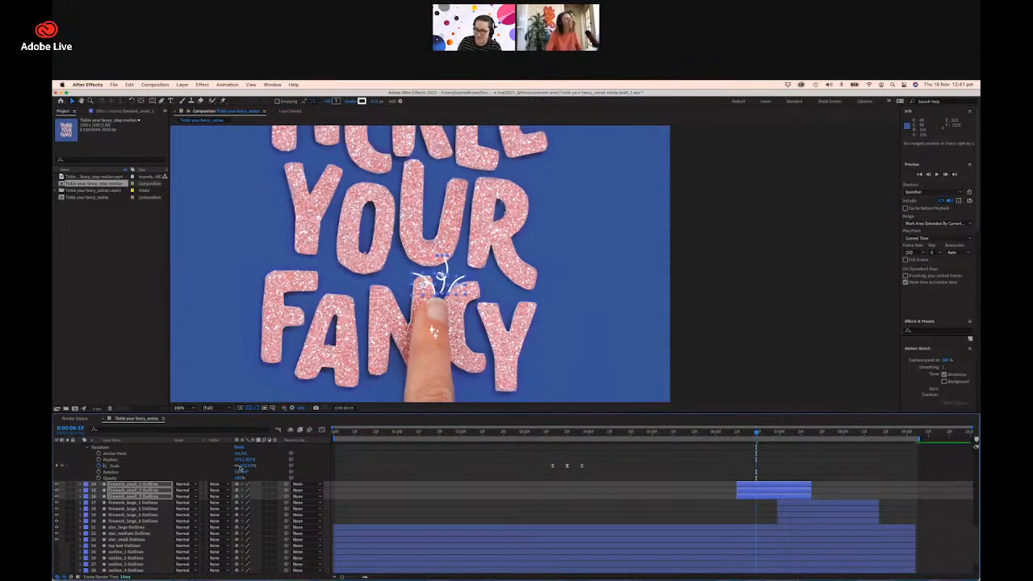
click(448, 535)
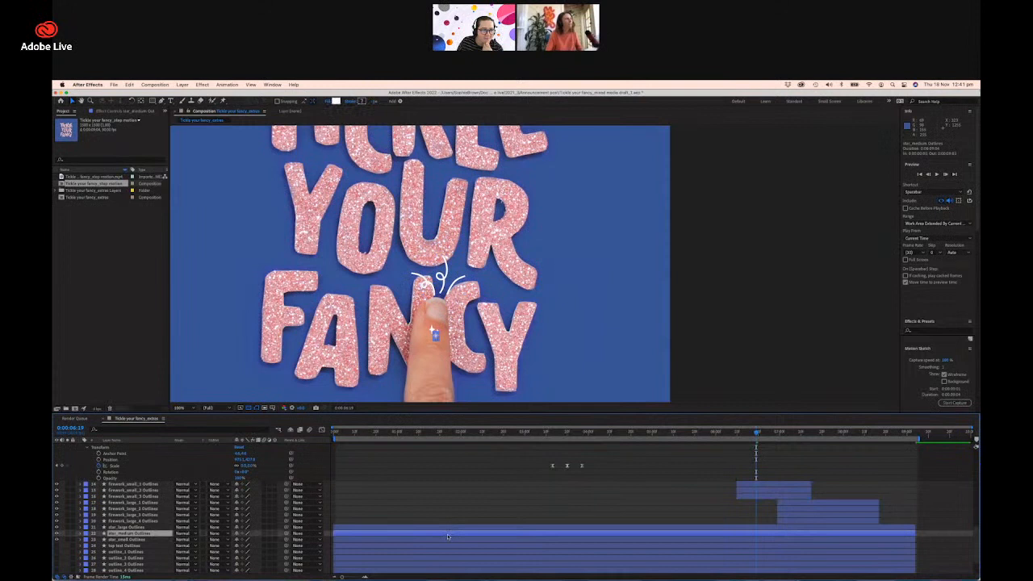
click(456, 288)
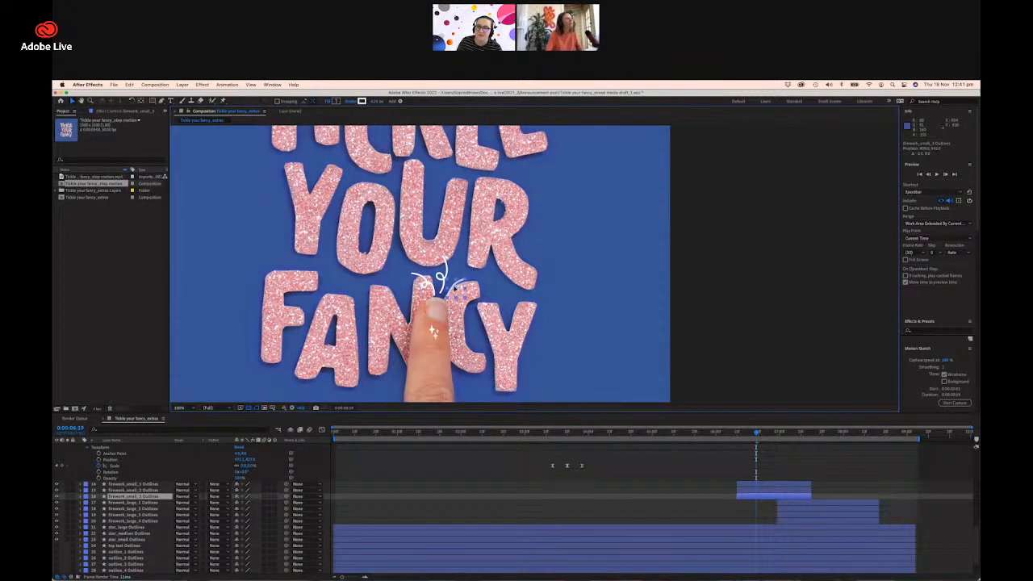
click(443, 289)
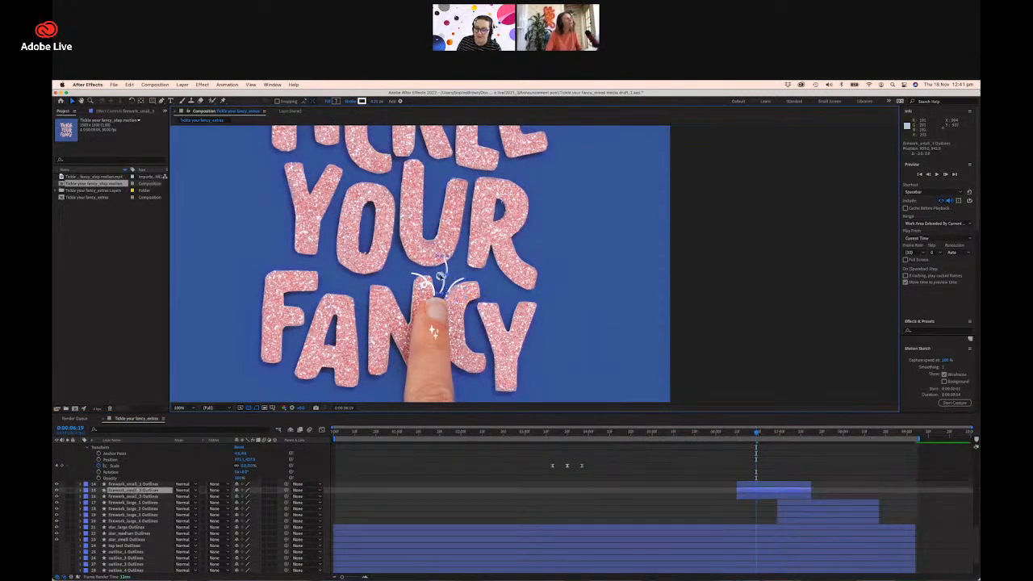
click(421, 279)
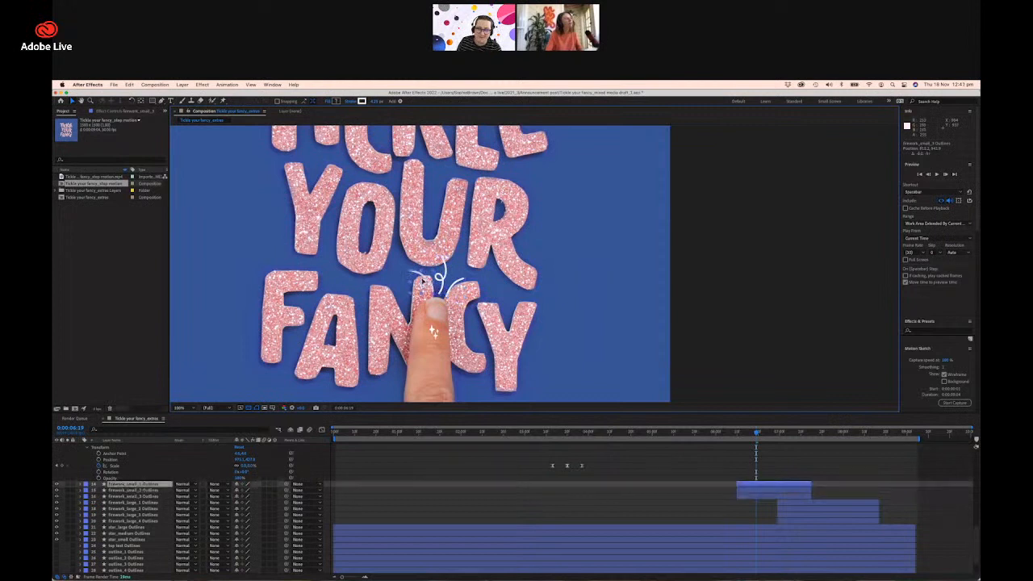
key(super+z)
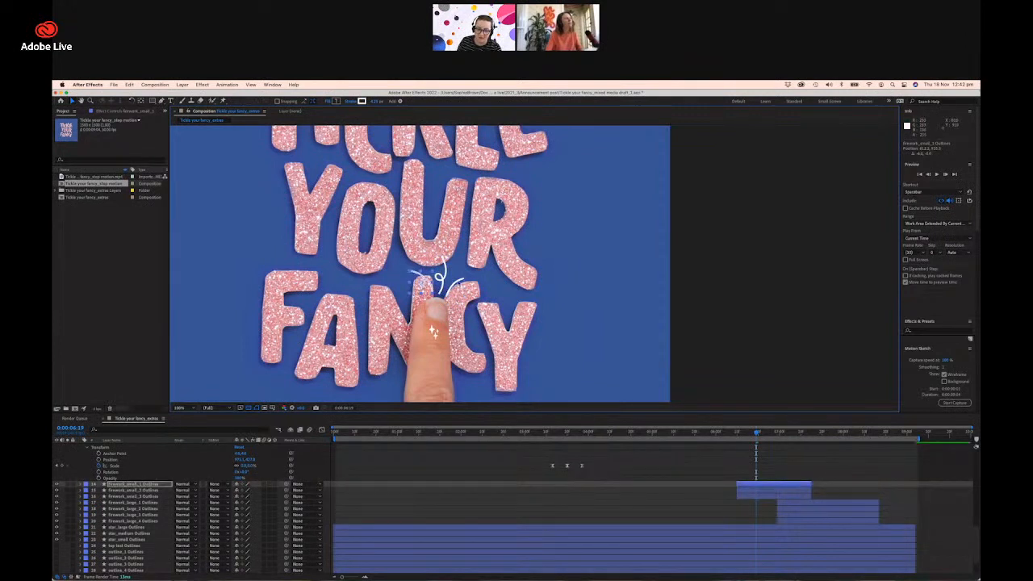
drag(460, 283, 439, 278)
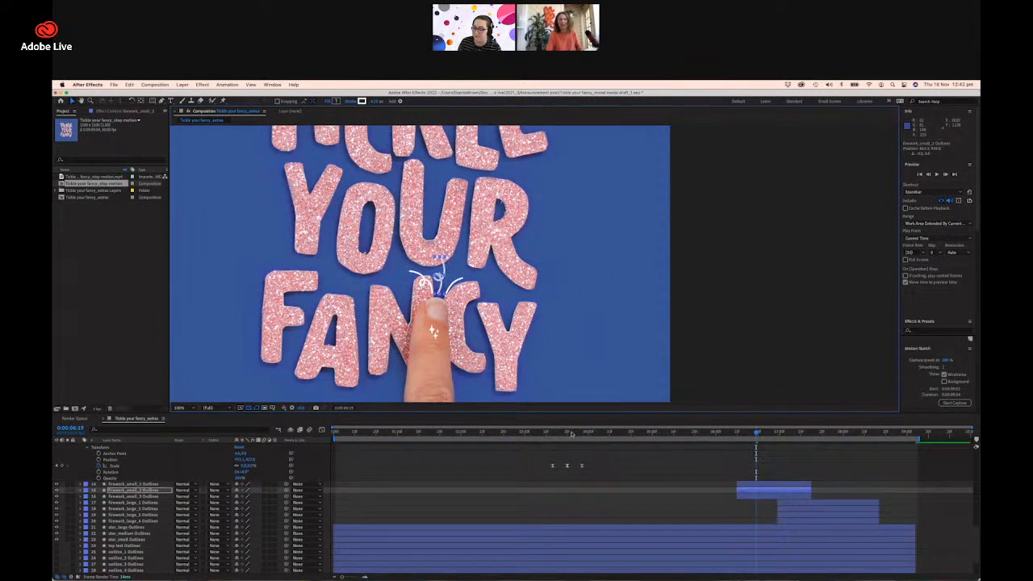
Add Trim Paths to the firework_small_1 Outlines layer and set its End to 0%.
click(759, 488)
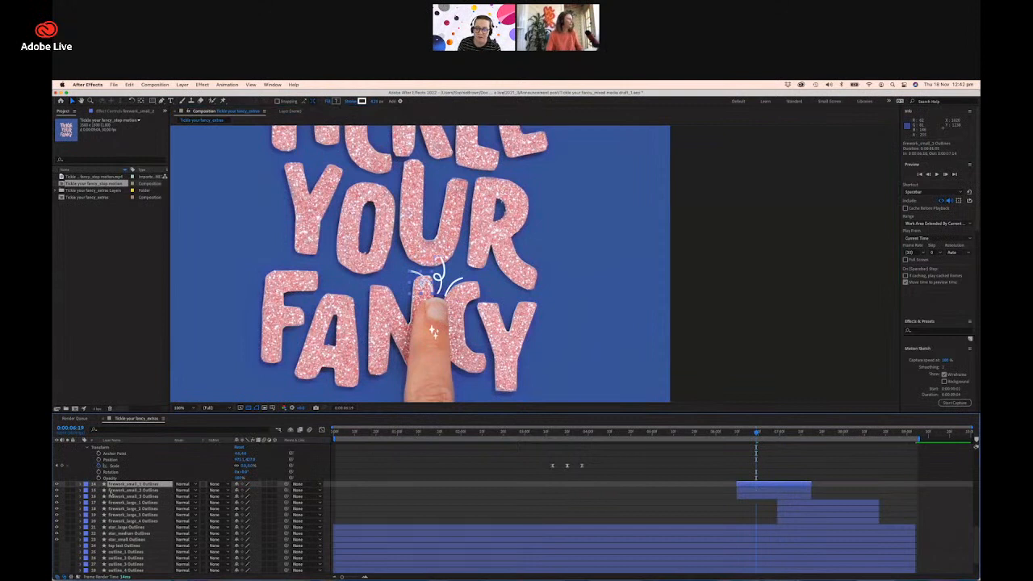
click(80, 485)
click(278, 490)
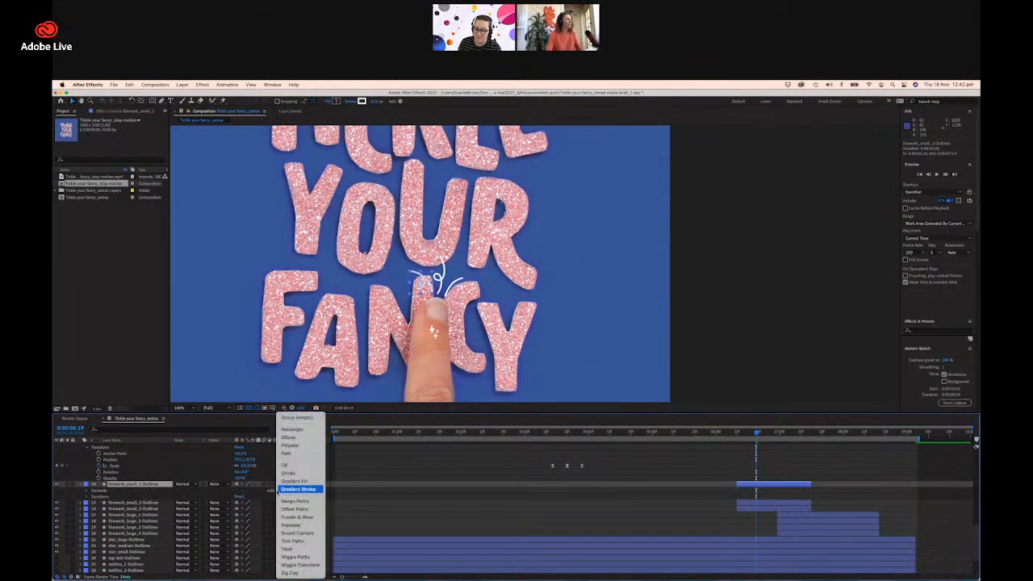
click(280, 542)
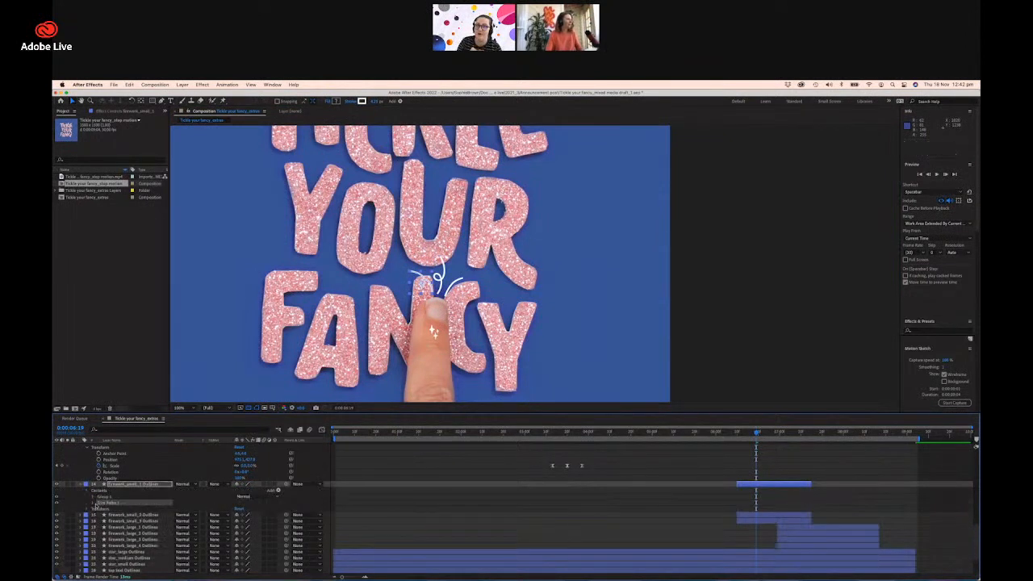
click(91, 503)
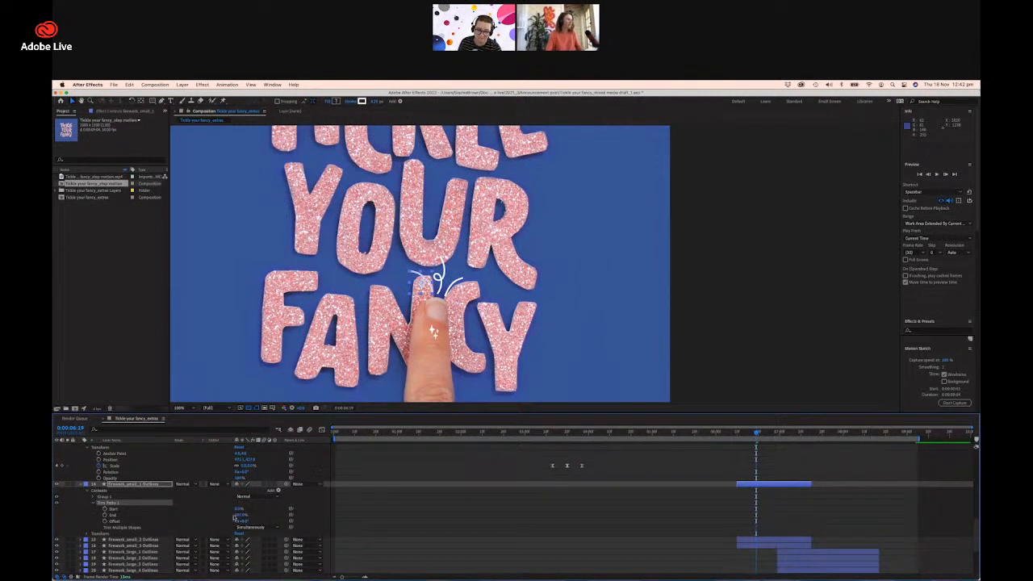
drag(242, 515, 221, 516)
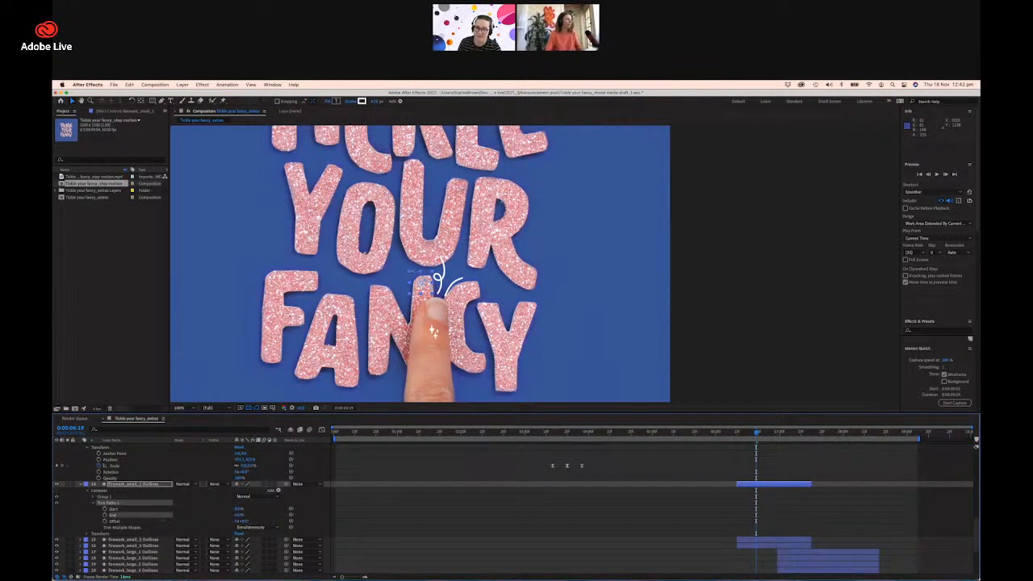
Keyframe the trim's Start and End from 0% at 0:00:06:19 to 100% at 0:00:06:27, delay the End keyframes about five frames, and preview.
click(105, 509)
click(105, 516)
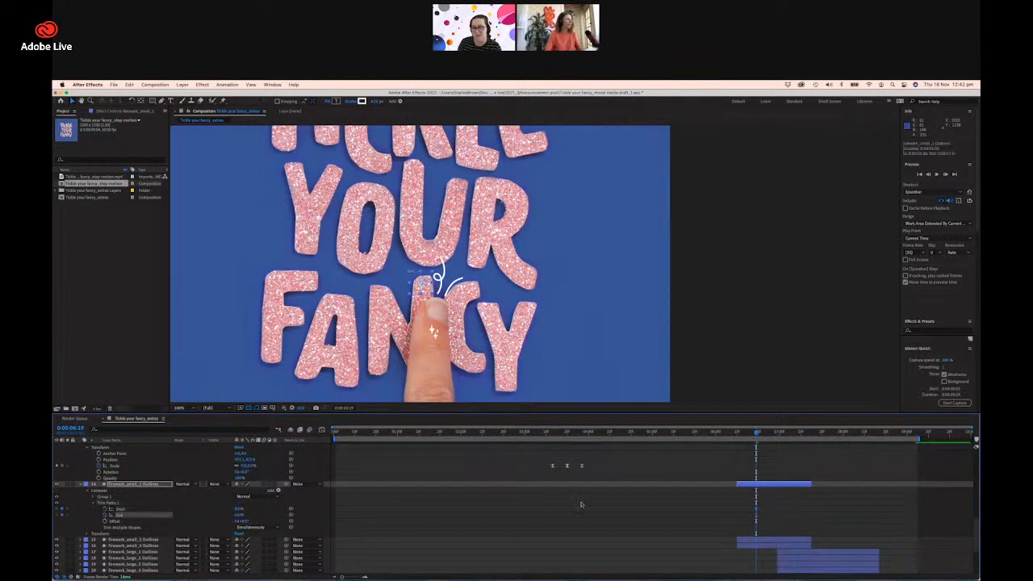
drag(756, 434, 773, 434)
drag(239, 511, 273, 516)
mouse_move(779, 522)
mouse_down()
mouse_move(753, 514)
mouse_move(765, 521)
mouse_up()
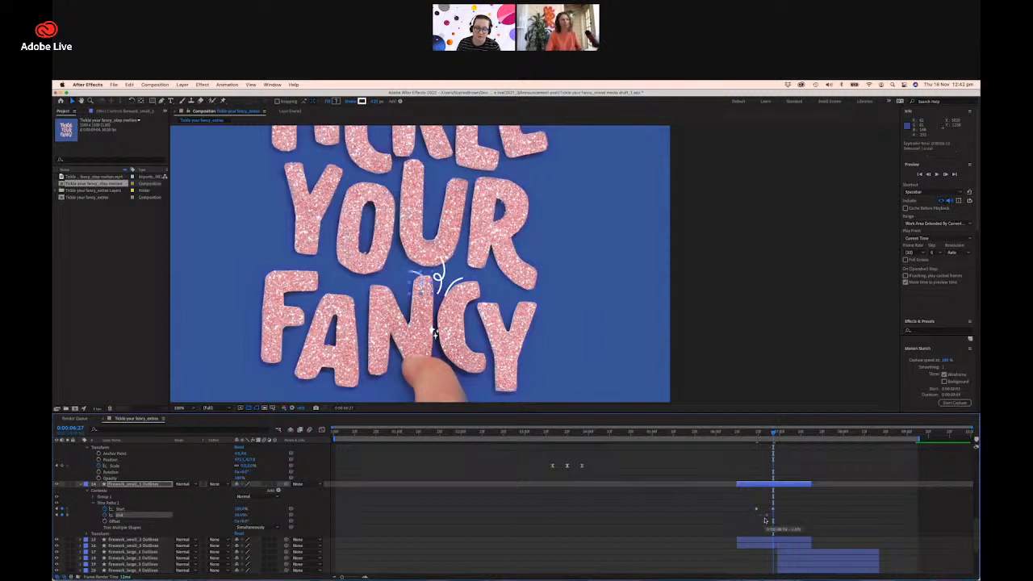
click(750, 435)
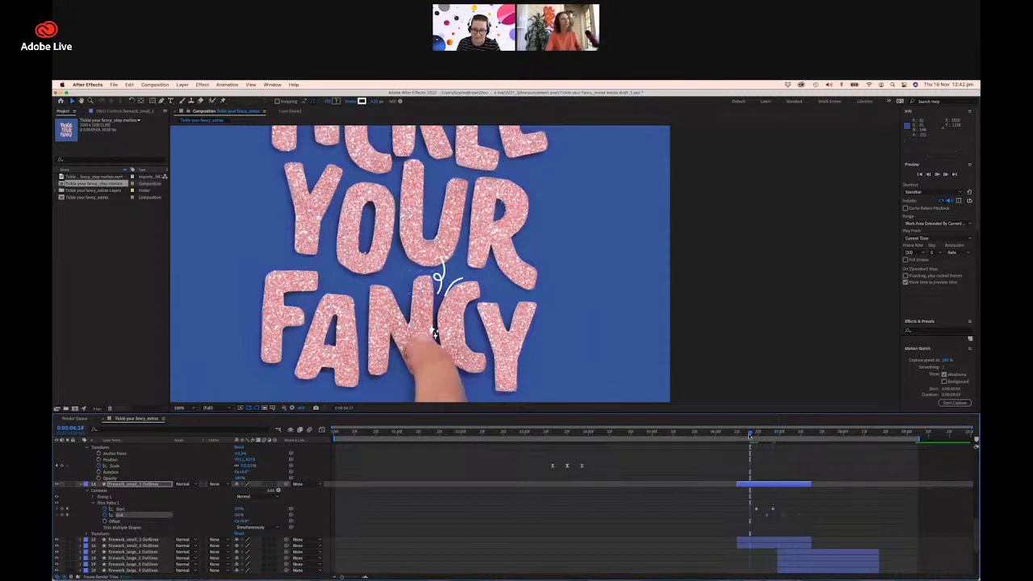
key(space)
click(751, 435)
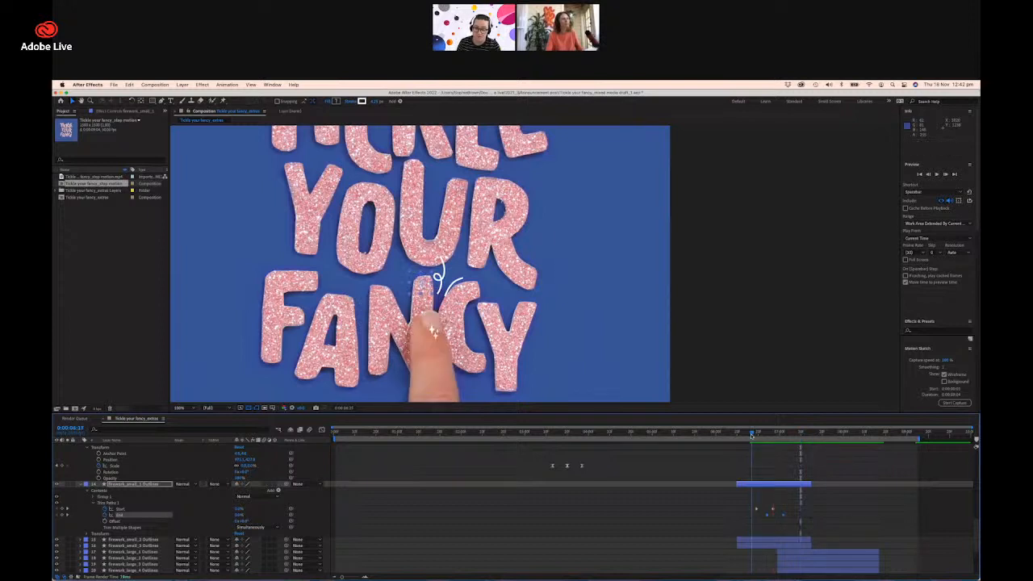
Shift the four large firework layers later so they begin at about 0:00:07:24, and check the playback around the small burst.
click(784, 538)
click(833, 554)
scroll(824, 550, down, 3)
shift+click(814, 540)
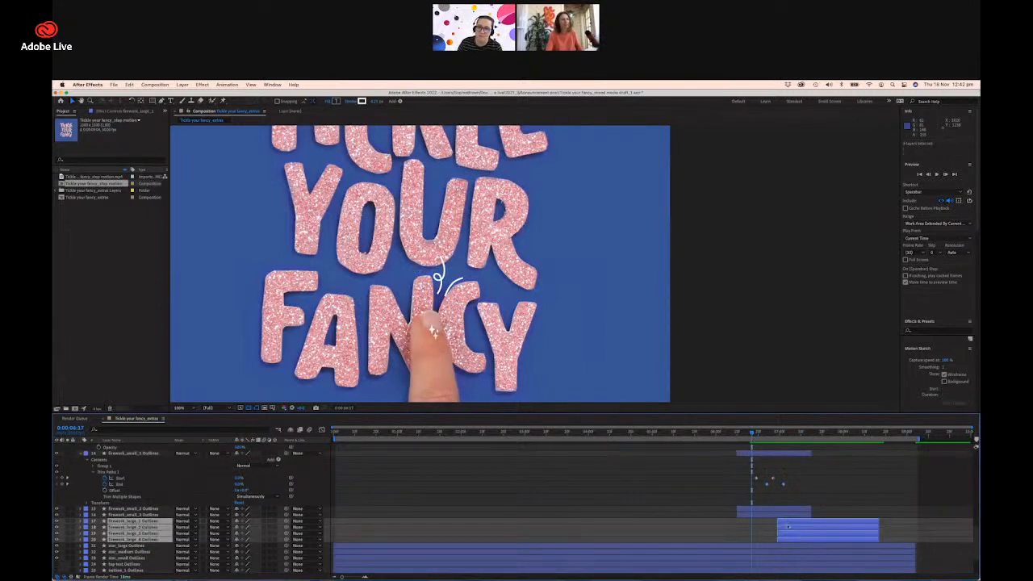
drag(798, 521, 827, 518)
key(space)
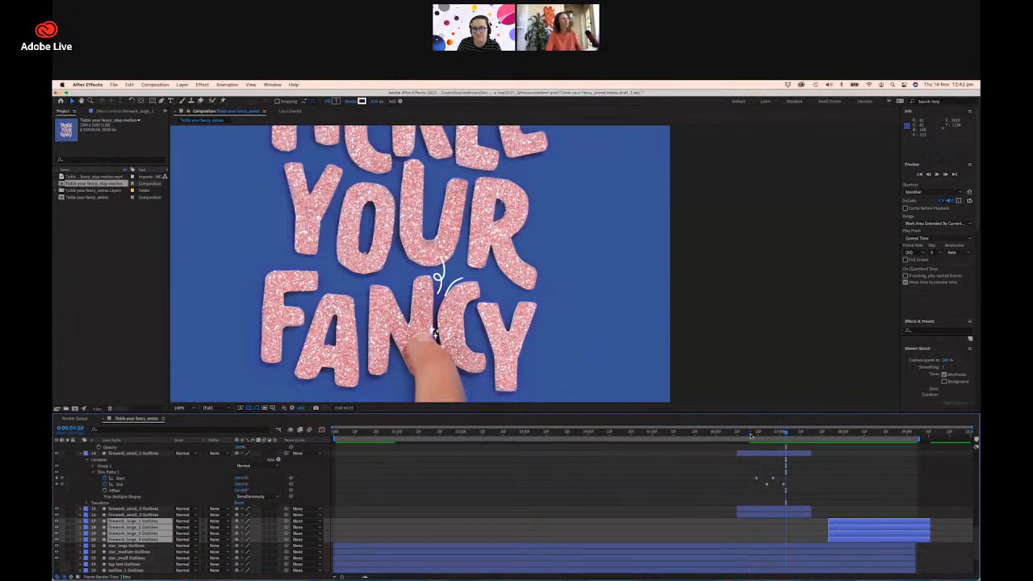
drag(764, 446, 769, 448)
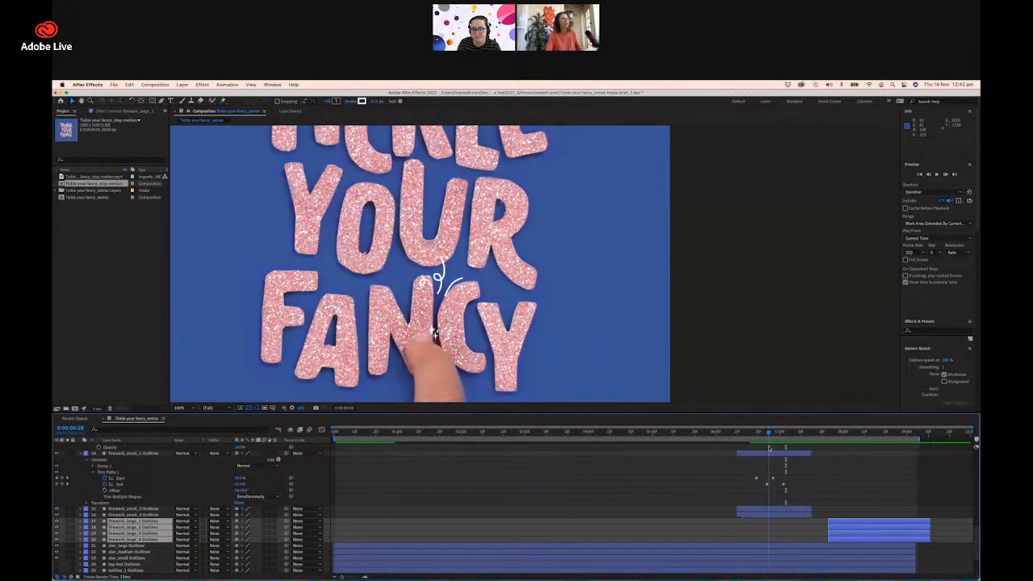
Apply Easy Ease to all four Start and End trim keyframes of firework_small_1 and preview the stroke.
scroll(753, 501, up, 1)
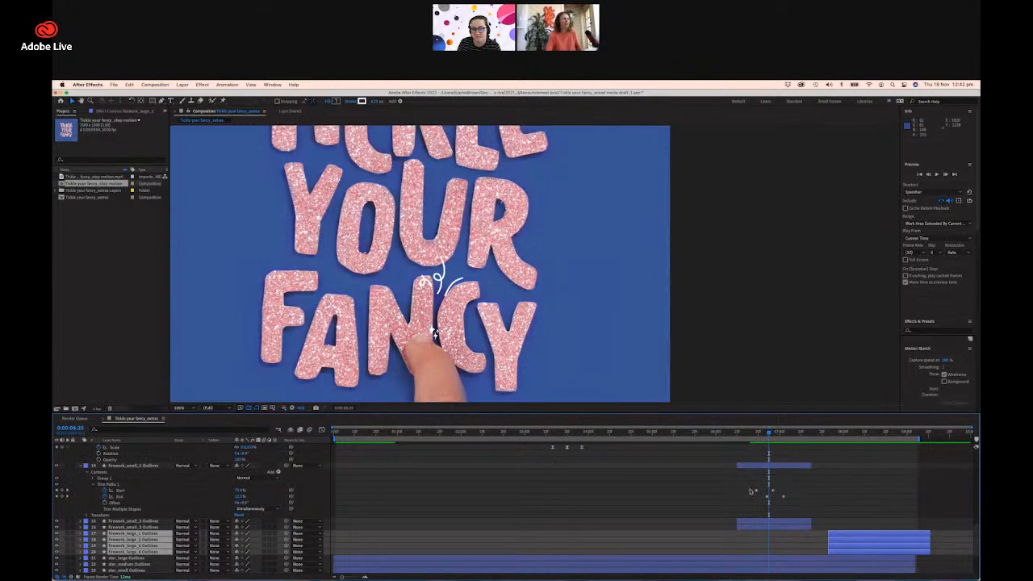
drag(750, 489, 792, 499)
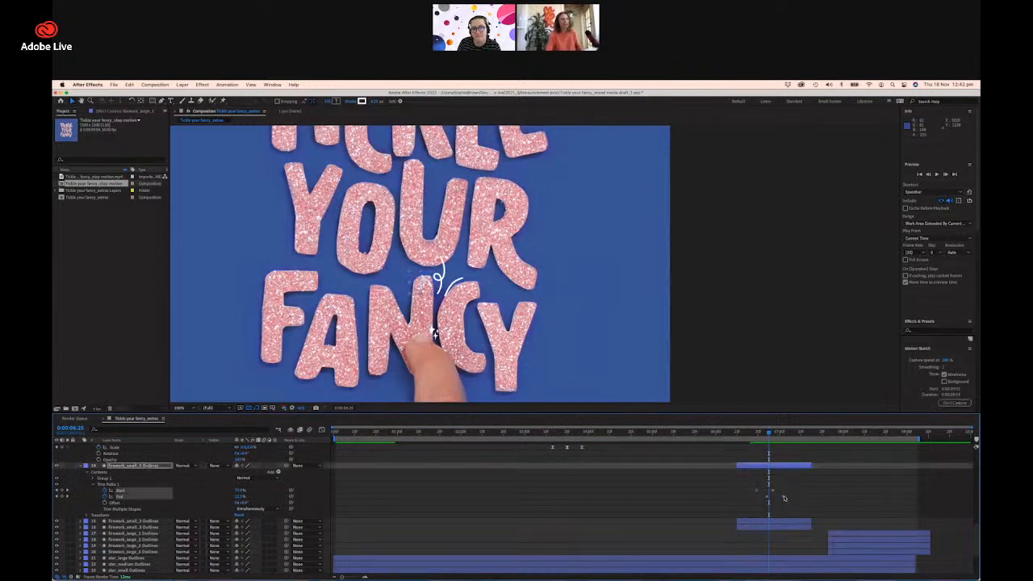
right_click(783, 498)
mouse_move(811, 572)
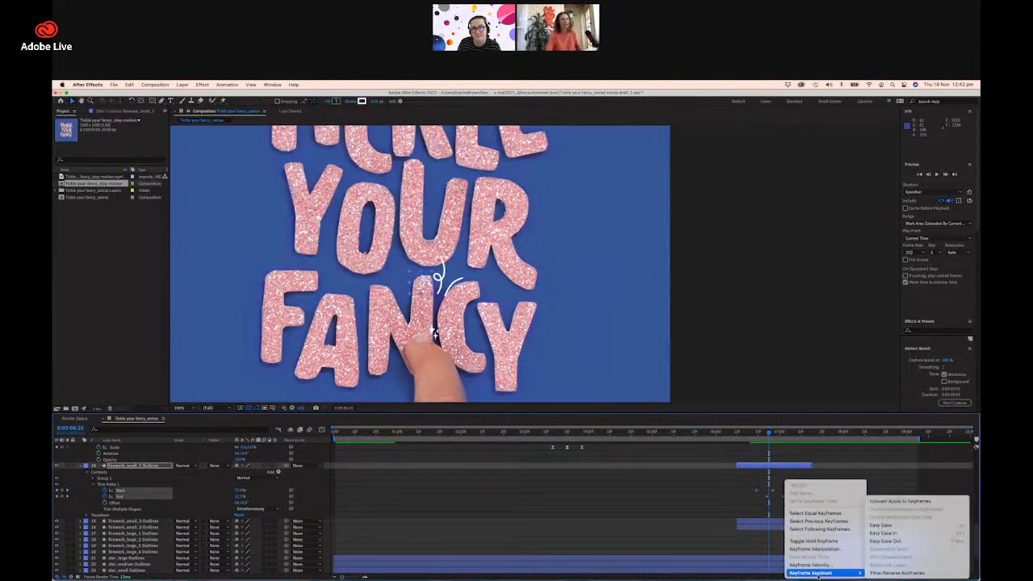
click(887, 524)
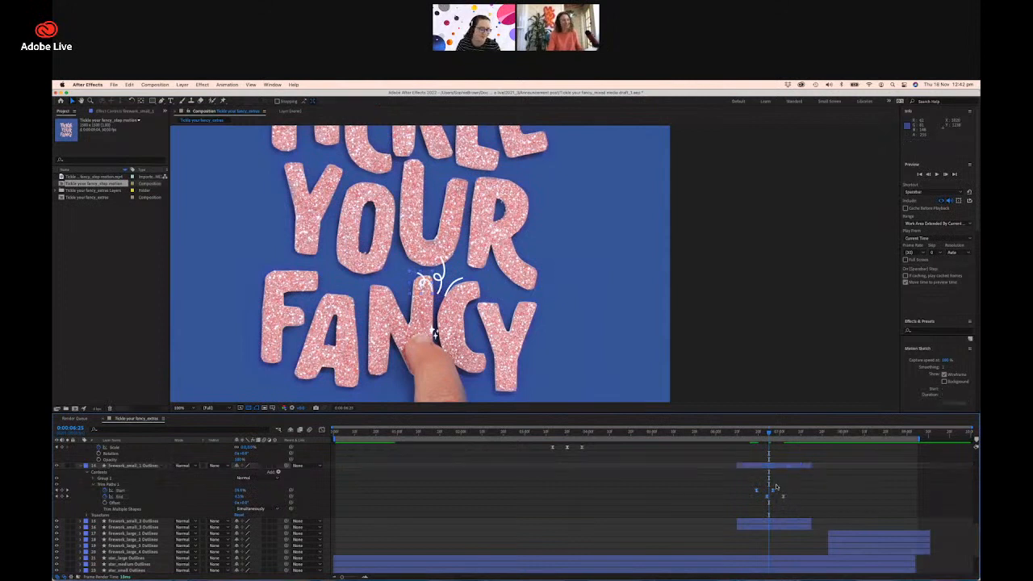
click(753, 435)
key(space)
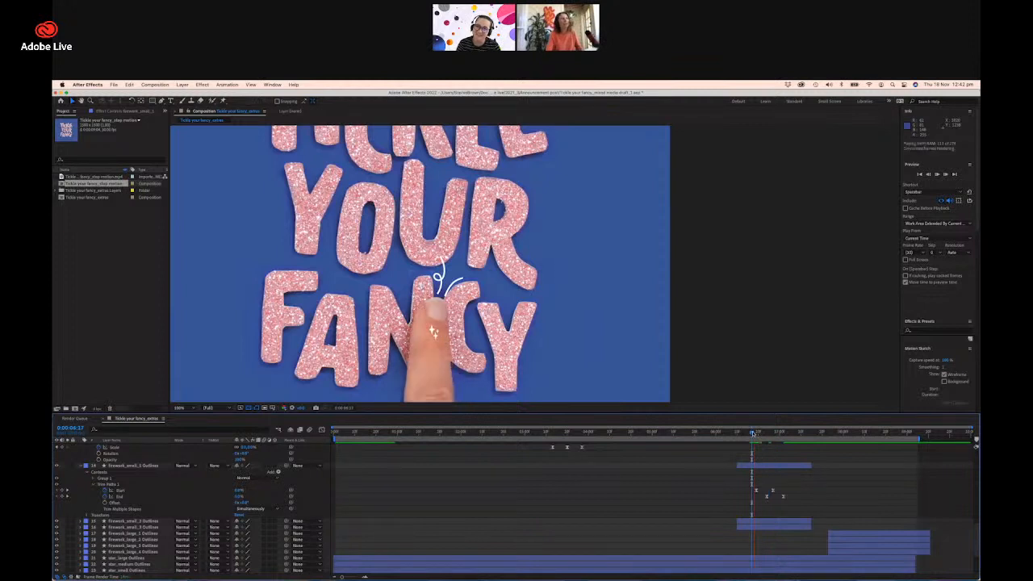
Slow the firework_small_1 stroke by moving its closing Start and End keyframes about four to five frames later, and preview it.
click(771, 490)
shift+click(783, 496)
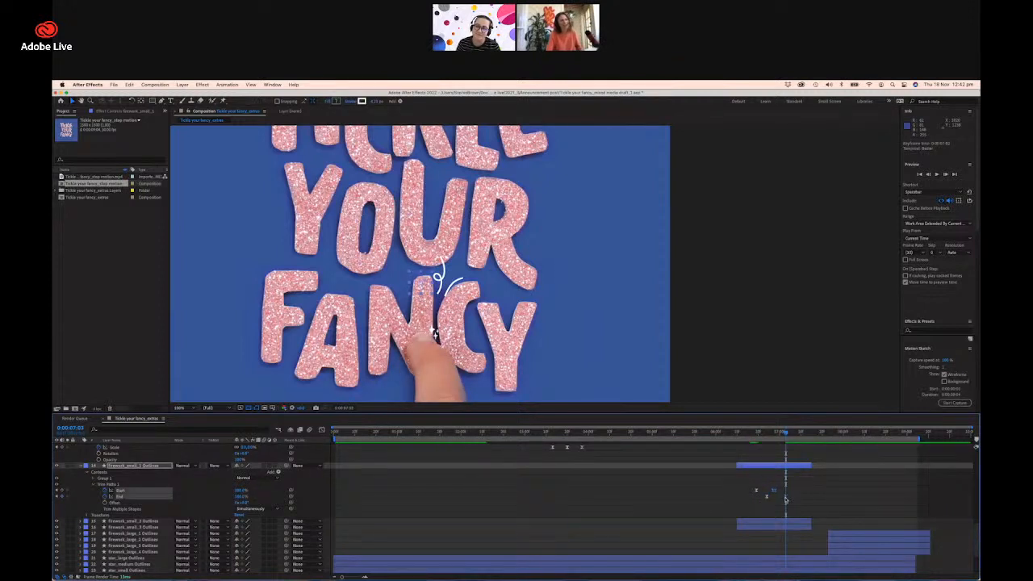
click(749, 434)
key(space)
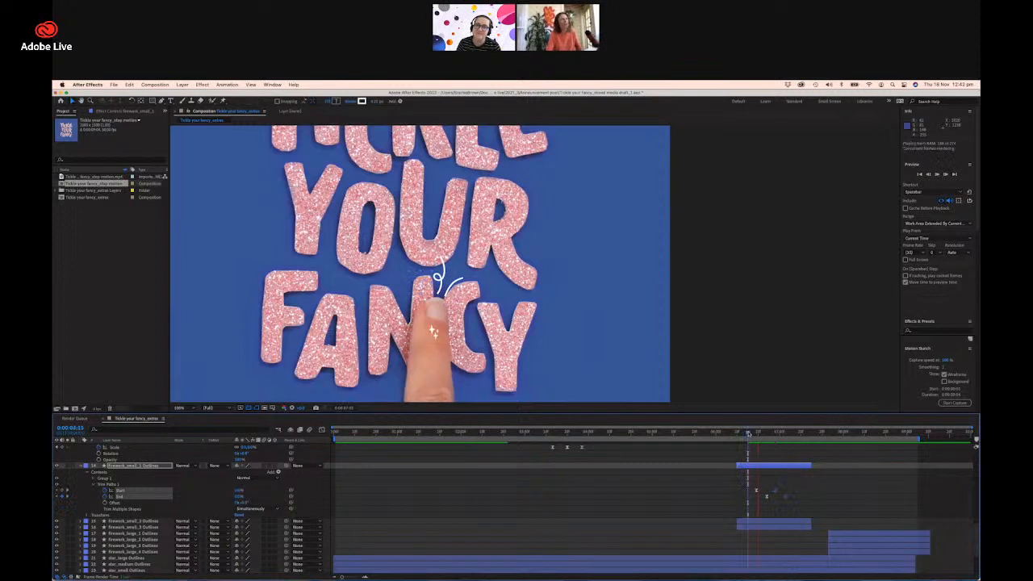
drag(776, 491, 767, 498)
click(746, 434)
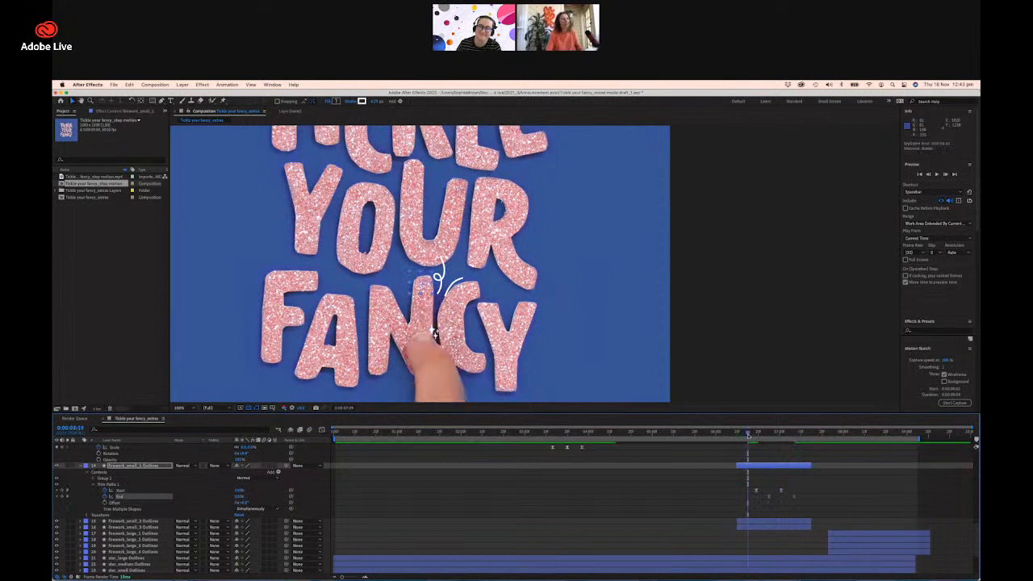
key(space)
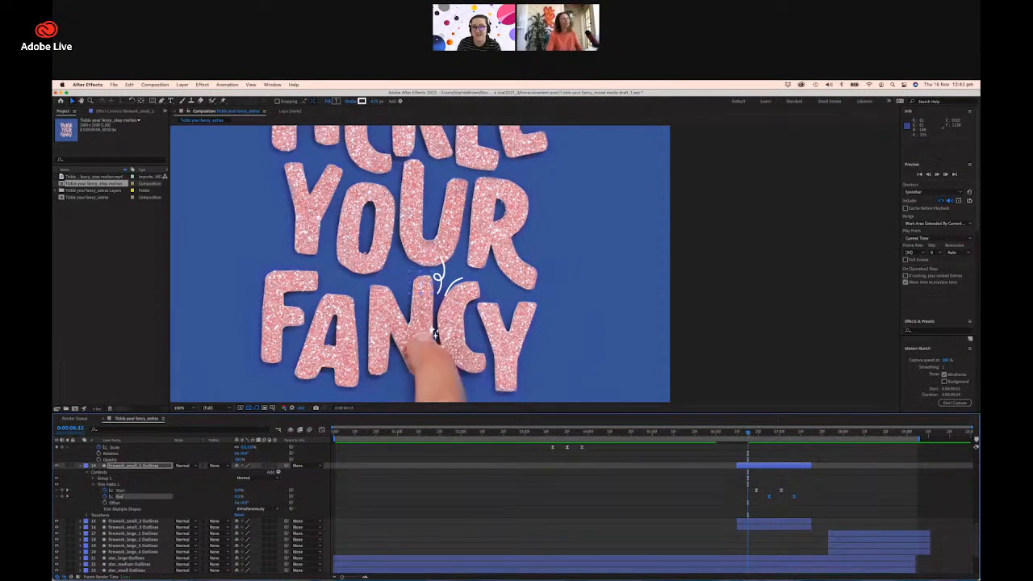
Move the closing Start and End keyframes back about two frames earlier and replay the stroke animation.
key(space)
click(780, 487)
mouse_move(779, 485)
mouse_down()
mouse_move(800, 503)
mouse_move(789, 500)
mouse_up()
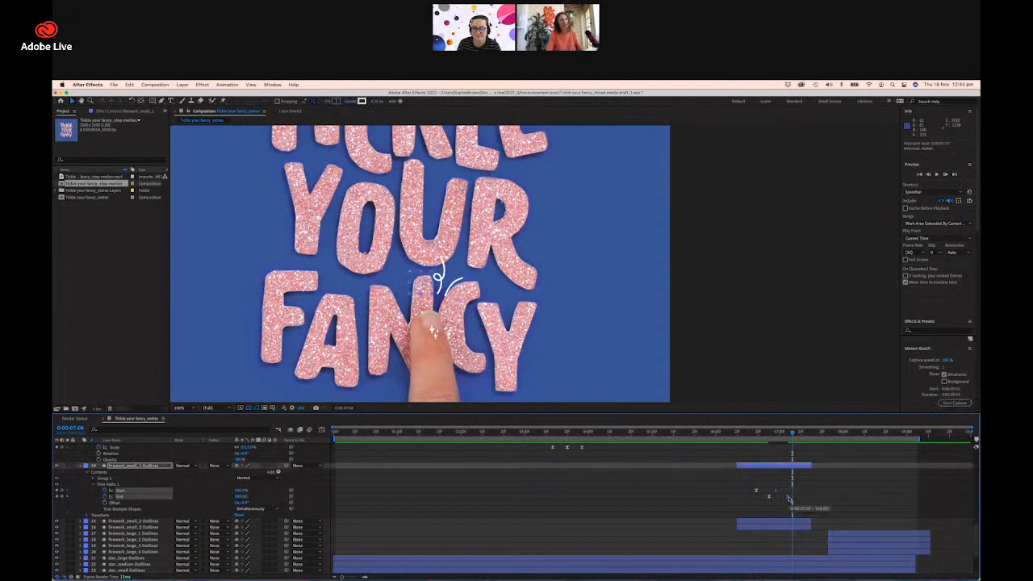
click(747, 434)
key(space)
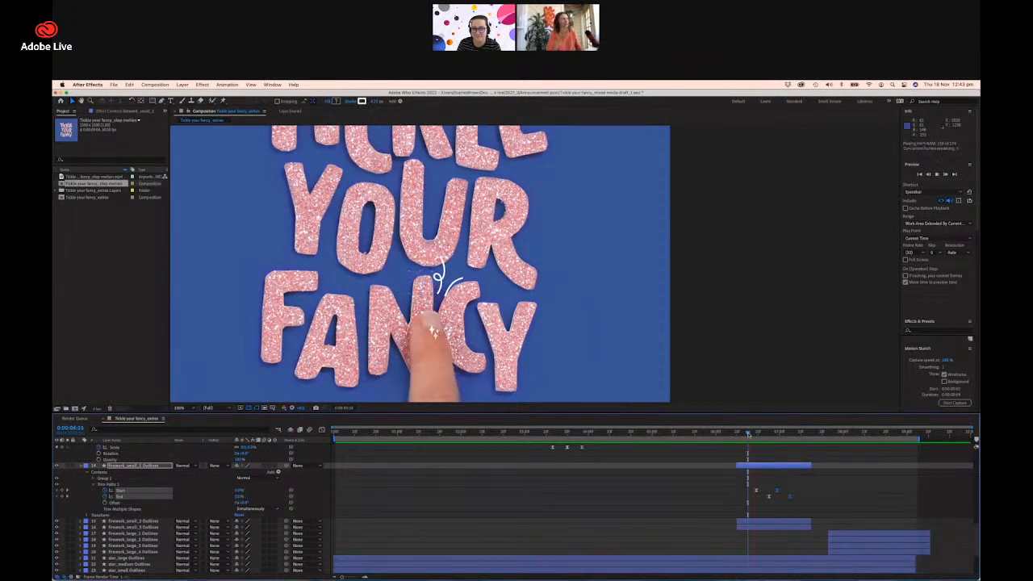
Move the End trim keyframes and the closing Start keyframe of firework_small_1 one to two frames earlier, and replay the stroke.
key(space)
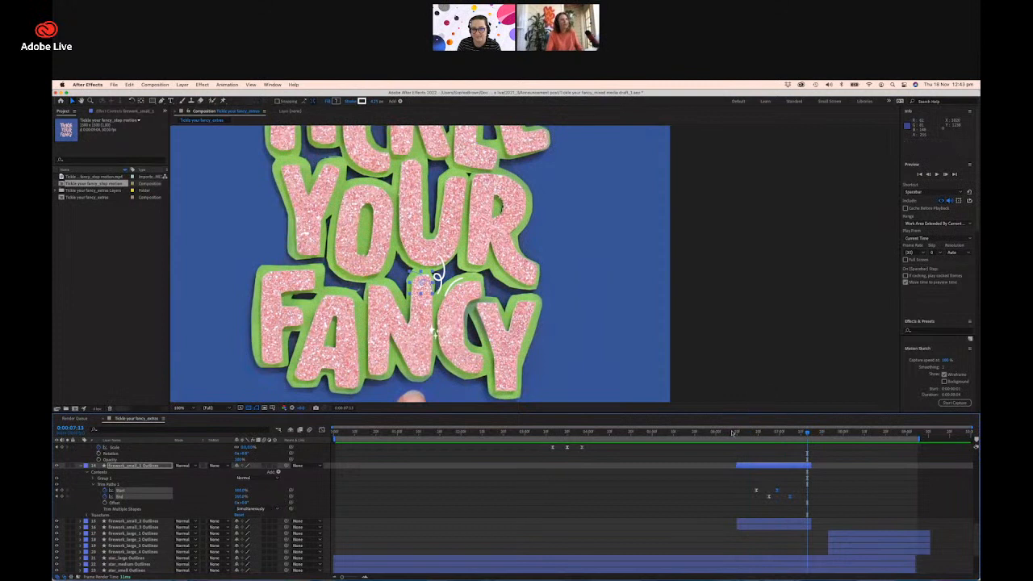
click(748, 433)
key(space)
key(space)
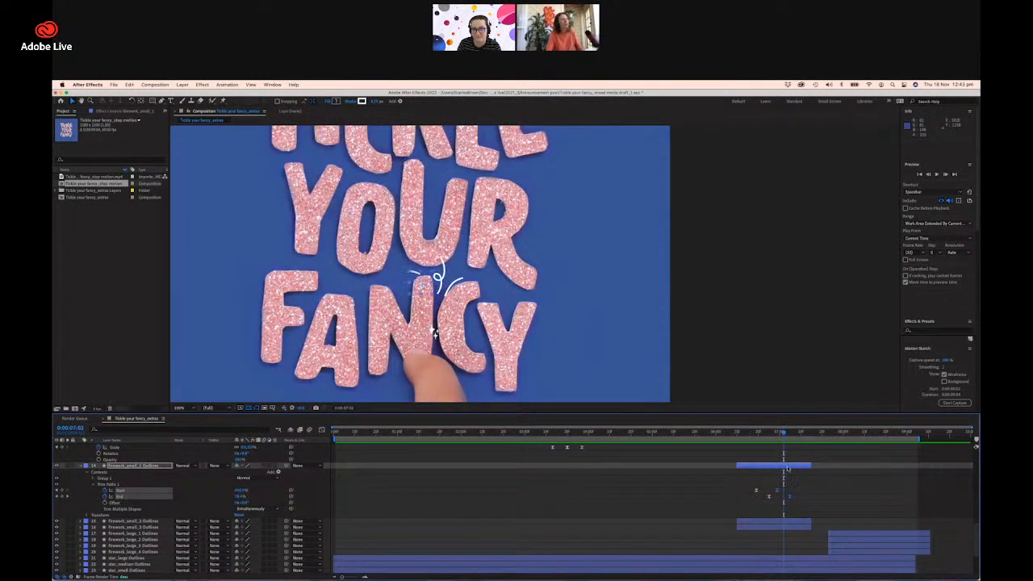
drag(791, 498, 767, 498)
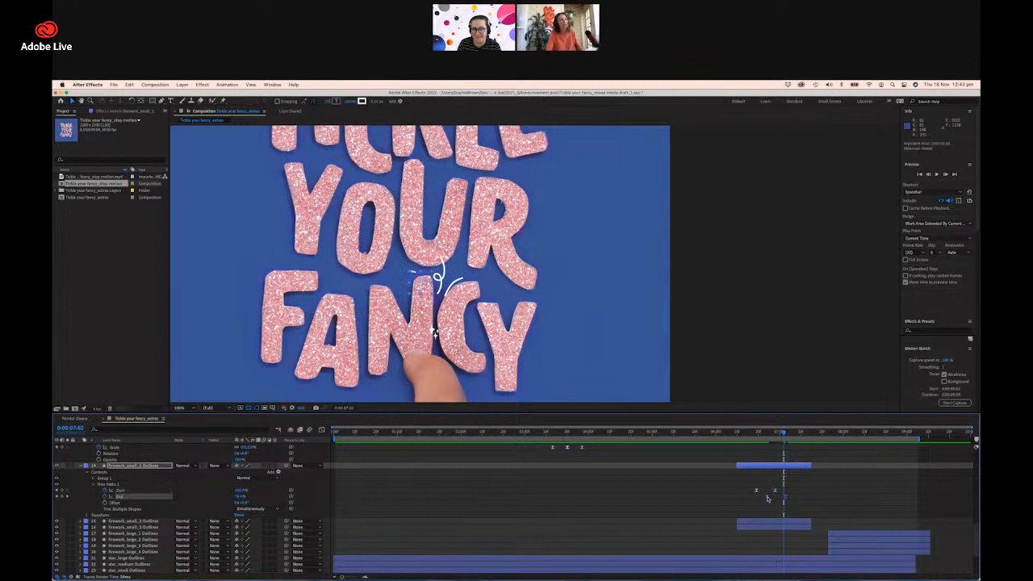
click(751, 434)
key(space)
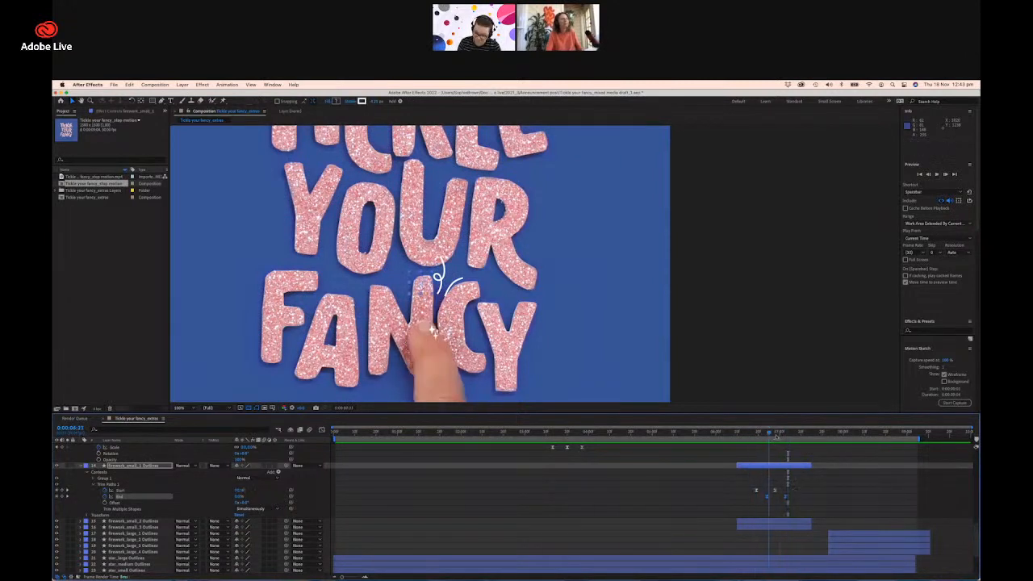
key(space)
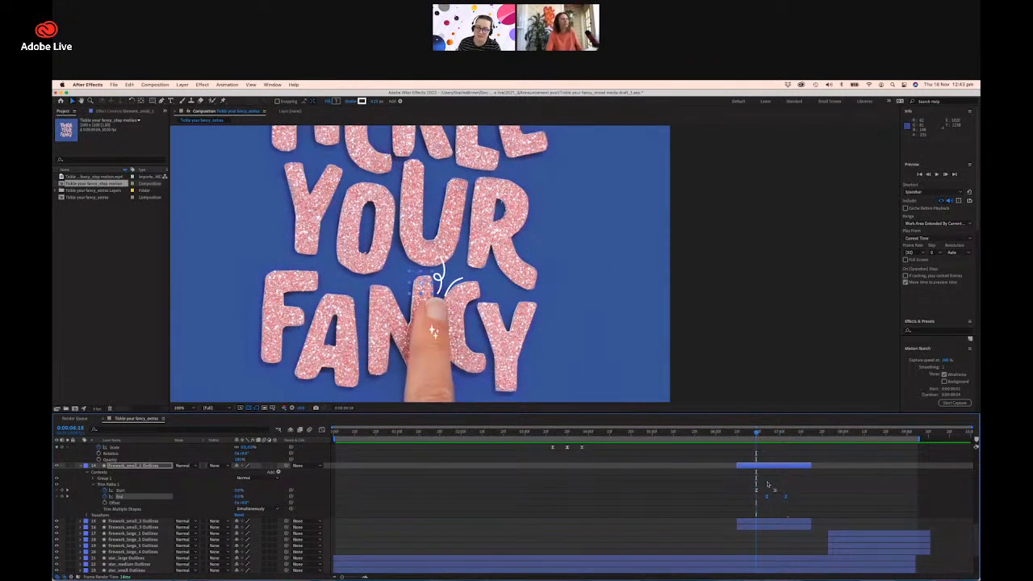
Copy the four Start and End trim keyframes of firework_small_1 to firework_small_2 and firework_small_3, keeping the same start frame.
drag(752, 492, 795, 500)
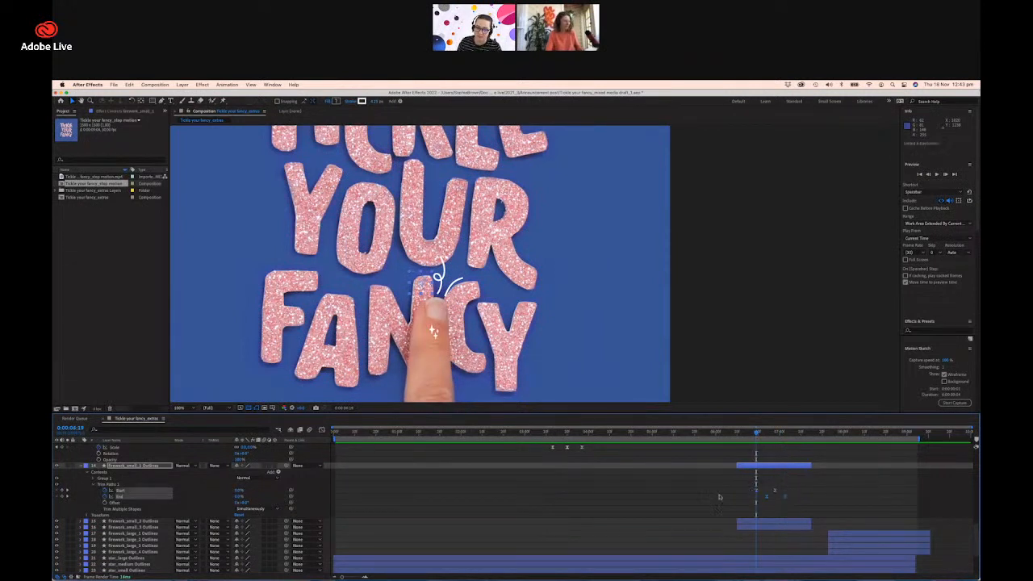
click(121, 522)
shift+click(121, 528)
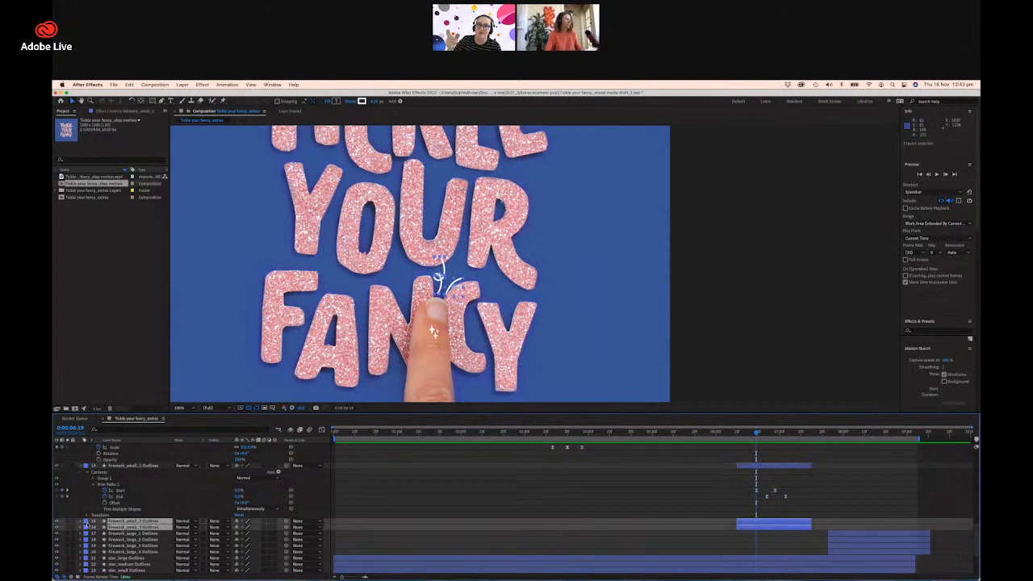
key(cmd+v)
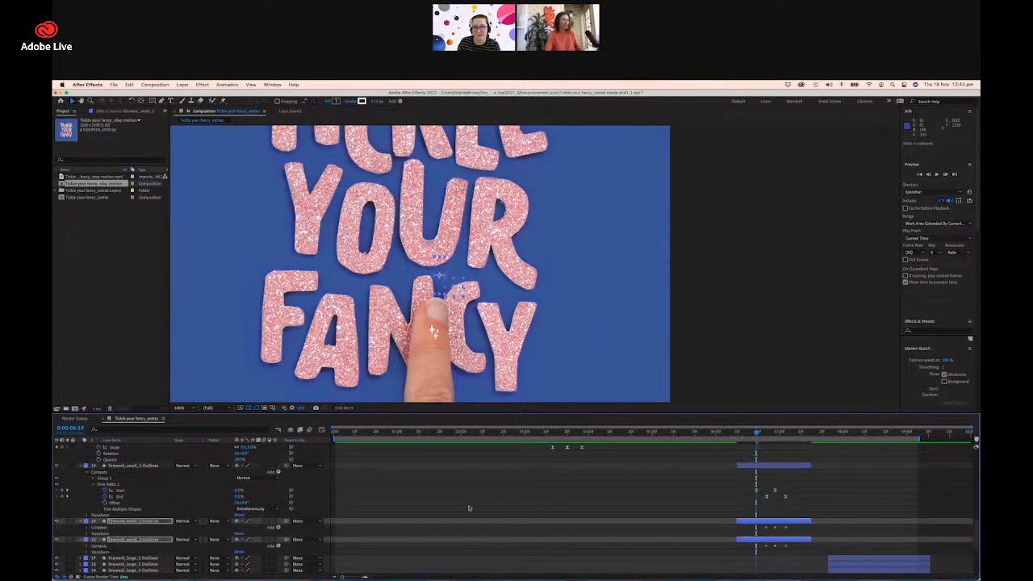
Reveal the pasted Trim Paths Start and End keyframes on firework_small_2 and firework_small_3.
click(90, 534)
scroll(111, 562, down, 1)
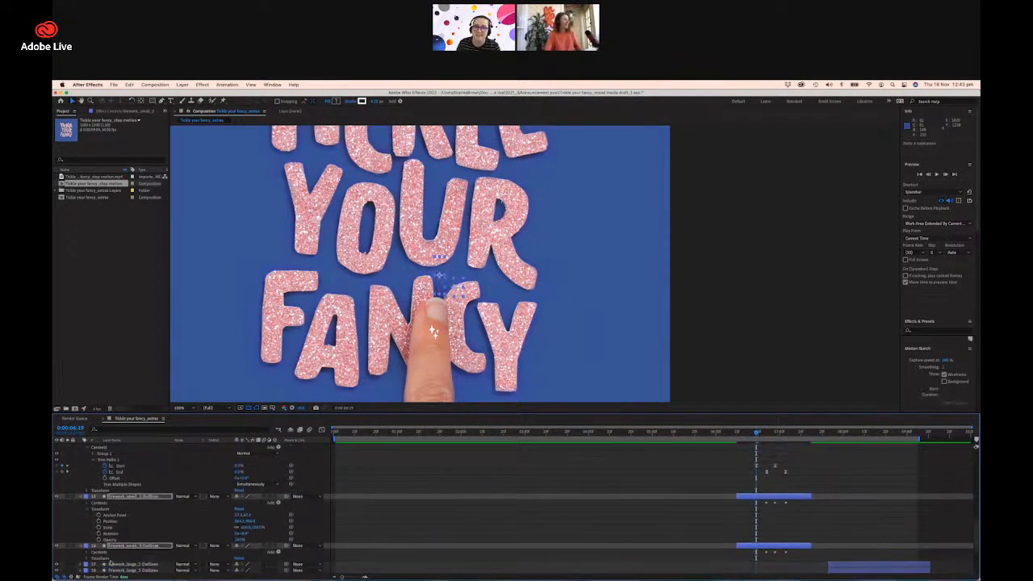
click(89, 558)
scroll(90, 559, down, 1)
scroll(743, 505, up, 1)
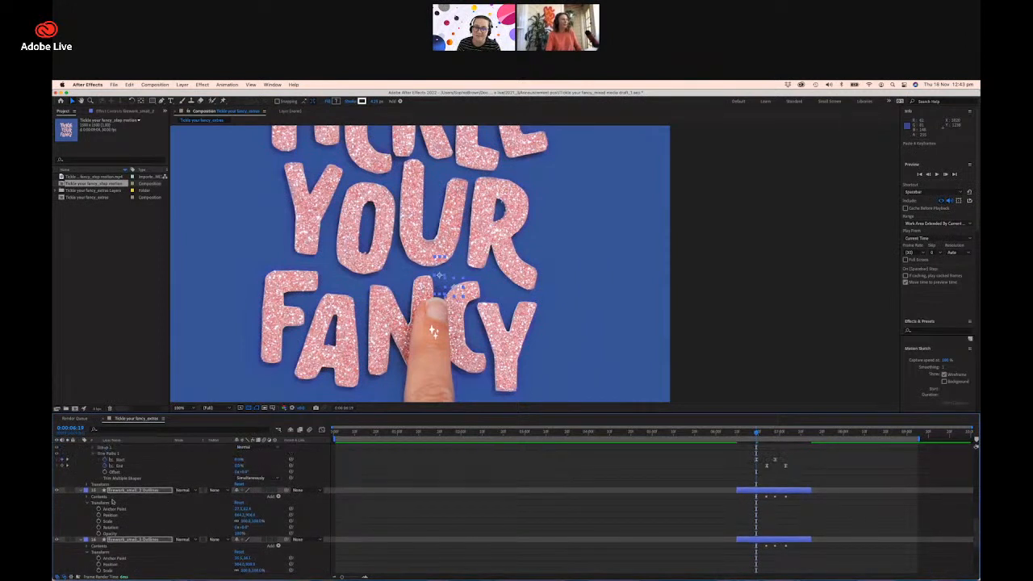
click(86, 504)
click(87, 497)
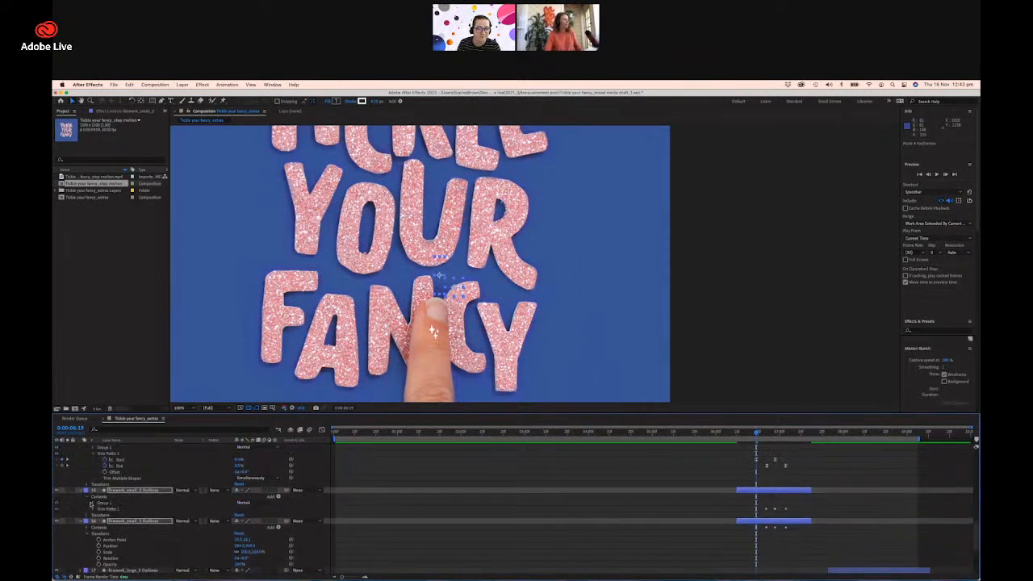
click(92, 509)
scroll(94, 517, down, 1)
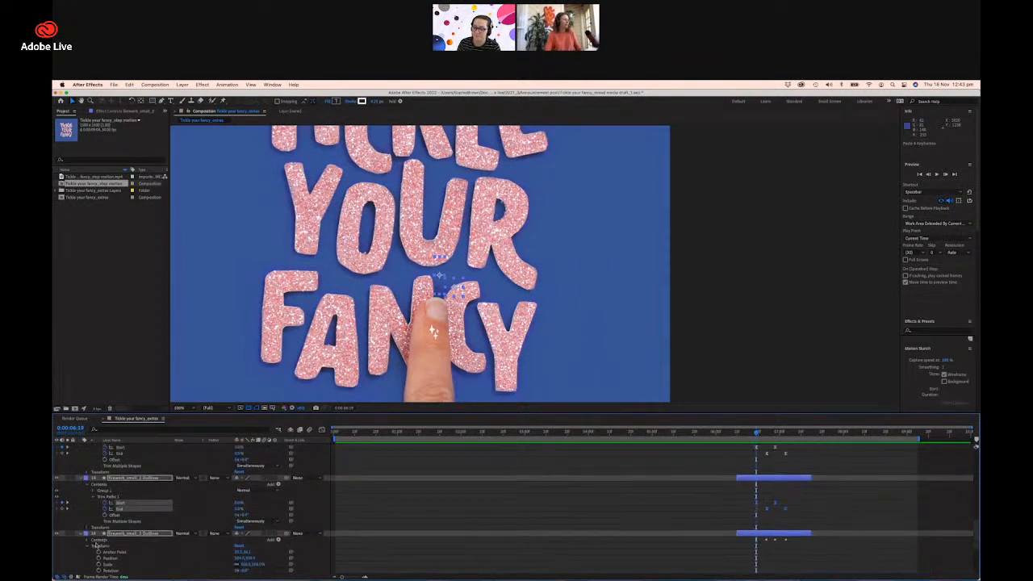
click(86, 547)
click(86, 539)
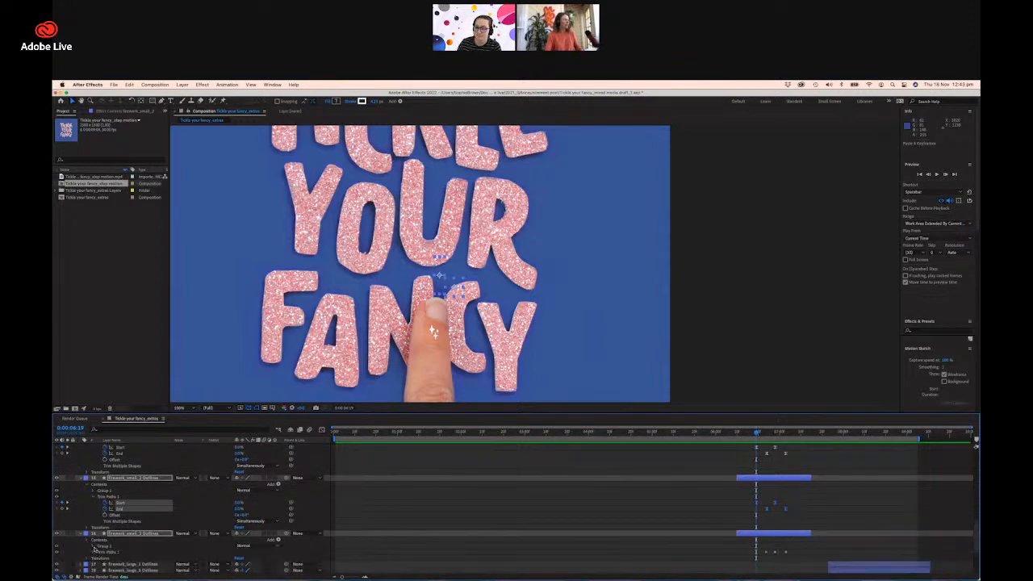
click(94, 553)
scroll(93, 553, down, 1)
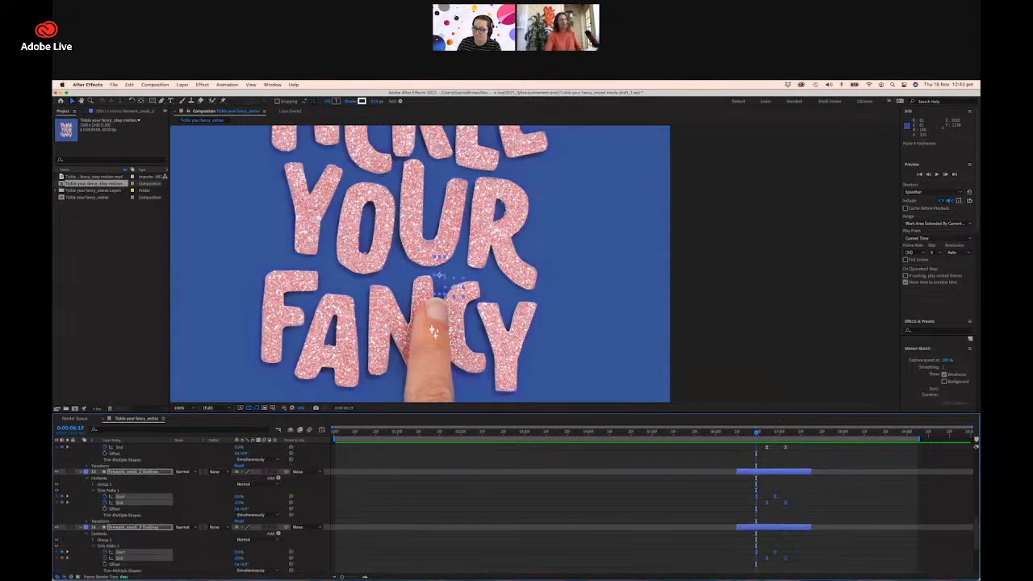
Preview the three small firework strokes drawing on and off together around the fingertip tap.
key(space)
drag(781, 434, 752, 447)
key(space)
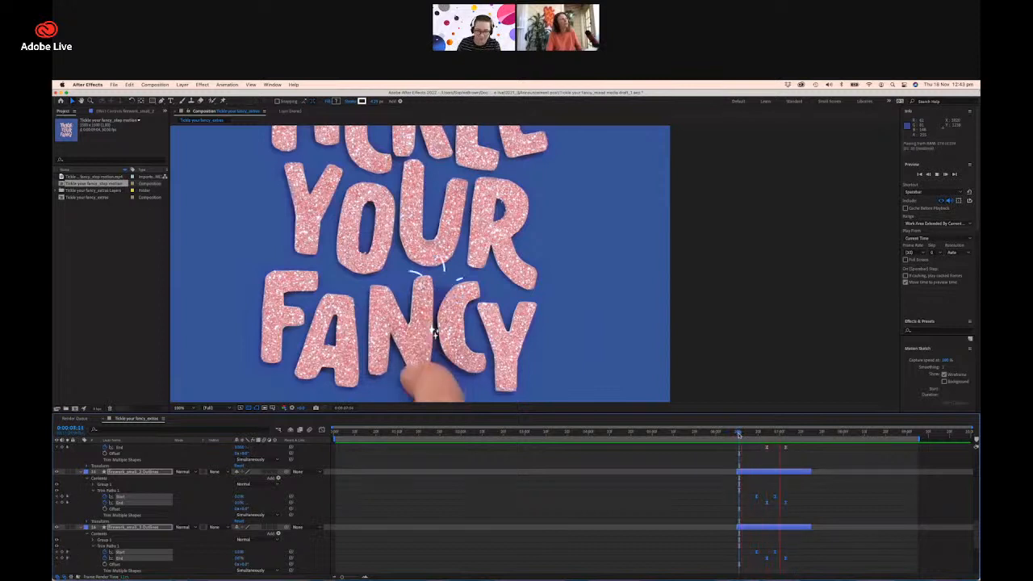
key(space)
drag(739, 434, 758, 434)
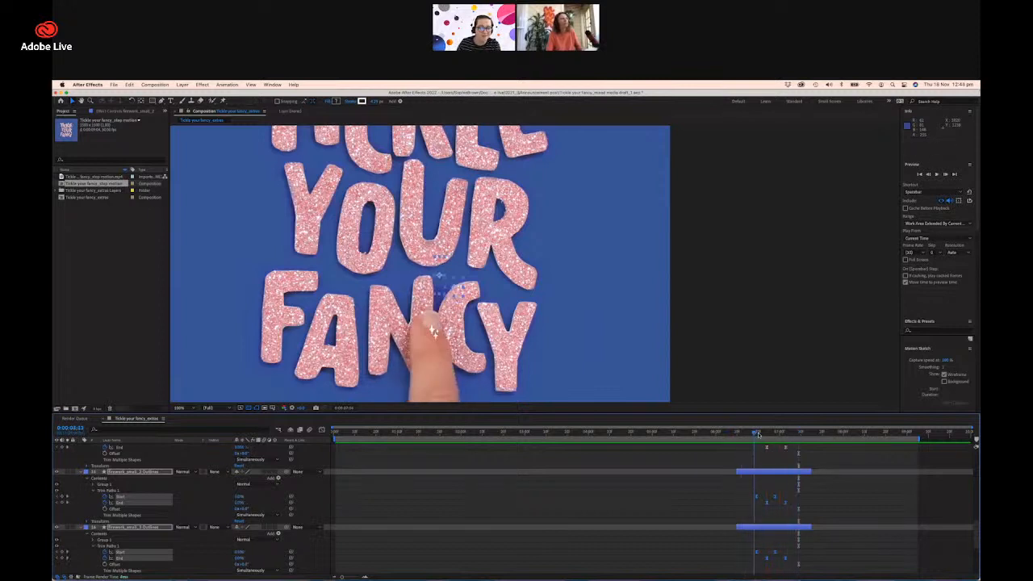
key(space)
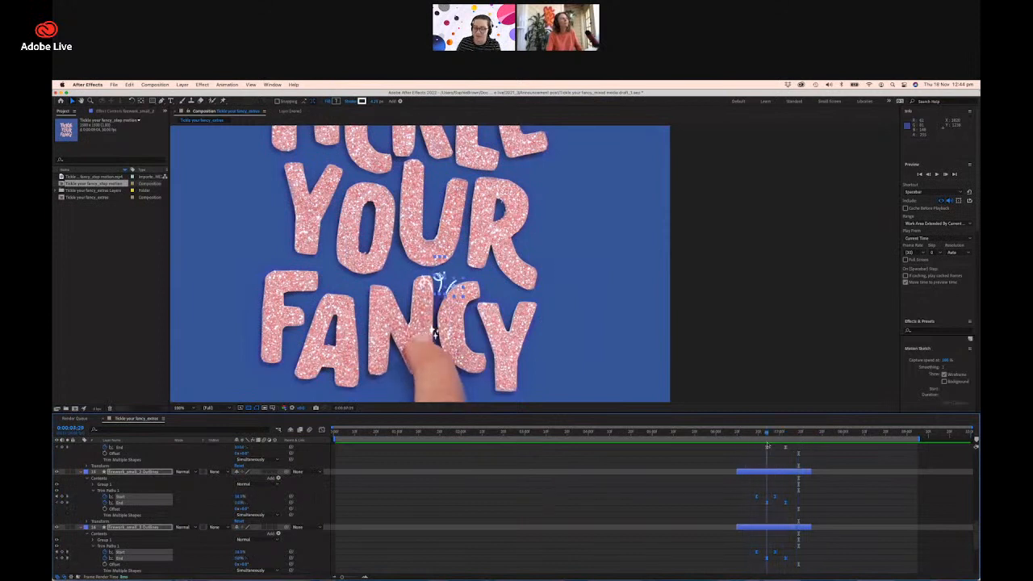
key(space)
Stagger the small burst by shifting the firework_small_1 layer about one frame earlier and firework_small_3 about one frame later.
scroll(760, 498, up, 2)
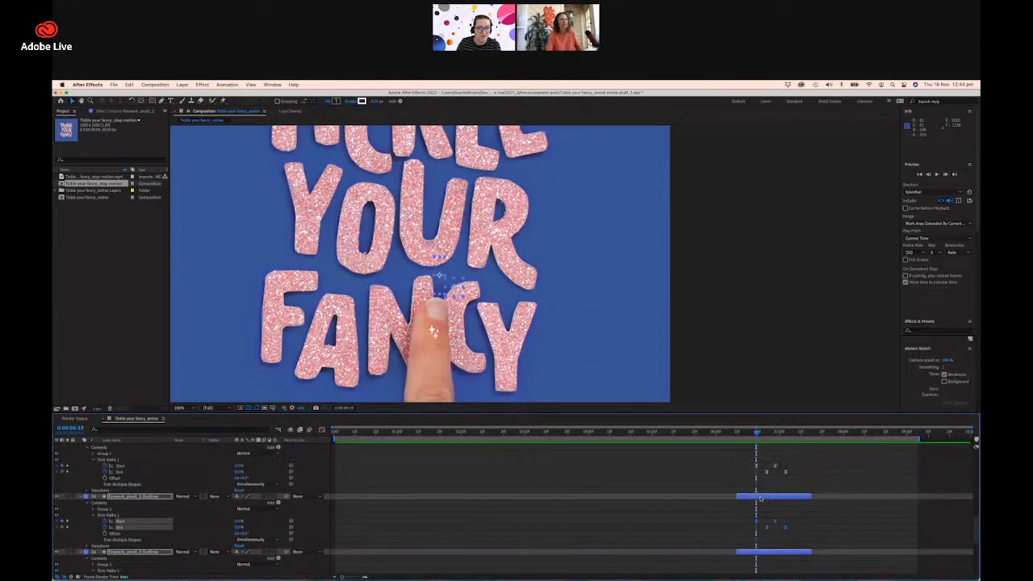
scroll(761, 499, up, 1)
click(763, 459)
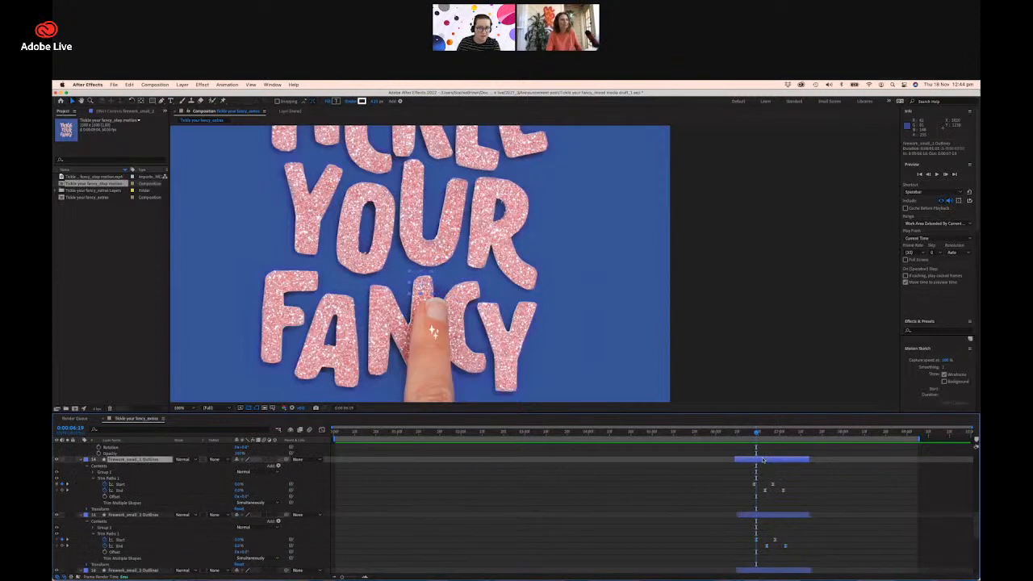
scroll(771, 566, down, 1)
click(767, 560)
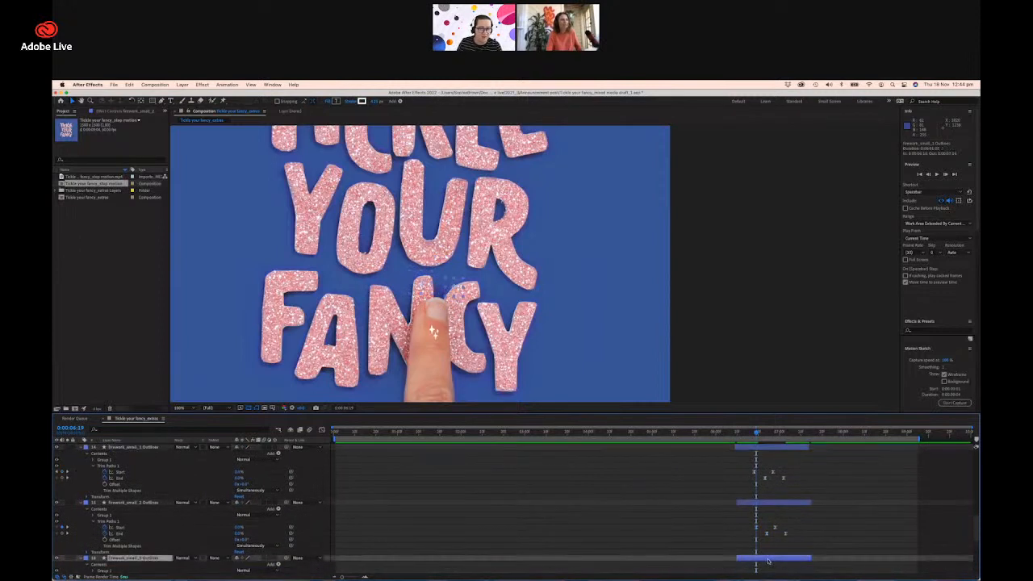
Play and scrub through the staggered small burst to check its timing against the finger movement.
key(space)
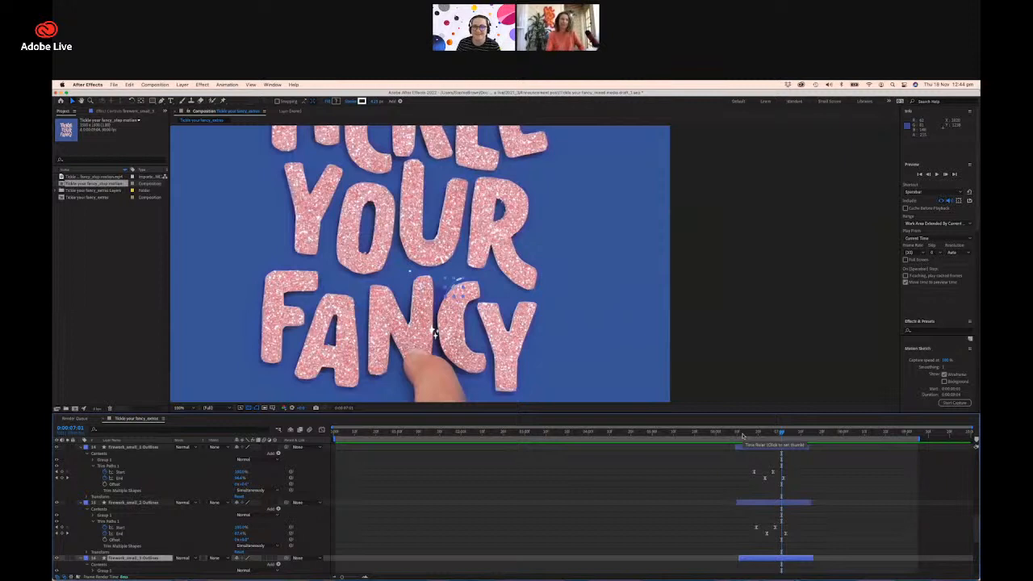
click(751, 435)
drag(793, 445, 761, 443)
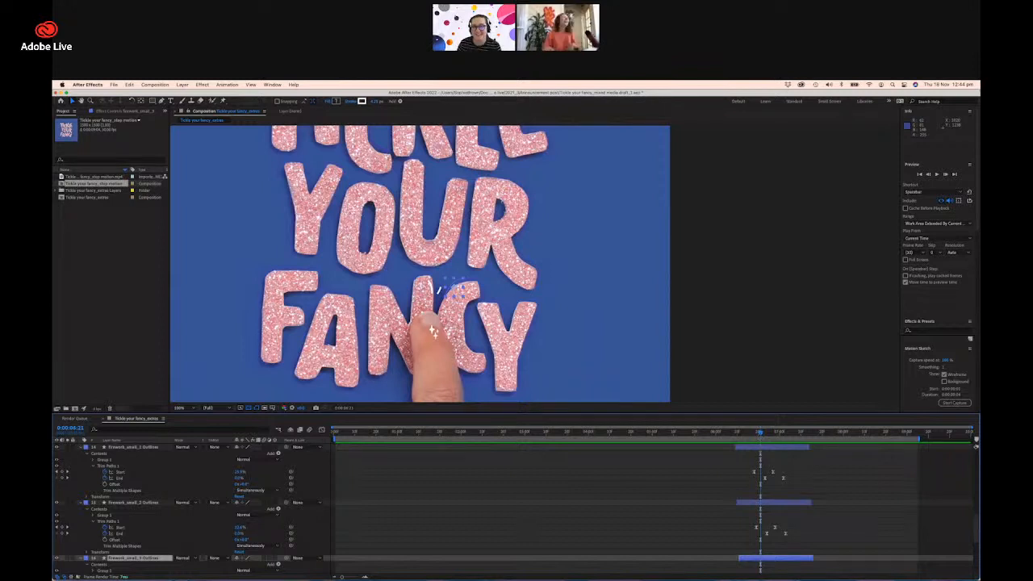
drag(760, 433, 765, 458)
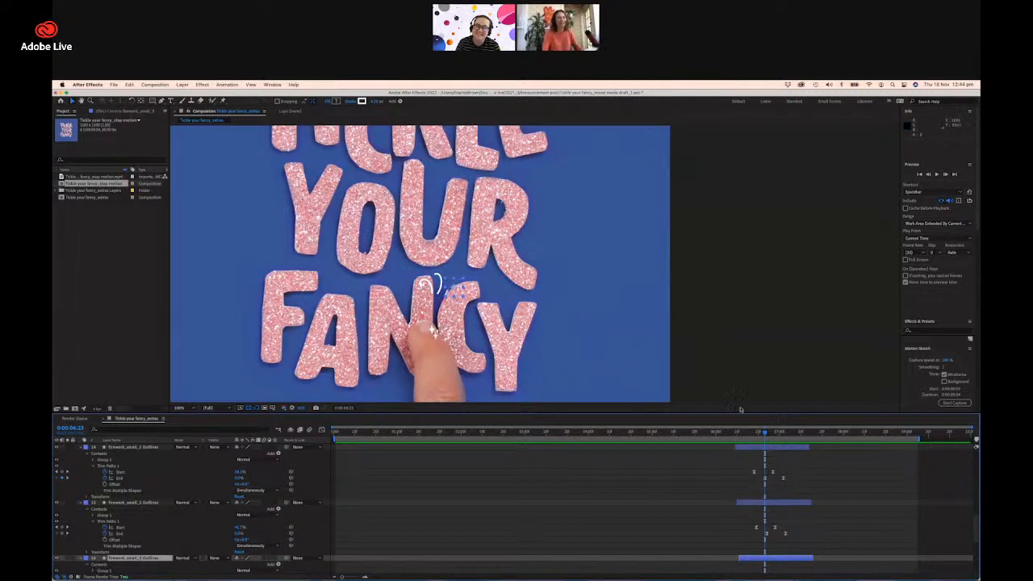
click(751, 433)
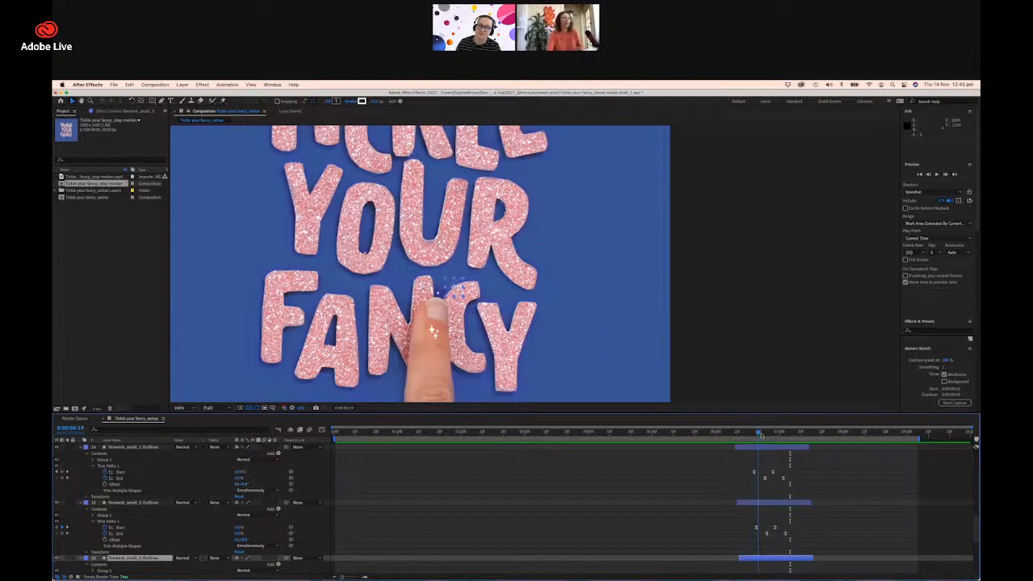
click(769, 432)
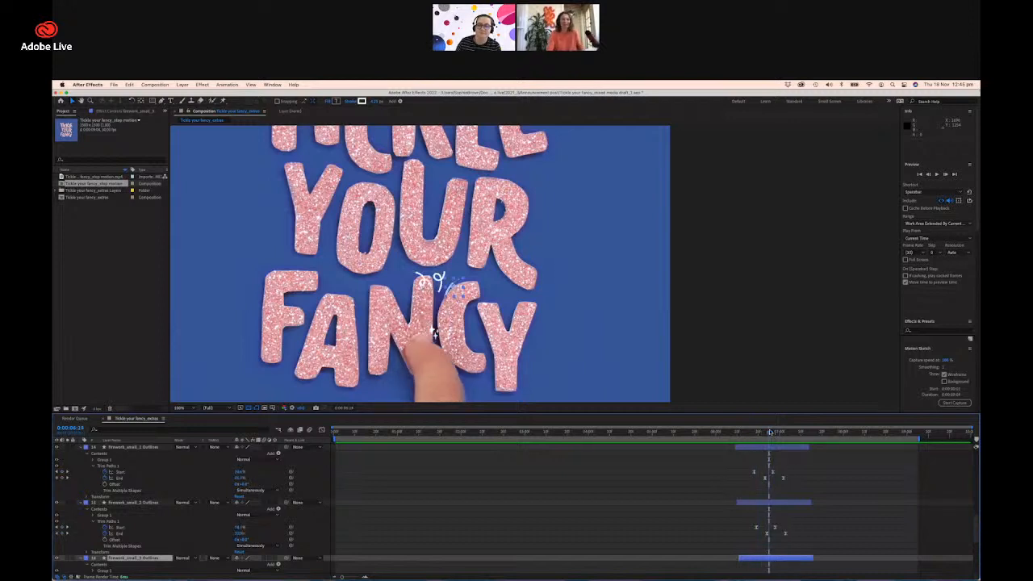
Shift the four large firework layers earlier so they begin about three frames before 0:00:07:09, when the finger taps again.
scroll(806, 488, down, 3)
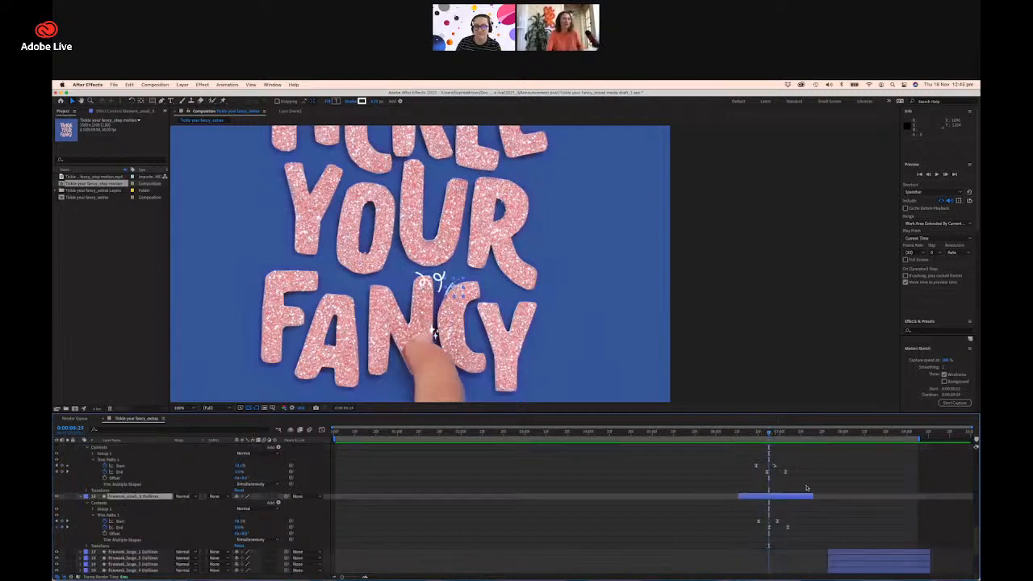
click(837, 553)
scroll(840, 565, down, 1)
shift+click(834, 560)
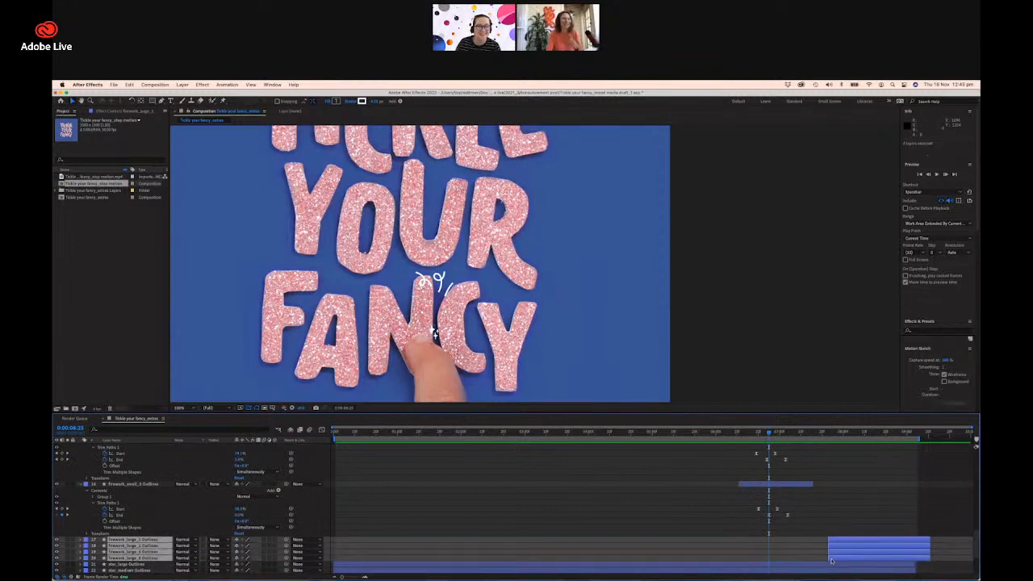
drag(832, 560, 809, 543)
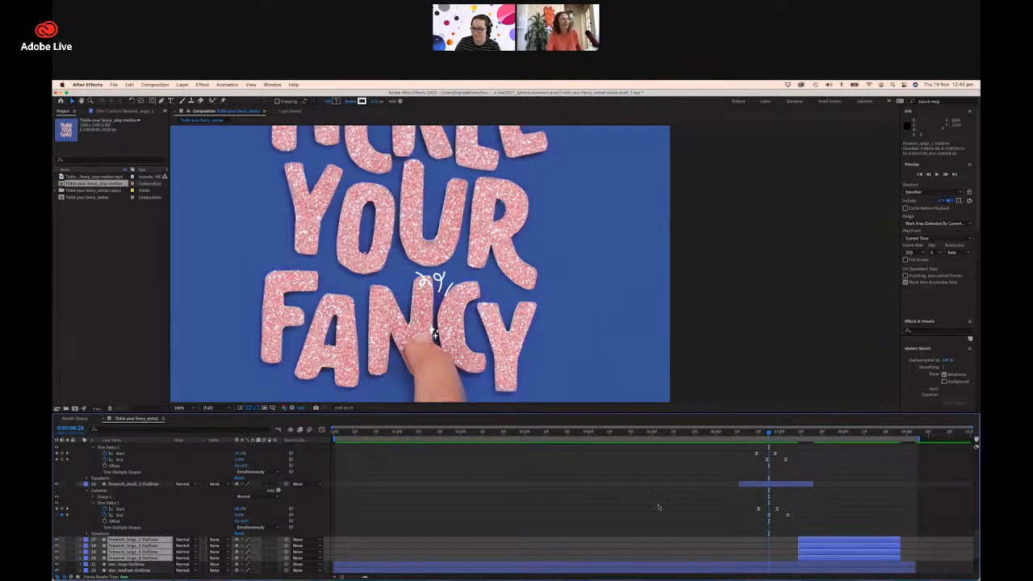
drag(769, 436, 798, 436)
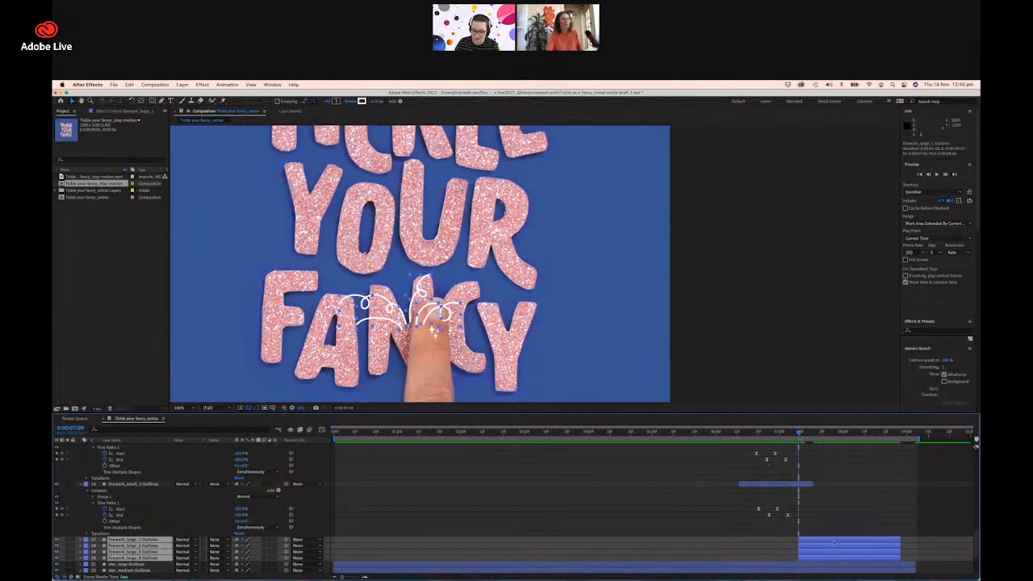
drag(831, 542, 825, 542)
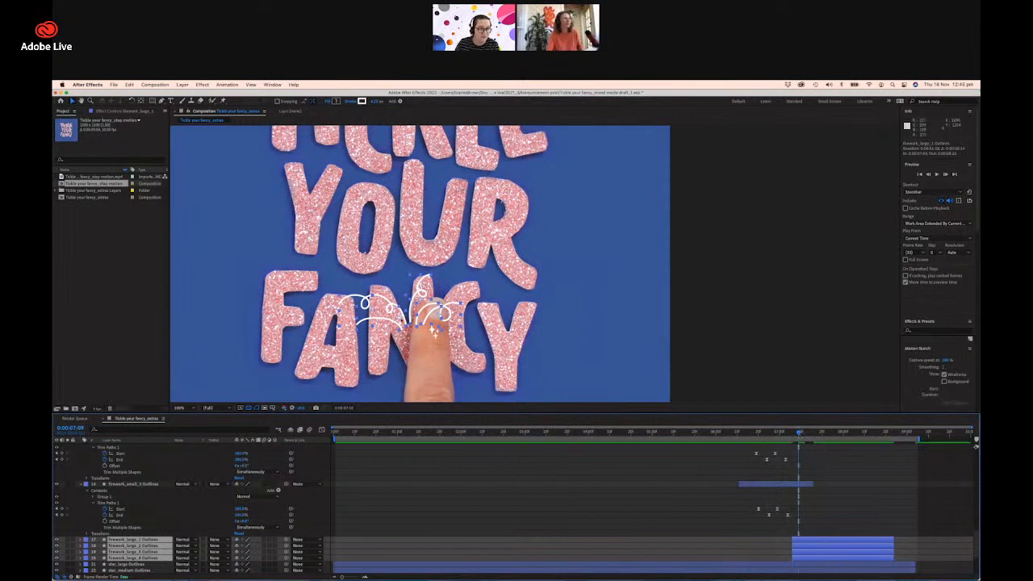
Try moving the four large fireworks up onto the fingertip, and undo the move.
drag(397, 320, 421, 282)
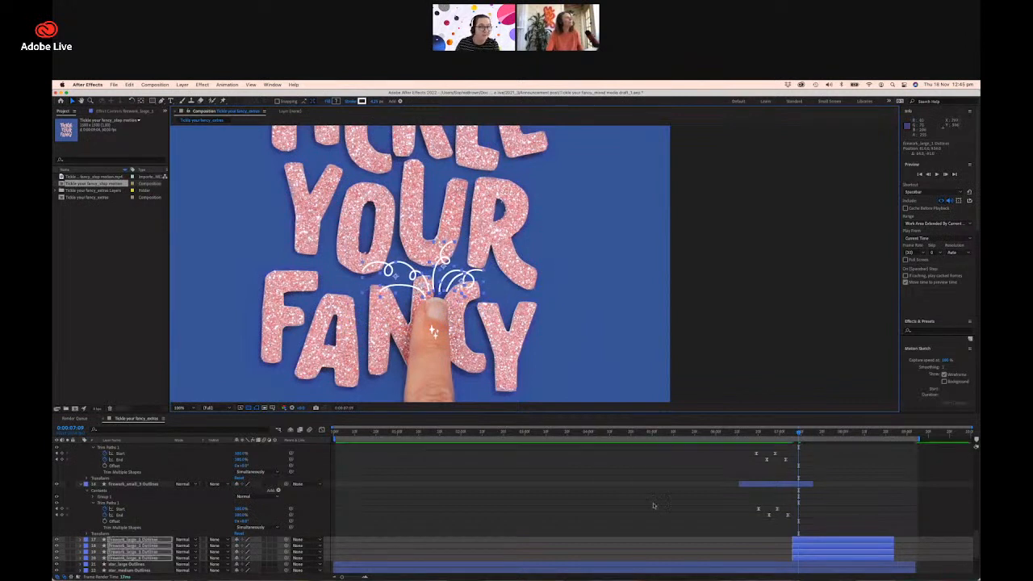
click(699, 516)
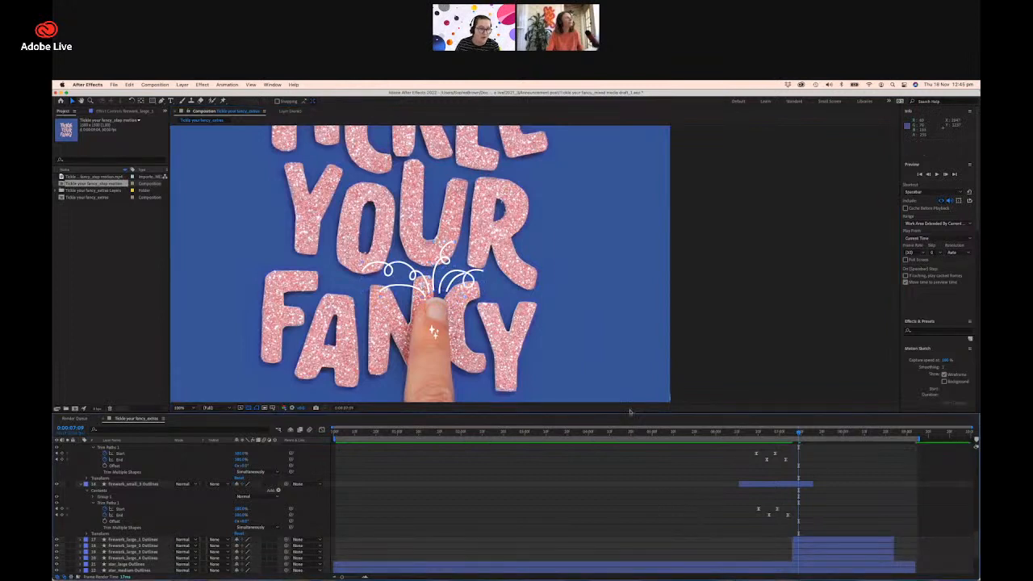
key(super+z)
key(super+z)
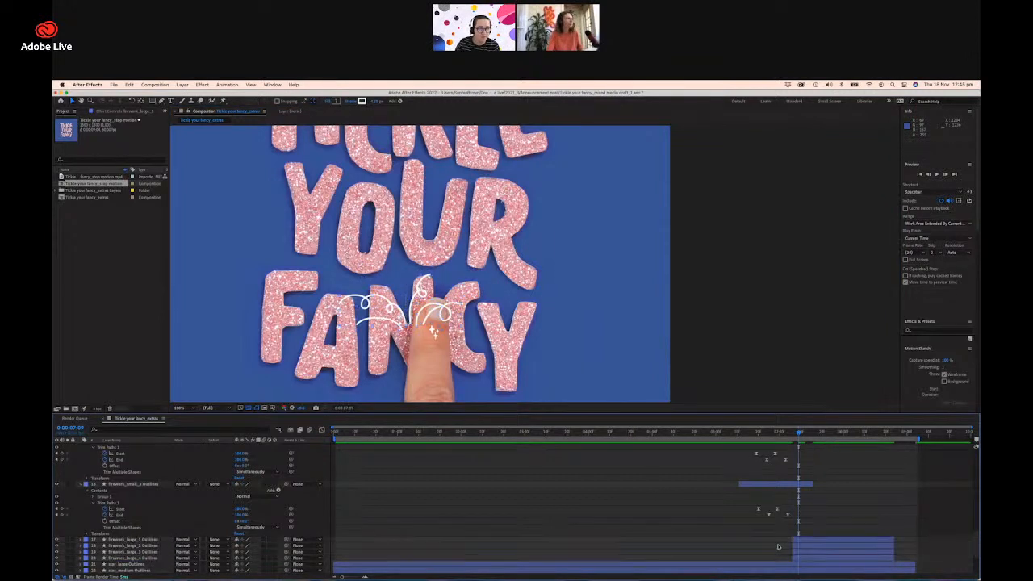
Delete the second group from the contents of the firework_large_1 layer, keeping only the first group.
click(778, 547)
click(819, 538)
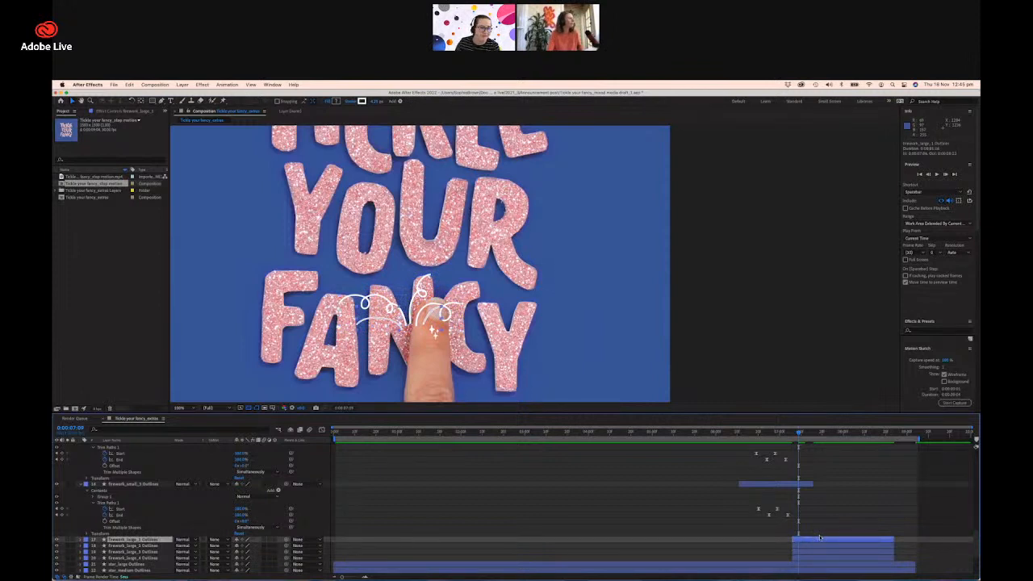
click(82, 540)
click(87, 546)
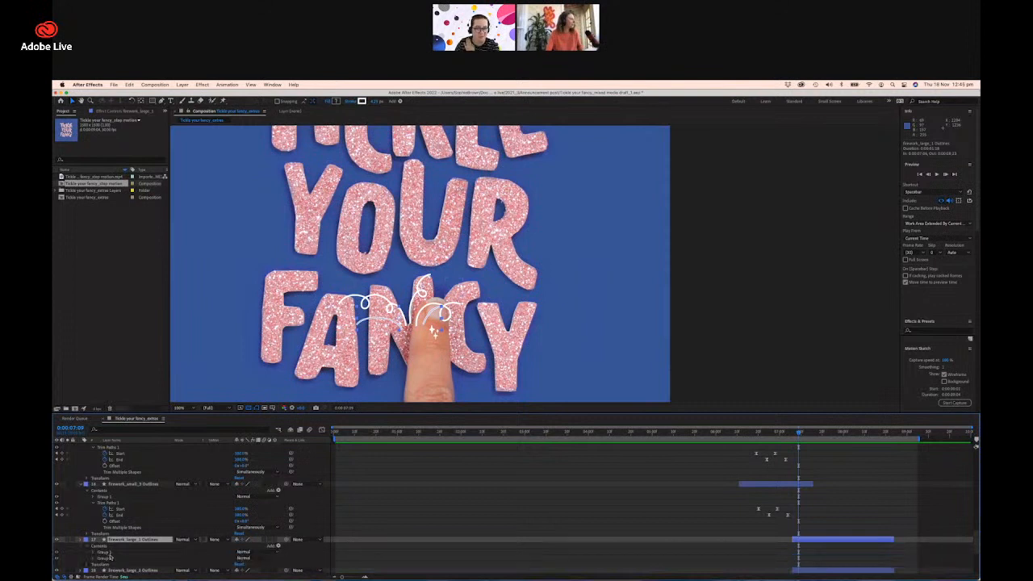
click(111, 559)
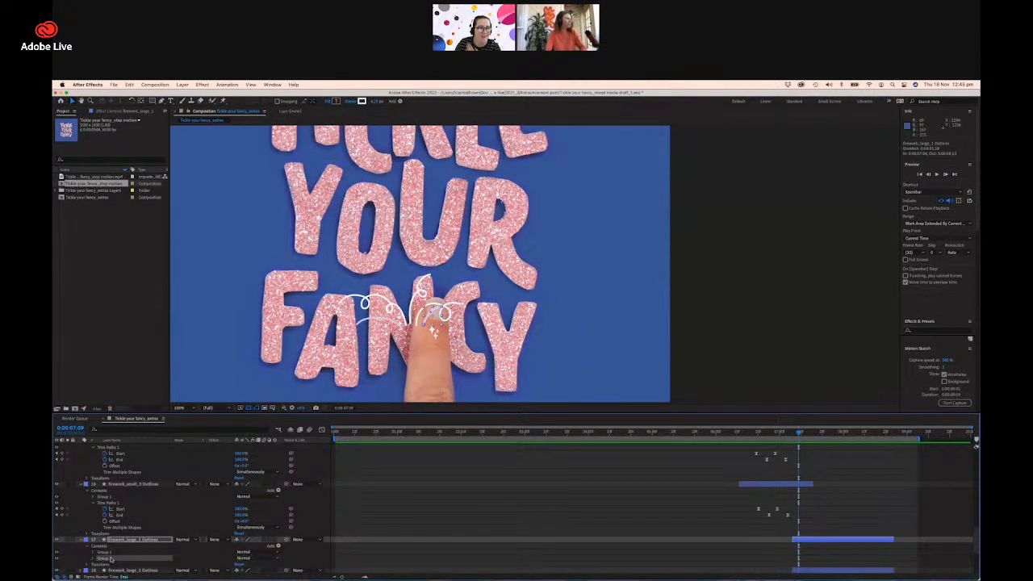
key(Delete)
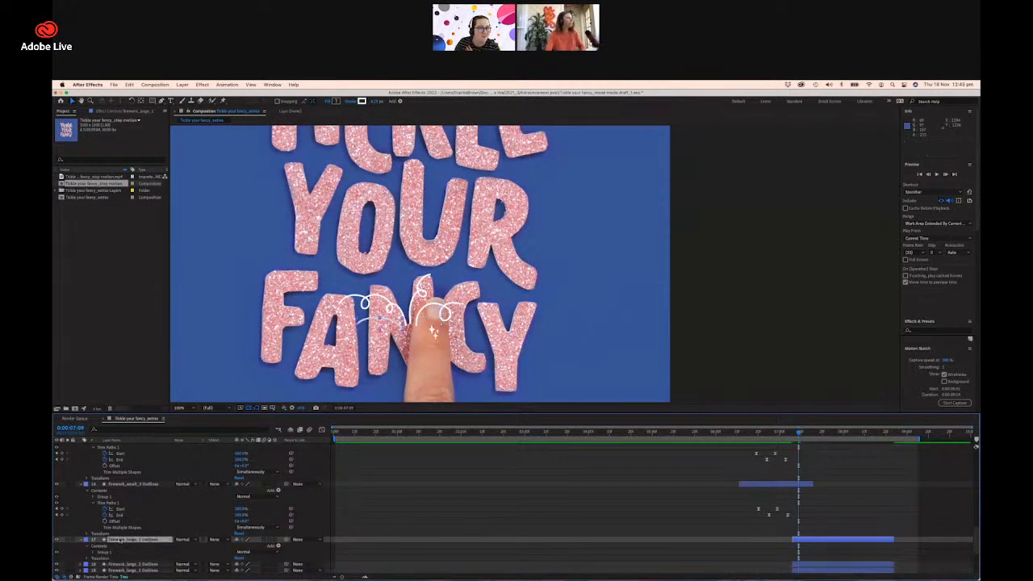
click(91, 546)
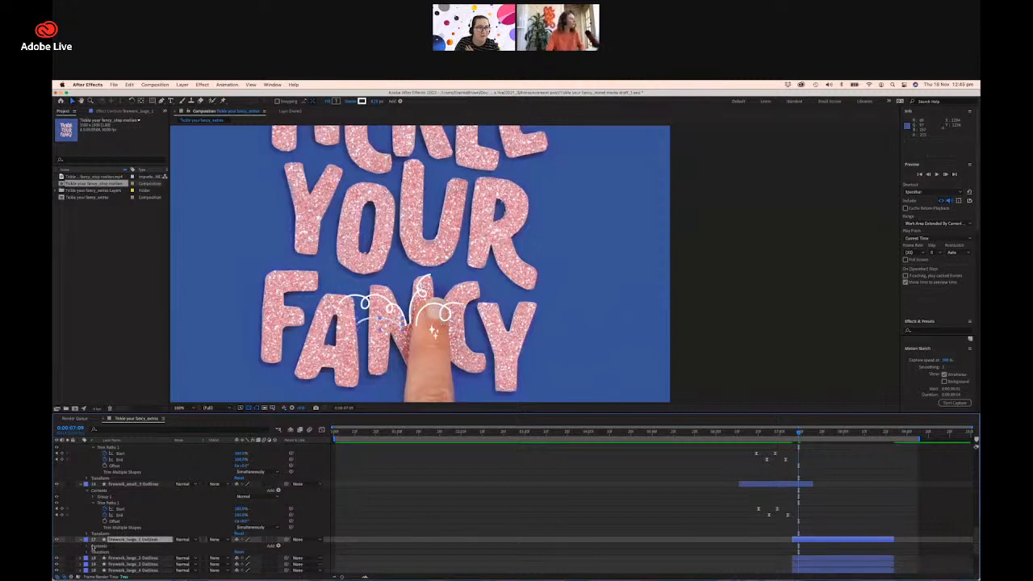
Move the four large firework layers together up and to the right so the burst starts at the fingertip.
scroll(865, 523, down, 3)
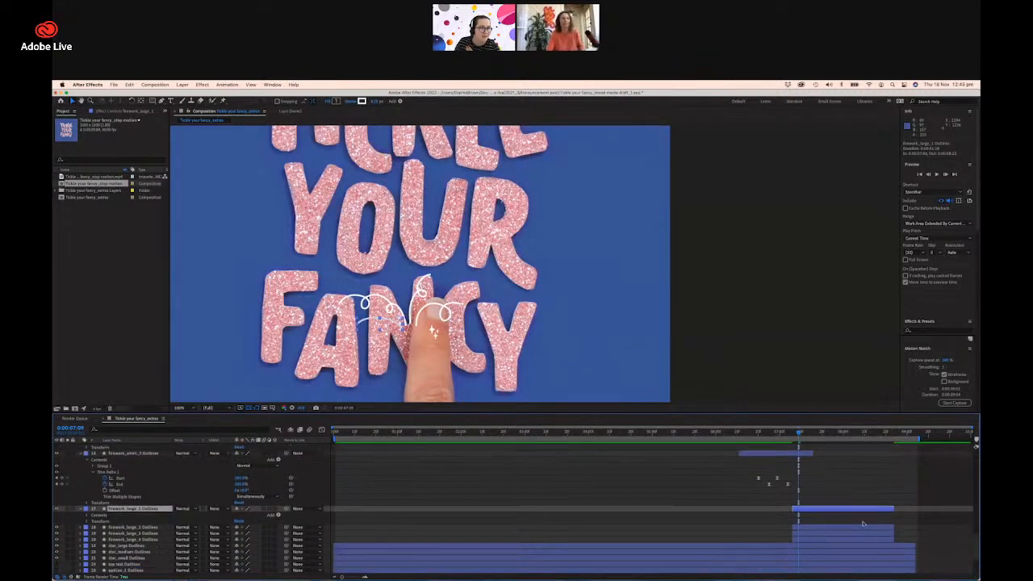
shift+click(850, 540)
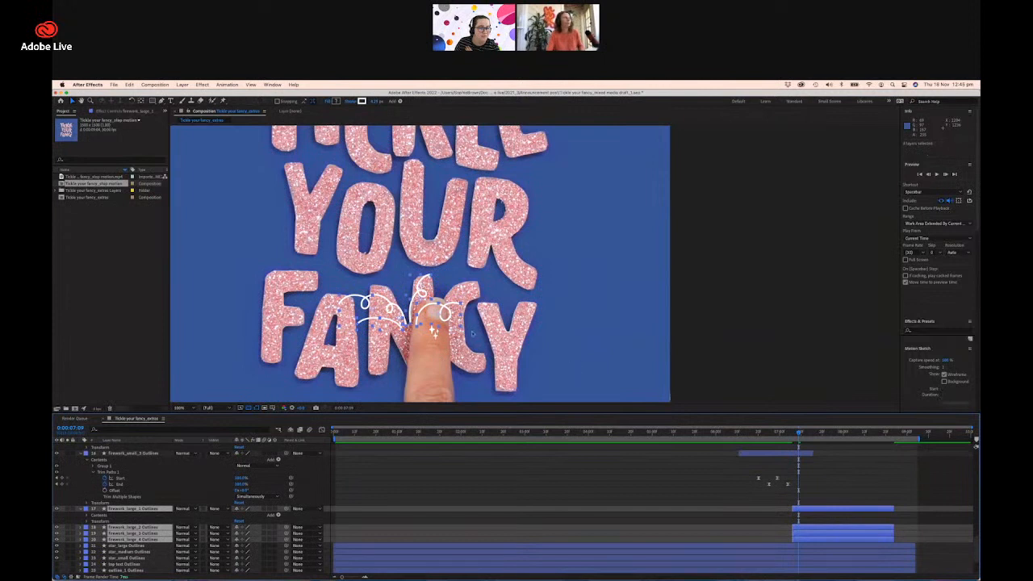
drag(398, 310, 424, 291)
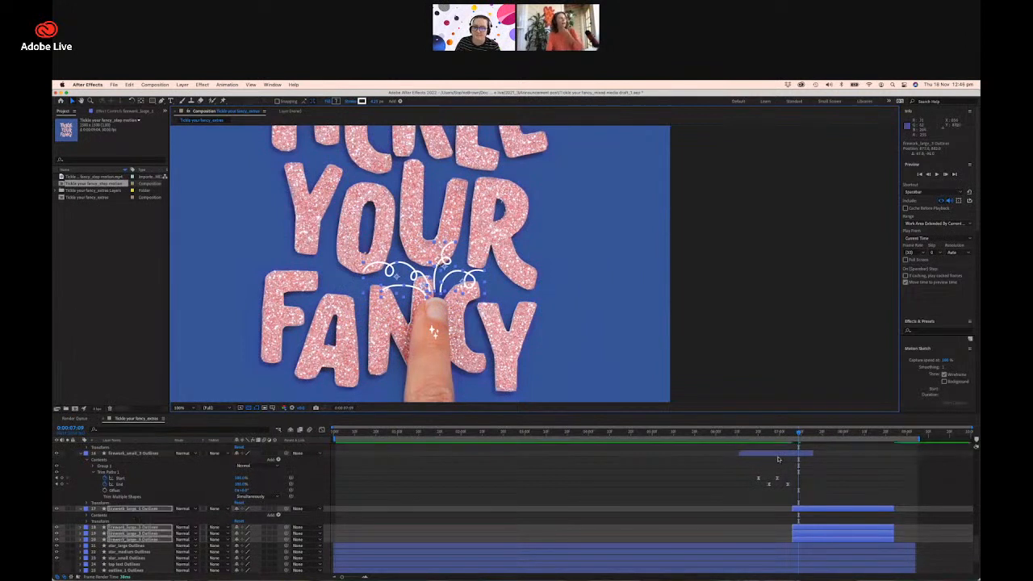
click(809, 471)
Copy the animated Trim Paths from firework_small_3 and paste it onto all four large firework layers at 0:00:07:11.
drag(798, 434, 780, 450)
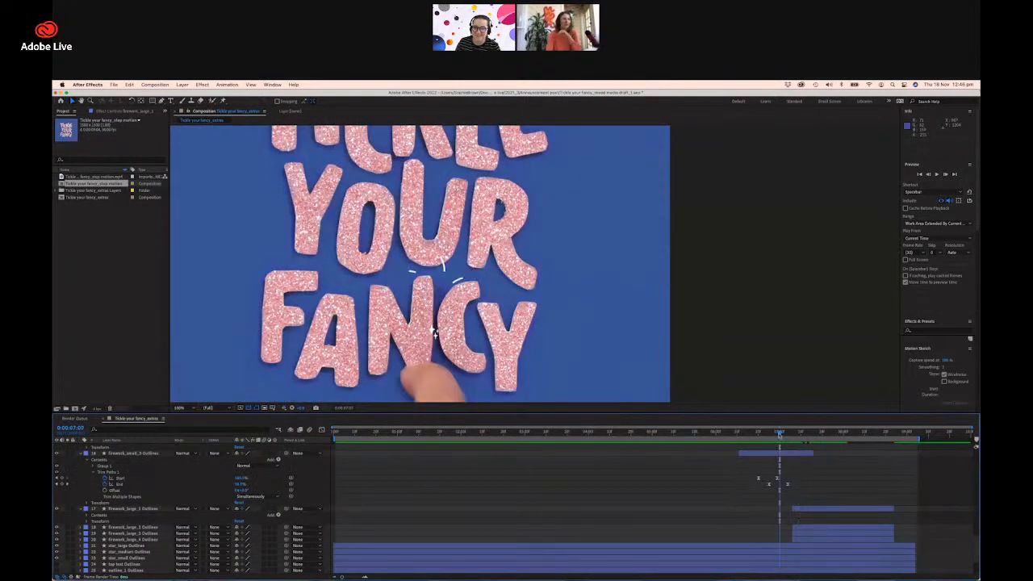
drag(779, 488, 803, 503)
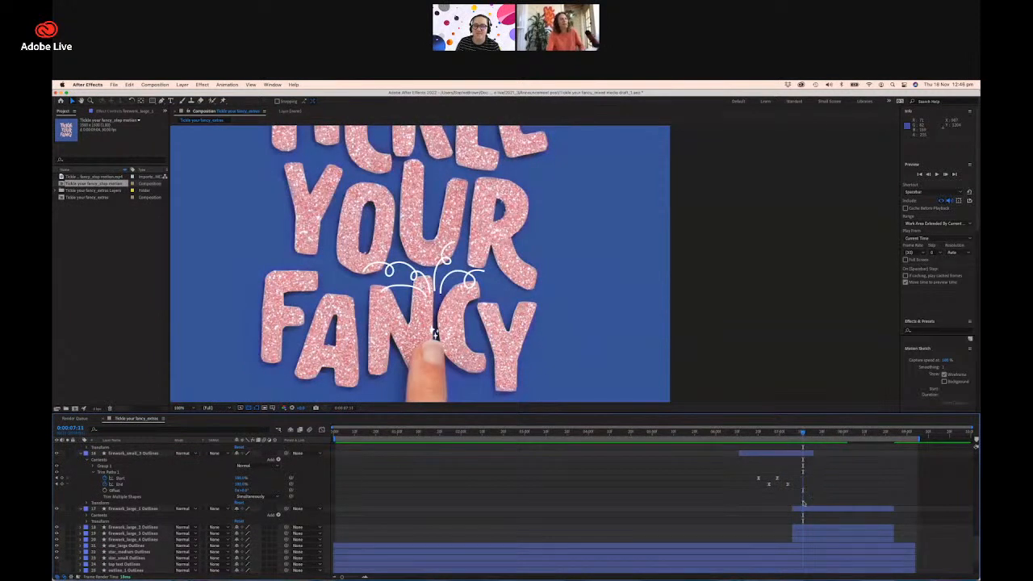
click(811, 508)
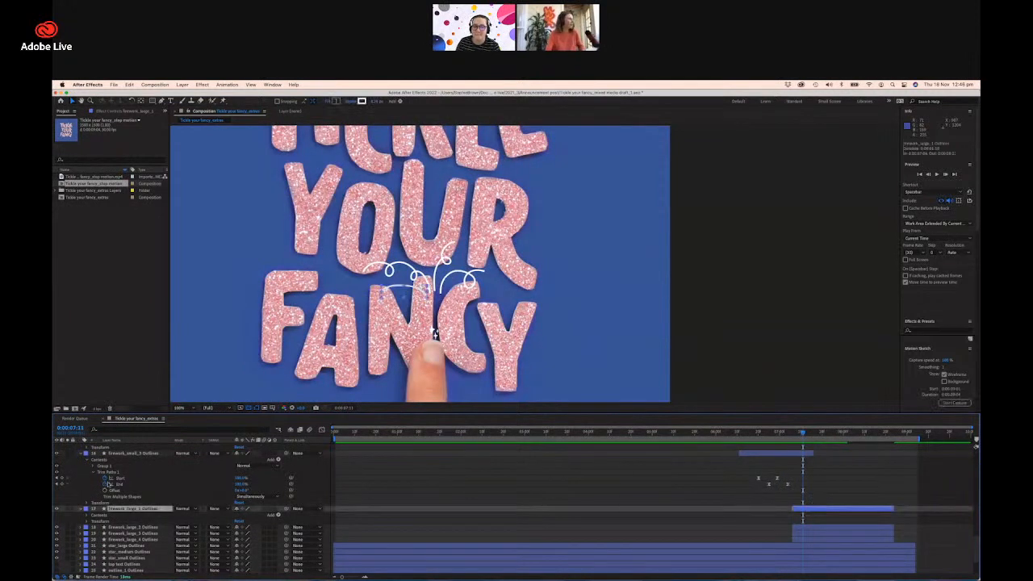
click(109, 475)
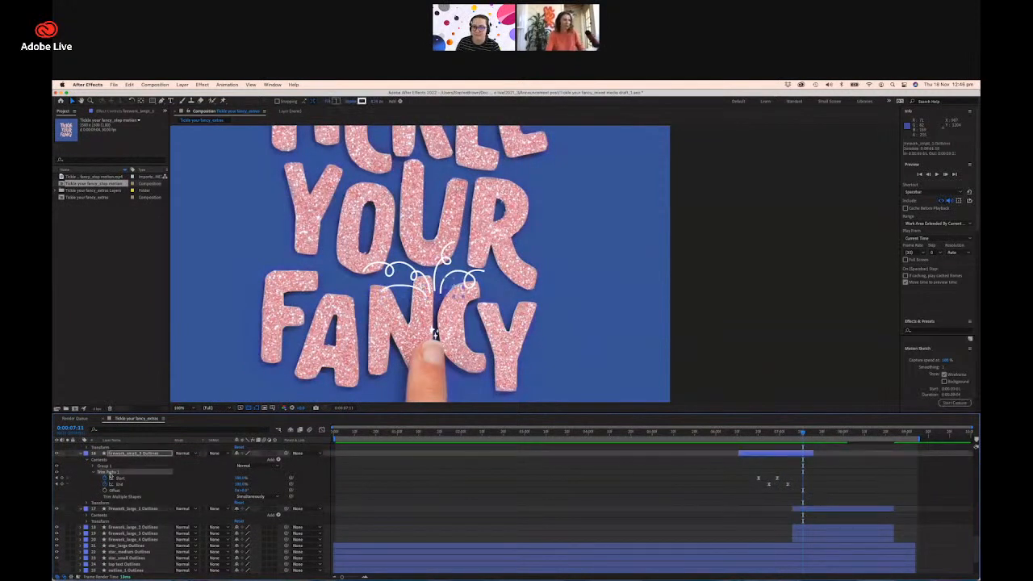
click(116, 509)
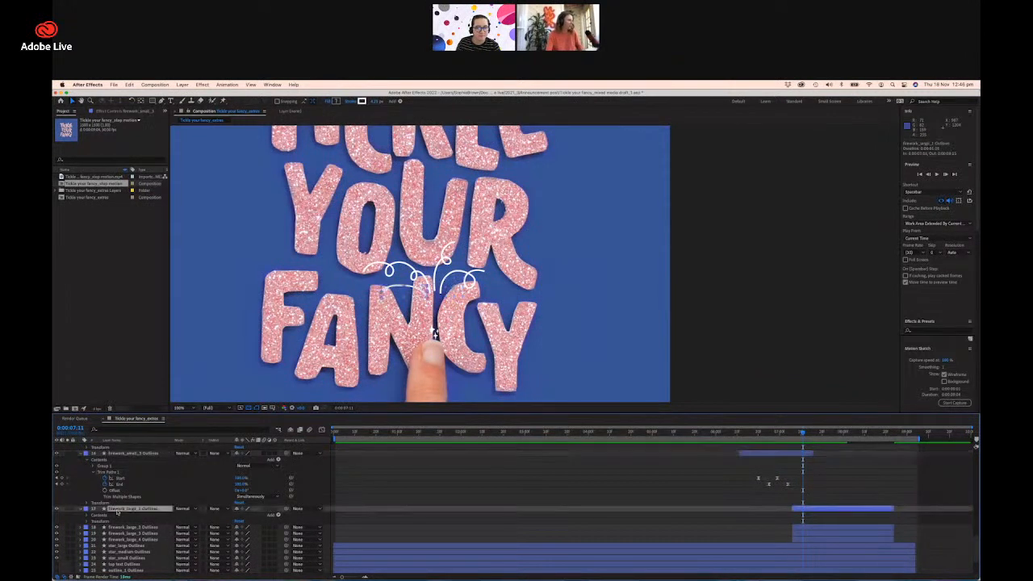
shift+click(125, 540)
key(super+v)
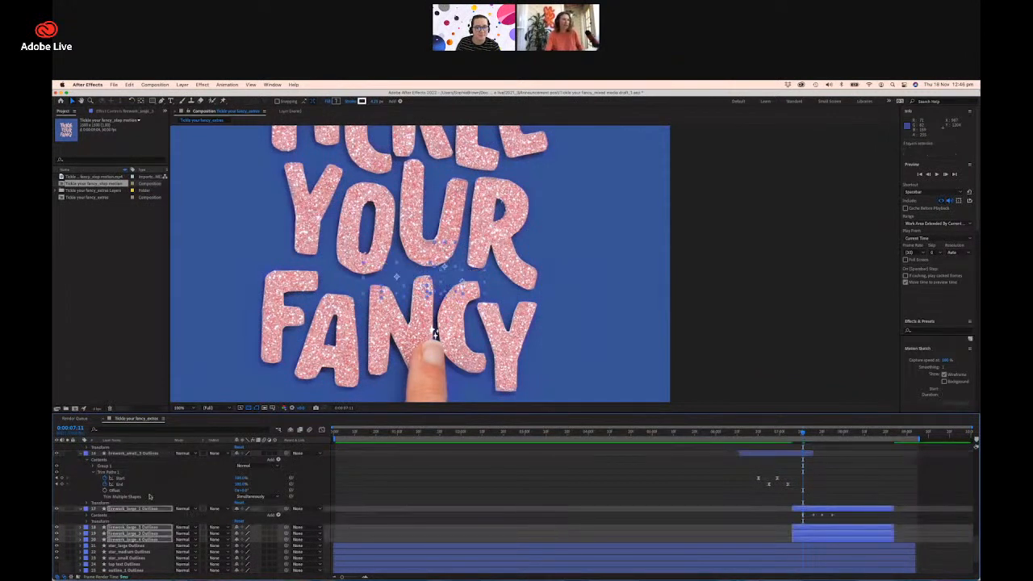
Expand the pasted Trim Paths on the first three large firework layers to show their Start and End keyframes.
click(89, 520)
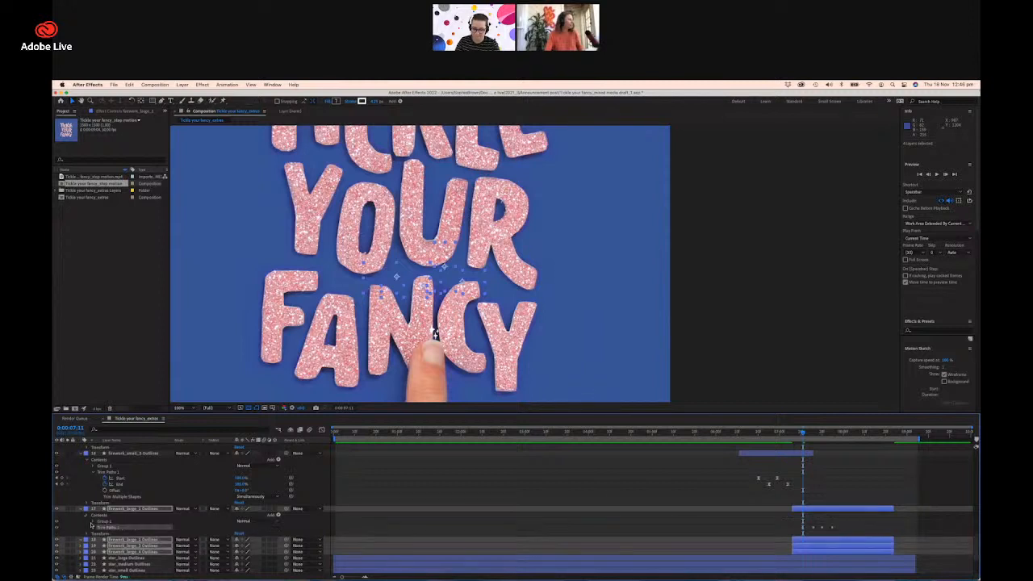
click(92, 528)
scroll(101, 530, down, 1)
click(80, 547)
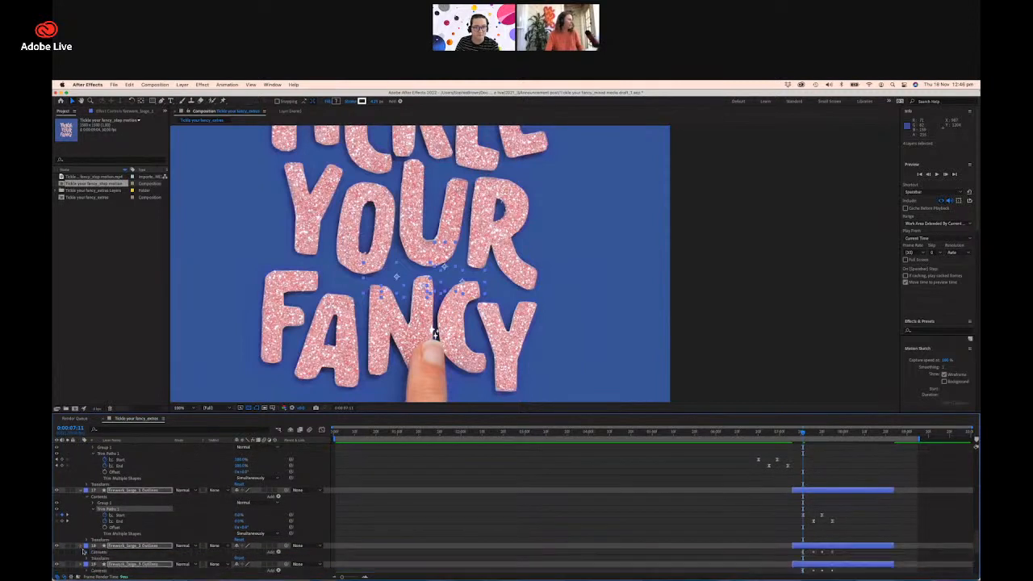
click(87, 558)
scroll(87, 558, down, 1)
click(87, 540)
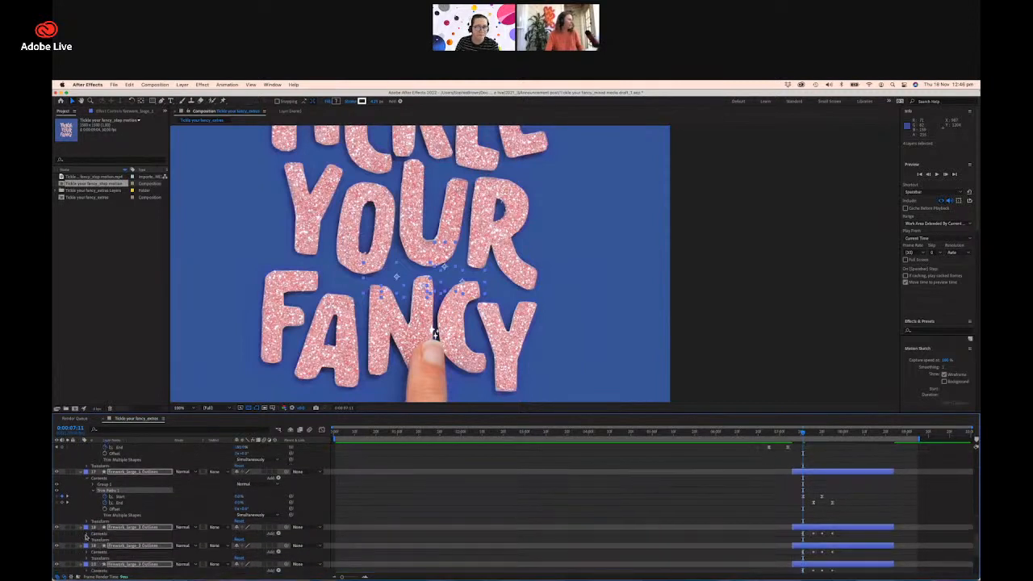
click(86, 533)
click(86, 565)
scroll(88, 566, down, 1)
scroll(93, 565, down, 1)
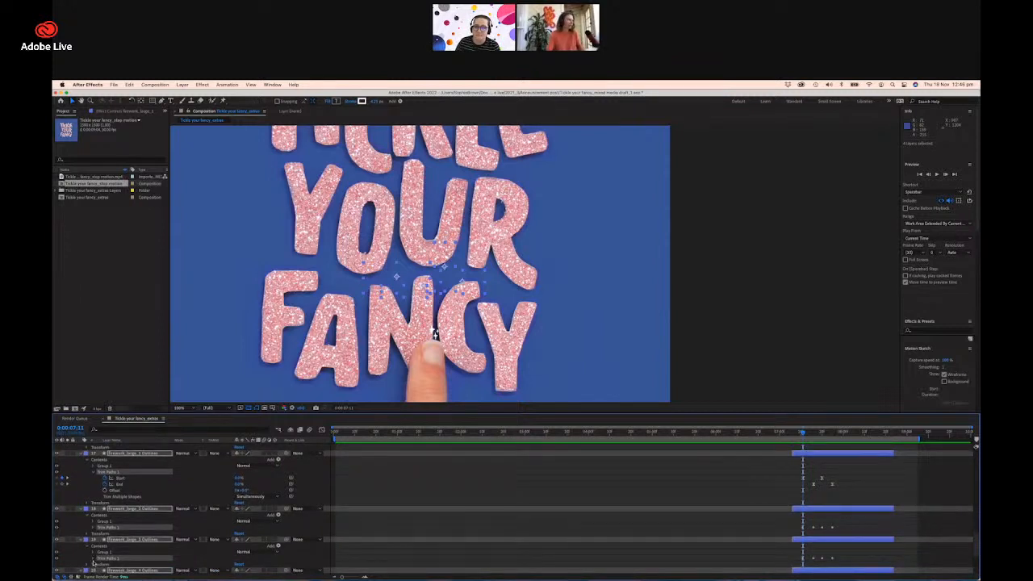
click(93, 559)
scroll(93, 544, down, 1)
click(93, 516)
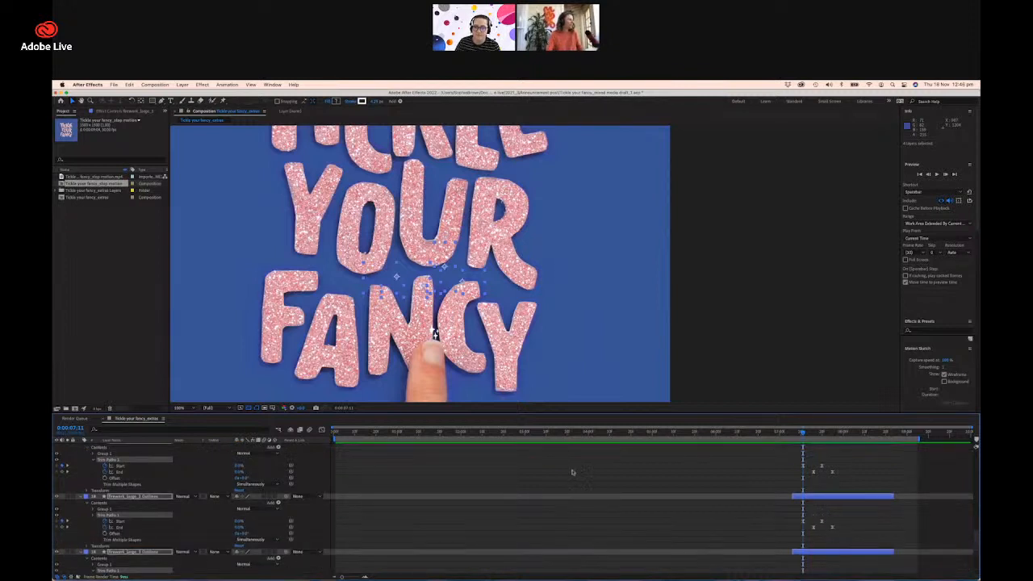
Expand the pasted Trim Paths on firework_large_4 to show its Start and End keyframes.
scroll(833, 523, down, 5)
scroll(831, 521, down, 1)
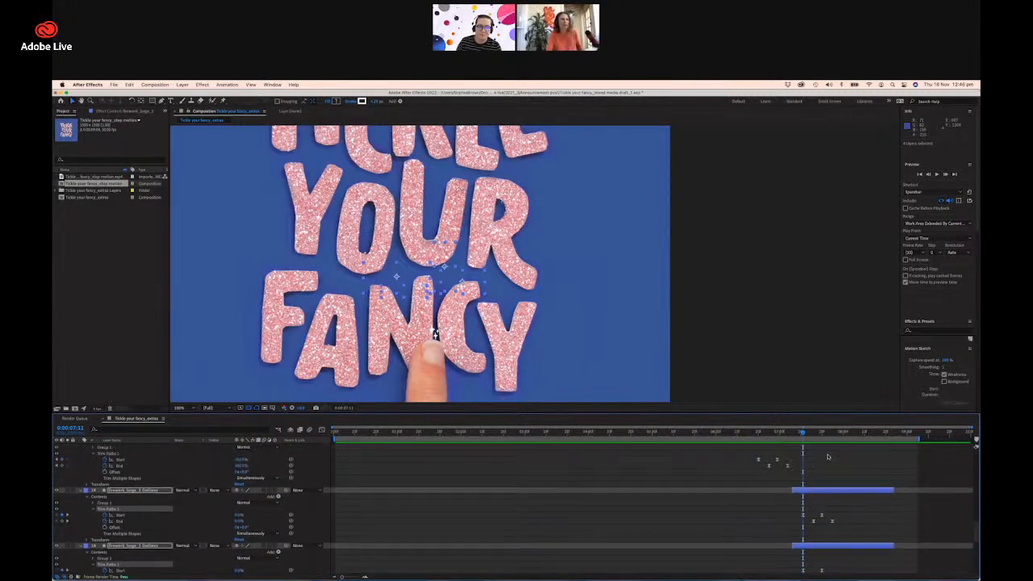
scroll(827, 517, down, 3)
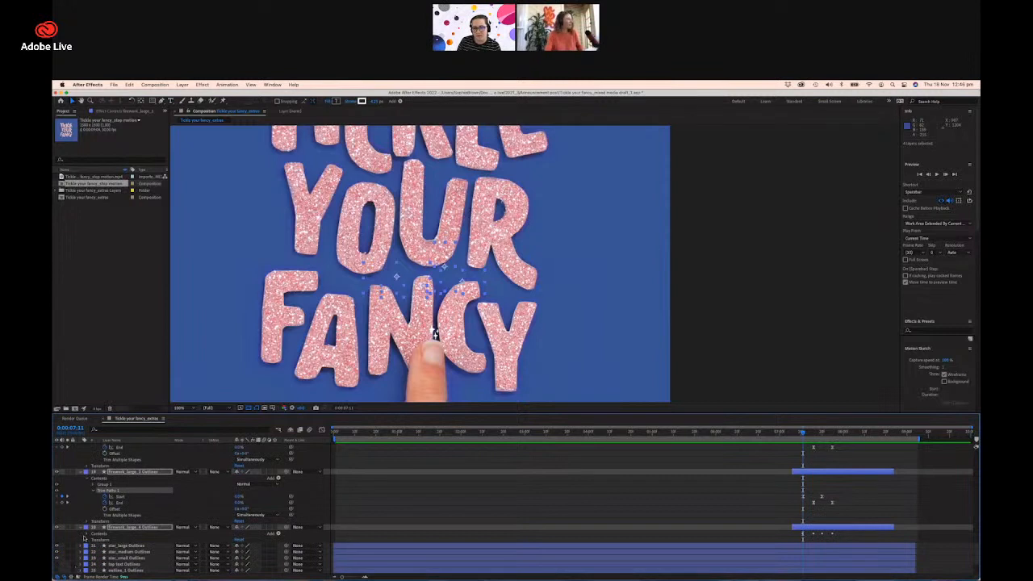
click(88, 534)
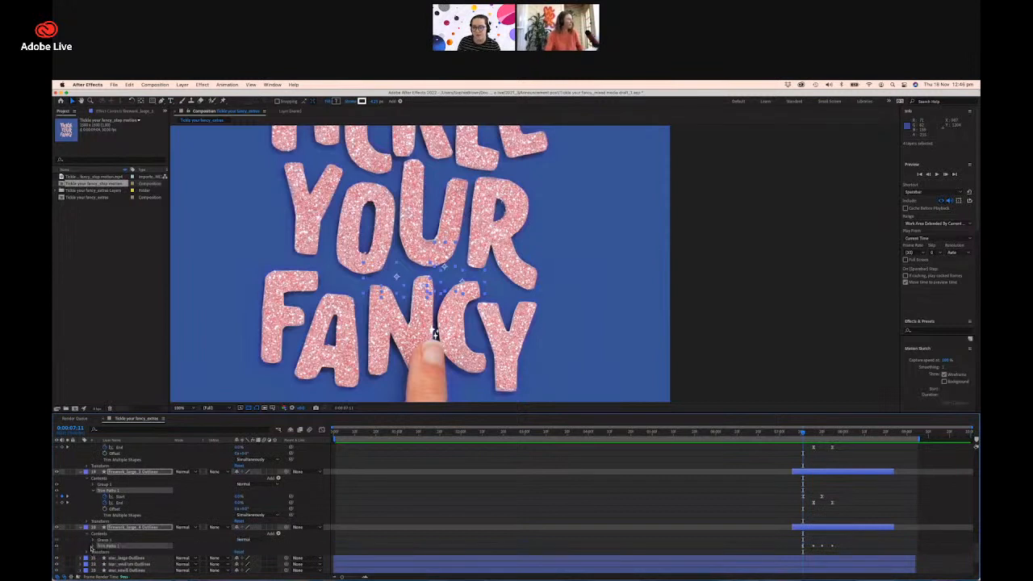
click(94, 546)
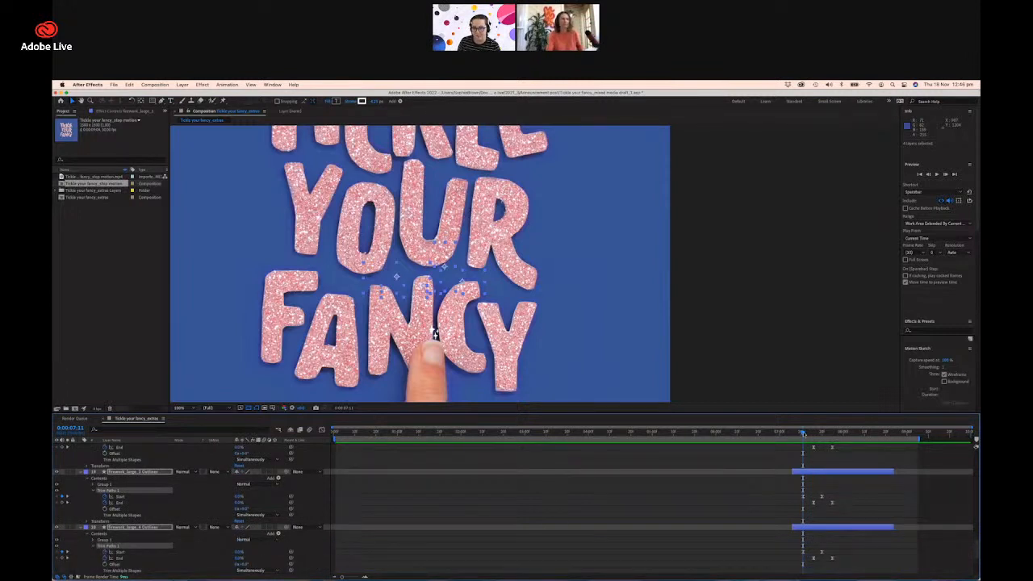
Shift the four large firework layers earlier so their first Trim Paths keyframes fall at 0:00:07:06.
drag(804, 433, 792, 459)
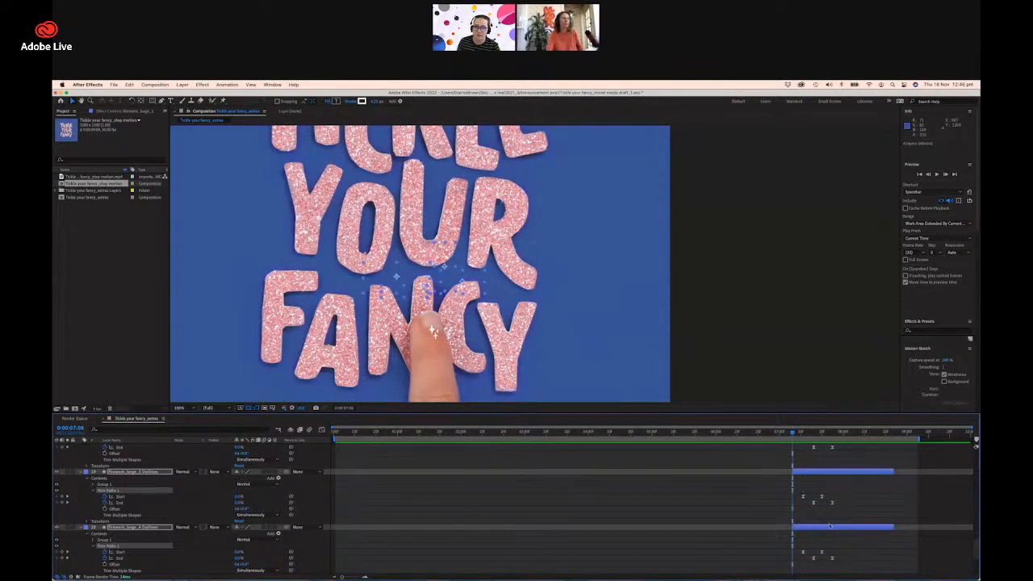
scroll(816, 495, up, 2)
scroll(818, 495, up, 2)
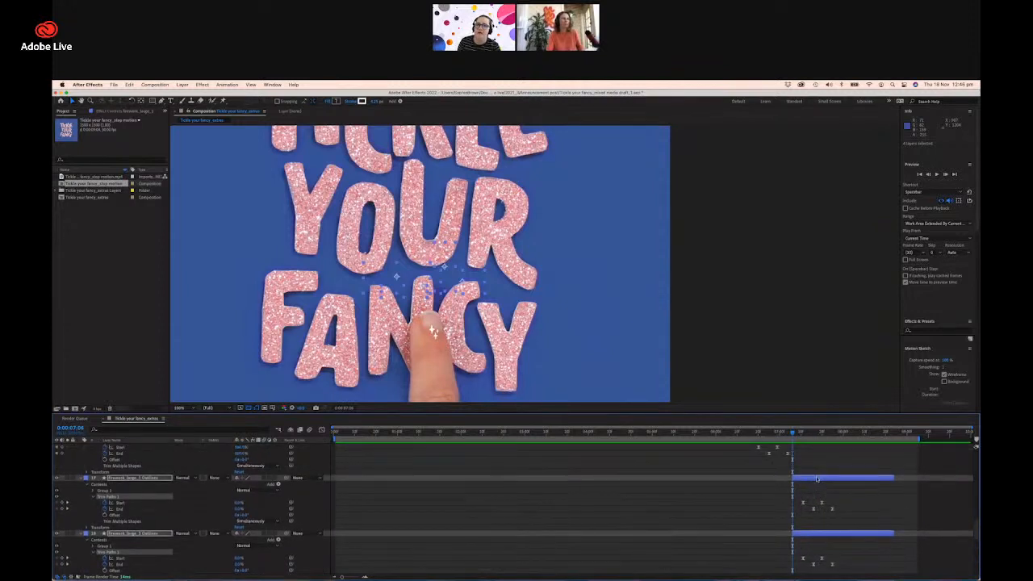
drag(821, 480, 813, 480)
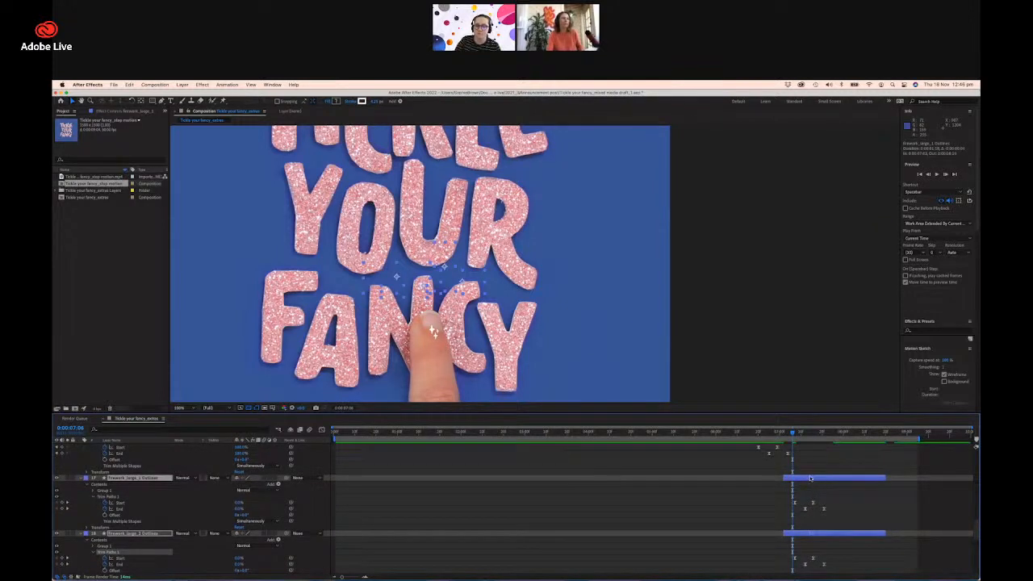
key(alt+Page_Up)
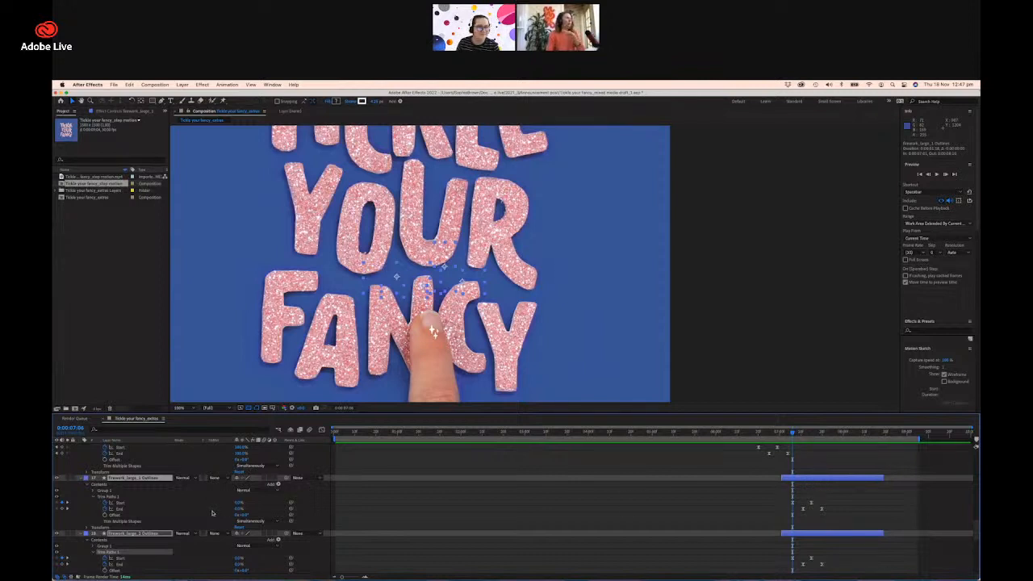
Review the layer commands for firework_large_1, including Keyframe Assistant and the Create option for shapes from a vector layer.
scroll(213, 513, up, 1)
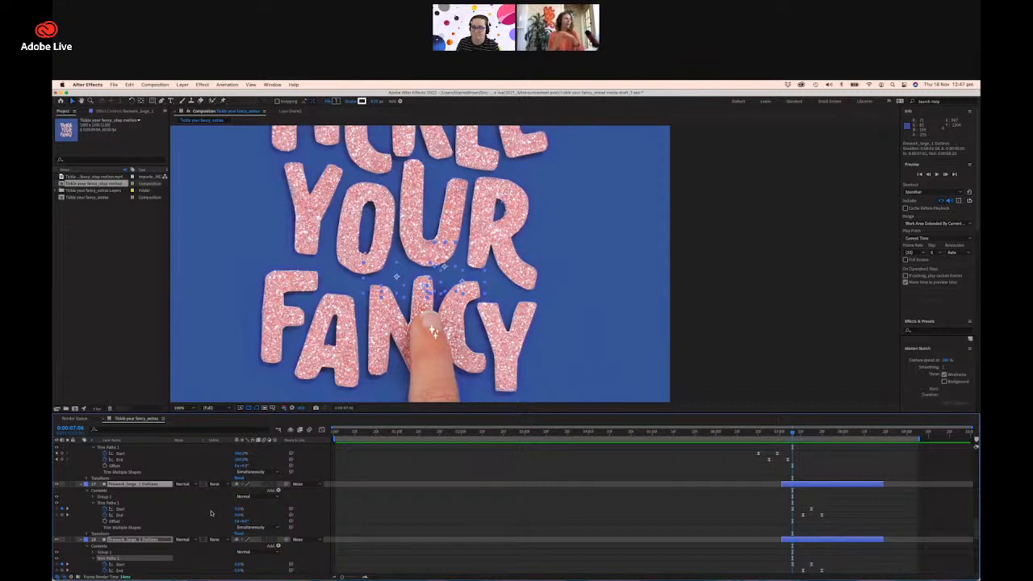
click(148, 503)
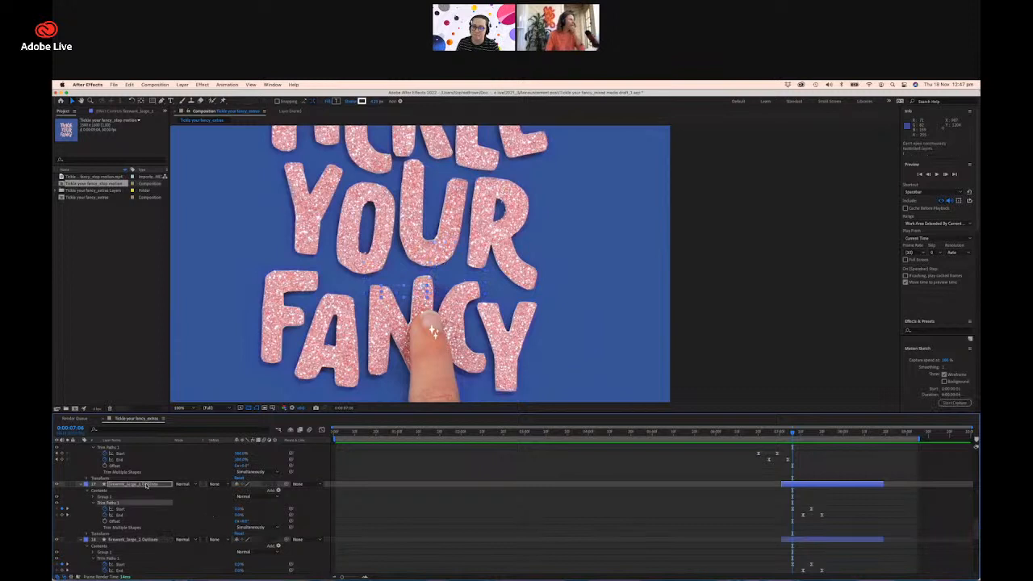
right_click(148, 484)
mouse_move(151, 482)
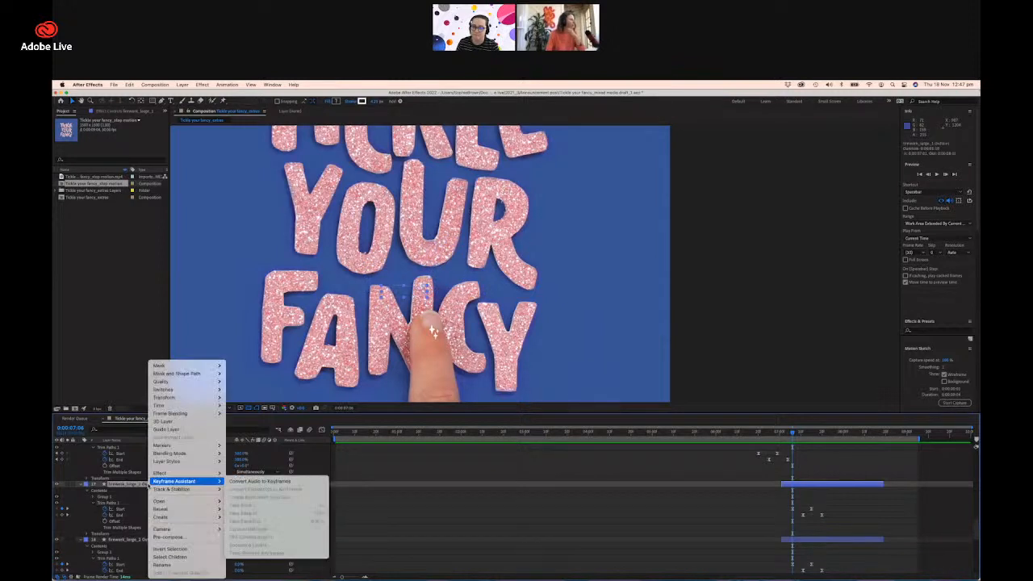
mouse_move(159, 518)
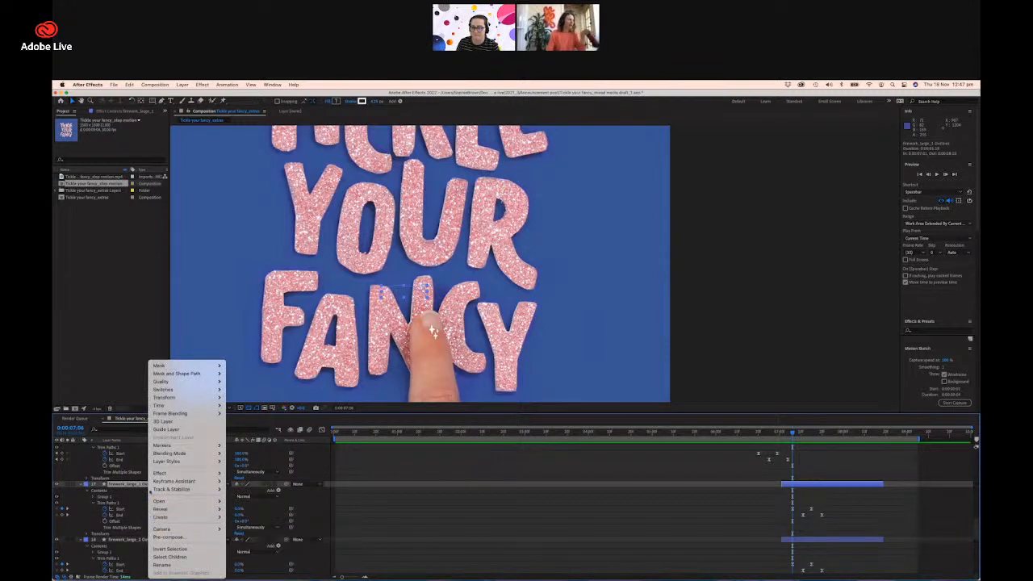
click(125, 486)
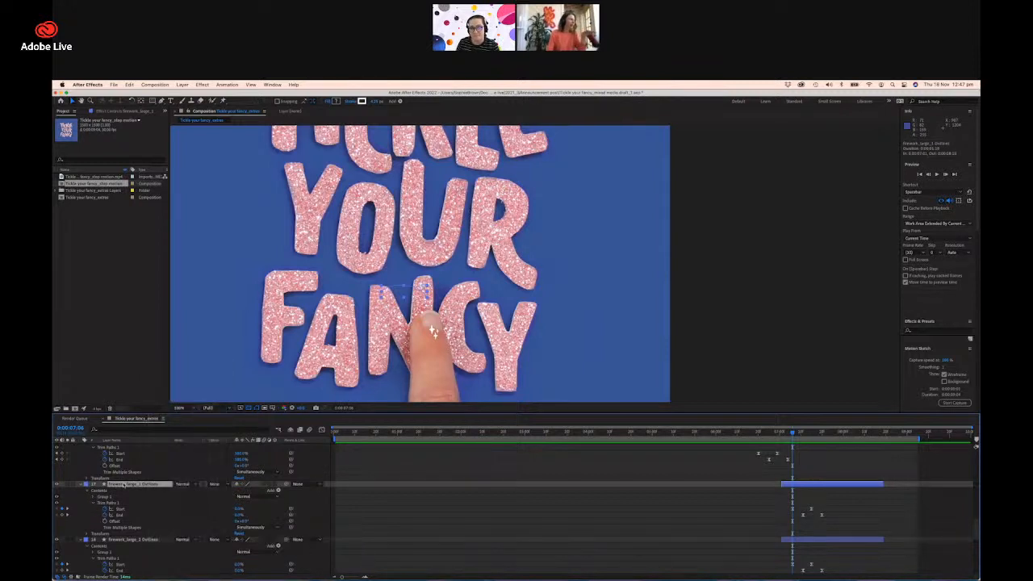
right_click(126, 484)
mouse_move(128, 482)
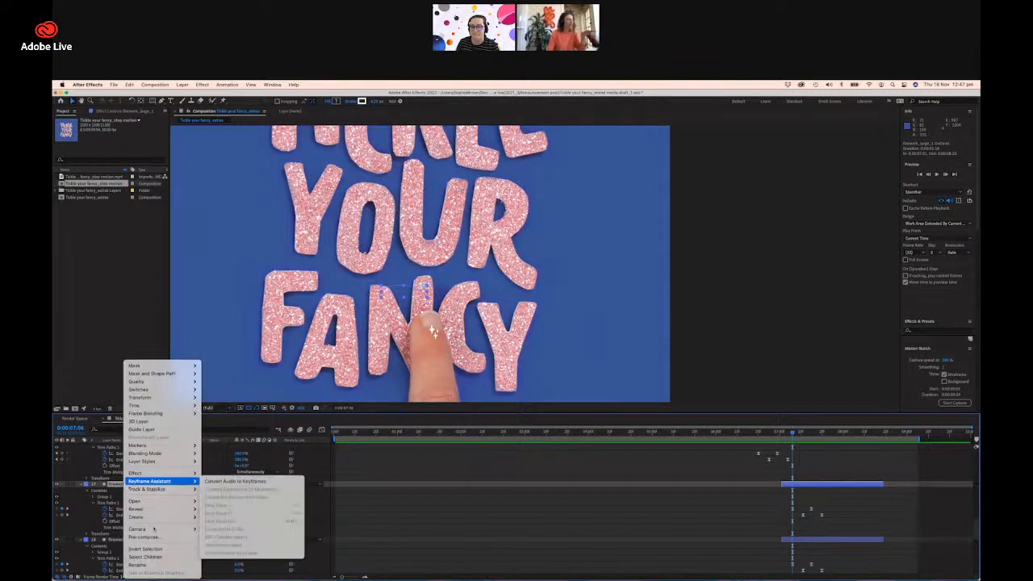
mouse_move(161, 516)
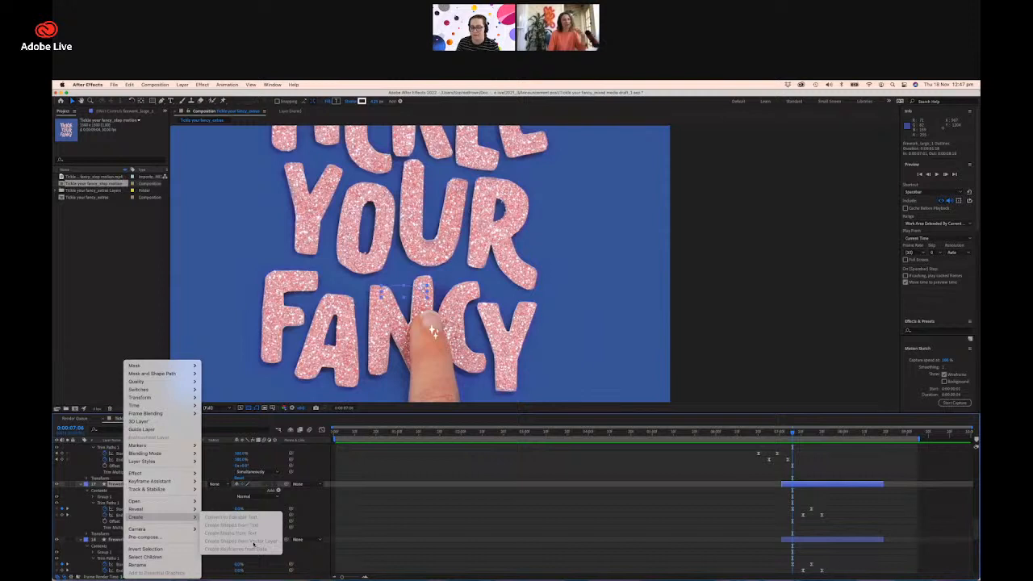
click(116, 487)
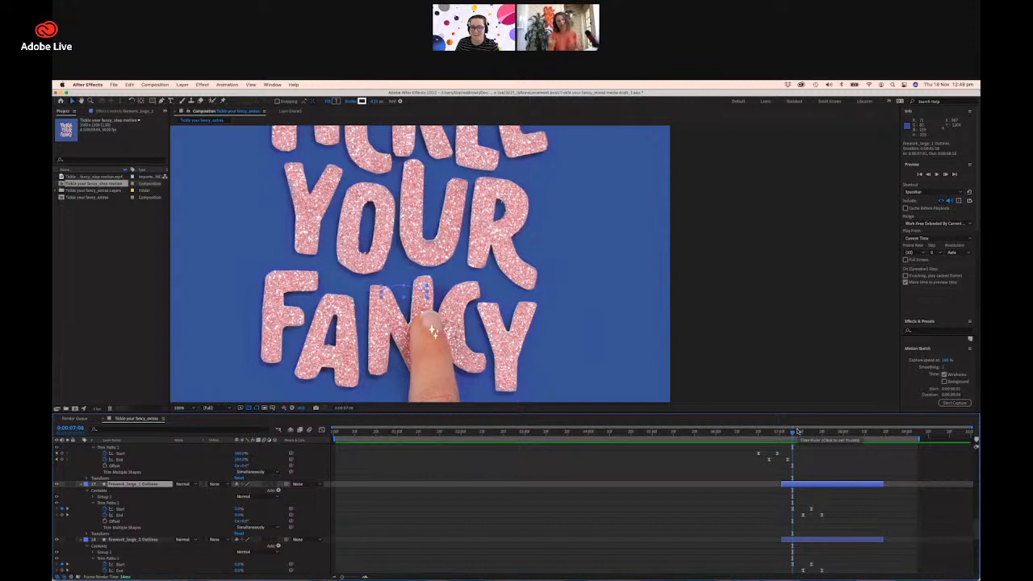
Preview the large firework burst at the fingertip from about 0:00:07:05.
drag(798, 432, 796, 436)
key(space)
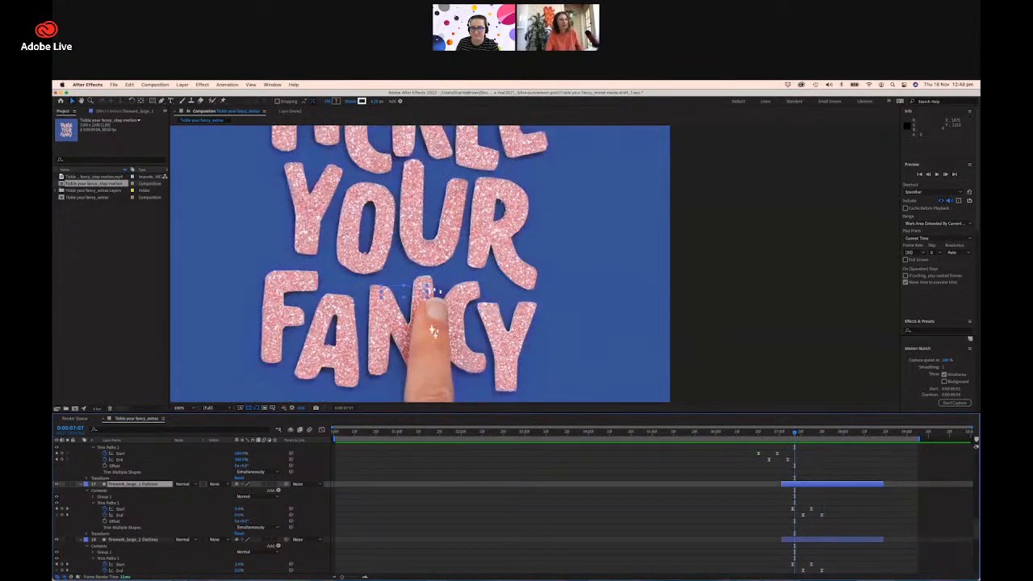
key(space)
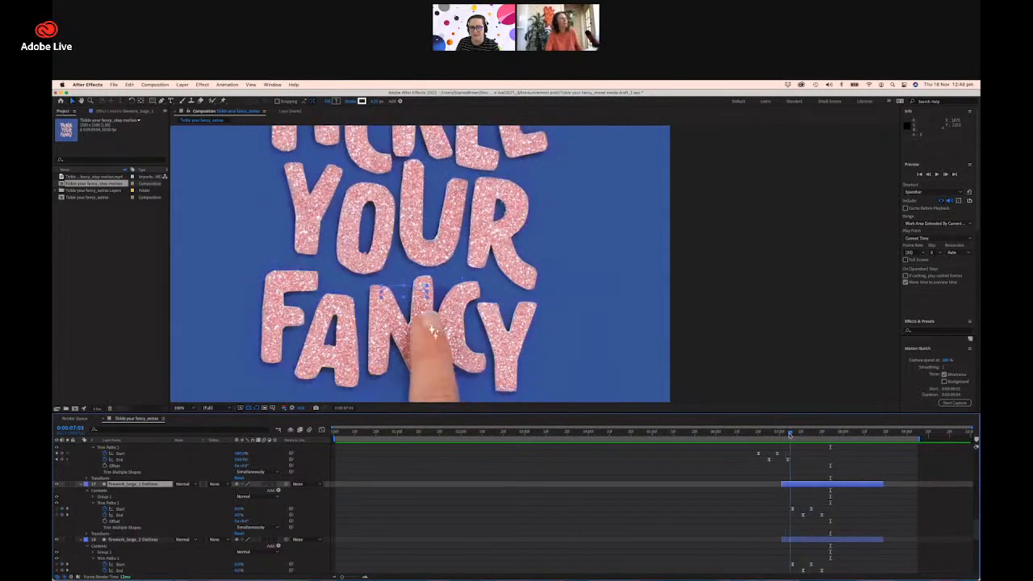
key(space)
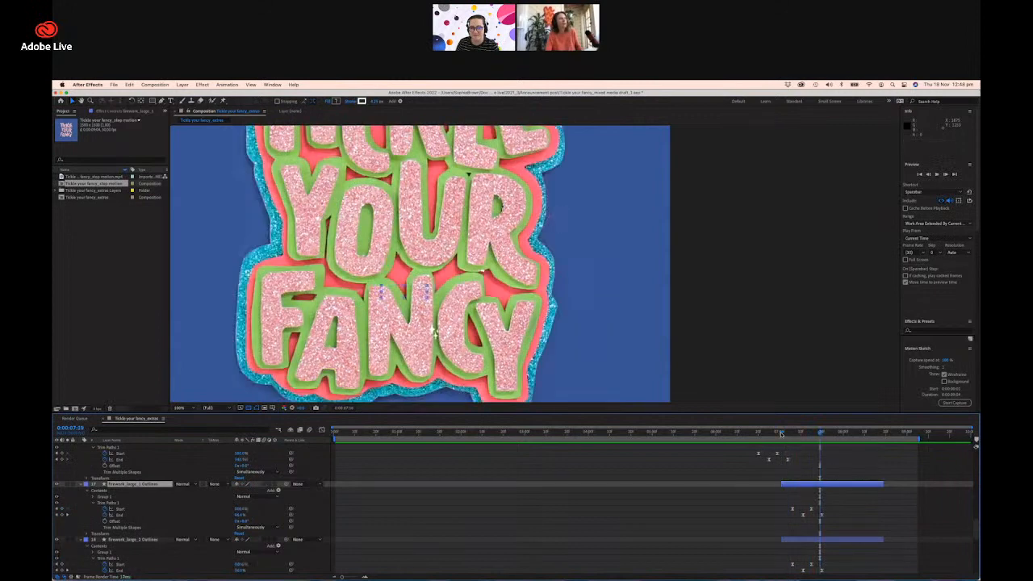
Stagger the large firework layers by moving the first three progressively earlier, one frame apart, with firework_large_4 staying last.
drag(782, 434, 781, 434)
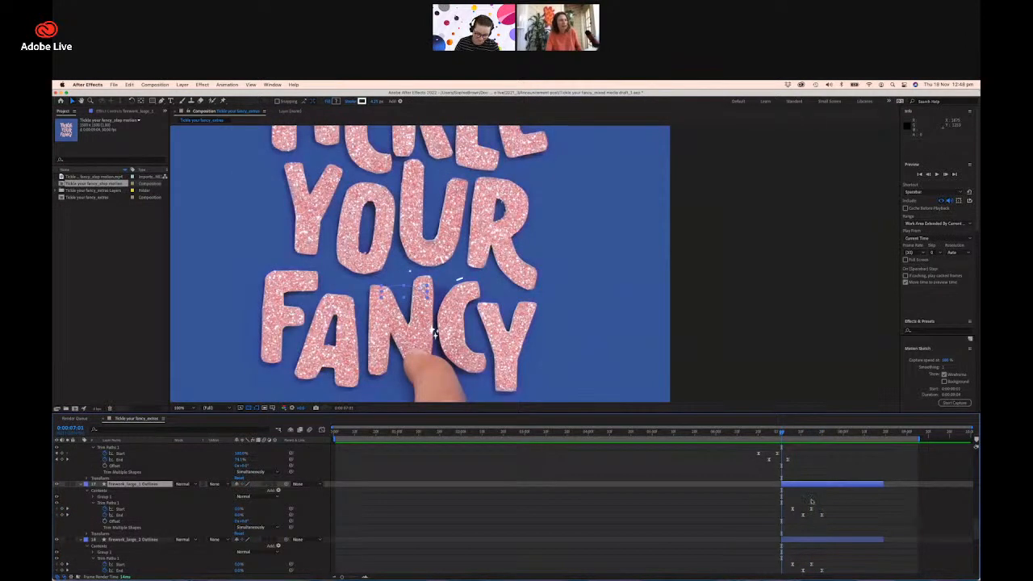
shift+click(807, 540)
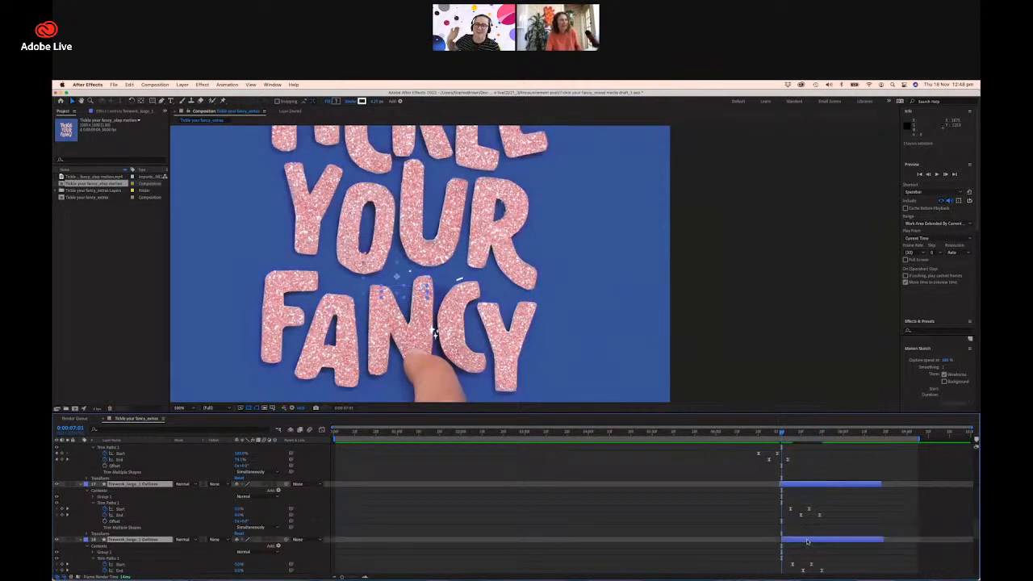
drag(807, 540, 806, 541)
scroll(806, 541, down, 2)
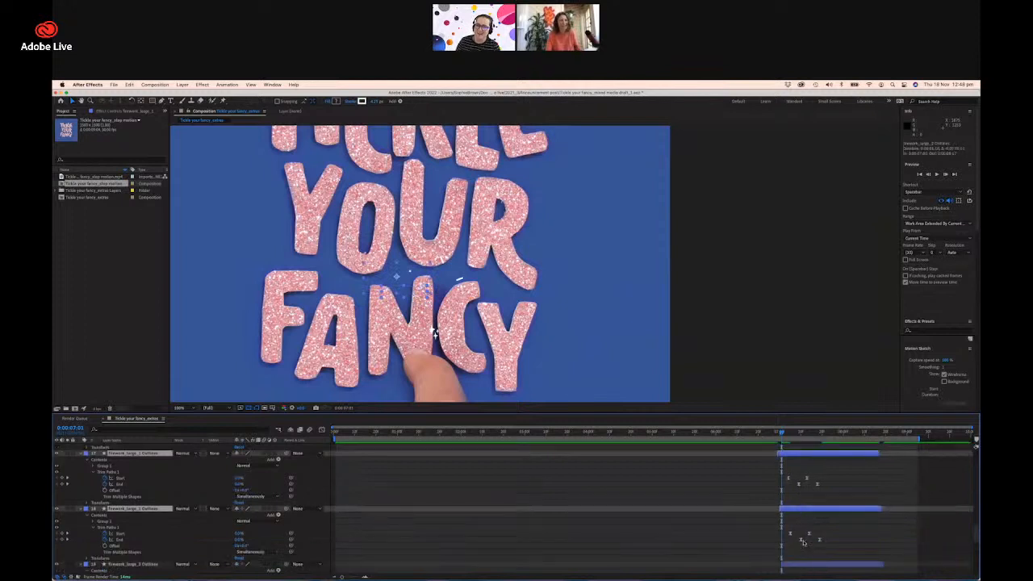
shift+click(808, 559)
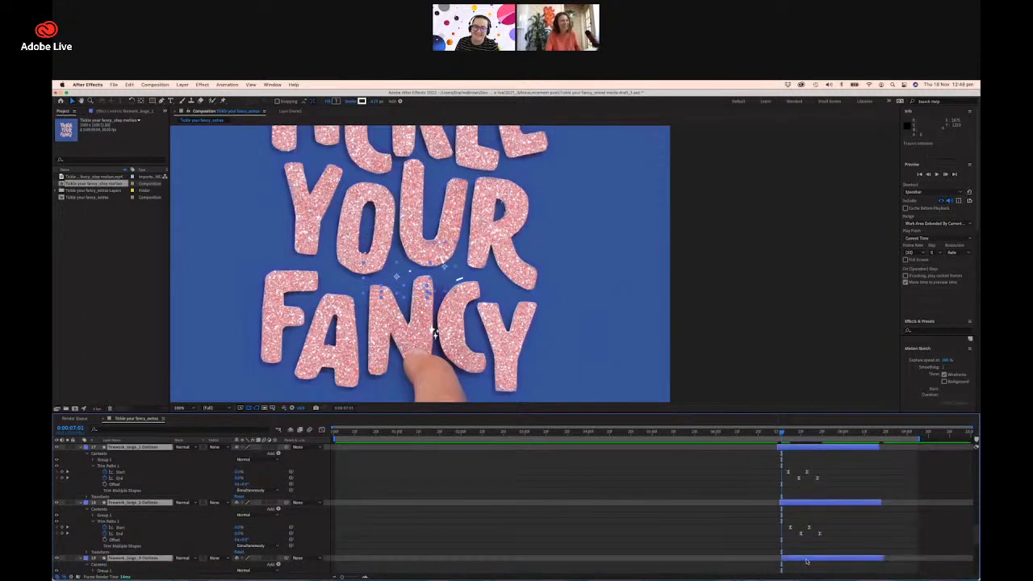
drag(806, 561, 805, 560)
Play back the staggered large fireworks, including a longer run starting from 0:00:05:24.
mouse_move(781, 435)
mouse_down()
mouse_move(809, 434)
mouse_move(769, 436)
mouse_up()
key(space)
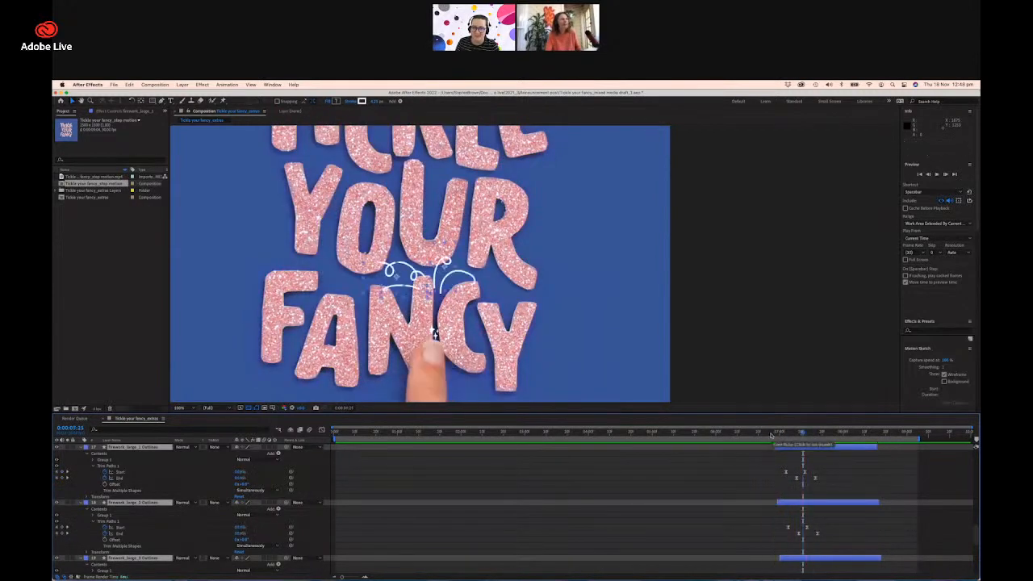
click(772, 435)
key(space)
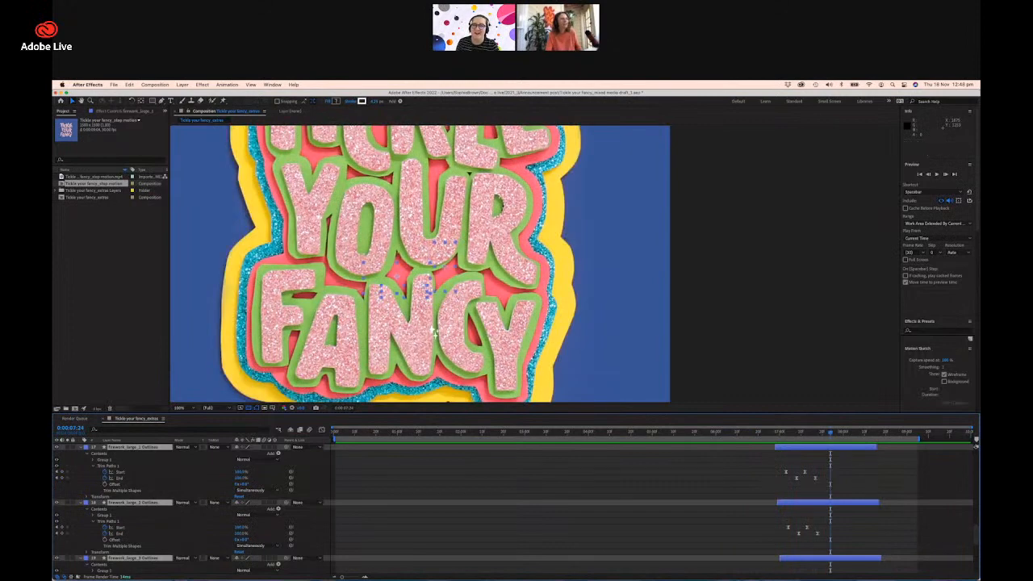
click(703, 433)
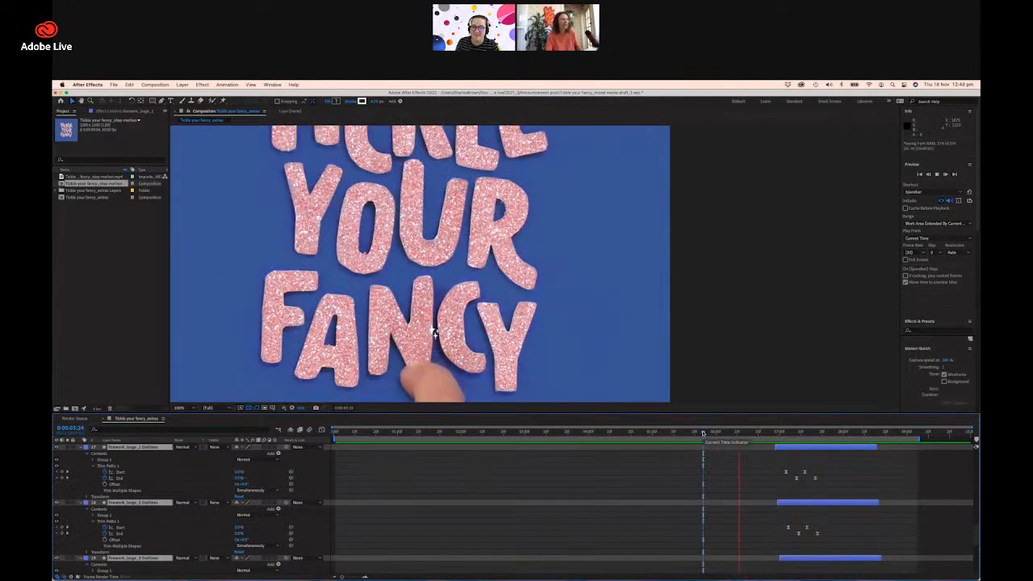
key(space)
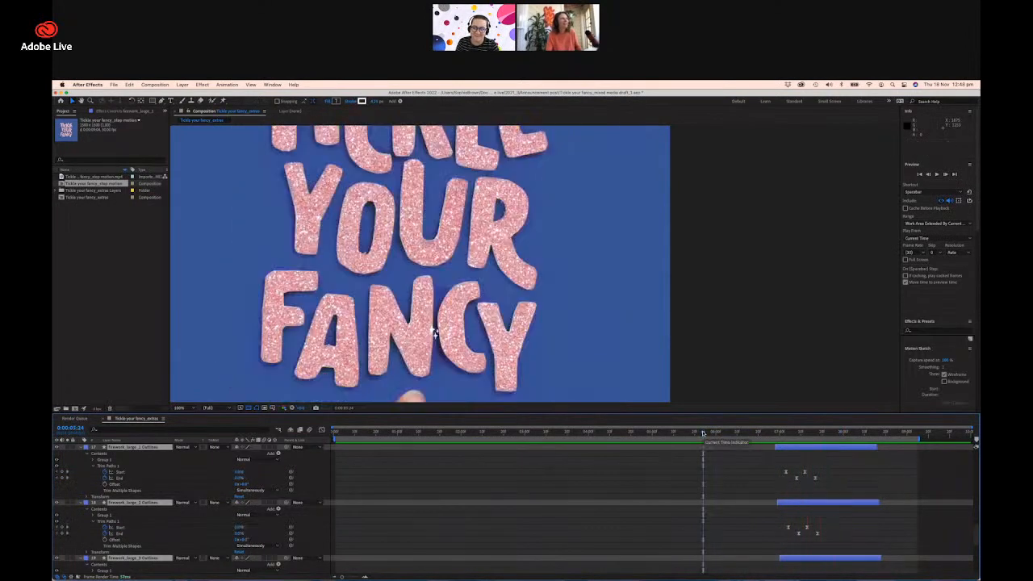
key(space)
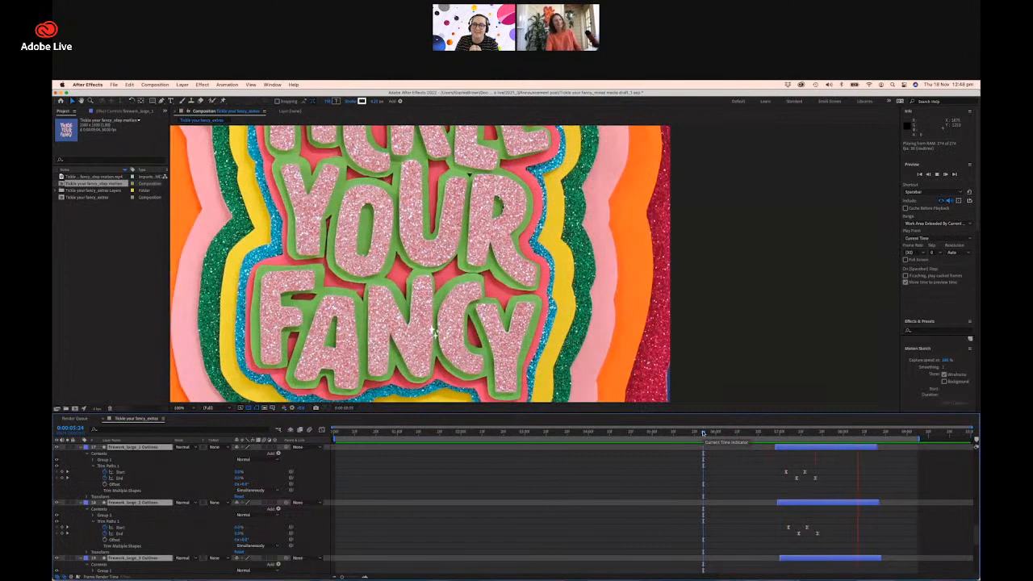
key(space)
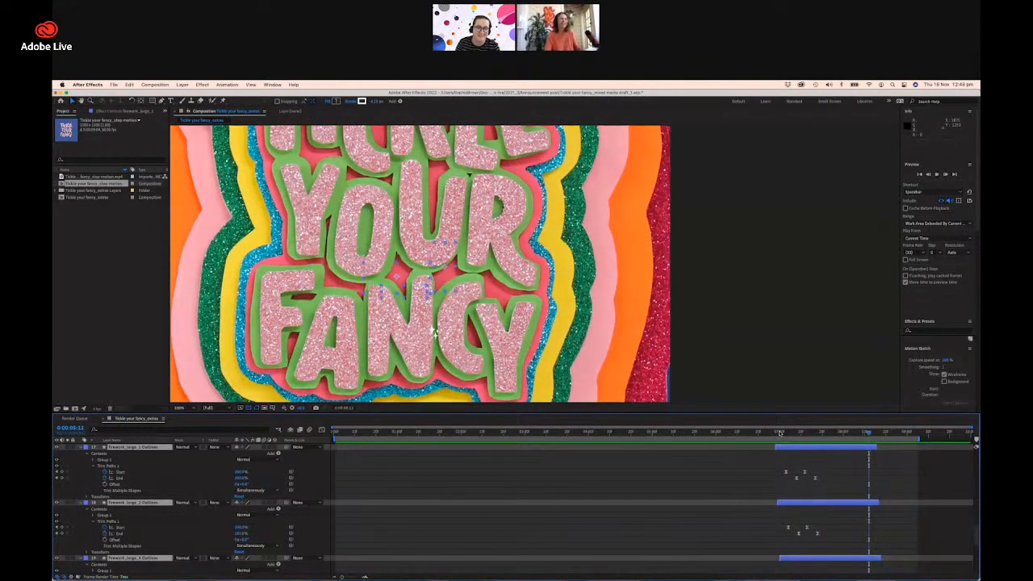
Trim star_large, star_medium and star_small to roughly the large fireworks' time range and move the stars up beside the fingertip, over the N.
drag(780, 434, 796, 450)
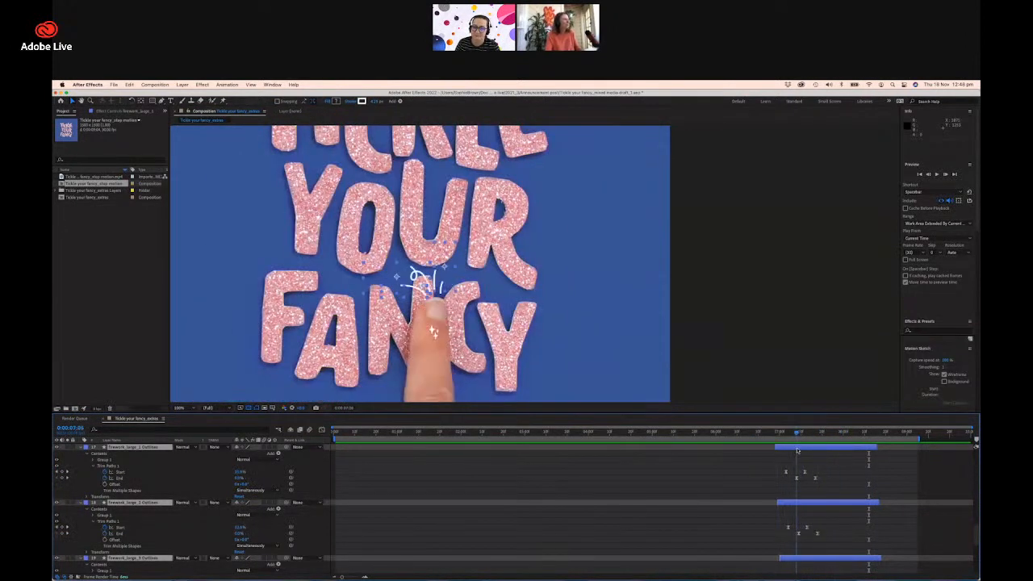
scroll(807, 517, down, 5)
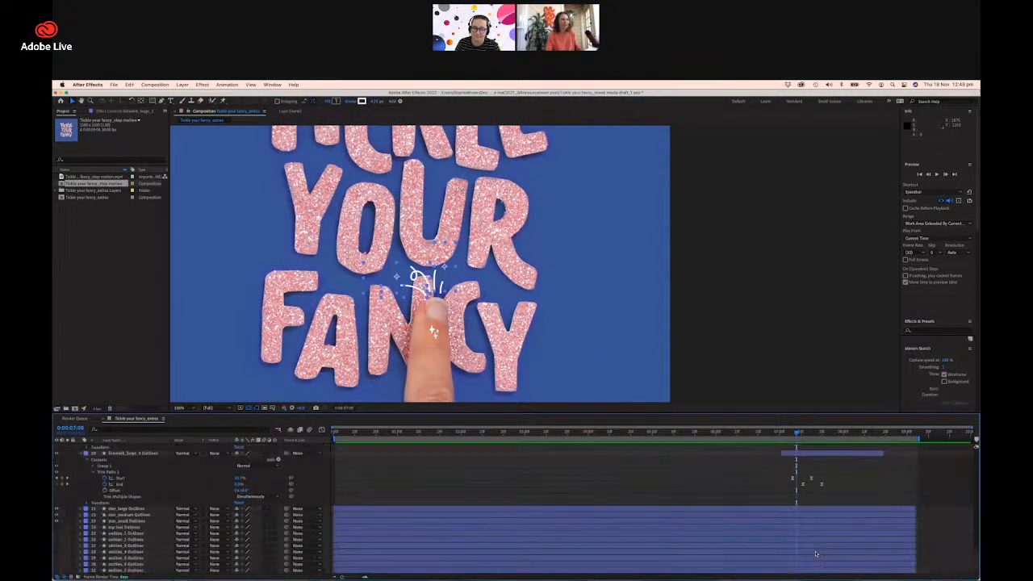
click(134, 508)
click(126, 510)
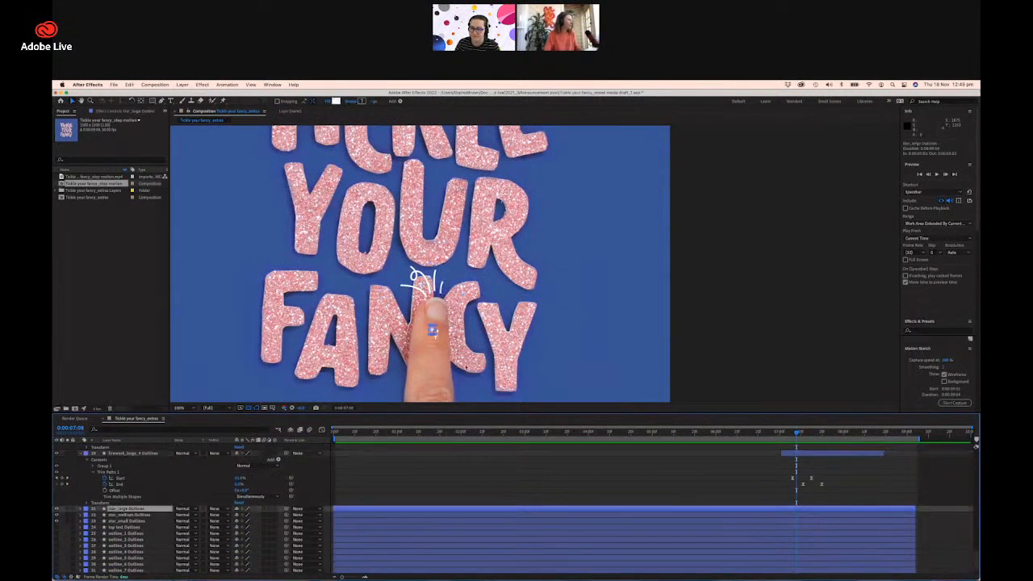
shift+click(143, 522)
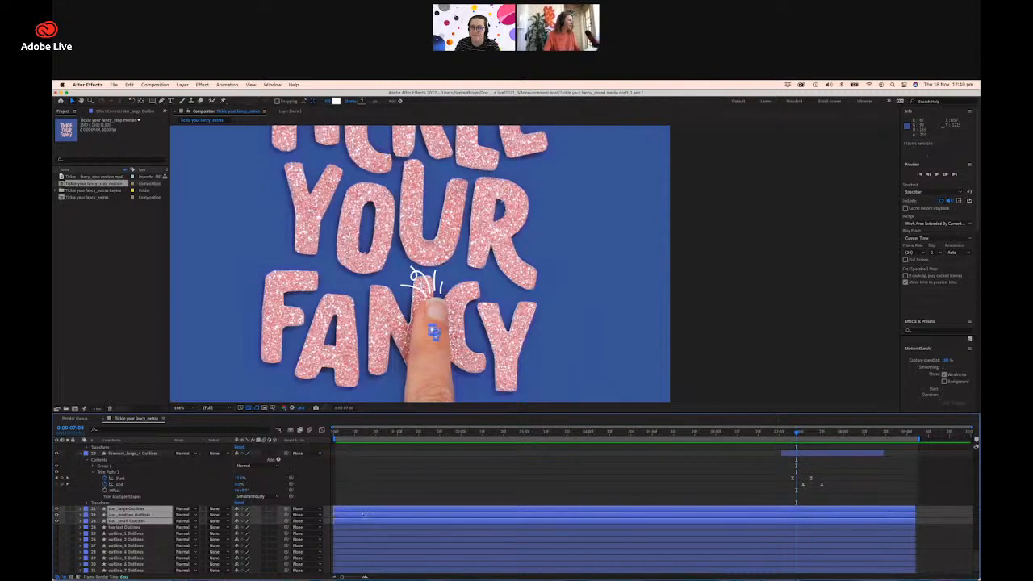
drag(334, 510, 780, 510)
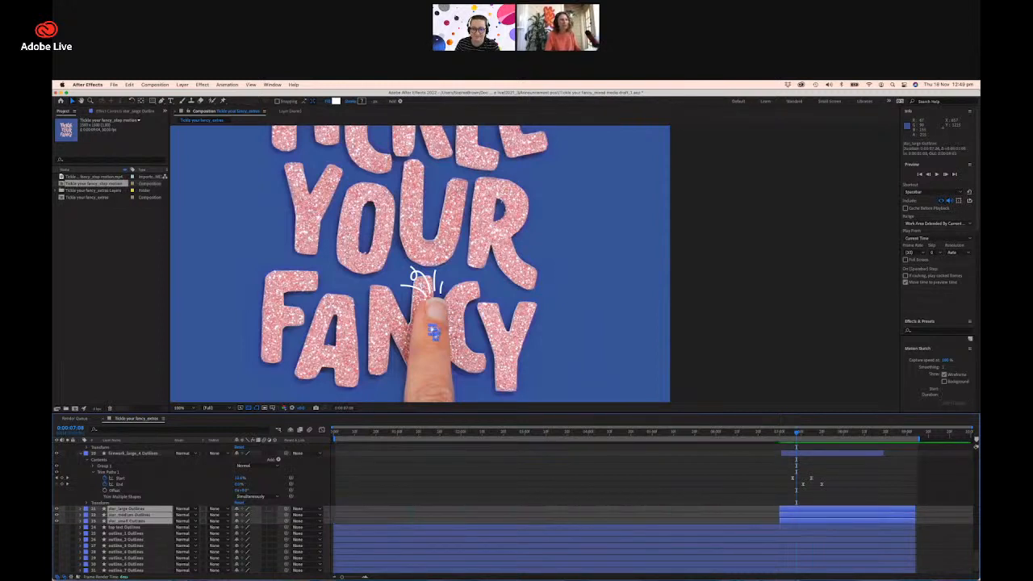
drag(912, 512, 889, 512)
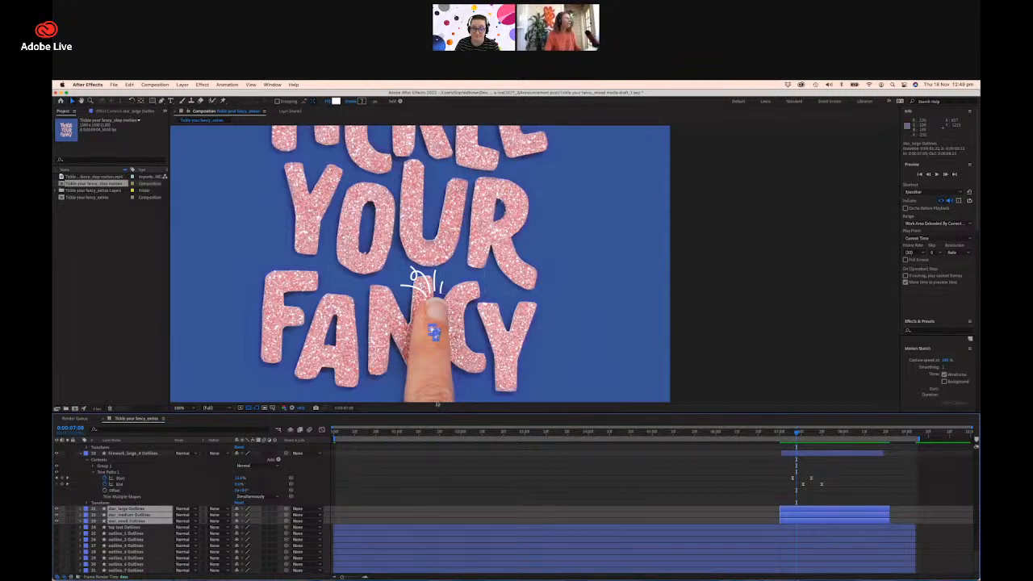
drag(433, 330, 411, 299)
click(753, 517)
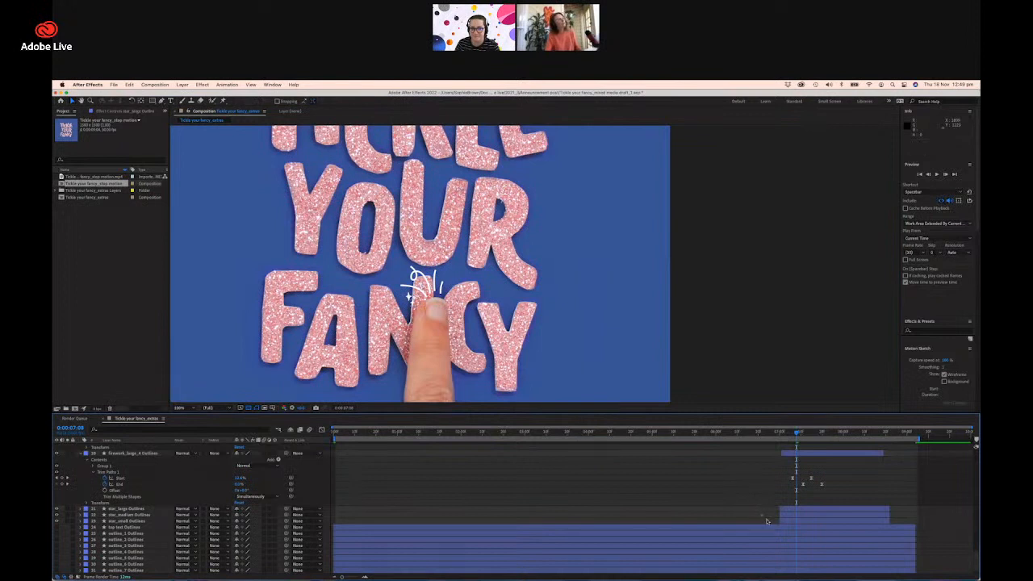
Expand the Transform properties of the star_large, star_medium and star_small layers.
click(146, 510)
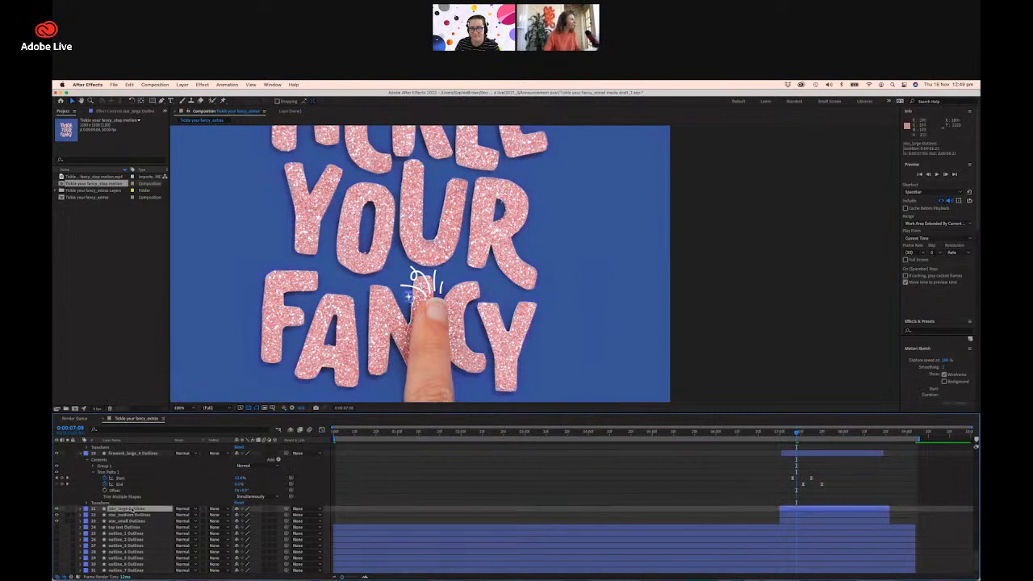
click(82, 510)
click(81, 529)
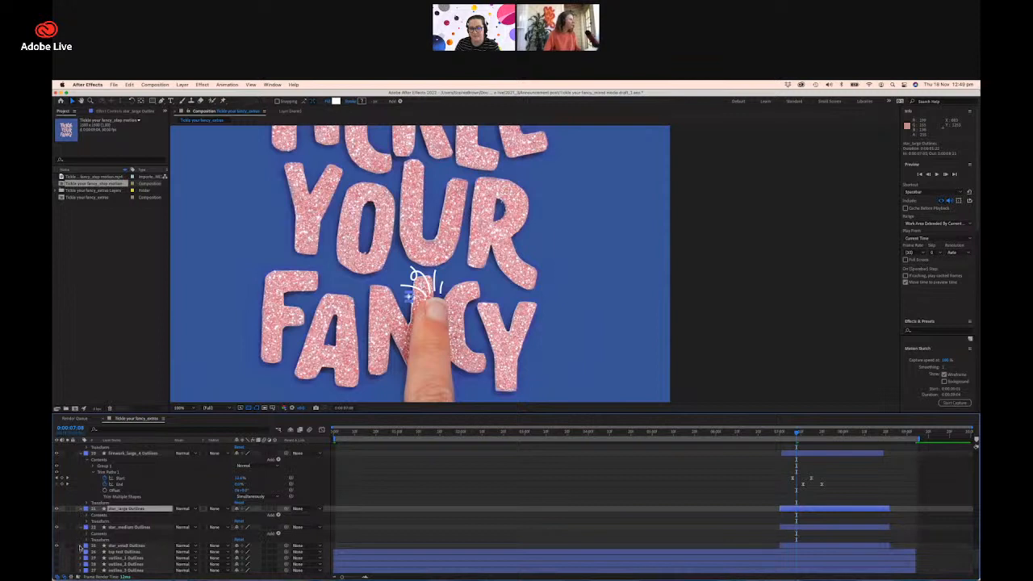
click(80, 547)
click(87, 522)
scroll(96, 548, down, 1)
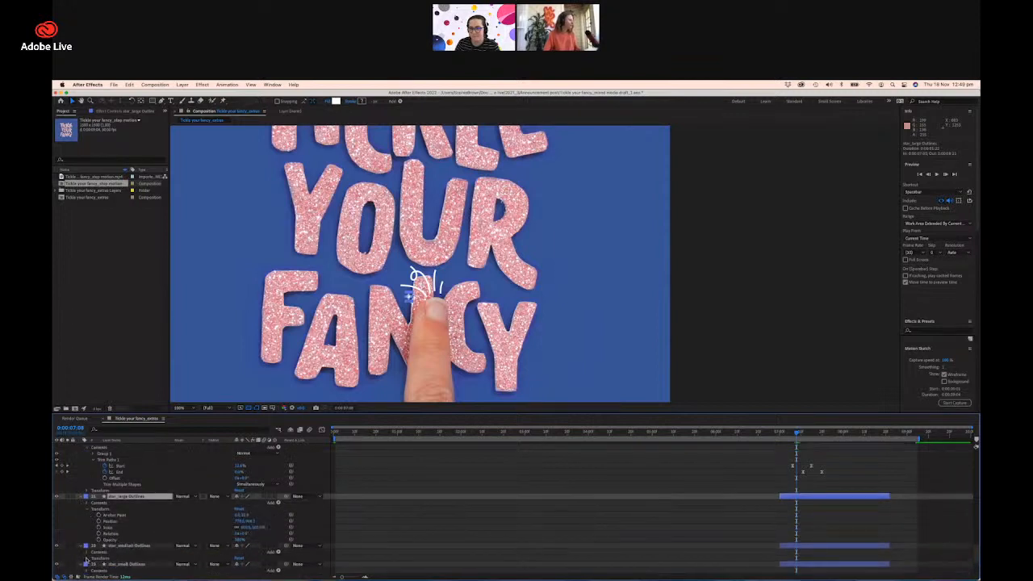
scroll(93, 565, down, 3)
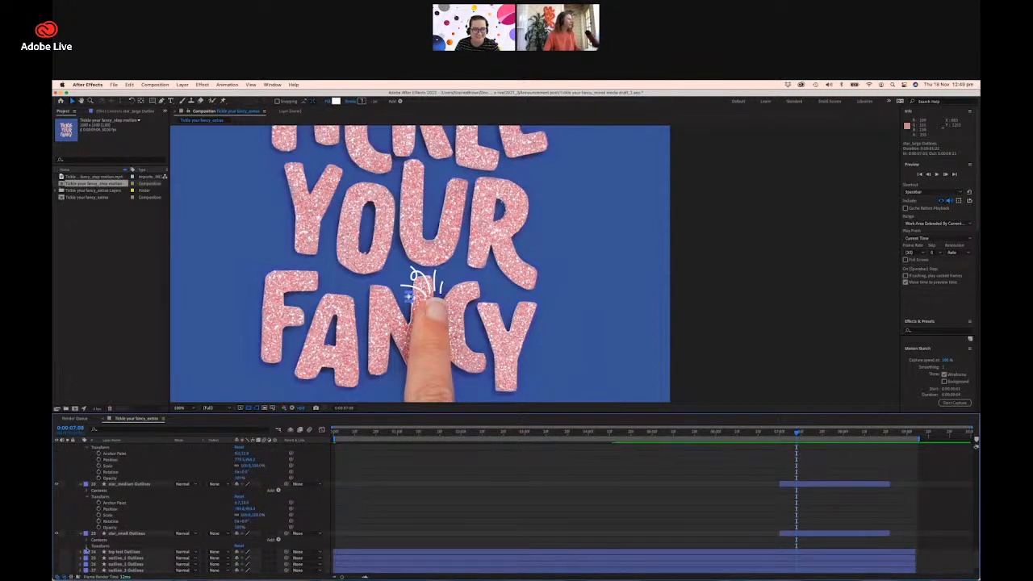
click(86, 547)
scroll(88, 549, down, 1)
scroll(217, 506, up, 2)
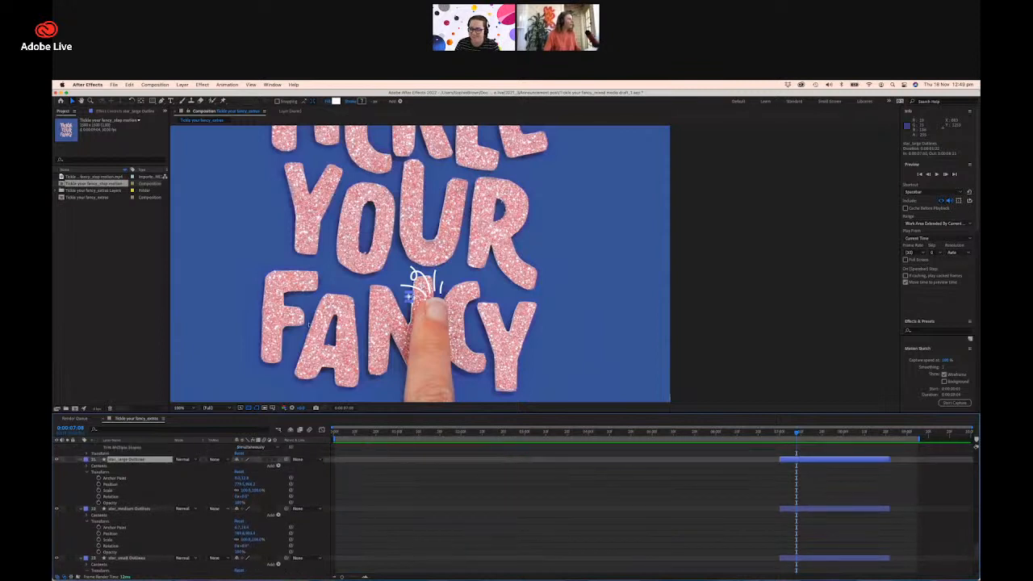
At 0:00:07:10, scale up the star_large layer and shift the star slightly left within the N's upper gap.
click(242, 490)
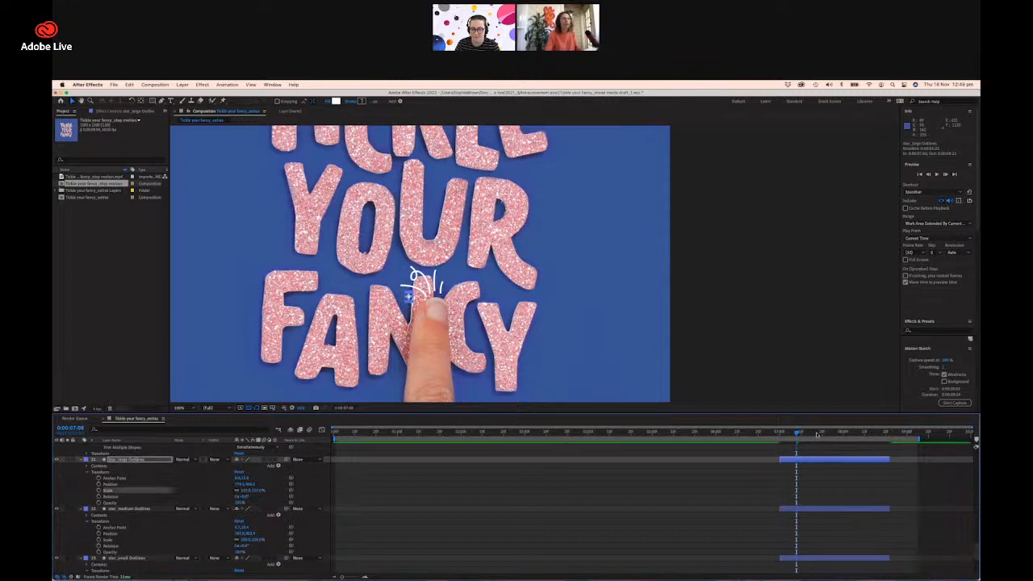
drag(822, 433, 801, 433)
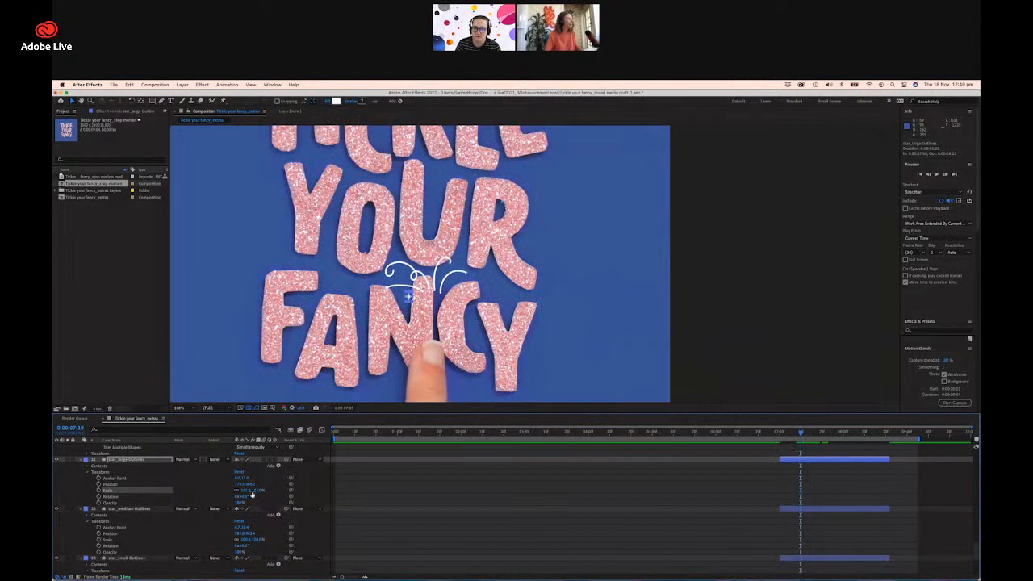
drag(248, 493, 269, 493)
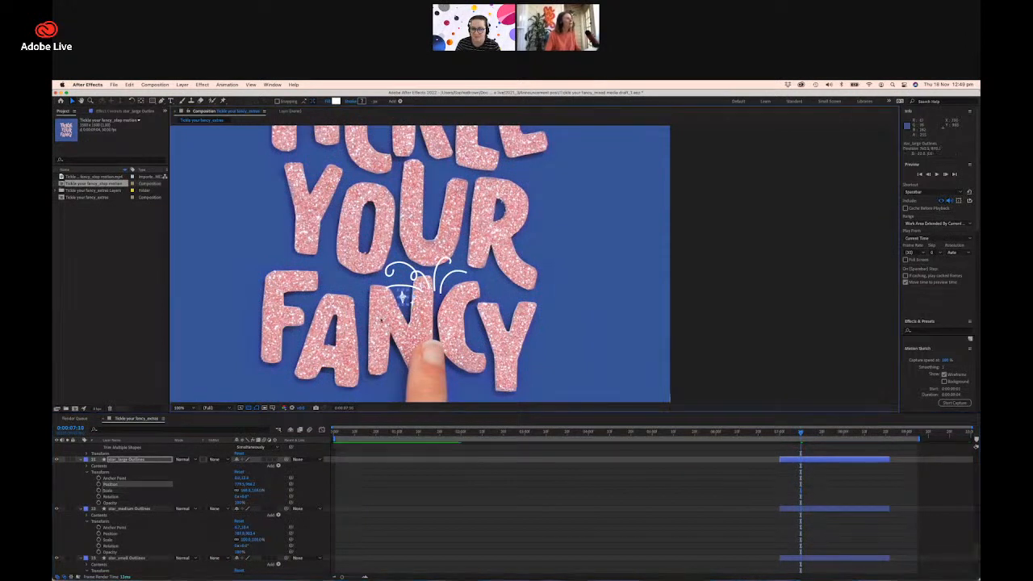
Scale up the star_medium layer and place it just below the large star in the N's gap.
click(128, 509)
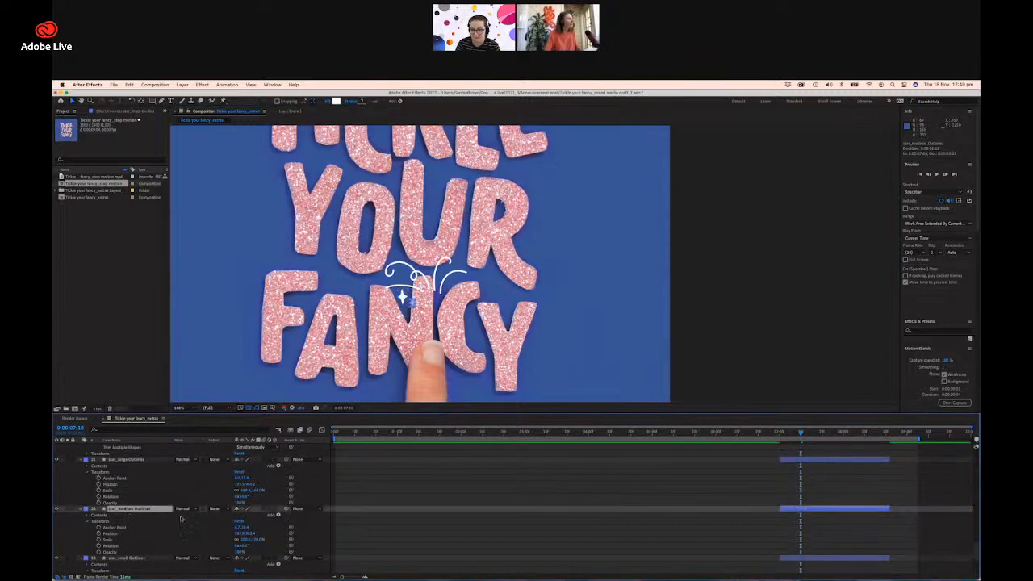
drag(248, 541, 252, 541)
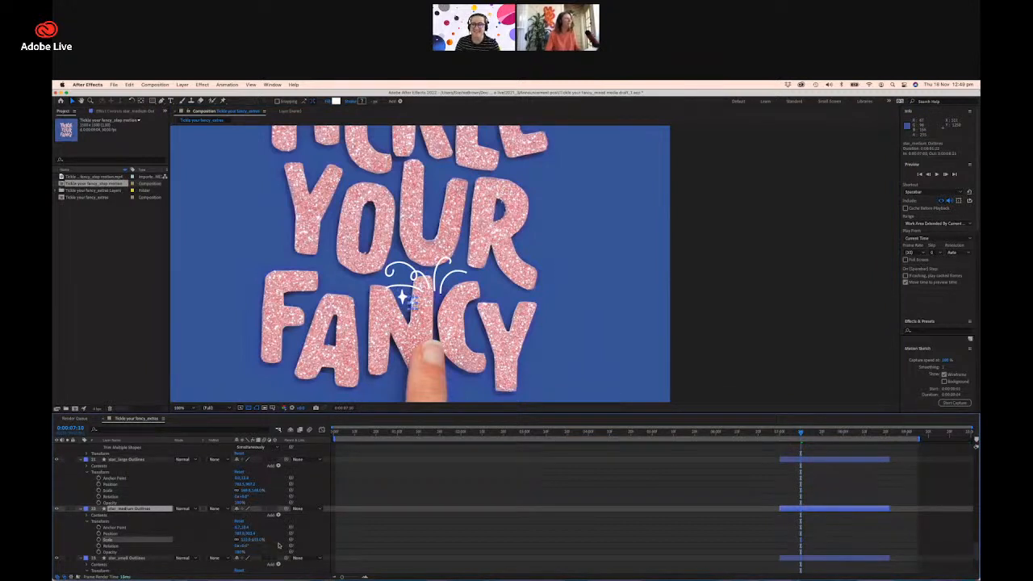
drag(412, 302, 406, 312)
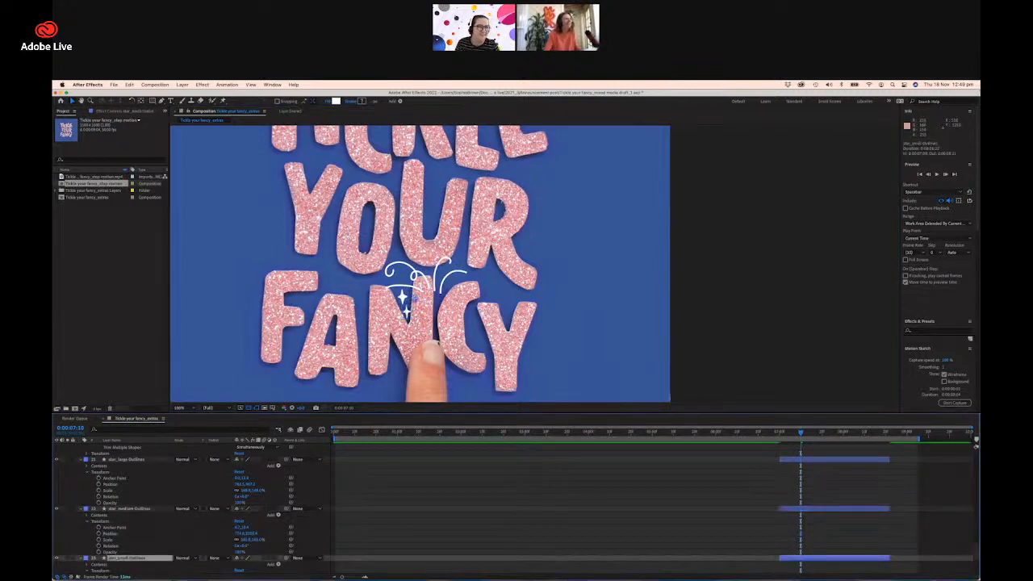
Scale up the star_small layer.
scroll(227, 549, down, 3)
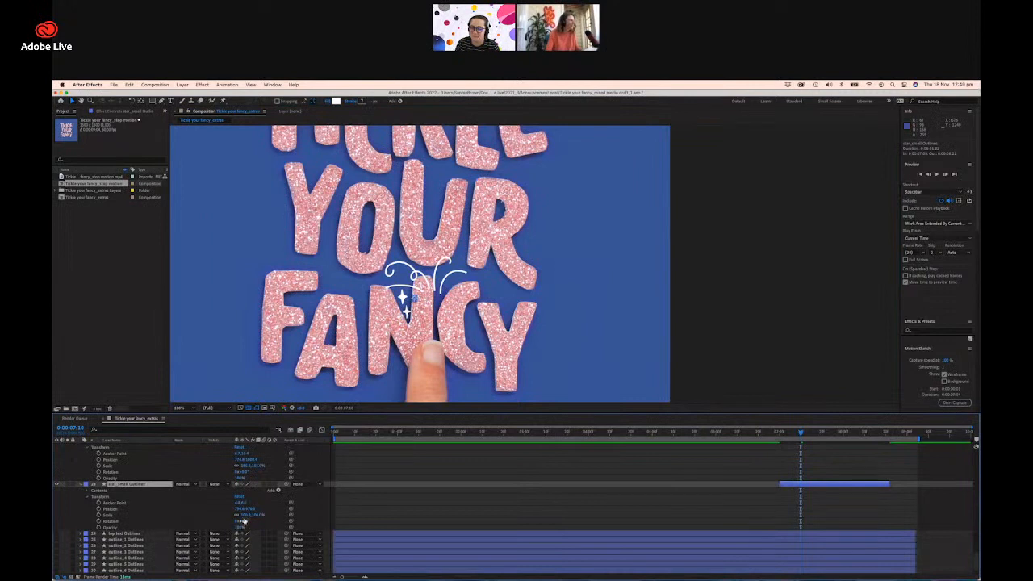
drag(247, 515, 250, 515)
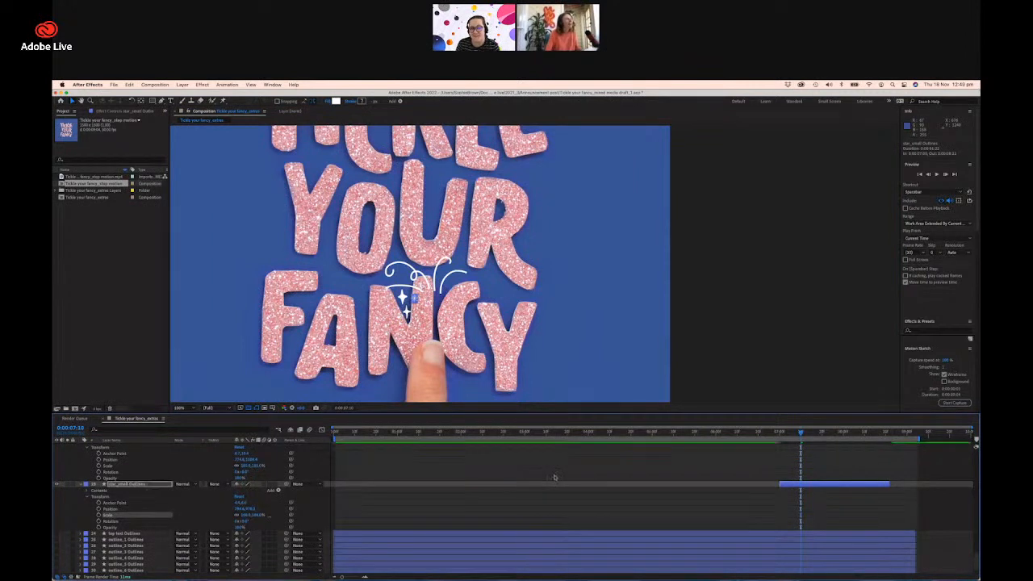
click(849, 509)
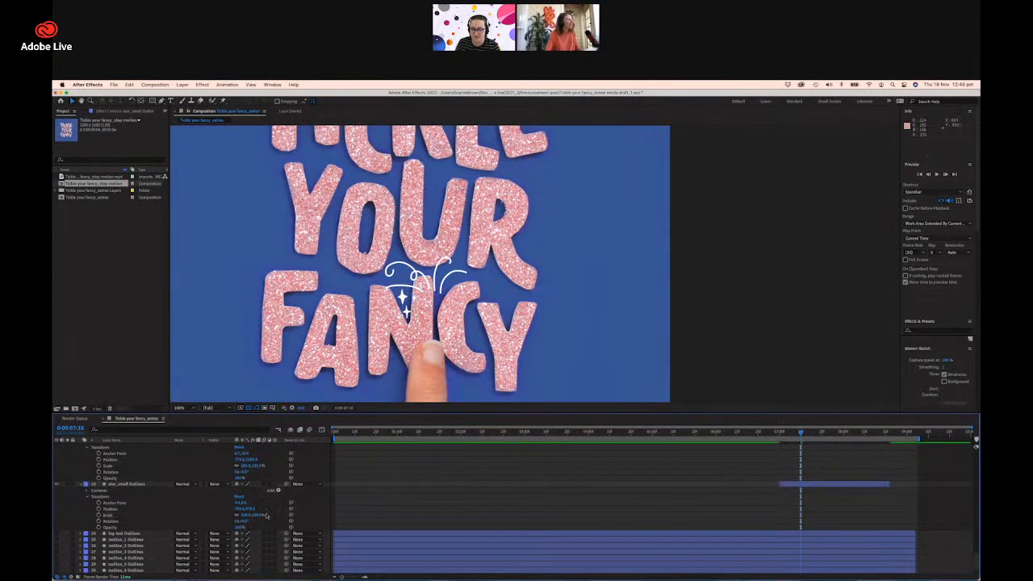
click(153, 485)
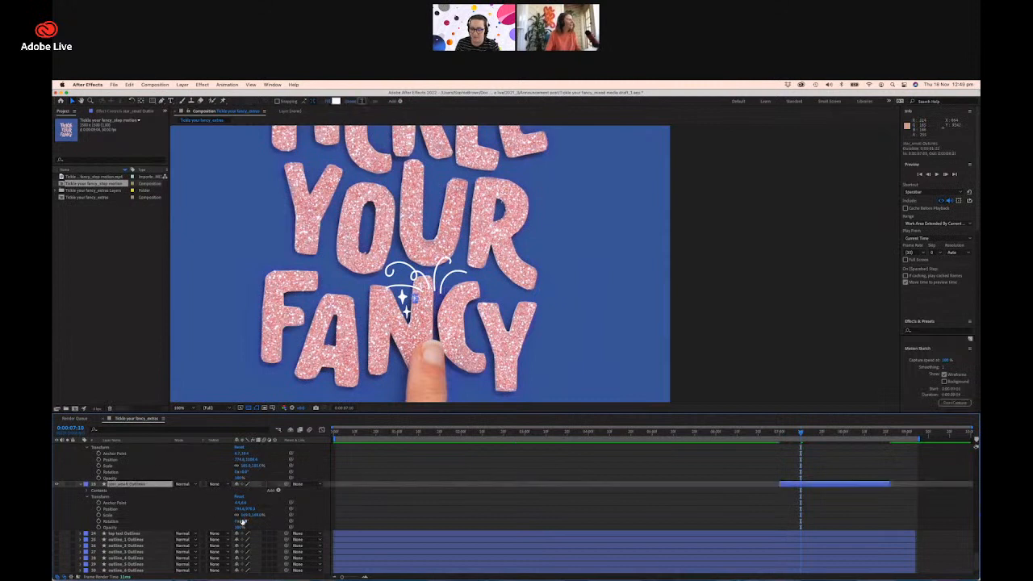
drag(247, 515, 250, 515)
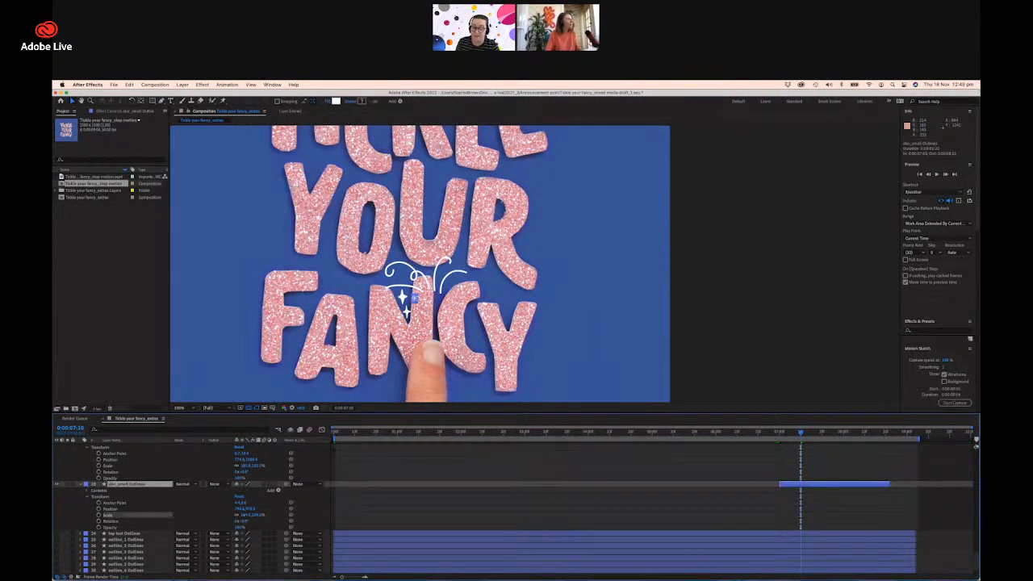
click(843, 505)
Move star_small and star_medium into the gap between the N and C, and shift star_large closer to the N's right stem.
click(419, 302)
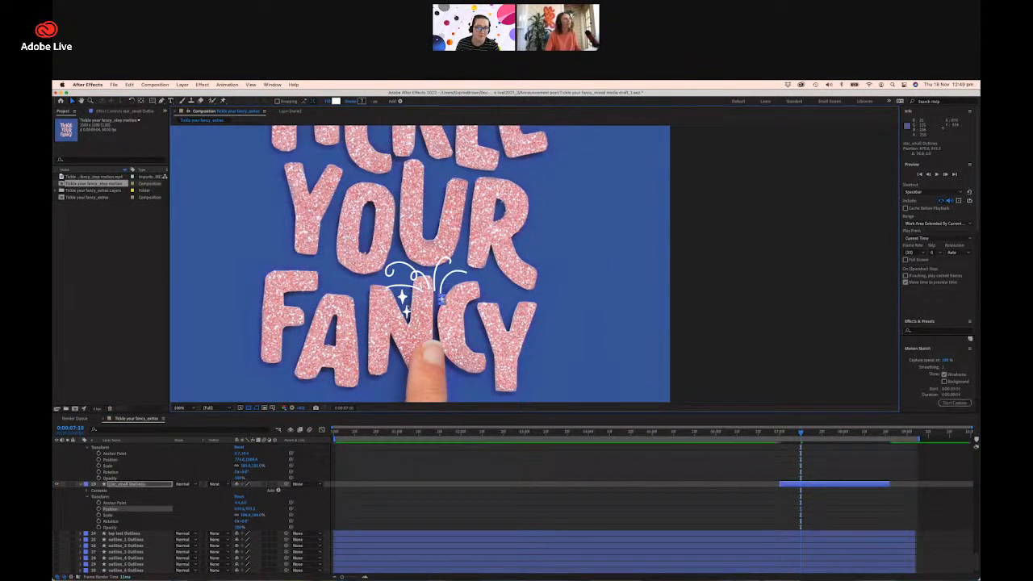
click(435, 305)
drag(437, 311, 439, 309)
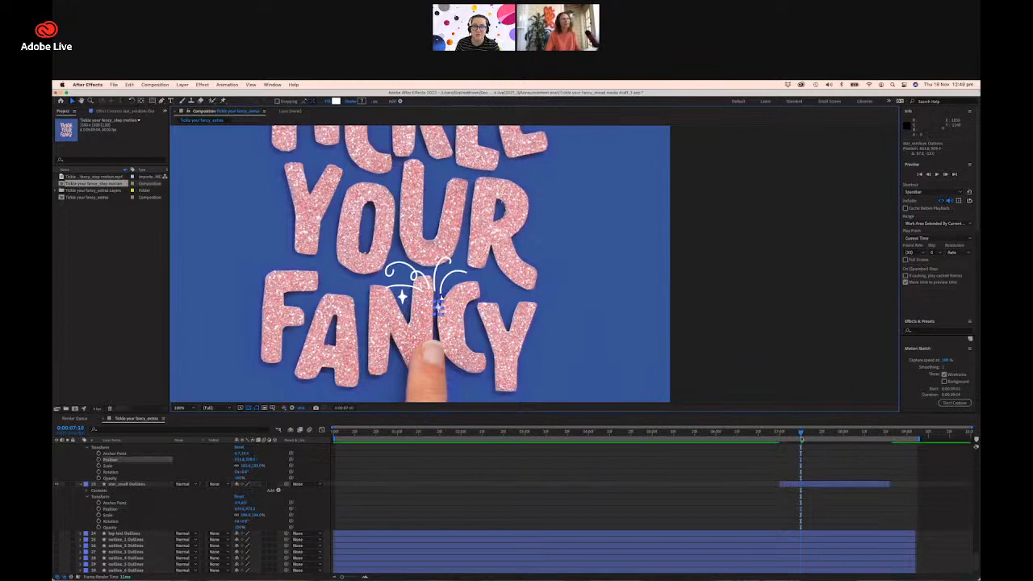
mouse_move(801, 433)
mouse_down()
mouse_move(777, 434)
mouse_move(815, 433)
mouse_move(770, 434)
mouse_move(812, 439)
mouse_move(801, 440)
mouse_up()
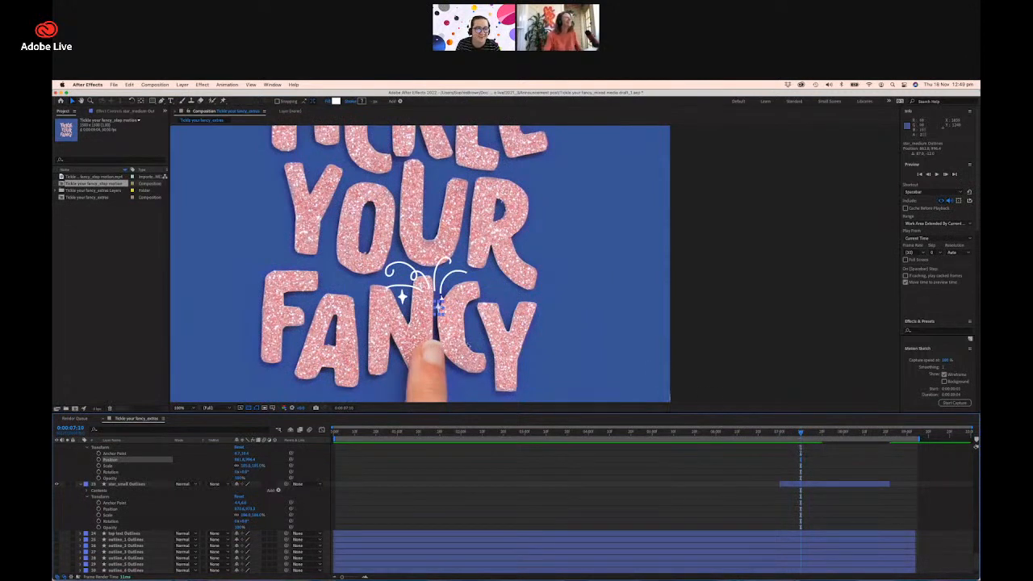
drag(404, 297, 414, 301)
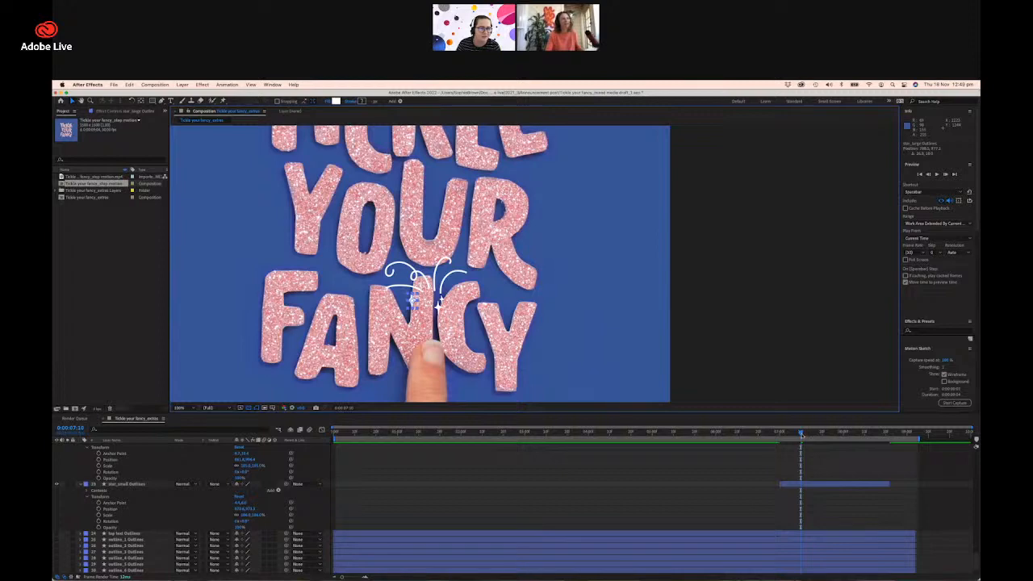
mouse_move(801, 435)
mouse_down()
mouse_move(770, 434)
mouse_move(867, 440)
mouse_move(815, 436)
mouse_move(798, 446)
mouse_up()
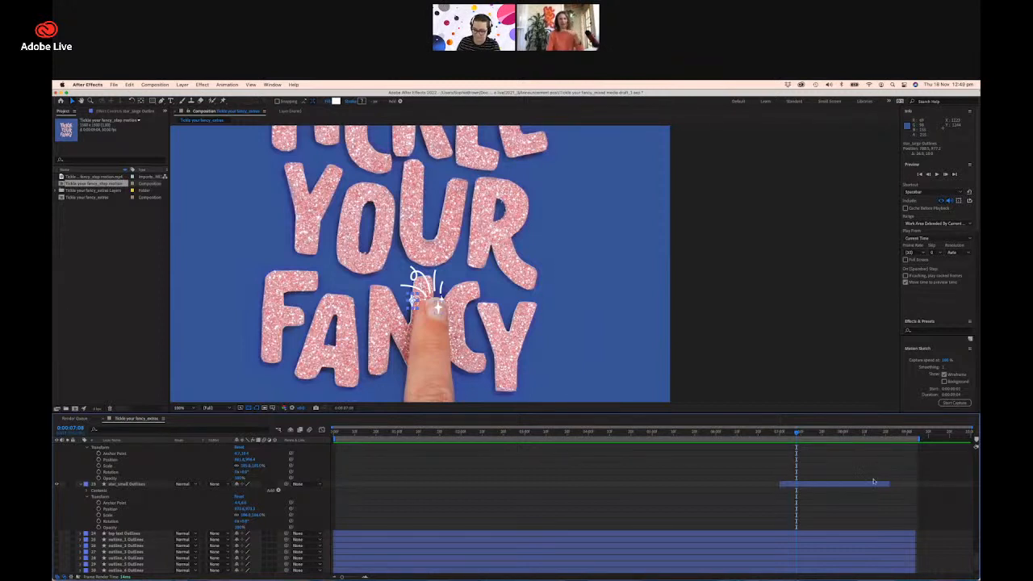
mouse_move(797, 435)
mouse_down()
mouse_move(787, 442)
mouse_move(844, 446)
mouse_move(782, 456)
mouse_move(832, 450)
mouse_move(804, 453)
mouse_up()
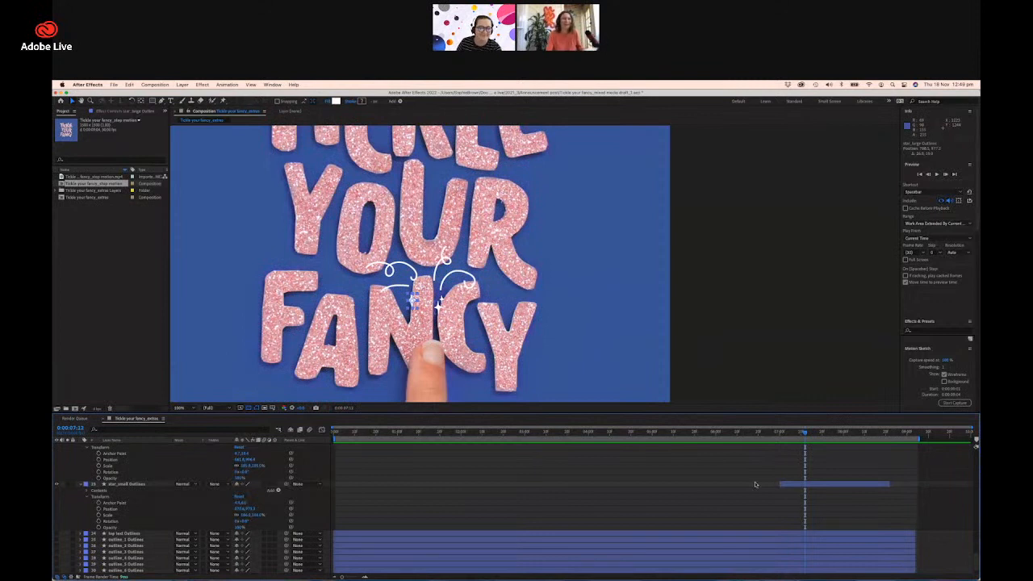
mouse_move(804, 435)
mouse_down()
mouse_move(796, 434)
mouse_move(852, 436)
mouse_move(803, 435)
mouse_up()
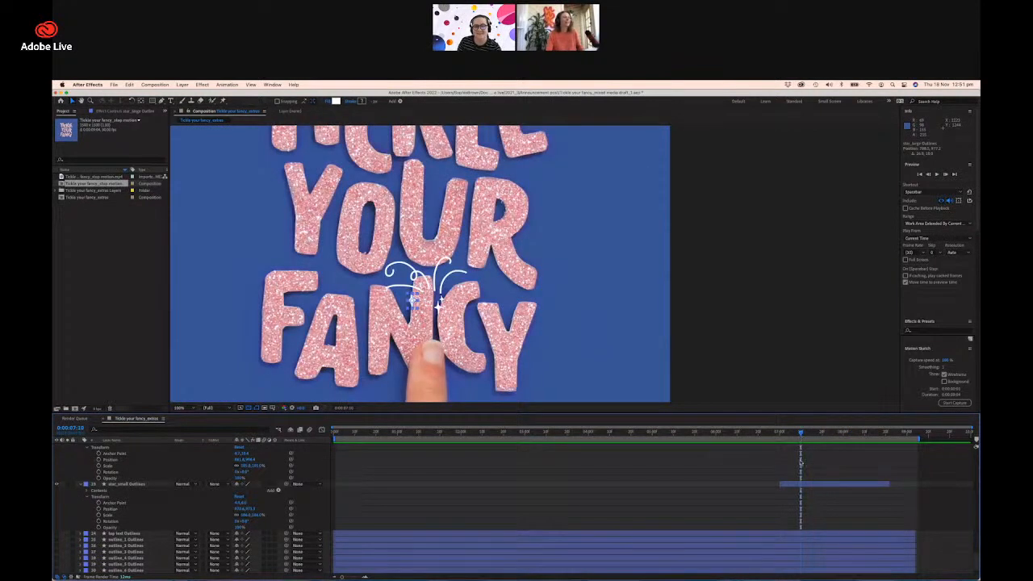
Add a Scale keyframe to the star_large layer at 0:00:07:12 and return to 0:00:07:05.
scroll(809, 468, up, 5)
click(802, 487)
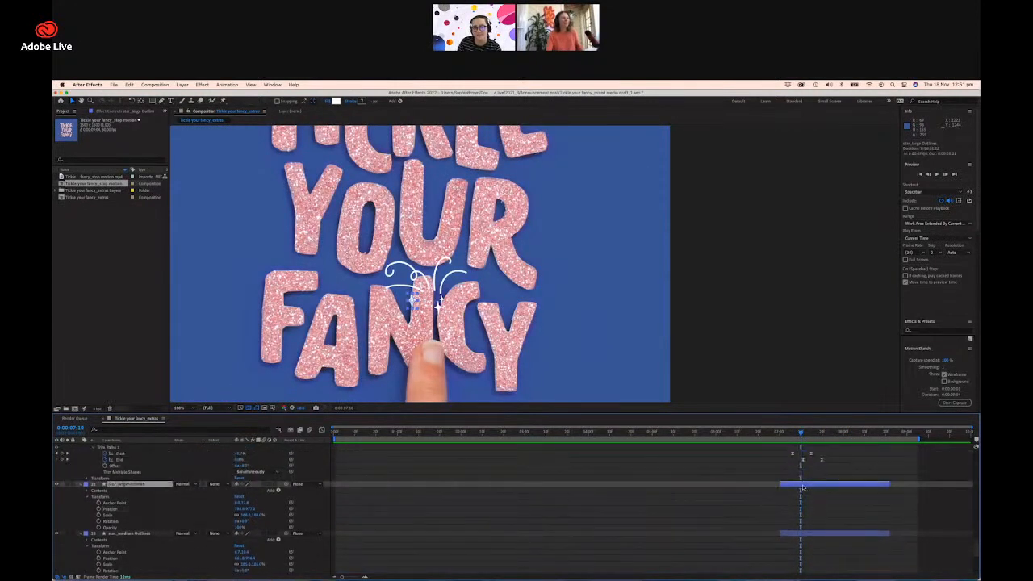
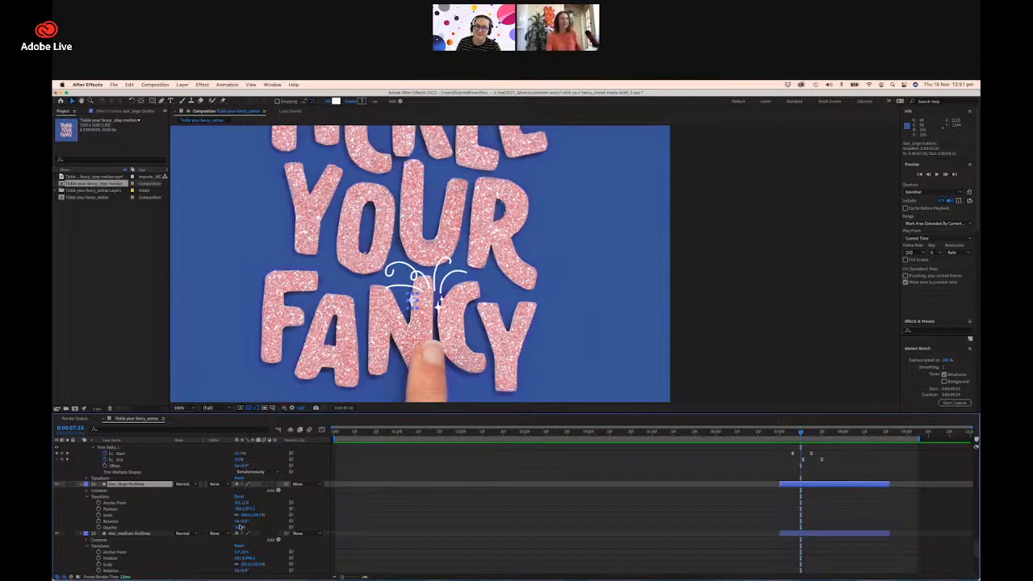
mouse_move(796, 433)
mouse_down()
mouse_move(833, 434)
mouse_move(788, 435)
mouse_move(811, 435)
mouse_move(800, 434)
mouse_up()
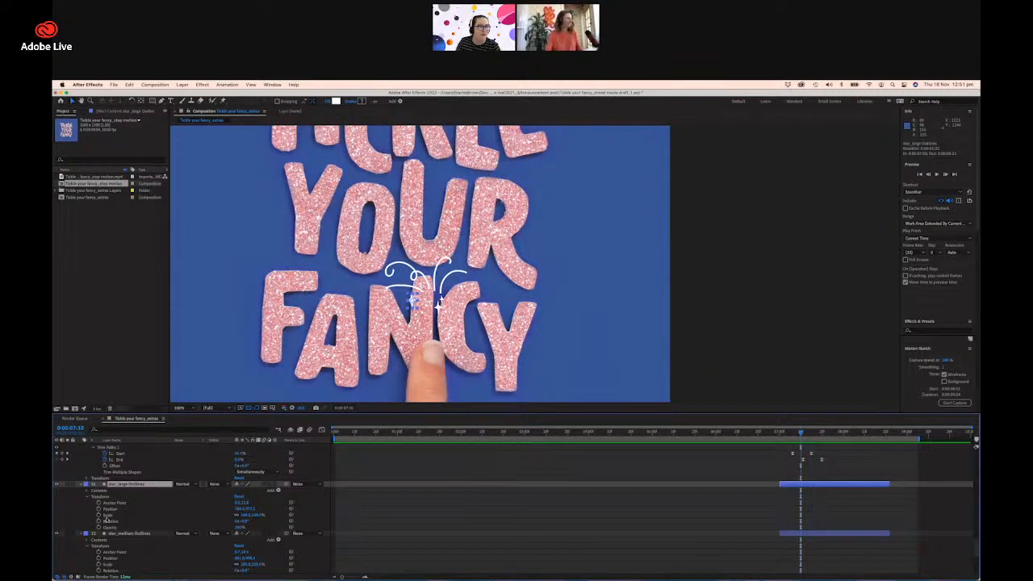
click(108, 516)
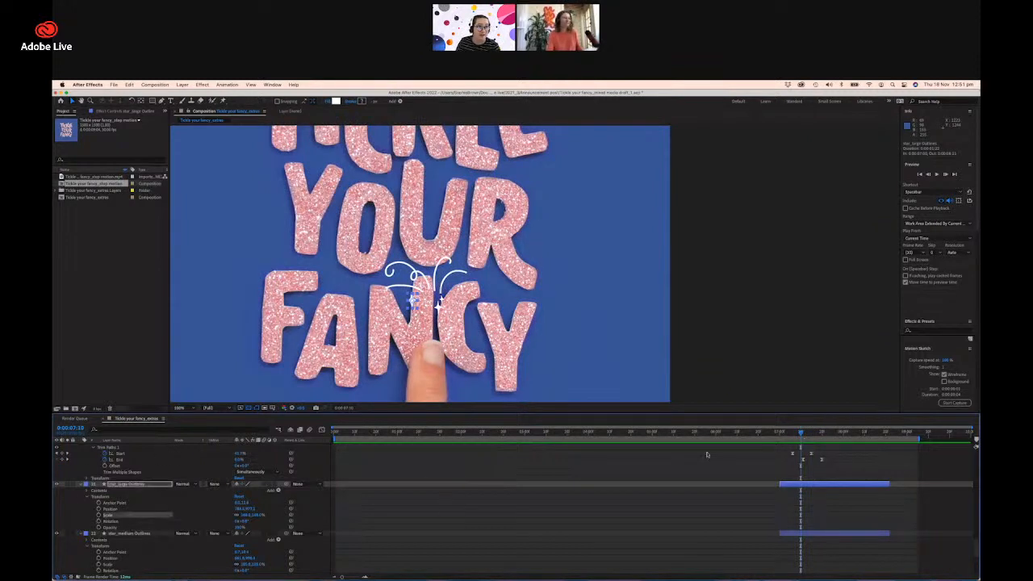
drag(802, 433, 805, 434)
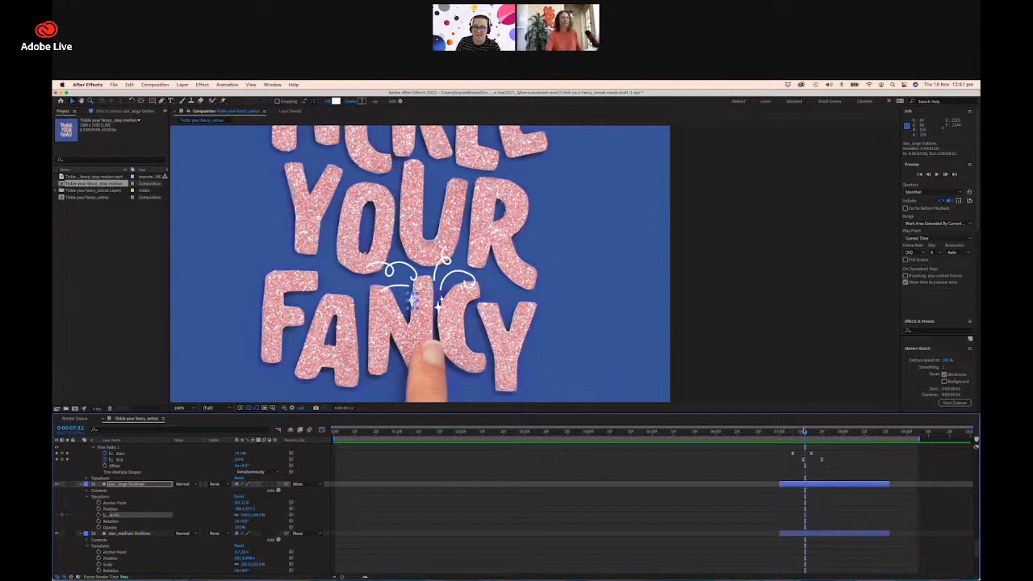
drag(805, 433, 791, 436)
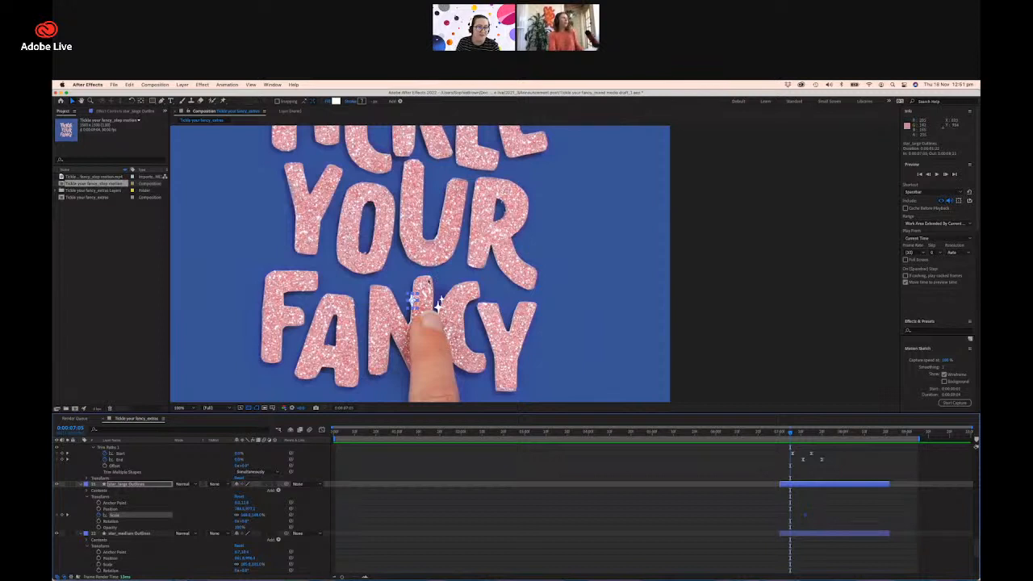
Hide the star_large, star_medium and star_small layers.
key(comma)
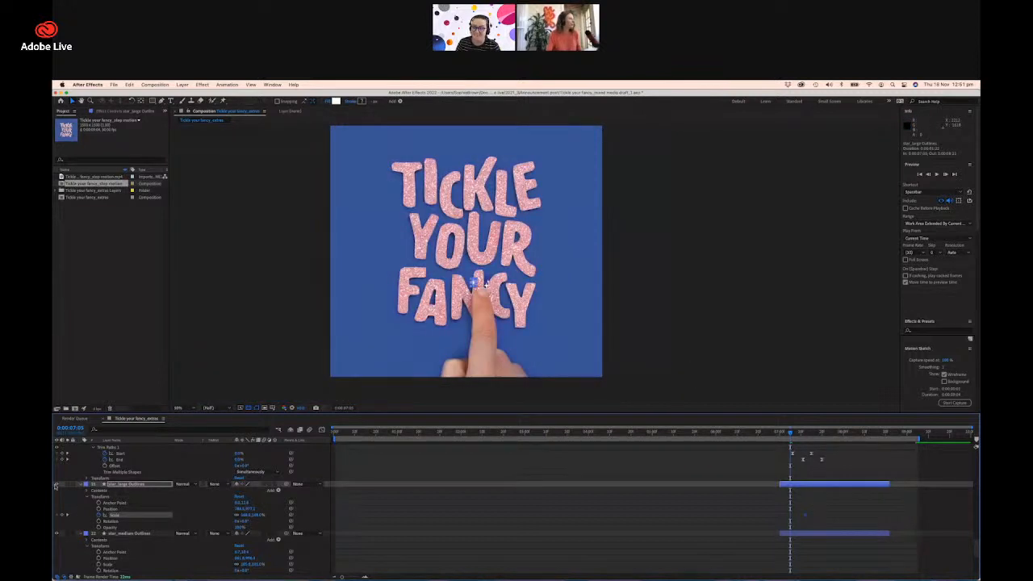
scroll(57, 549, down, 3)
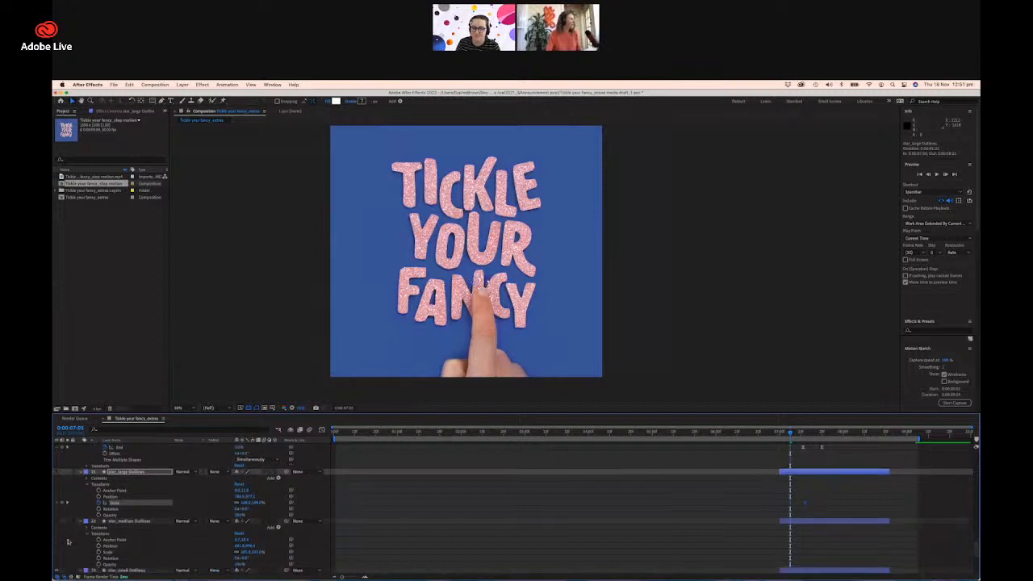
scroll(56, 548, up, 5)
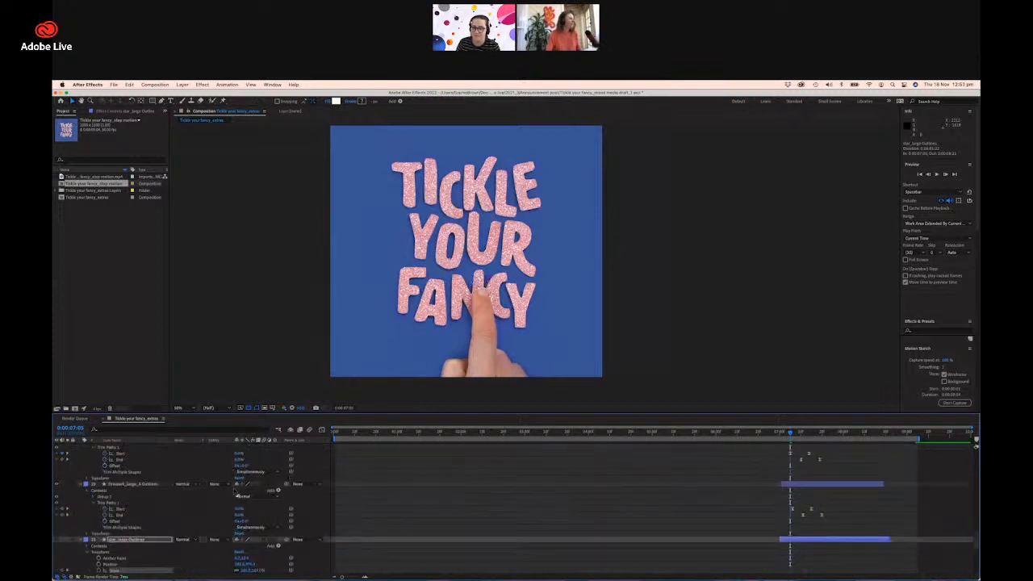
Preview the animation from the start and pull the work area's end back to just after 0:00:09:00.
click(353, 433)
drag(343, 433, 333, 435)
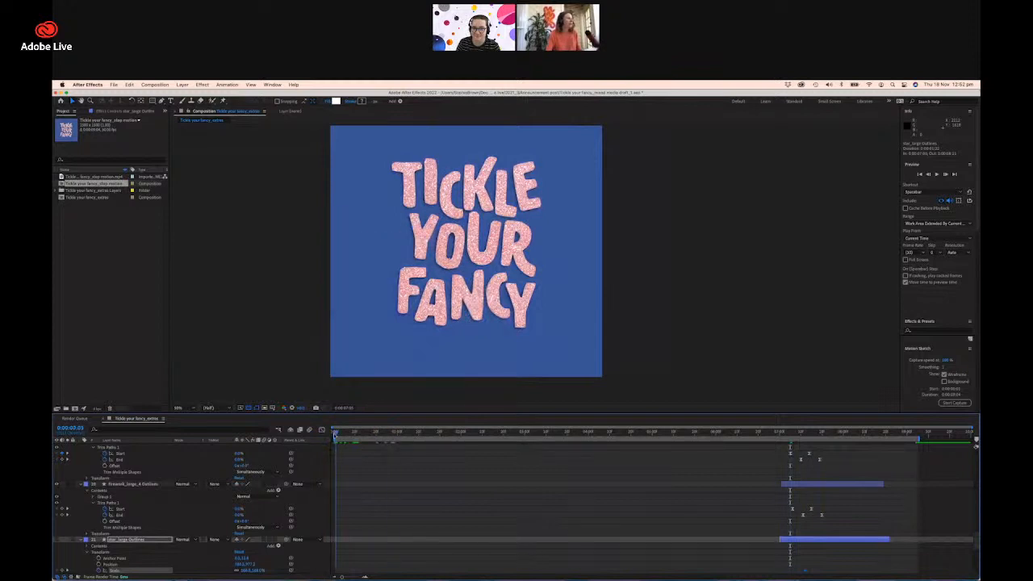
key(space)
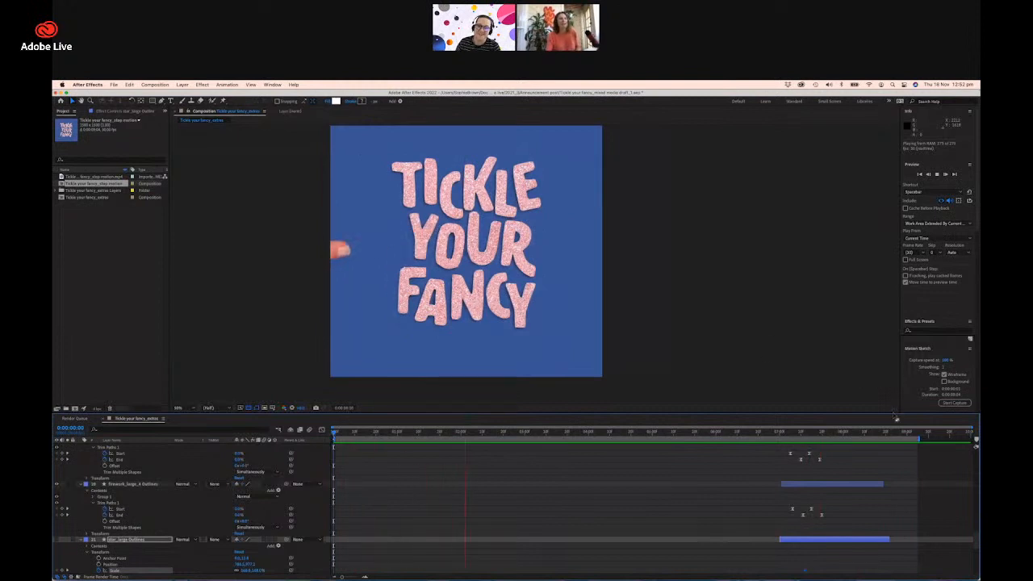
drag(892, 433, 913, 437)
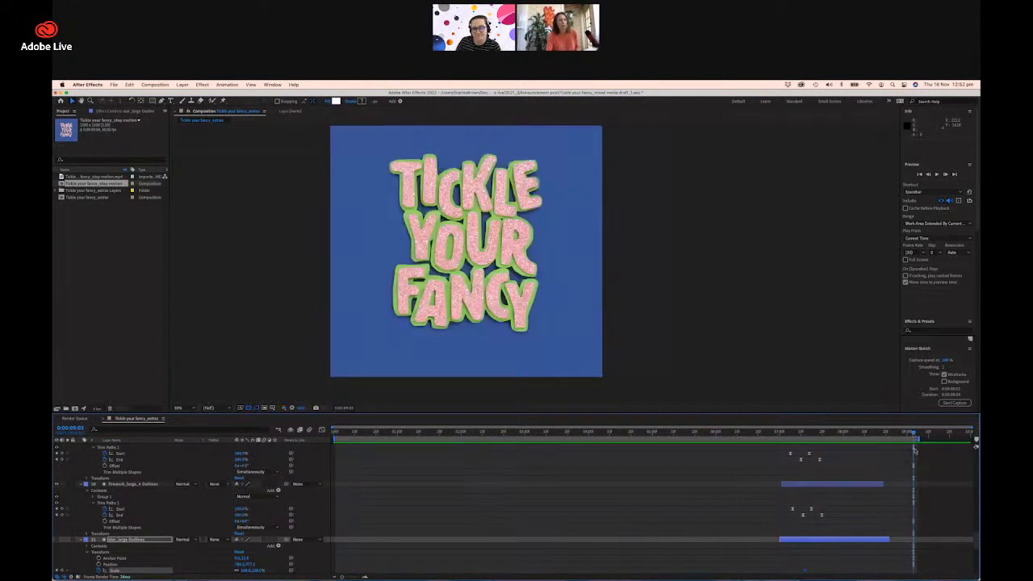
scroll(921, 479, down, 5)
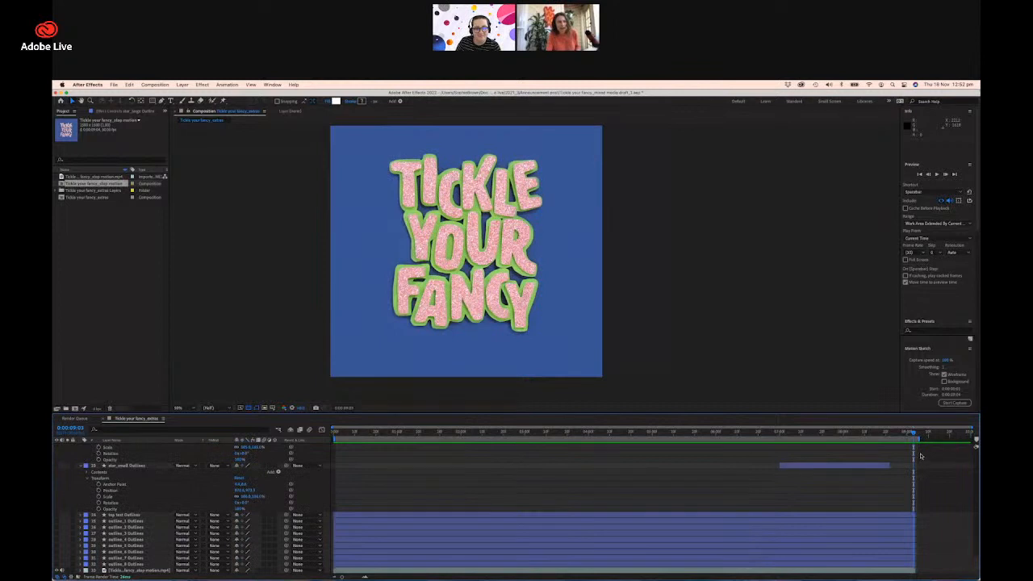
drag(913, 436, 916, 441)
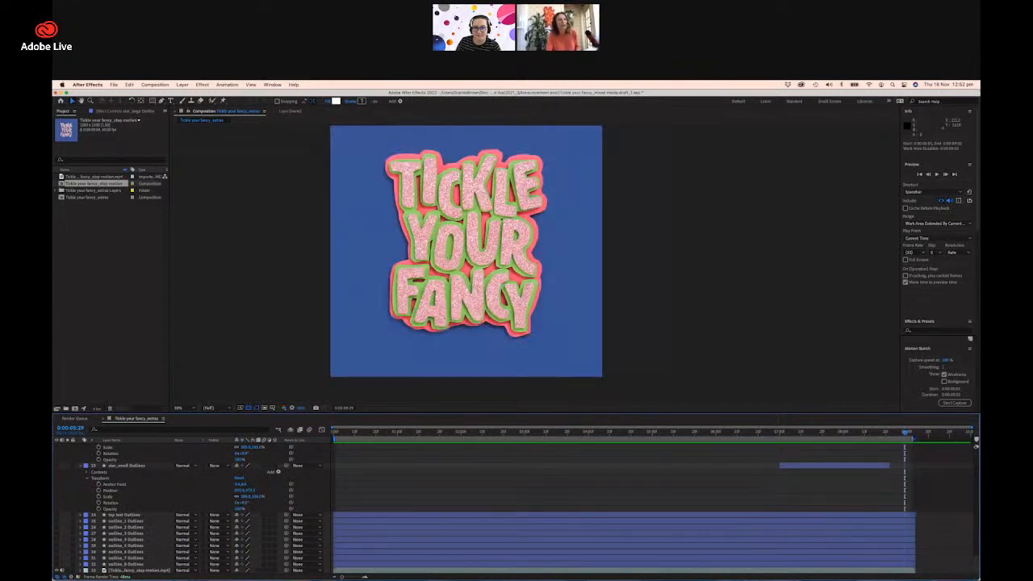
key(space)
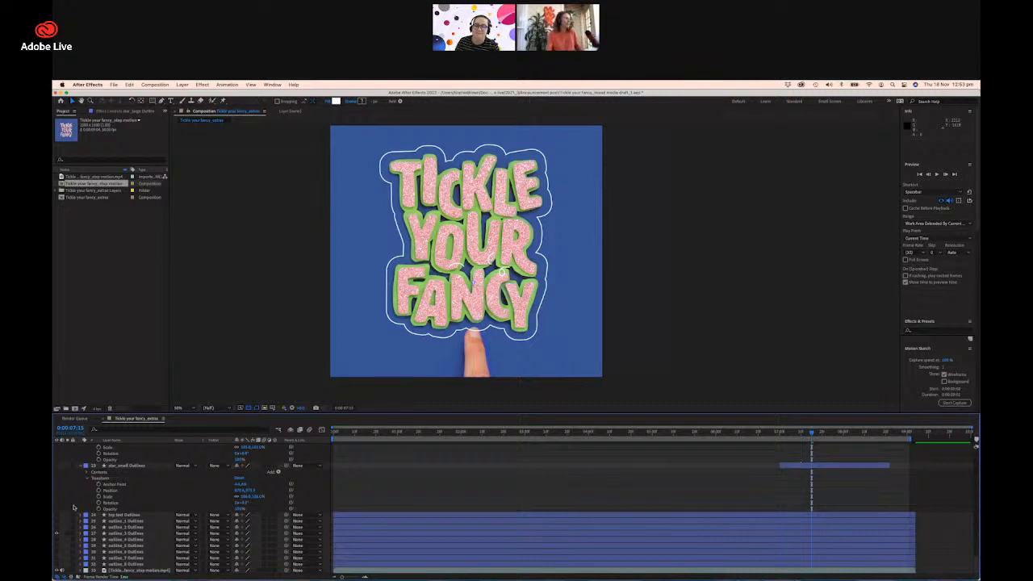
Show outline_4 in place of outline_3, compare it with the lettering at 0:00:07:18, and hide it again.
click(57, 539)
click(57, 539)
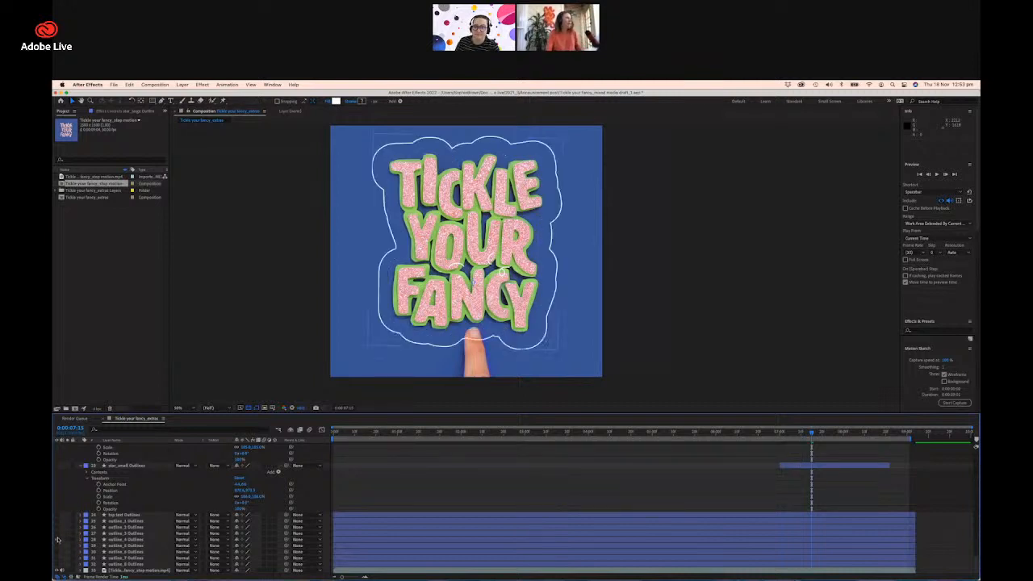
click(820, 433)
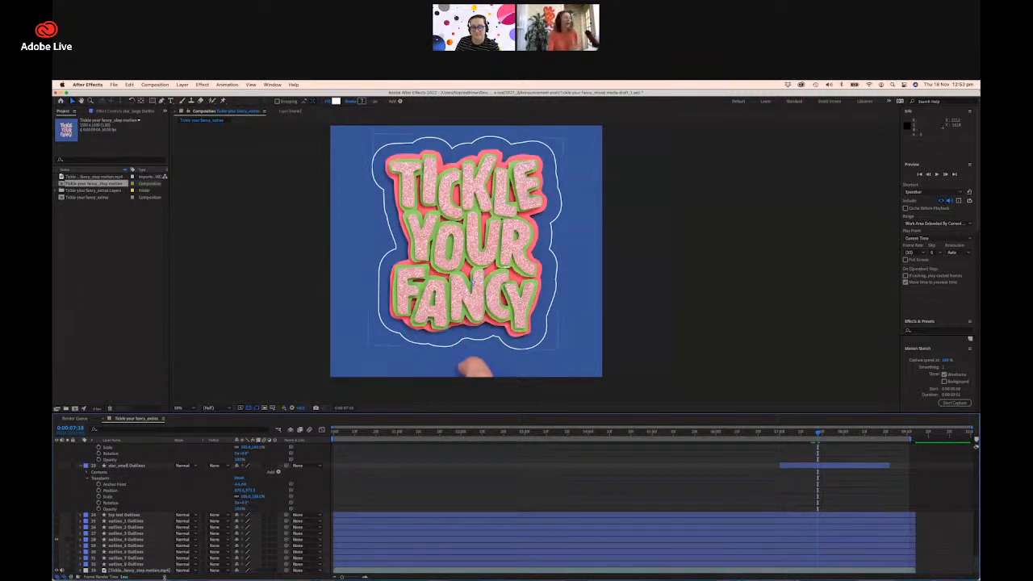
click(58, 541)
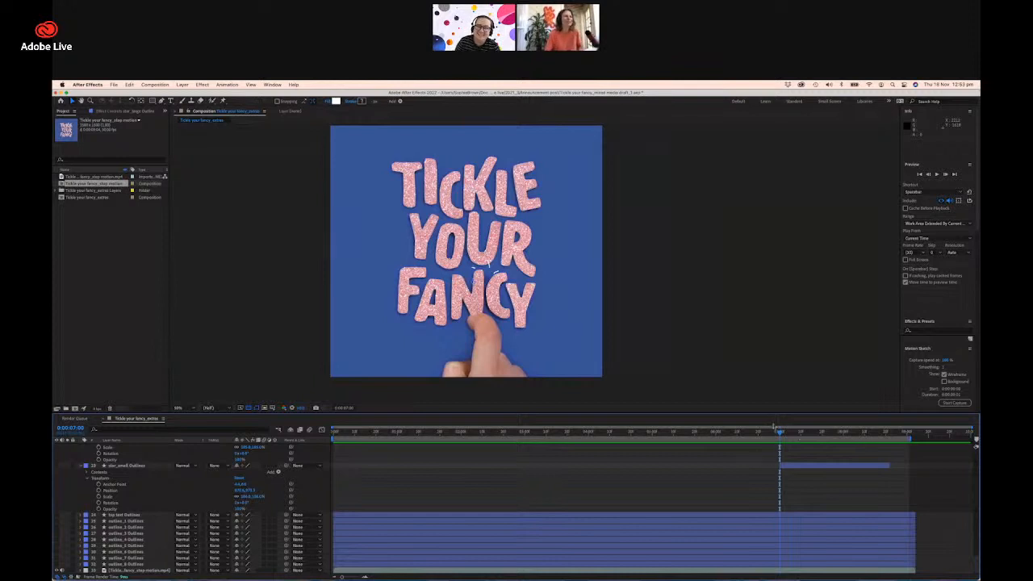
Scrub and play from 0:00:07:00 to 0:00:07:22 to review the coloured outlines building around the lettering.
drag(779, 434, 807, 434)
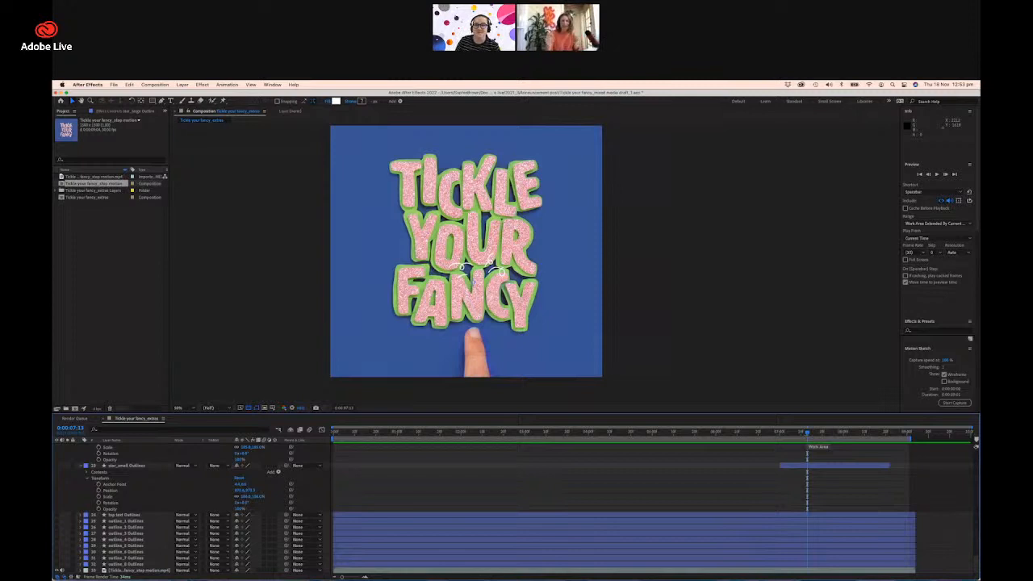
drag(807, 434, 828, 456)
key(space)
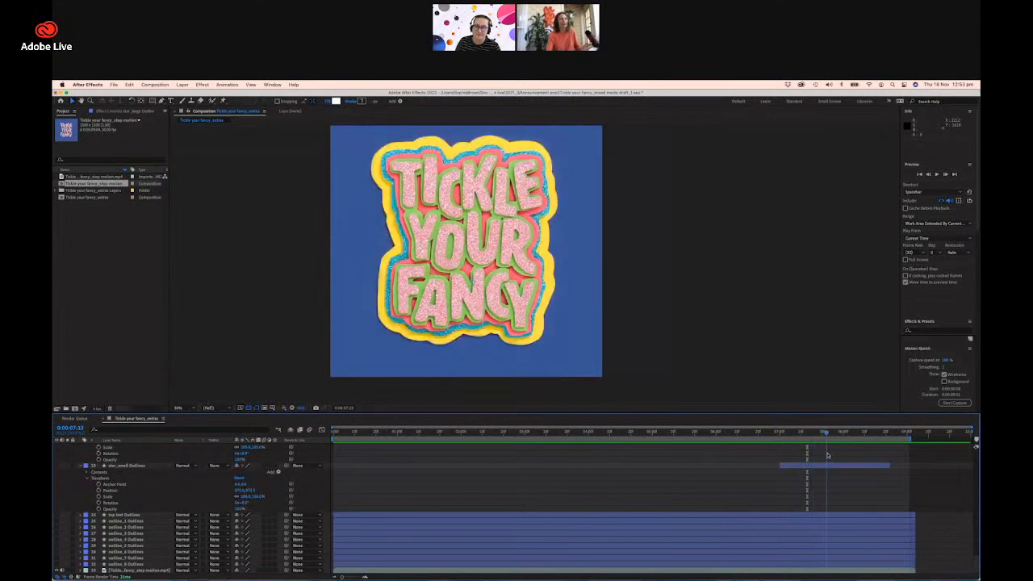